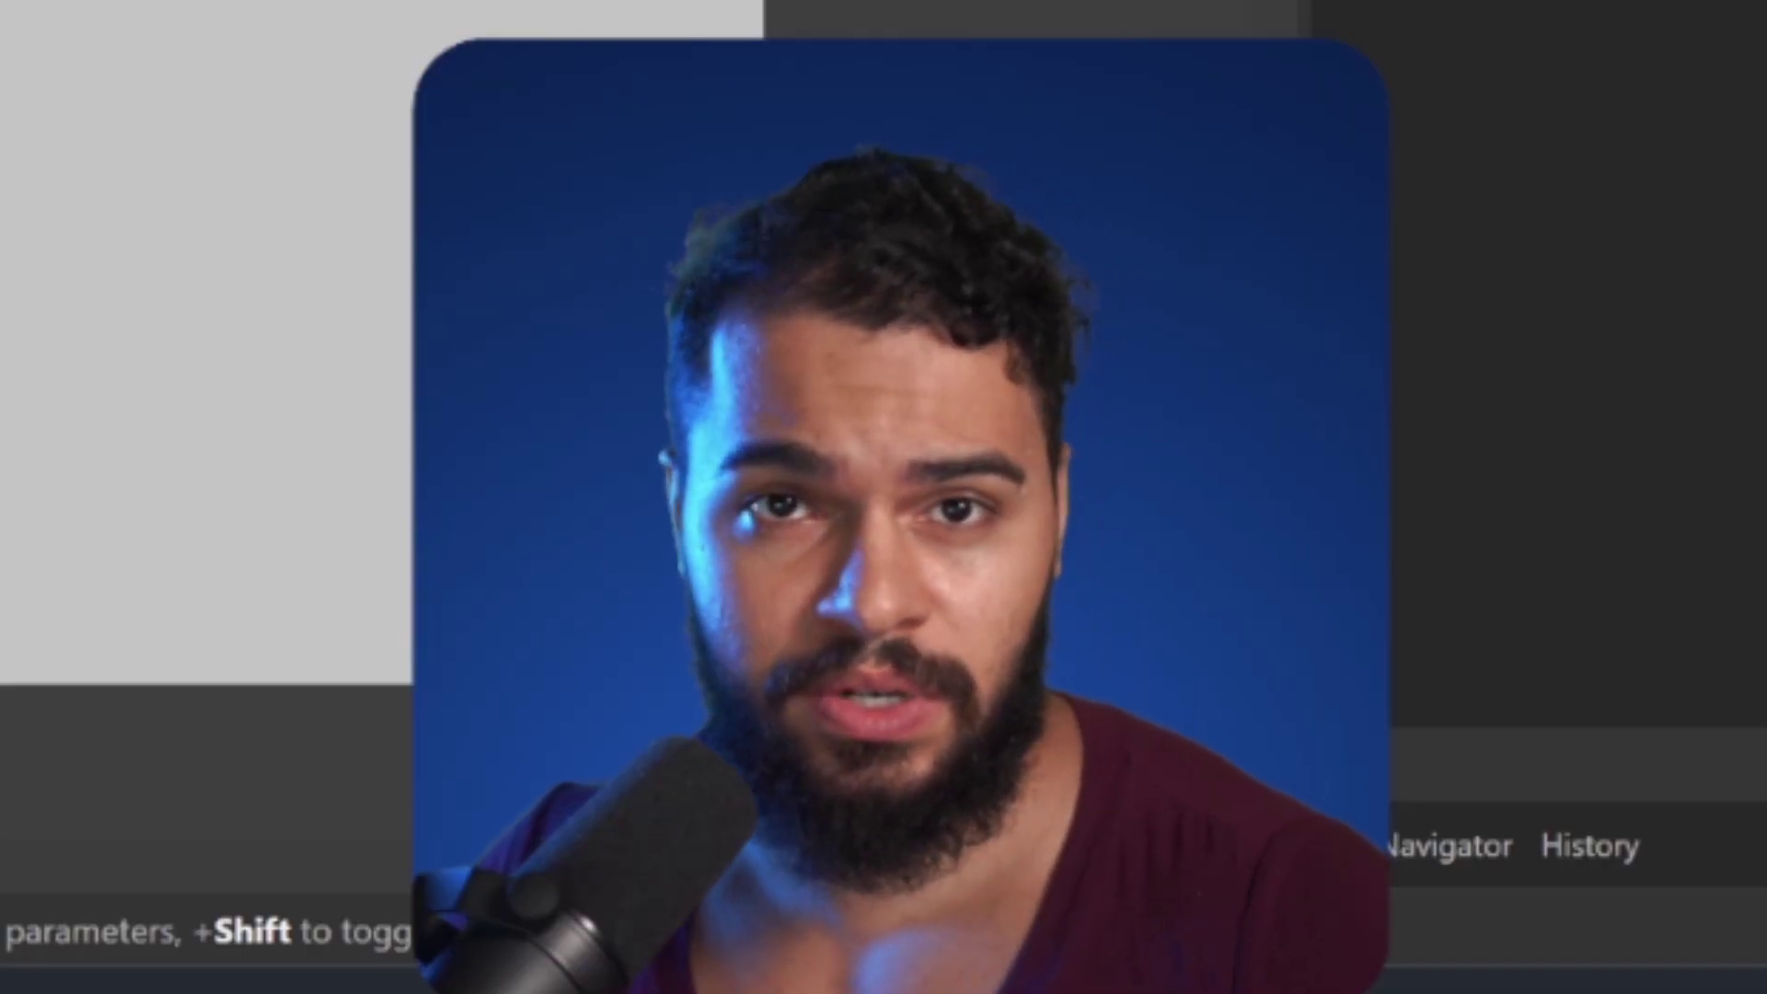
# Step: Configure a new document from the QFHD web preset, 3840 × 2160 px, with artboard creation enabled and a chosen DPI
pyautogui.click(58, 33)
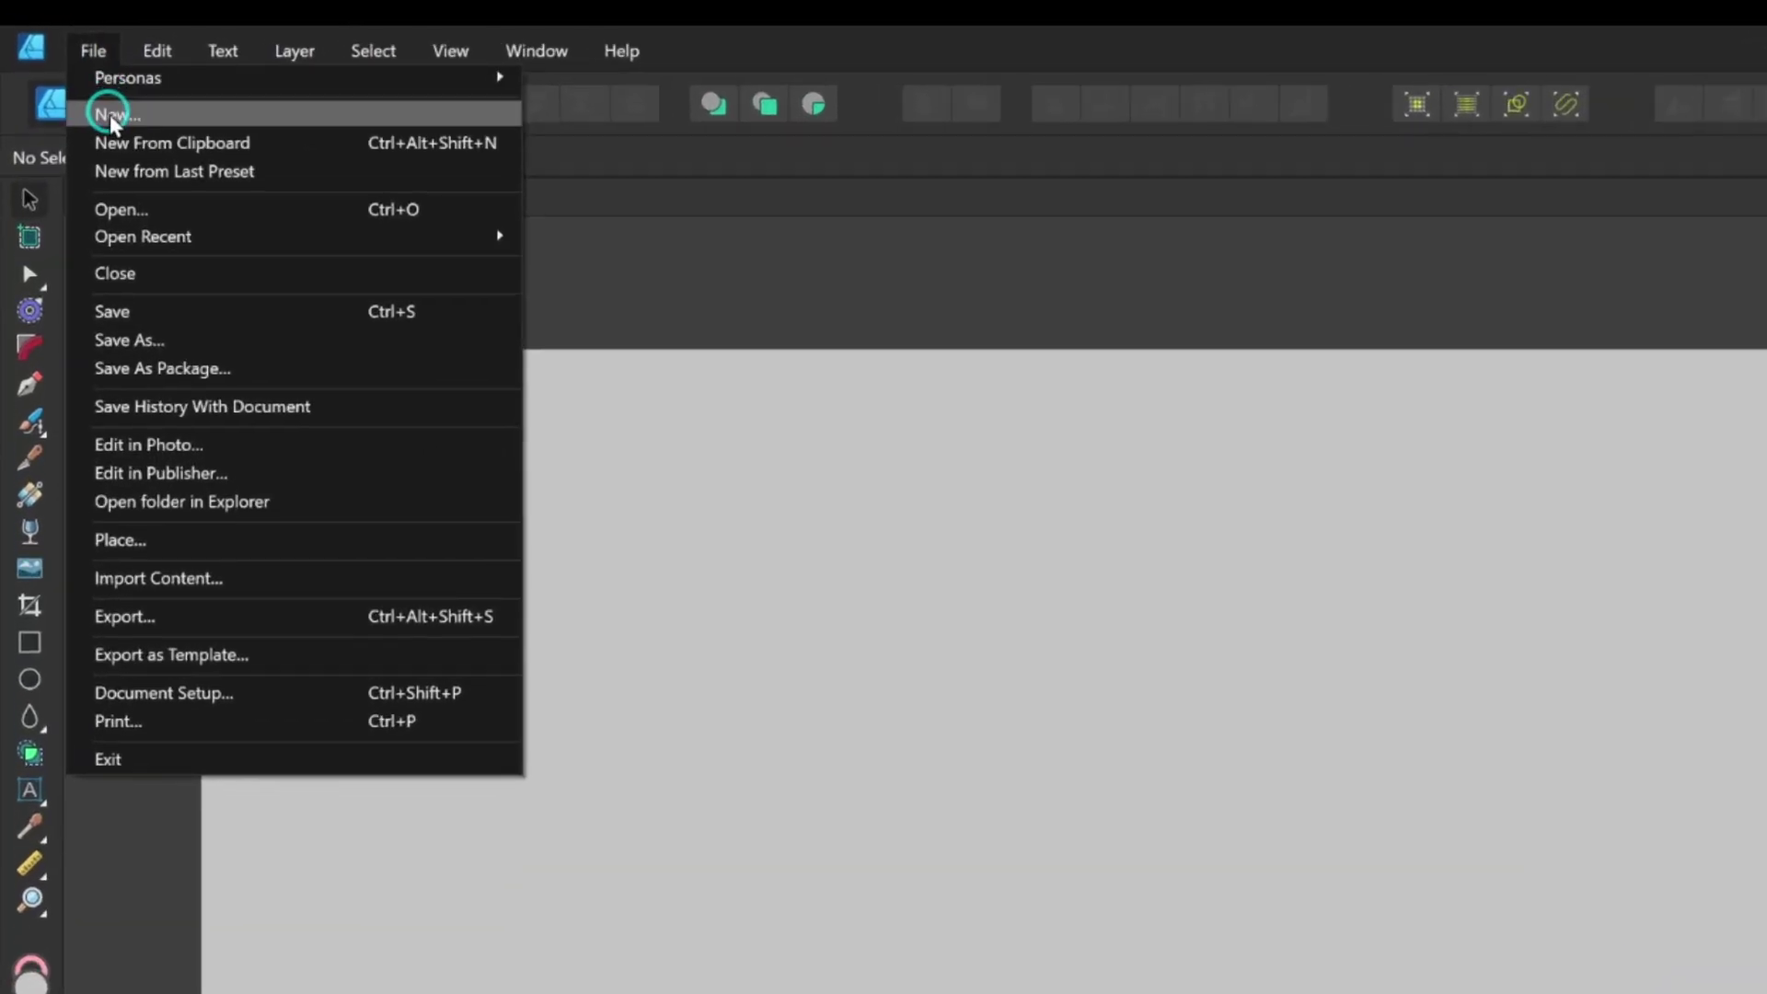
pyautogui.click(110, 118)
pyautogui.click(508, 718)
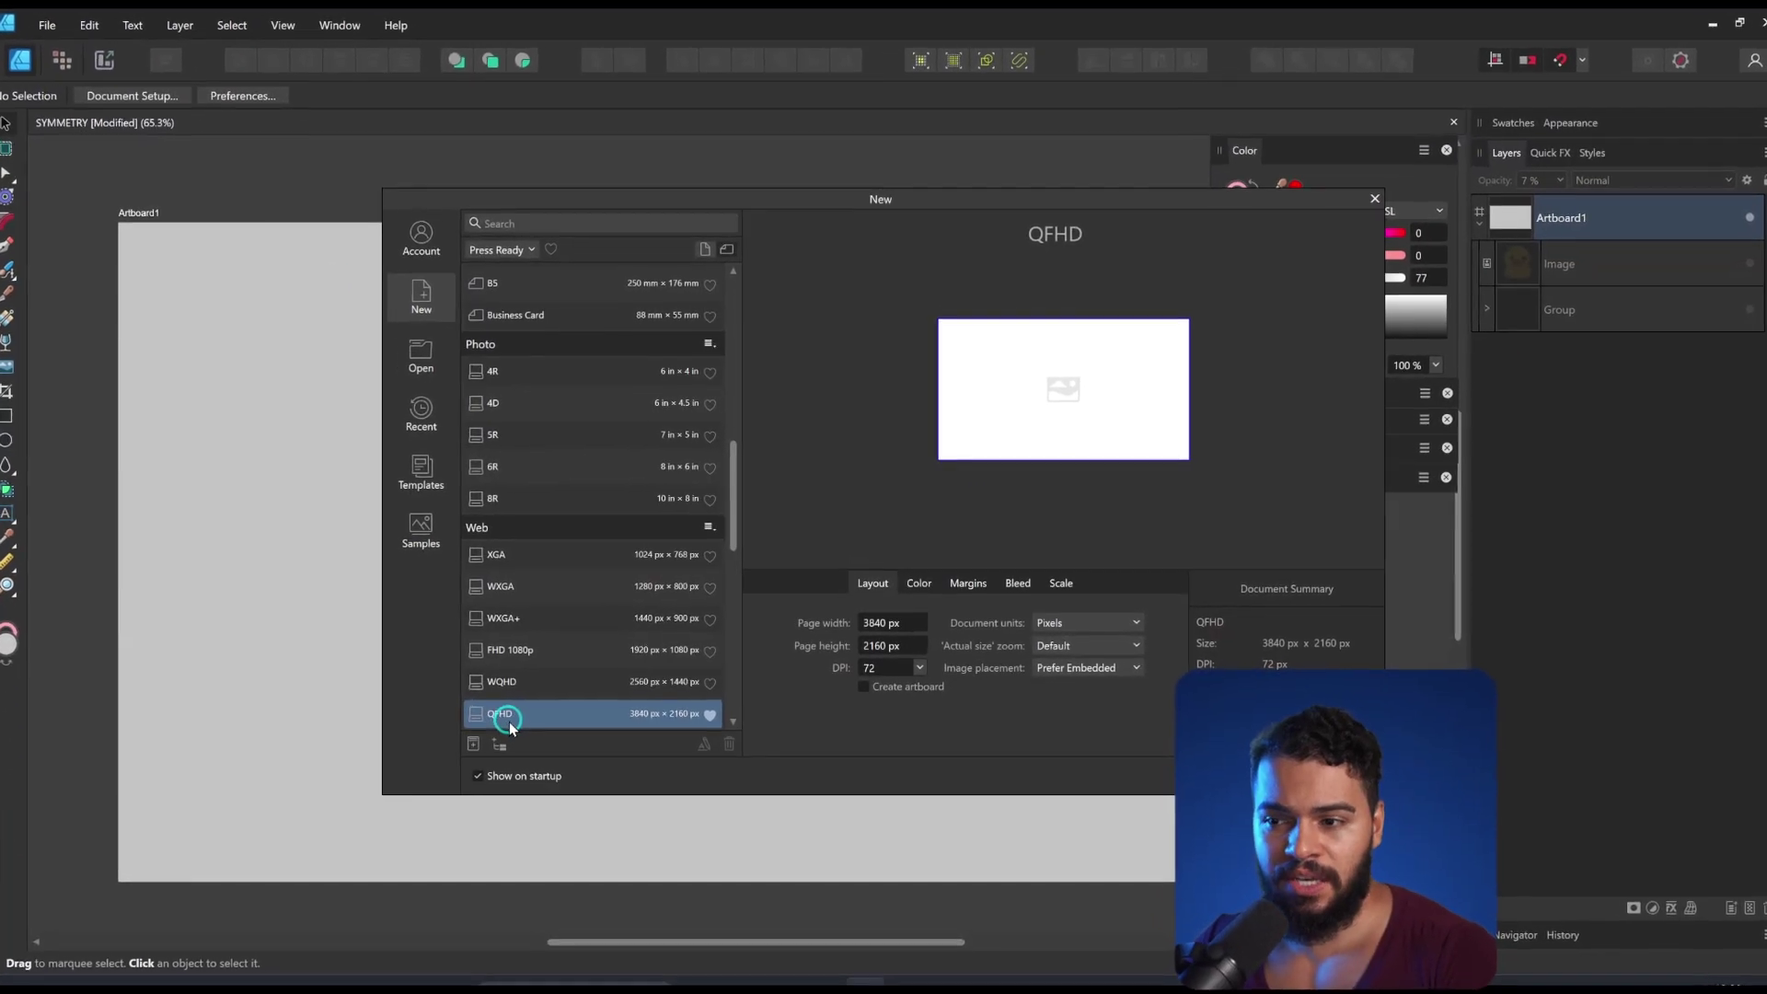
pyautogui.click(863, 686)
pyautogui.click(920, 675)
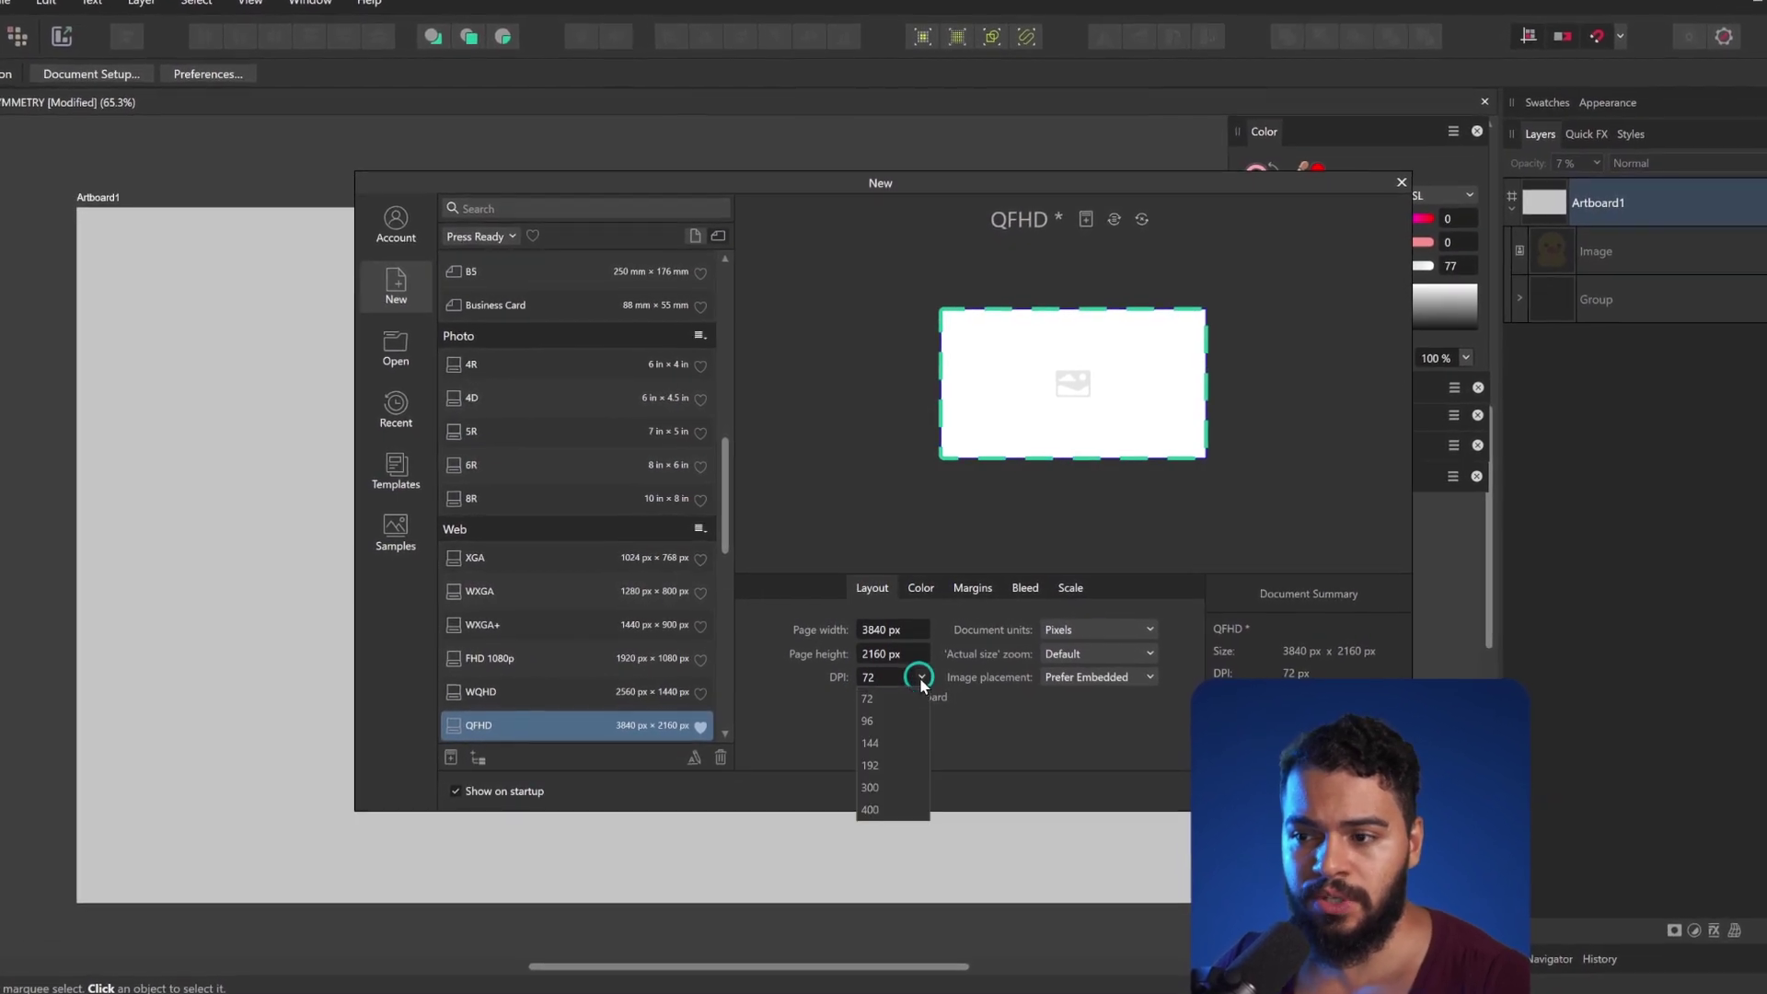
pyautogui.click(881, 750)
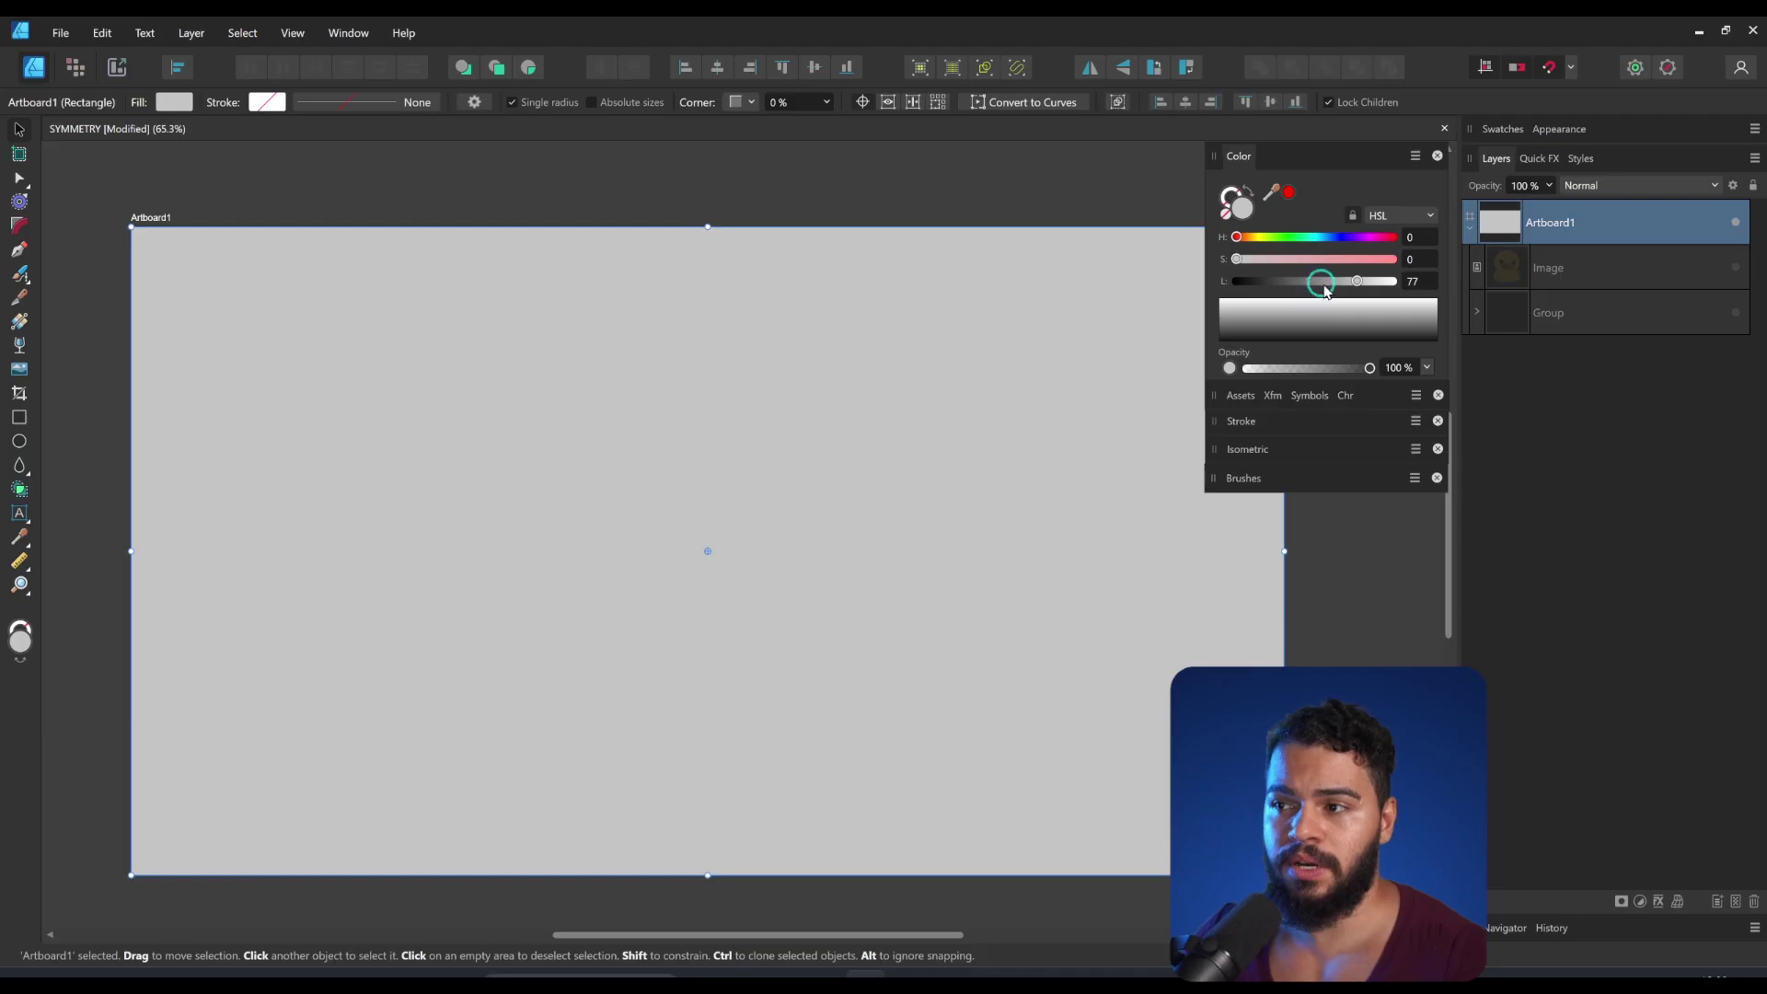
# Step: Set the artboard's fill lightness to 72, and undo a trial resize of the artboard
pyautogui.moveTo(1313, 284); pyautogui.dragTo(1350, 295)
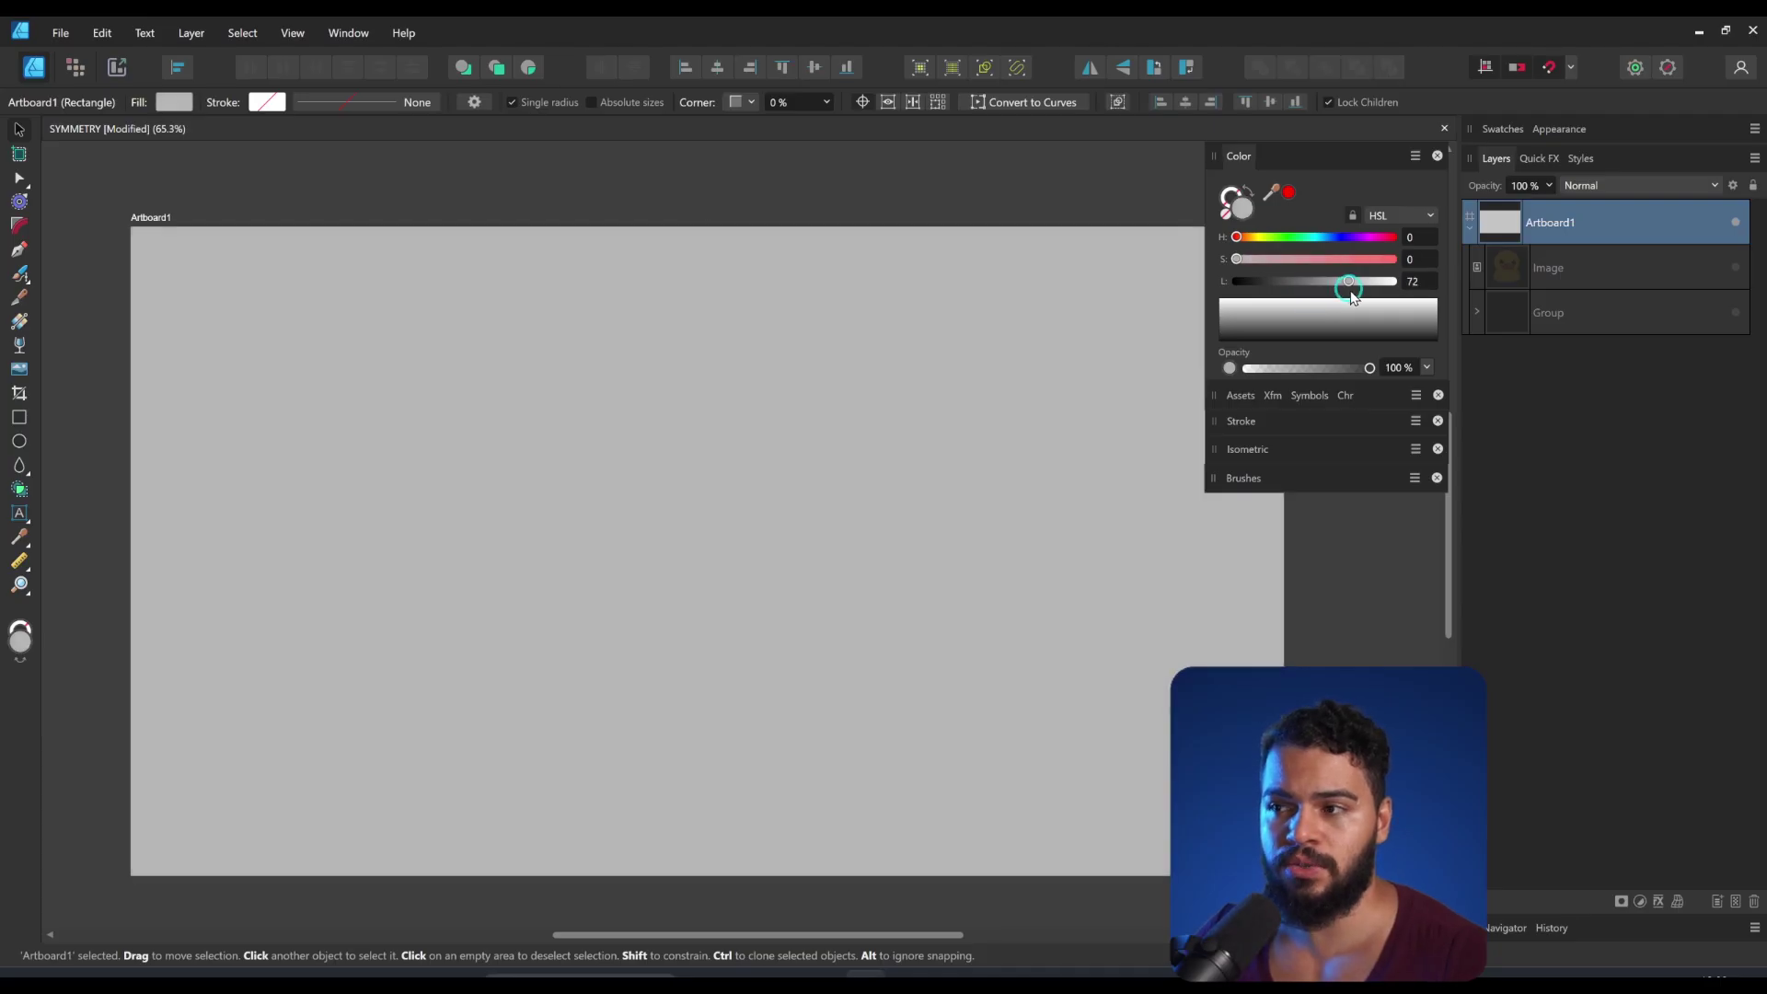
pyautogui.moveTo(1279, 874); pyautogui.dragTo(892, 737)
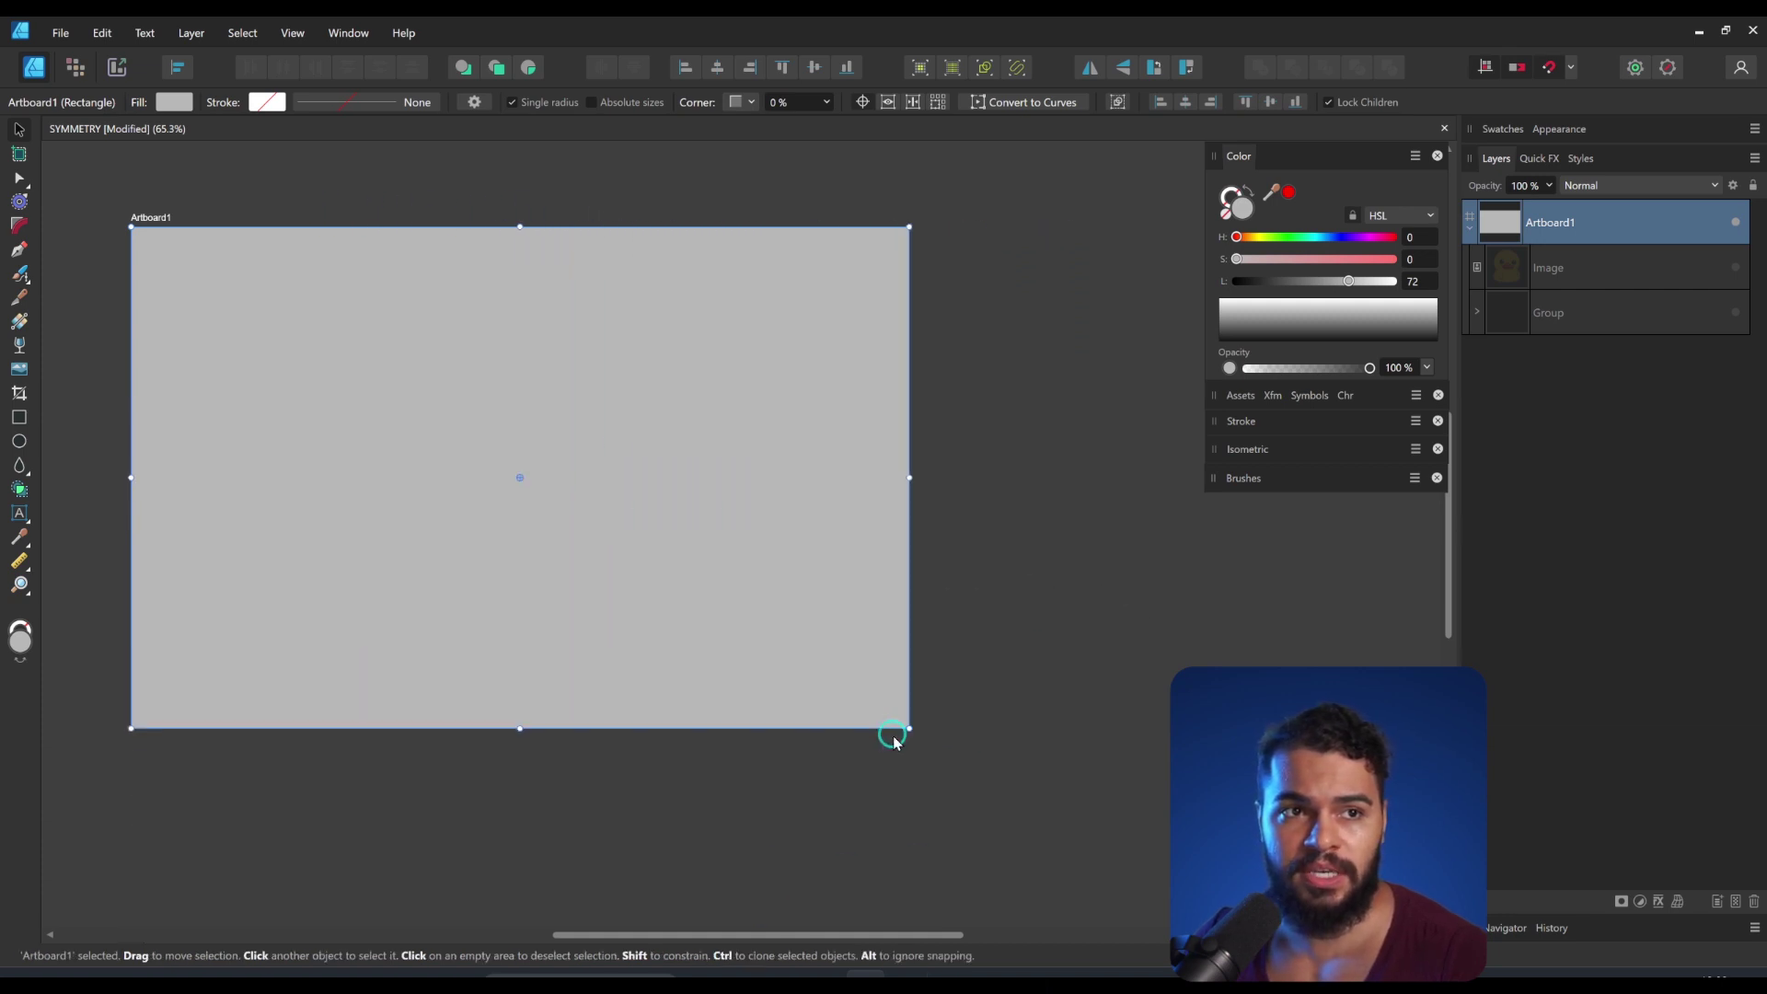
pyautogui.hotkey('ctrl', 'z')
pyautogui.click(102, 33)
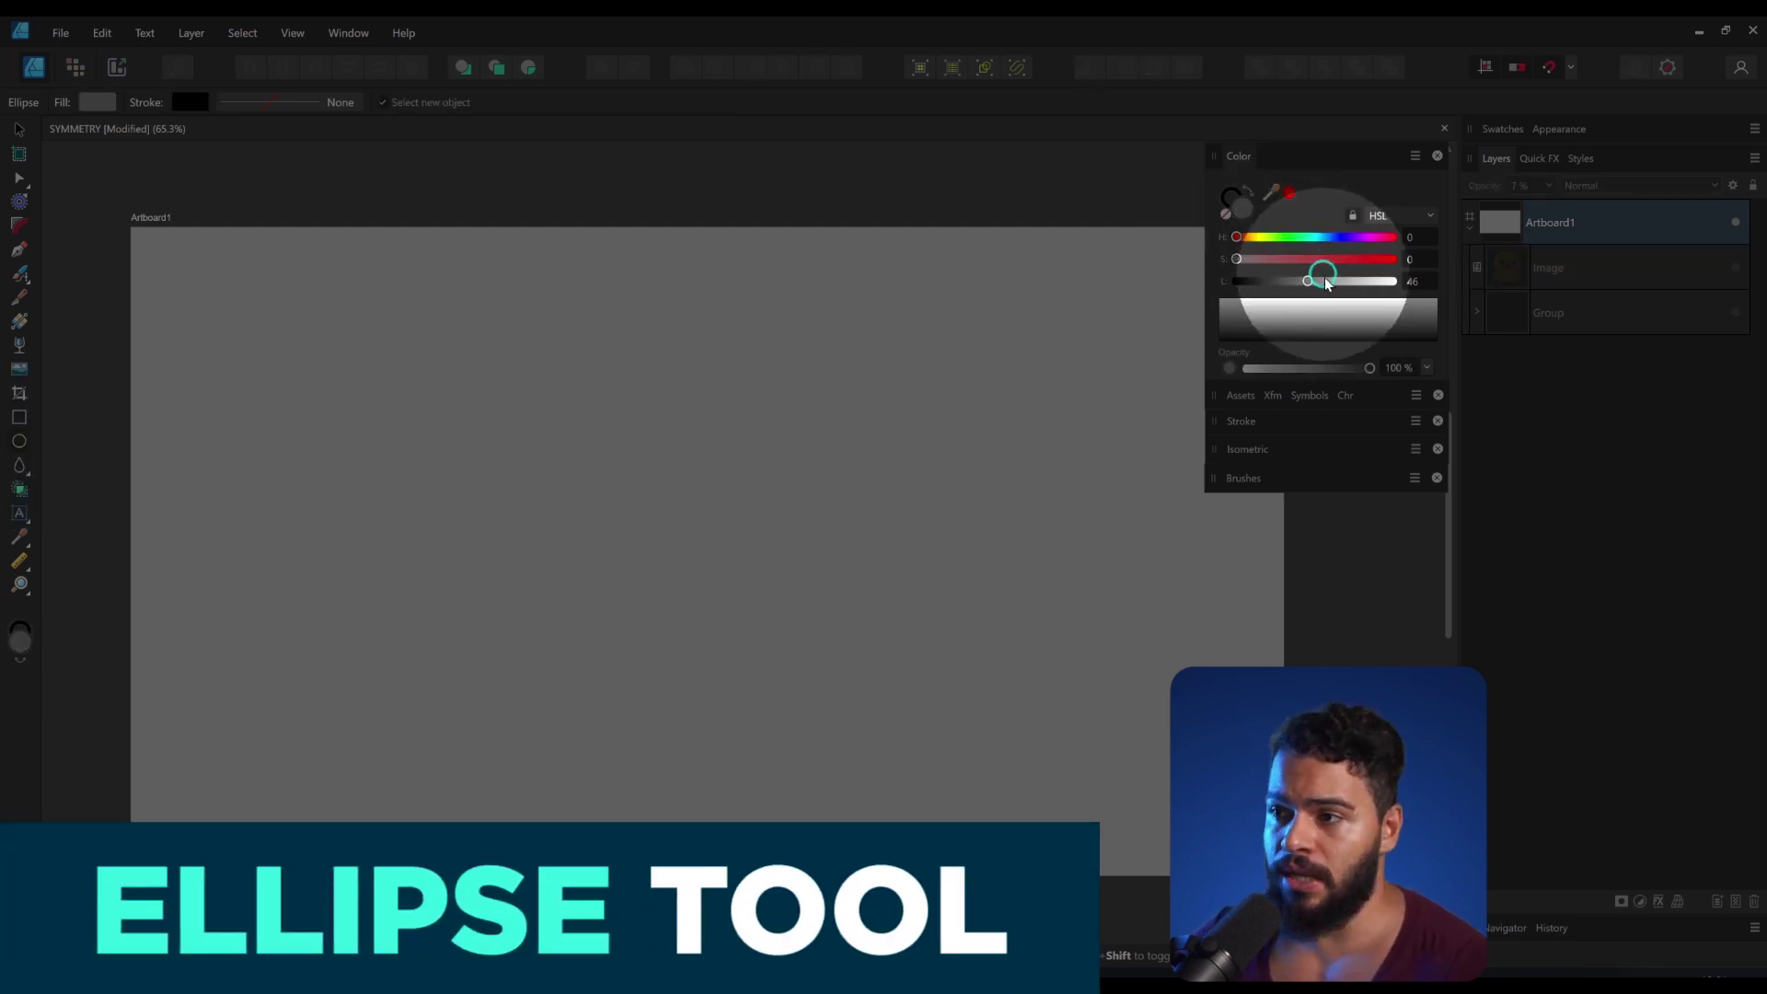
# Step: Draw a circle about 1014 px wide with a lightness 95 fill and 3 pt black stroke, placed in the artboard's upper half
pyautogui.moveTo(1332, 291); pyautogui.dragTo(1385, 282)
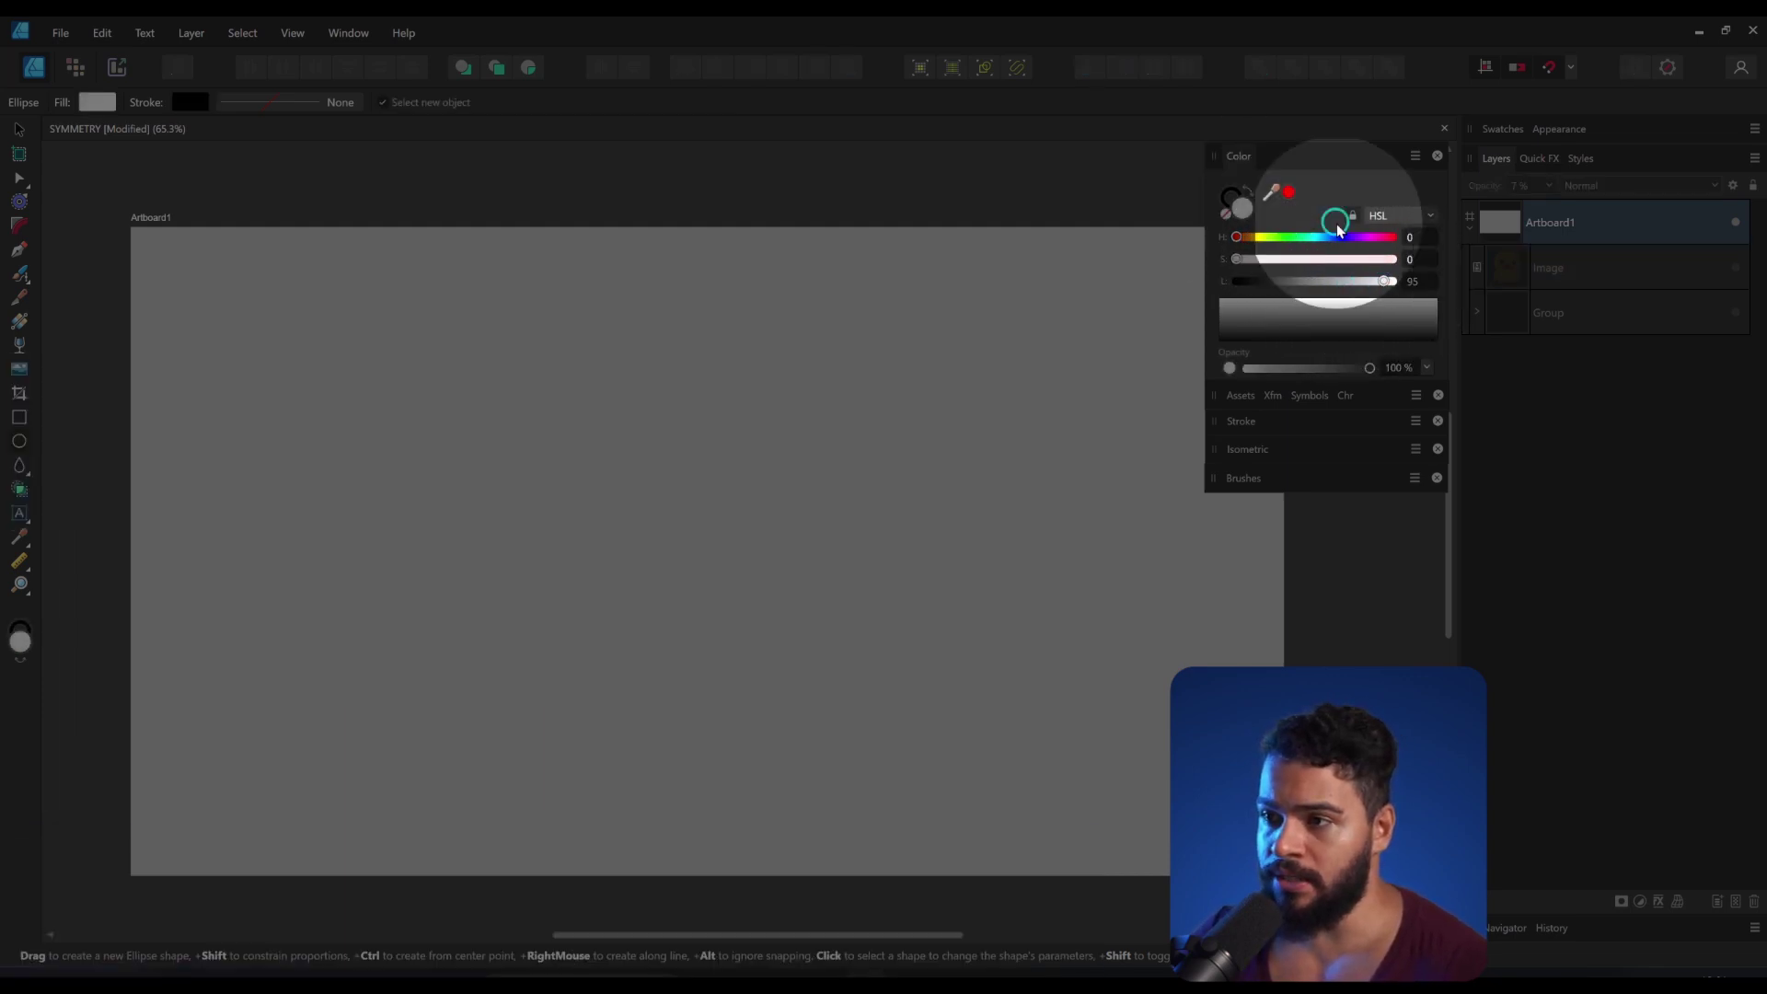
pyautogui.click(1233, 201)
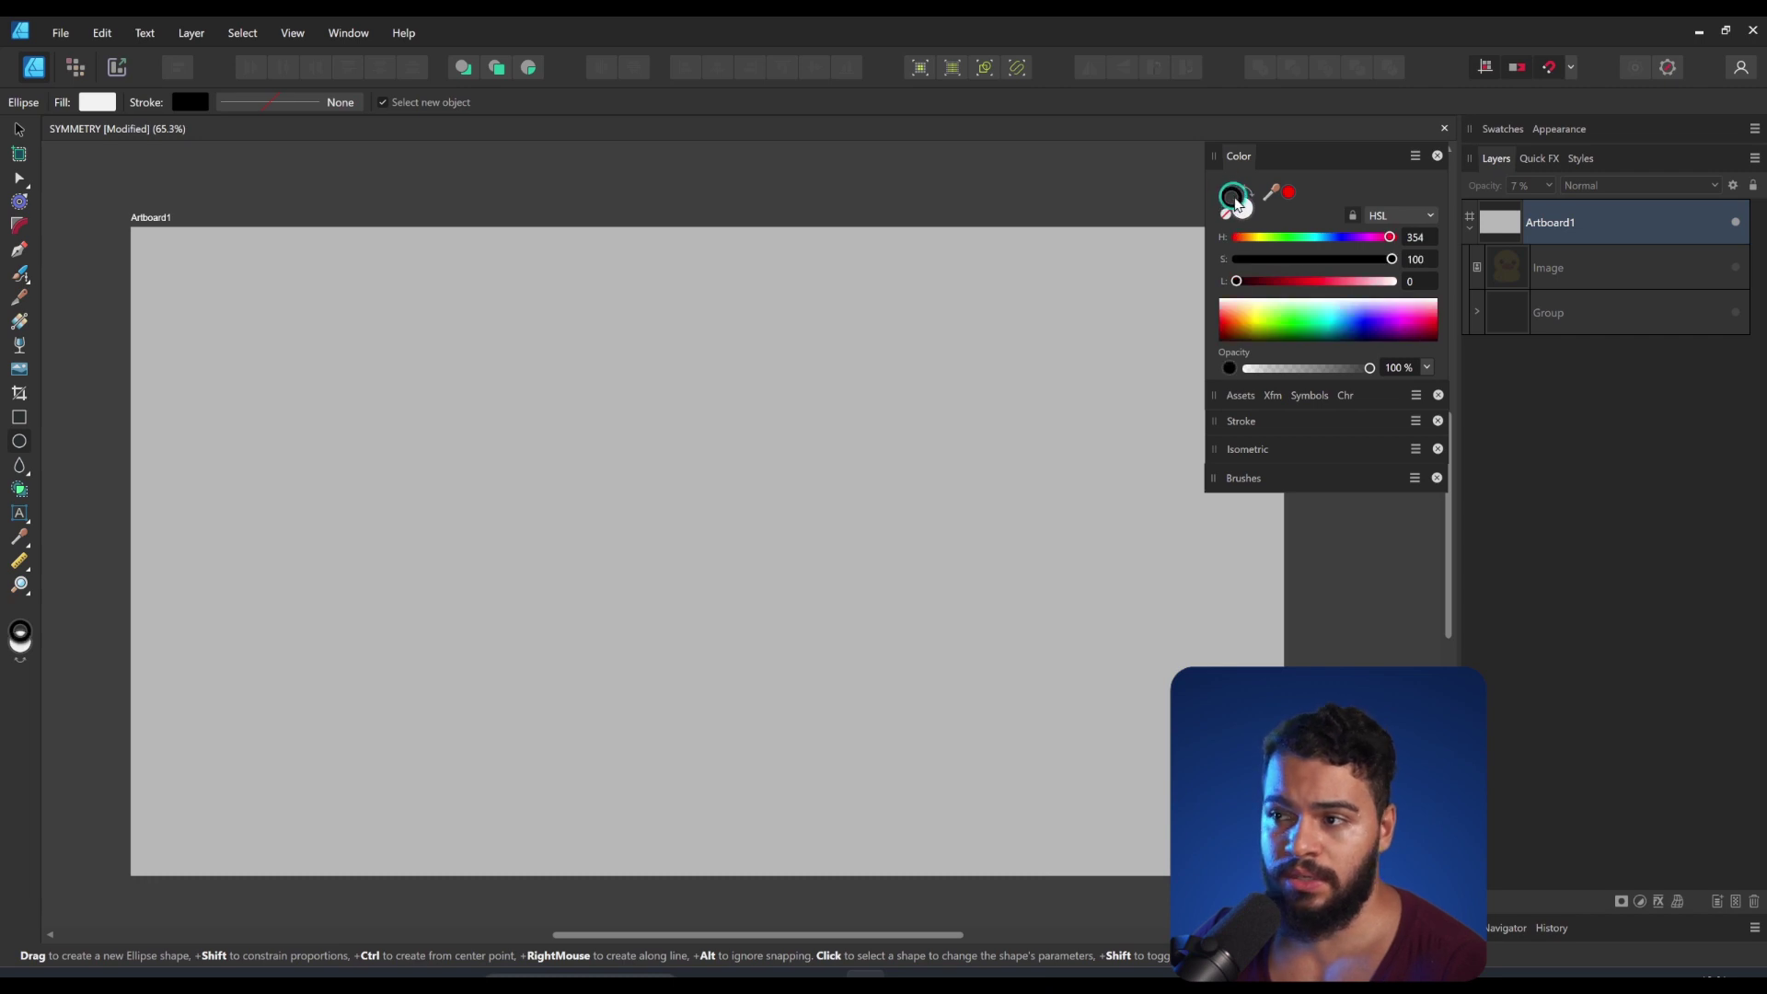
pyautogui.click(1242, 421)
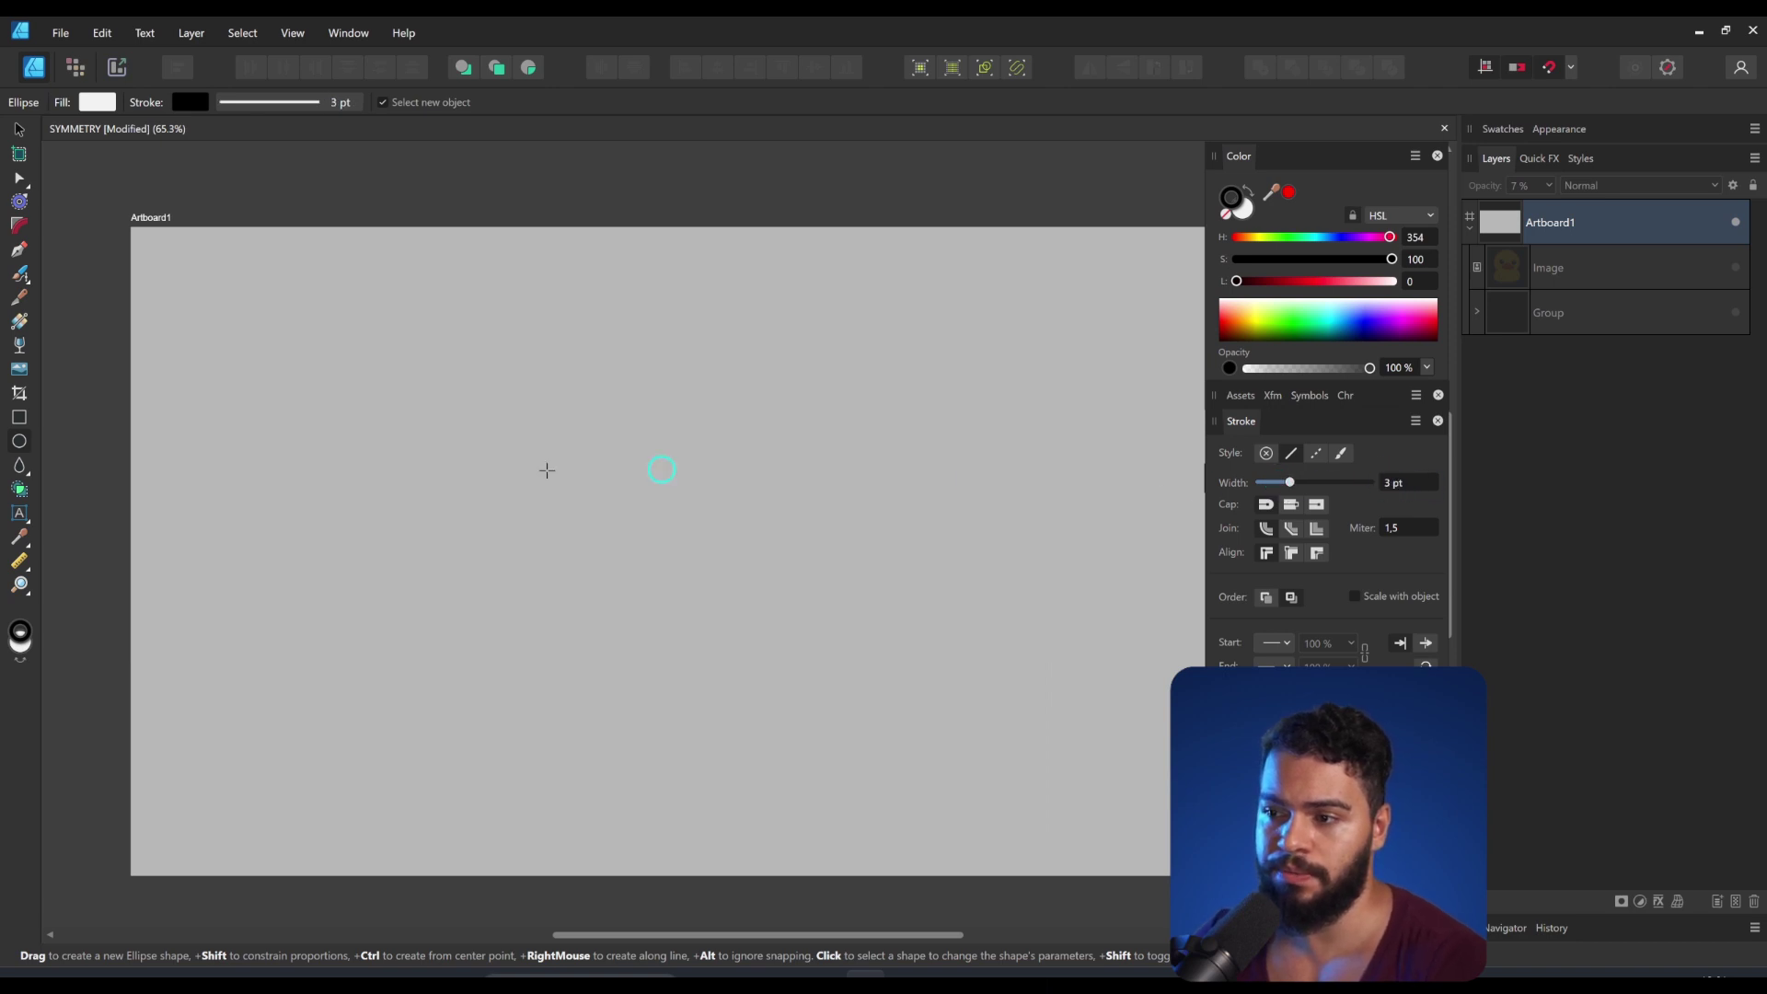
pyautogui.moveTo(563, 363); pyautogui.dragTo(866, 653)
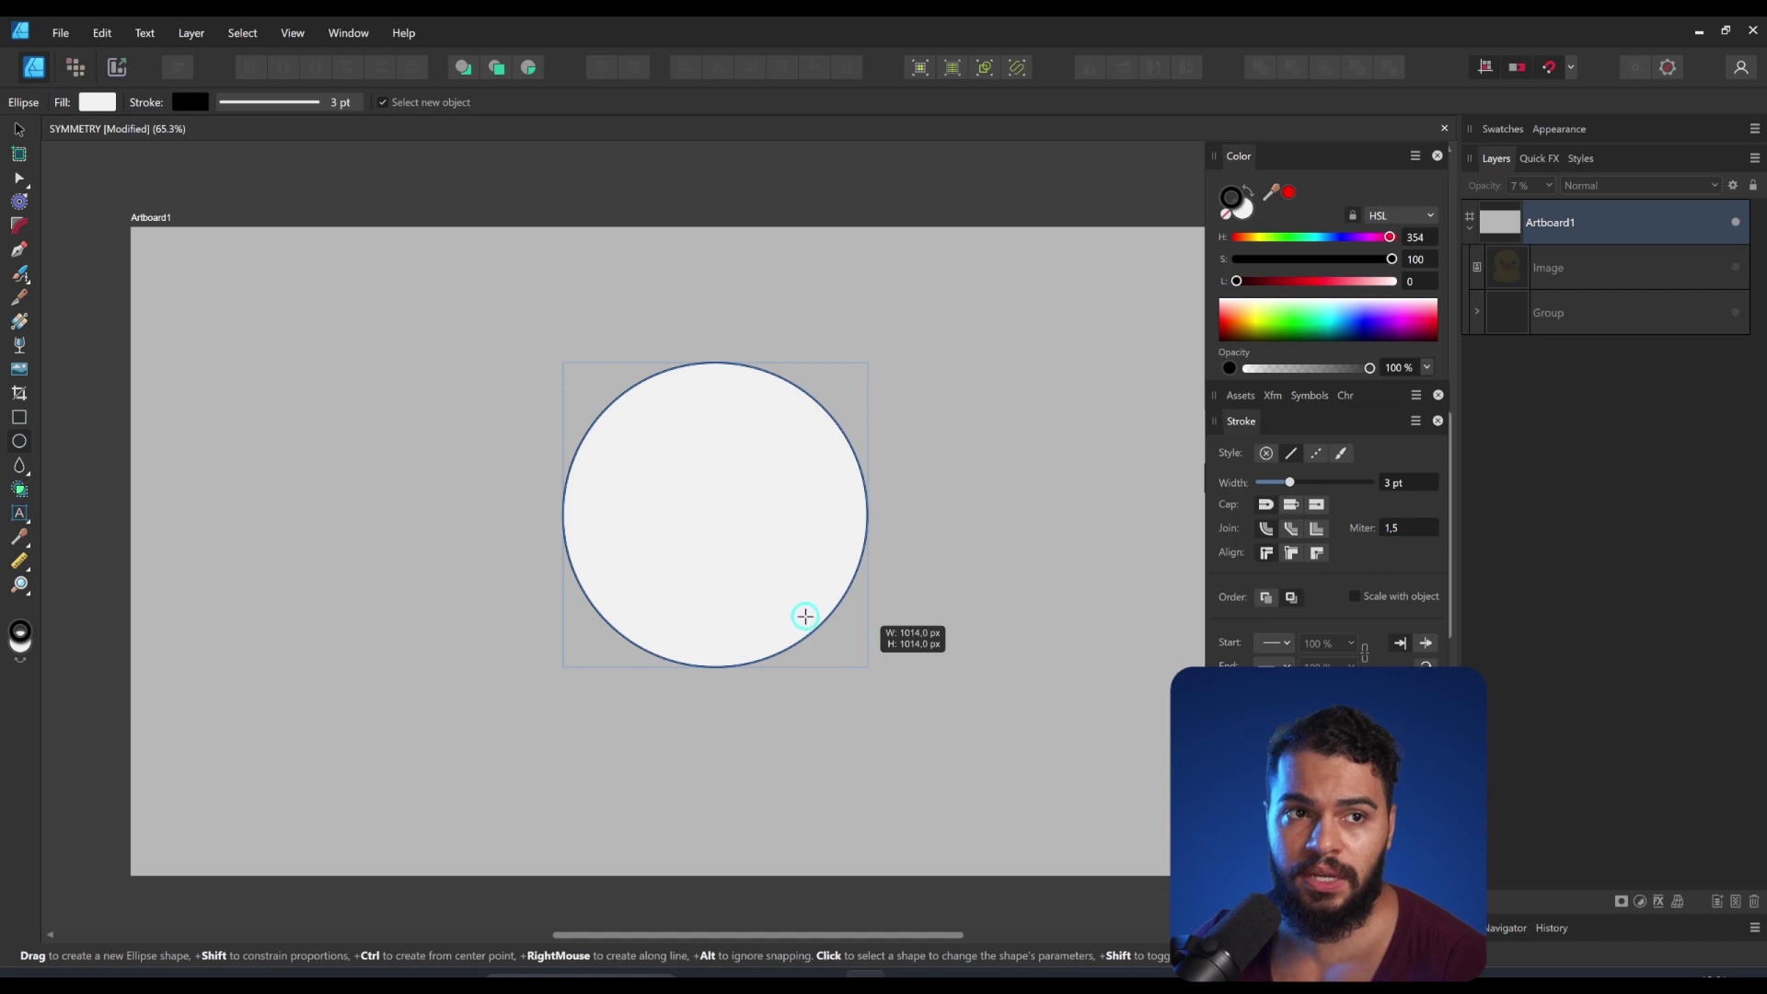
pyautogui.press('v')
pyautogui.moveTo(775, 511); pyautogui.dragTo(765, 439)
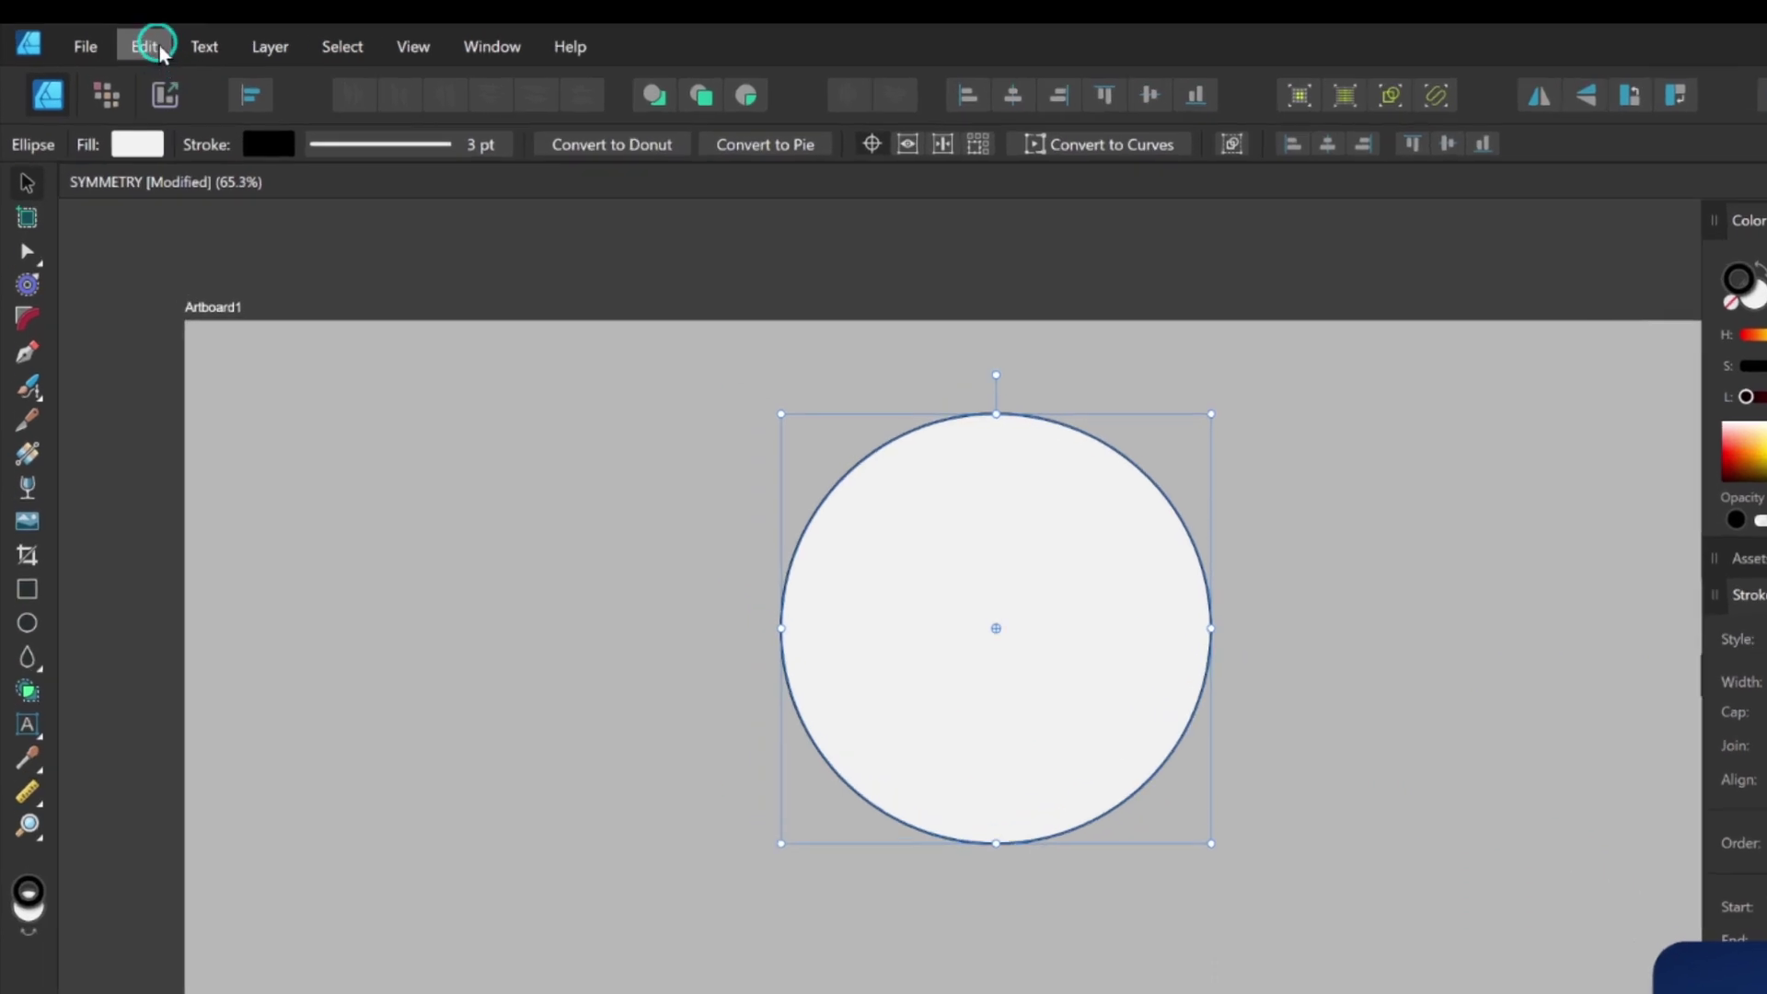
# Step: Duplicate the circle, move the copy straight down and flatten it into a wide ellipse overlapping the circle's lower part
pyautogui.click(102, 32)
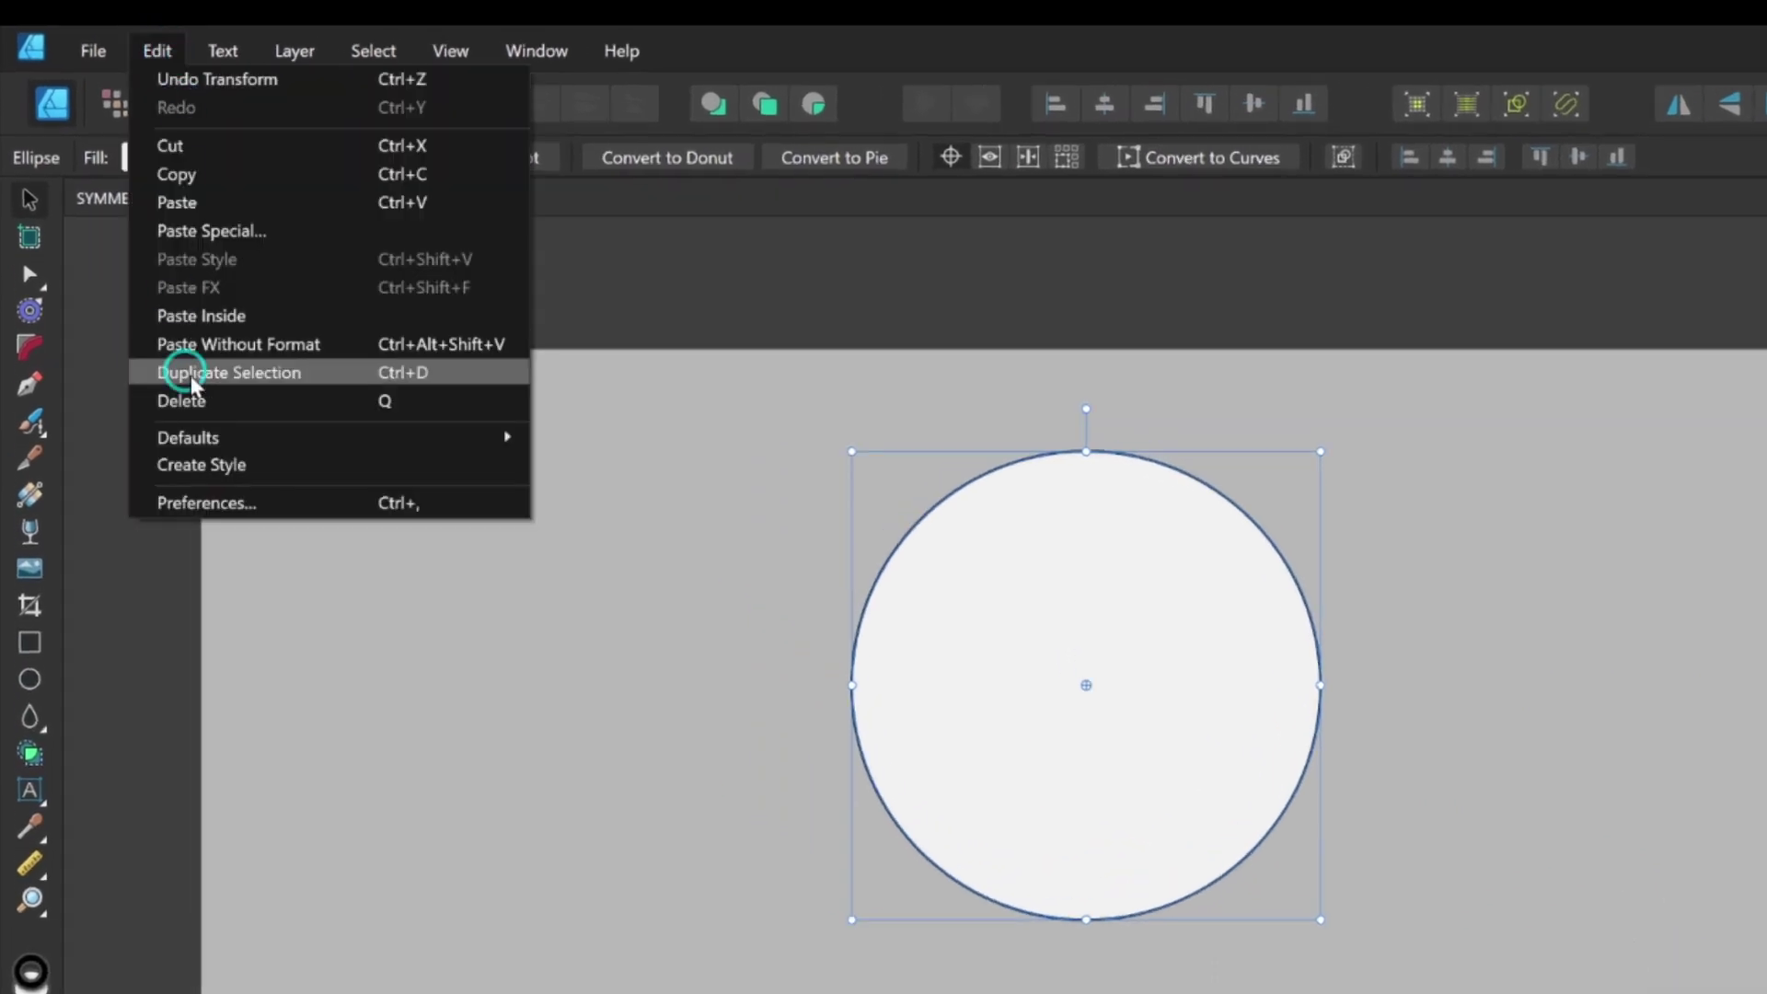
pyautogui.click(226, 378)
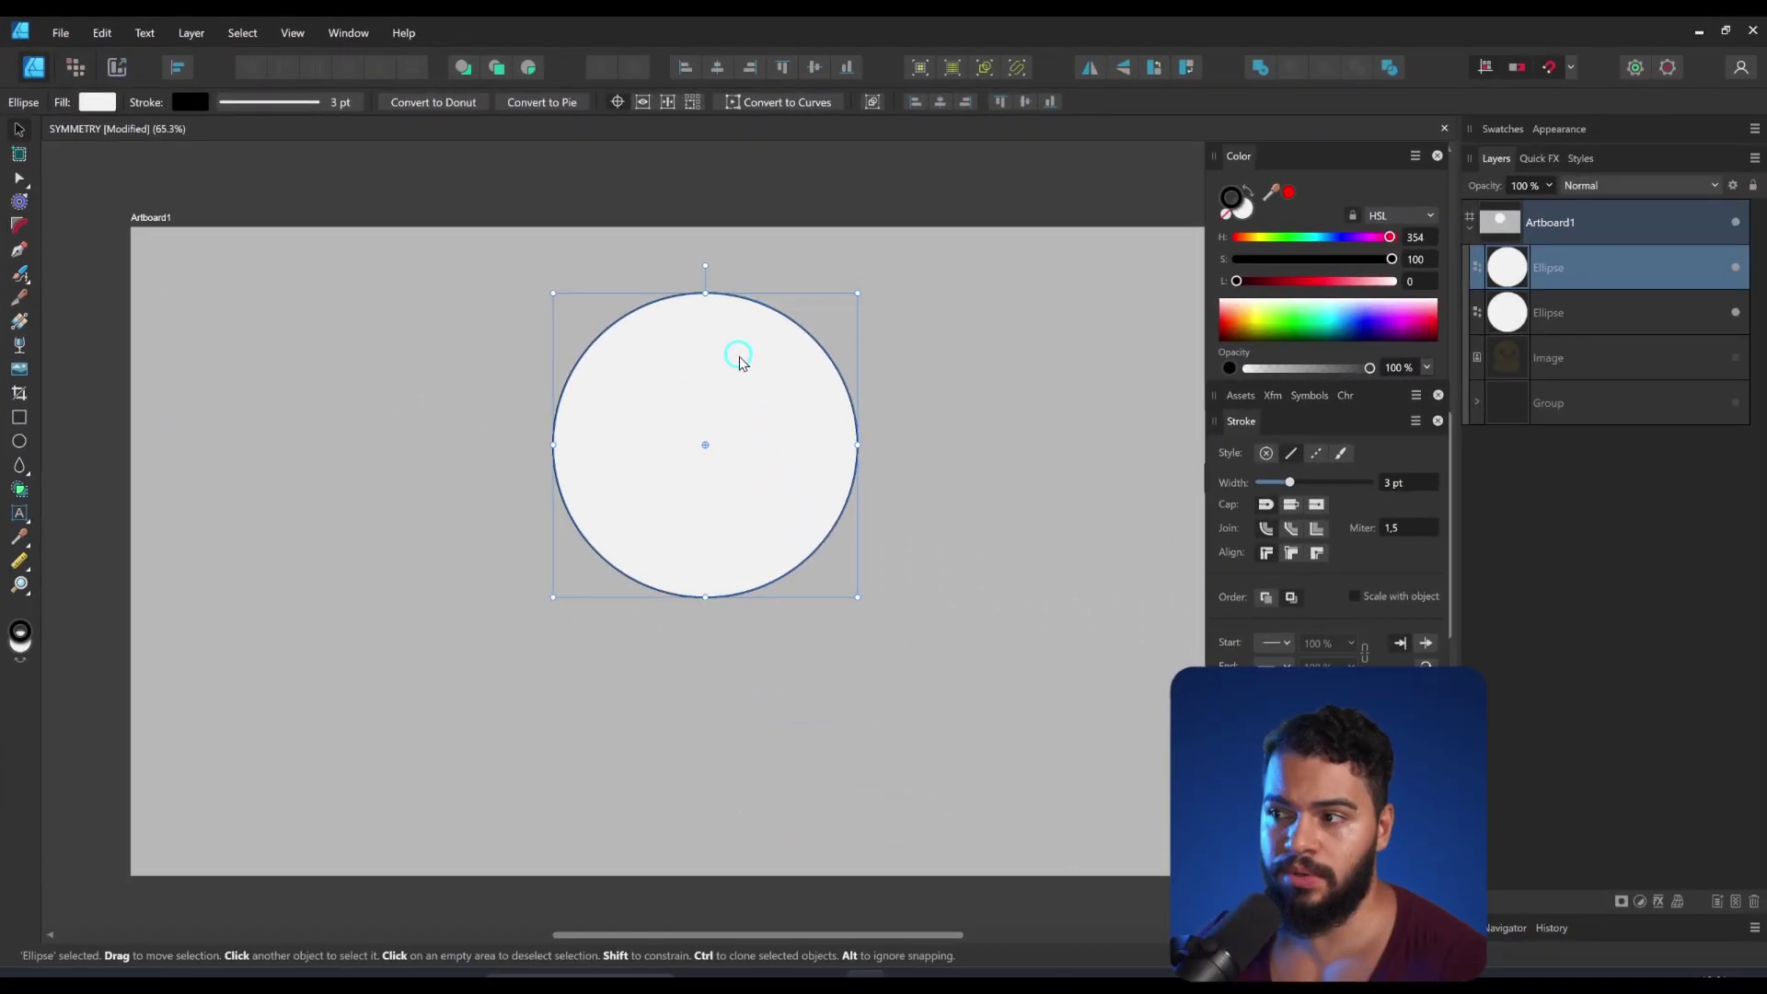
pyautogui.moveTo(741, 356); pyautogui.dragTo(741, 537)
pyautogui.moveTo(705, 473); pyautogui.dragTo(708, 546)
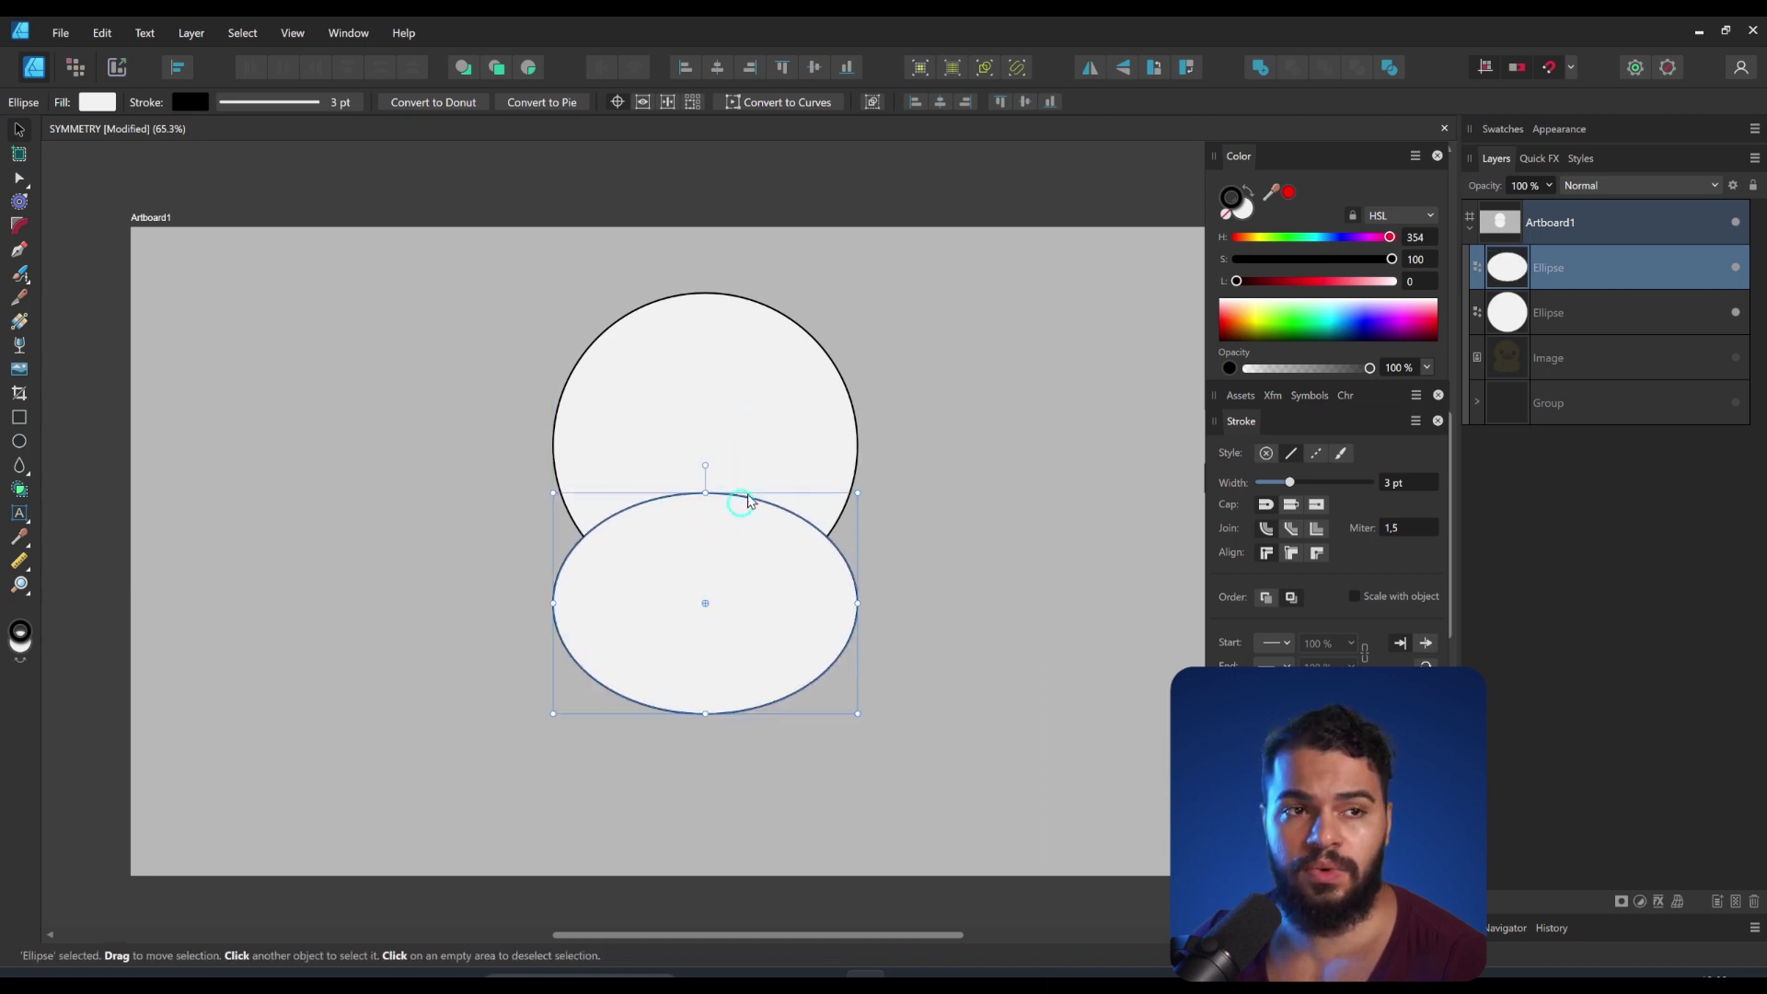
# Step: Merge the circle and the overlapping ellipse into a single body shape with the Add operation
pyautogui.press('z')
pyautogui.click(741, 478)
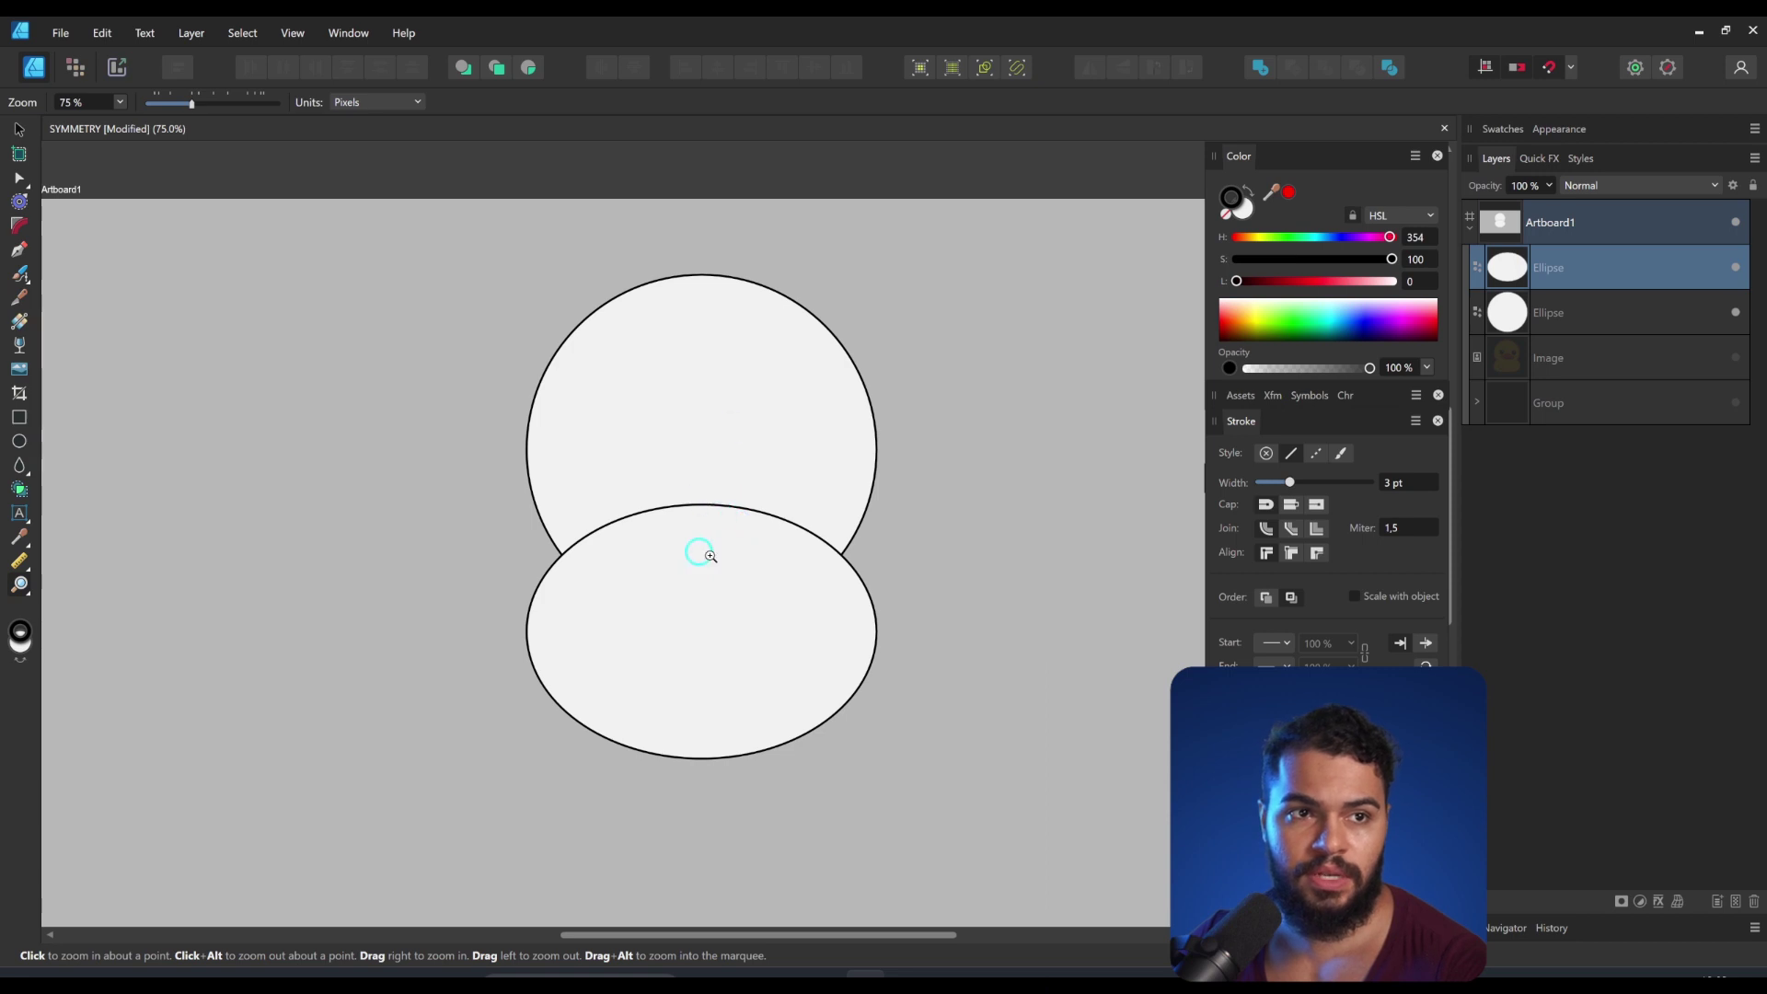
pyautogui.press('v')
pyautogui.click(718, 396)
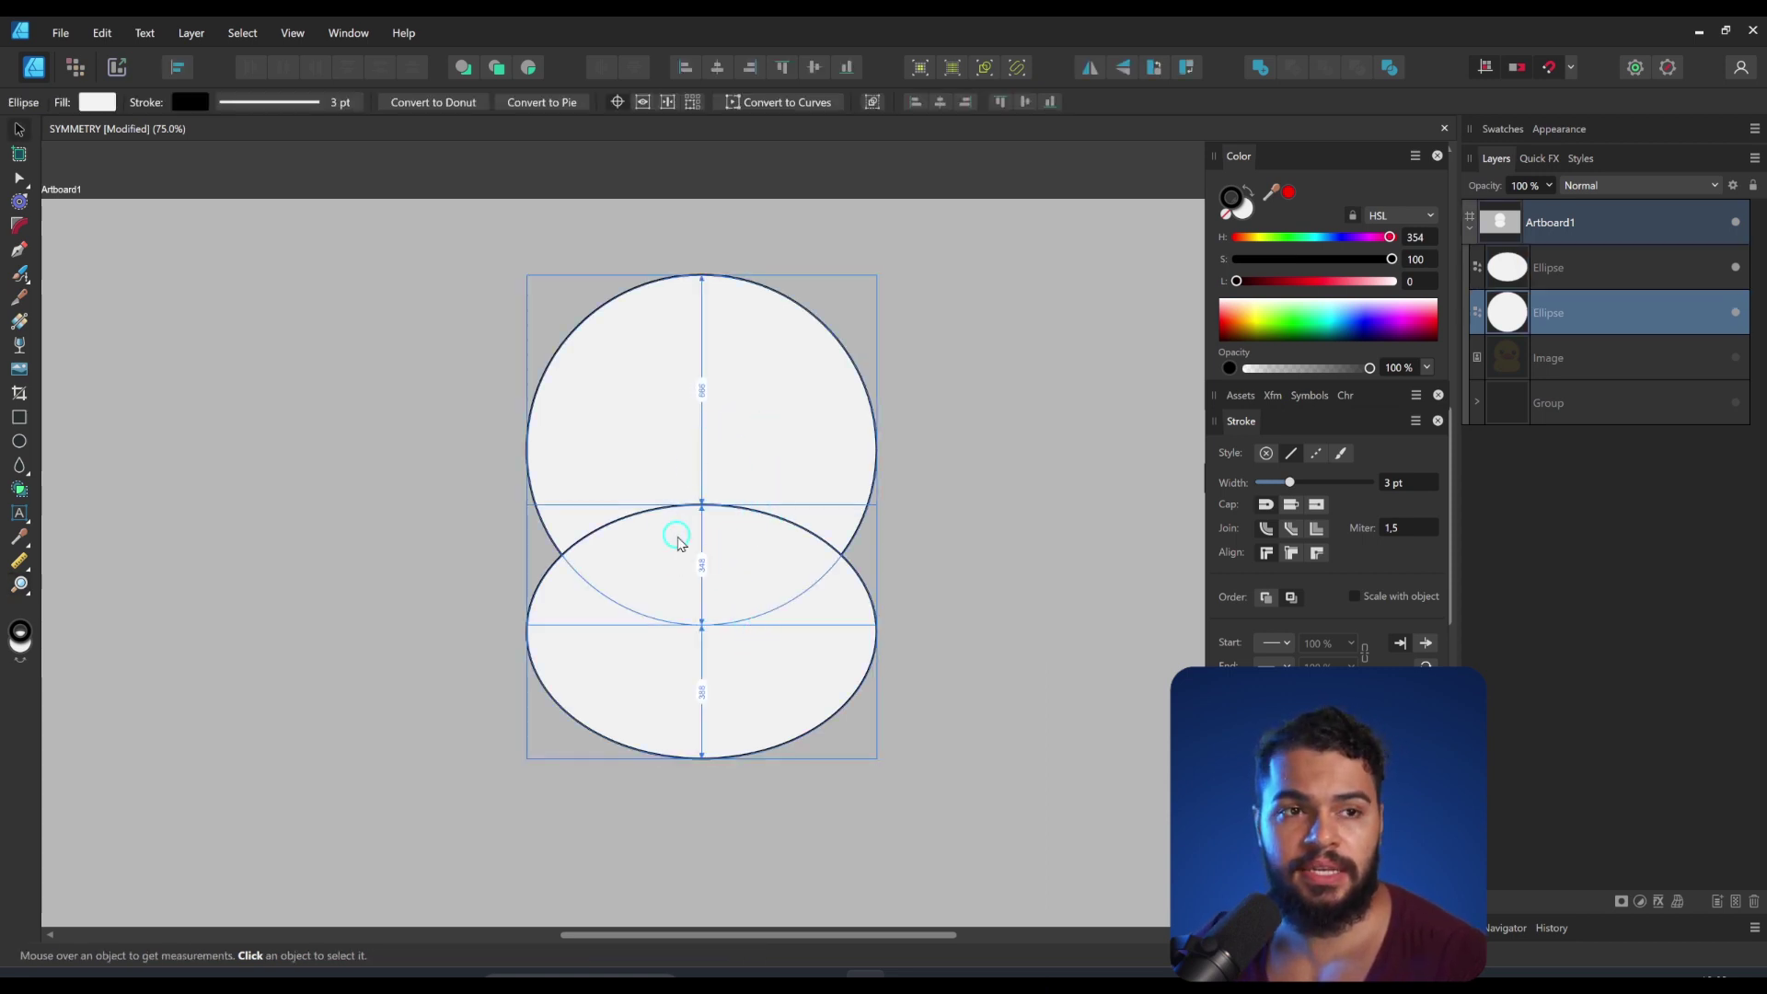
pyautogui.keyDown('shift'); pyautogui.click(720, 529); pyautogui.keyUp('shift')
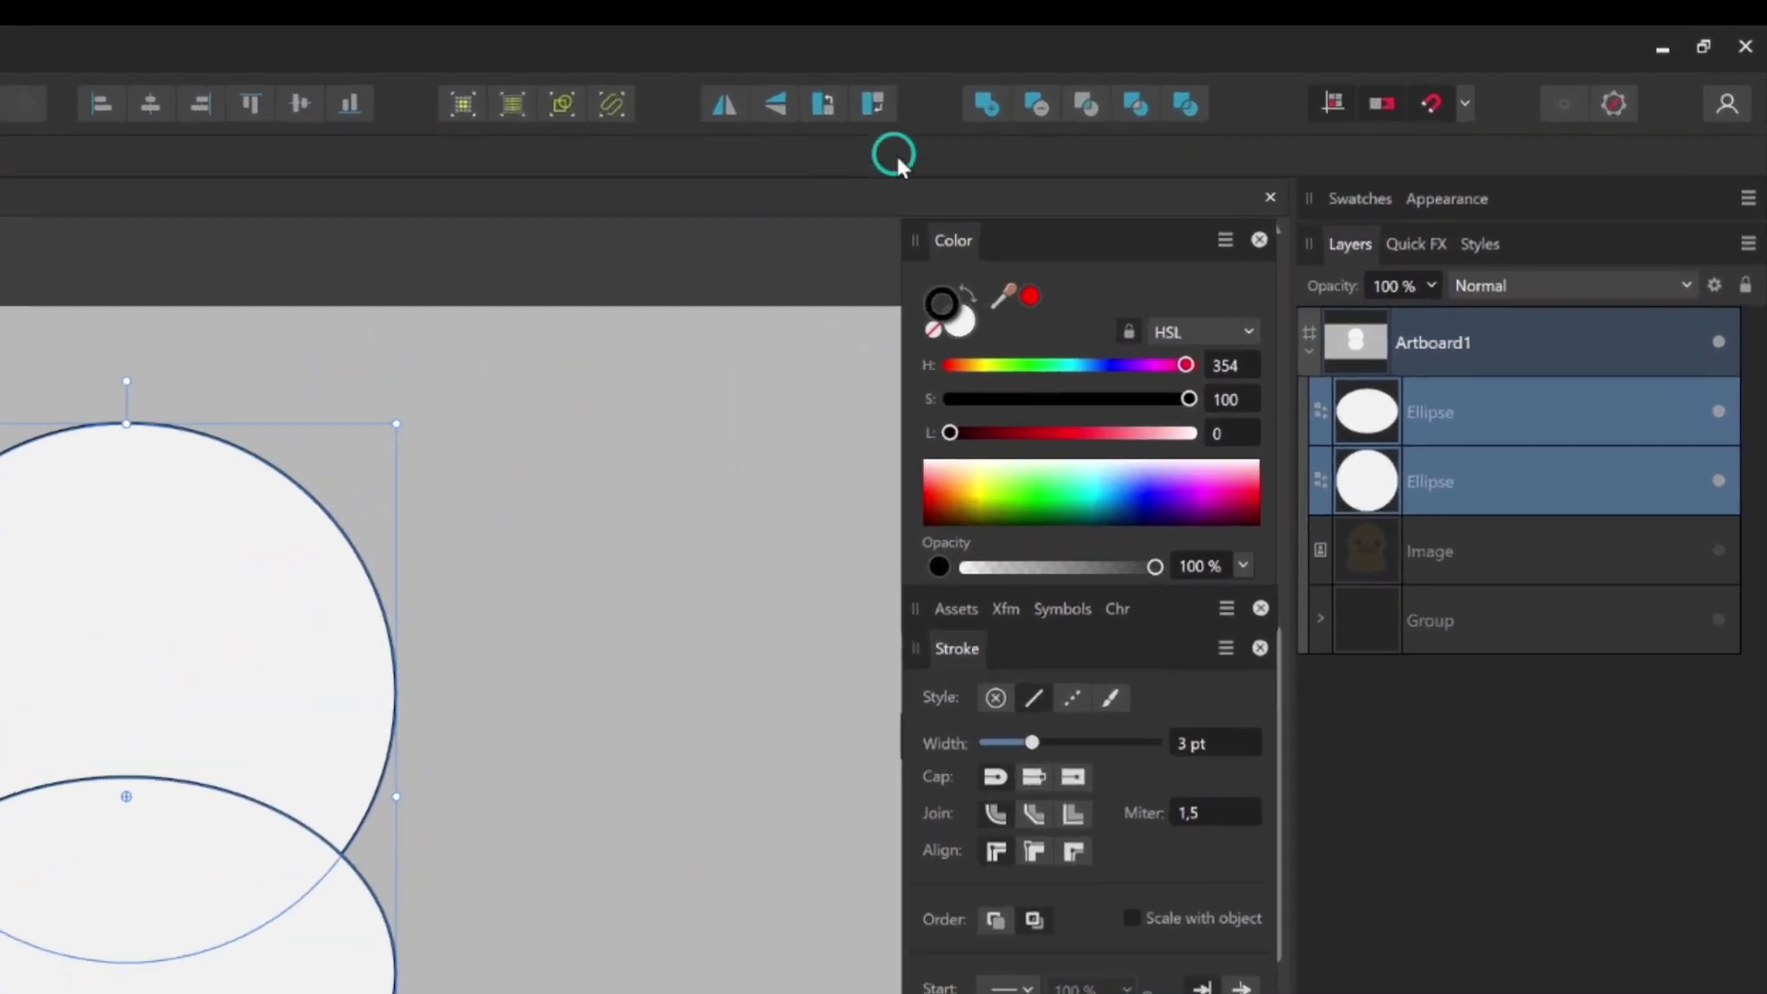
pyautogui.click(992, 101)
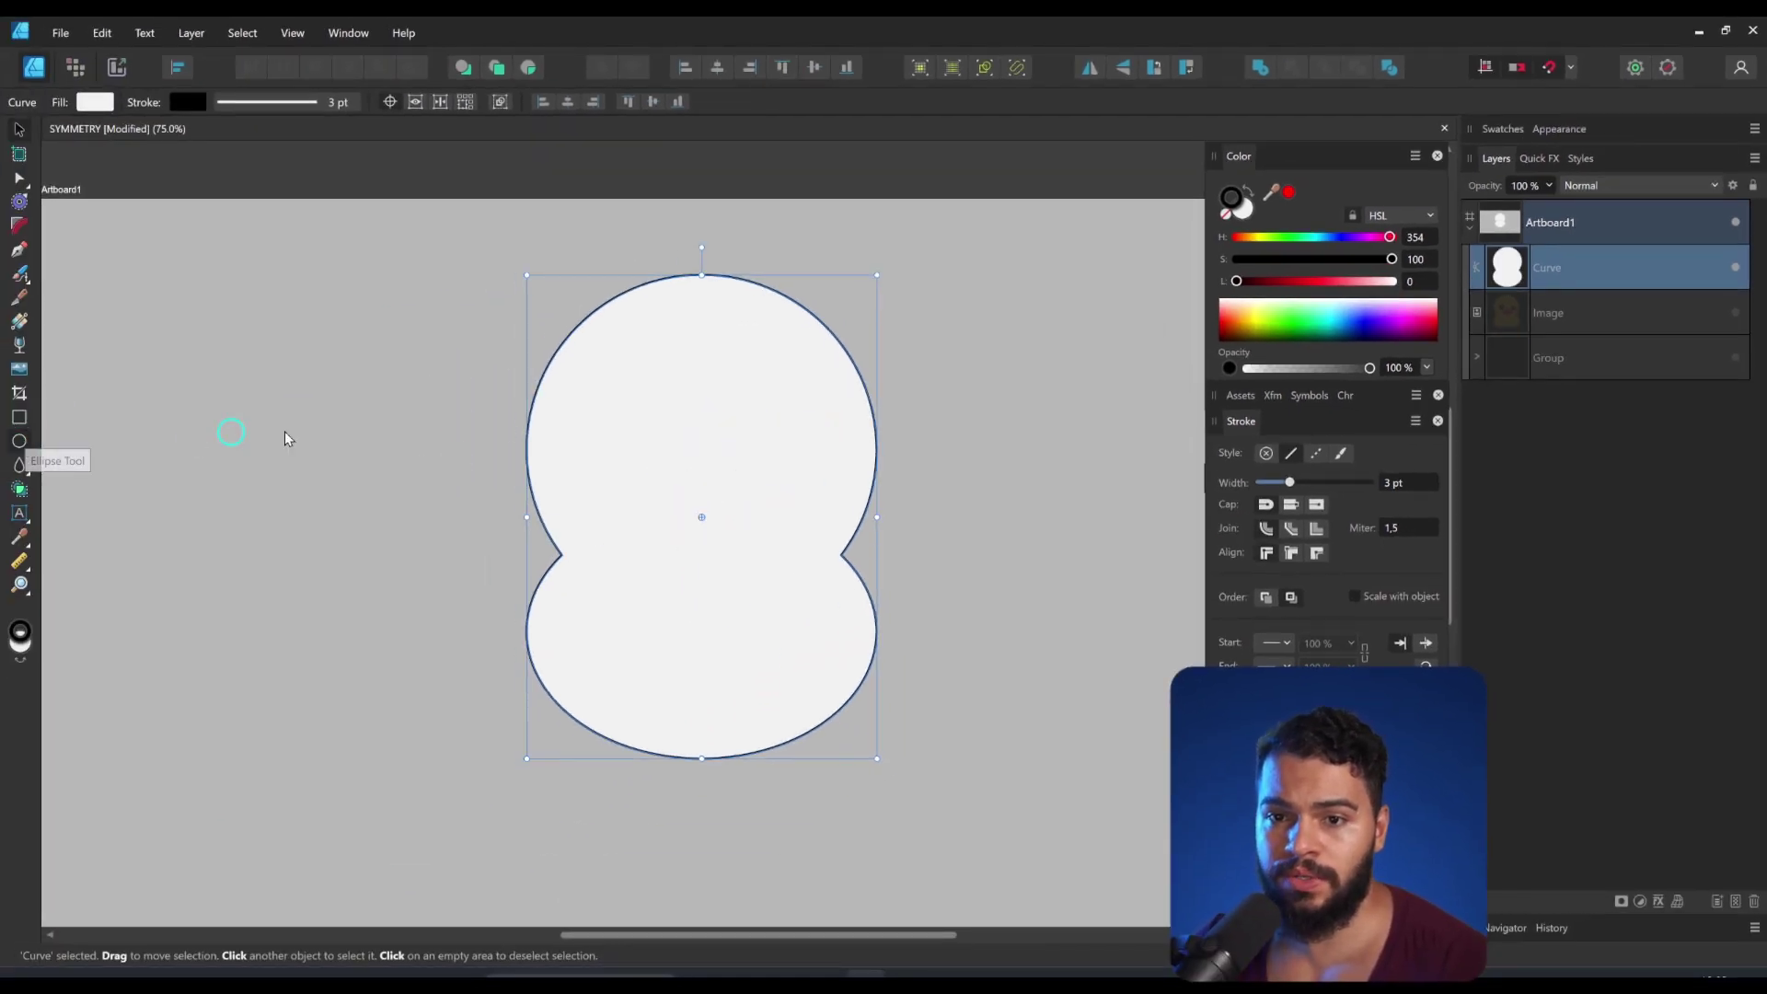
# Step: Draw a small circle on the left side of the head as an eye and fill it black with lightness 0
pyautogui.press('m')
pyautogui.moveTo(588, 399); pyautogui.dragTo(641, 463)
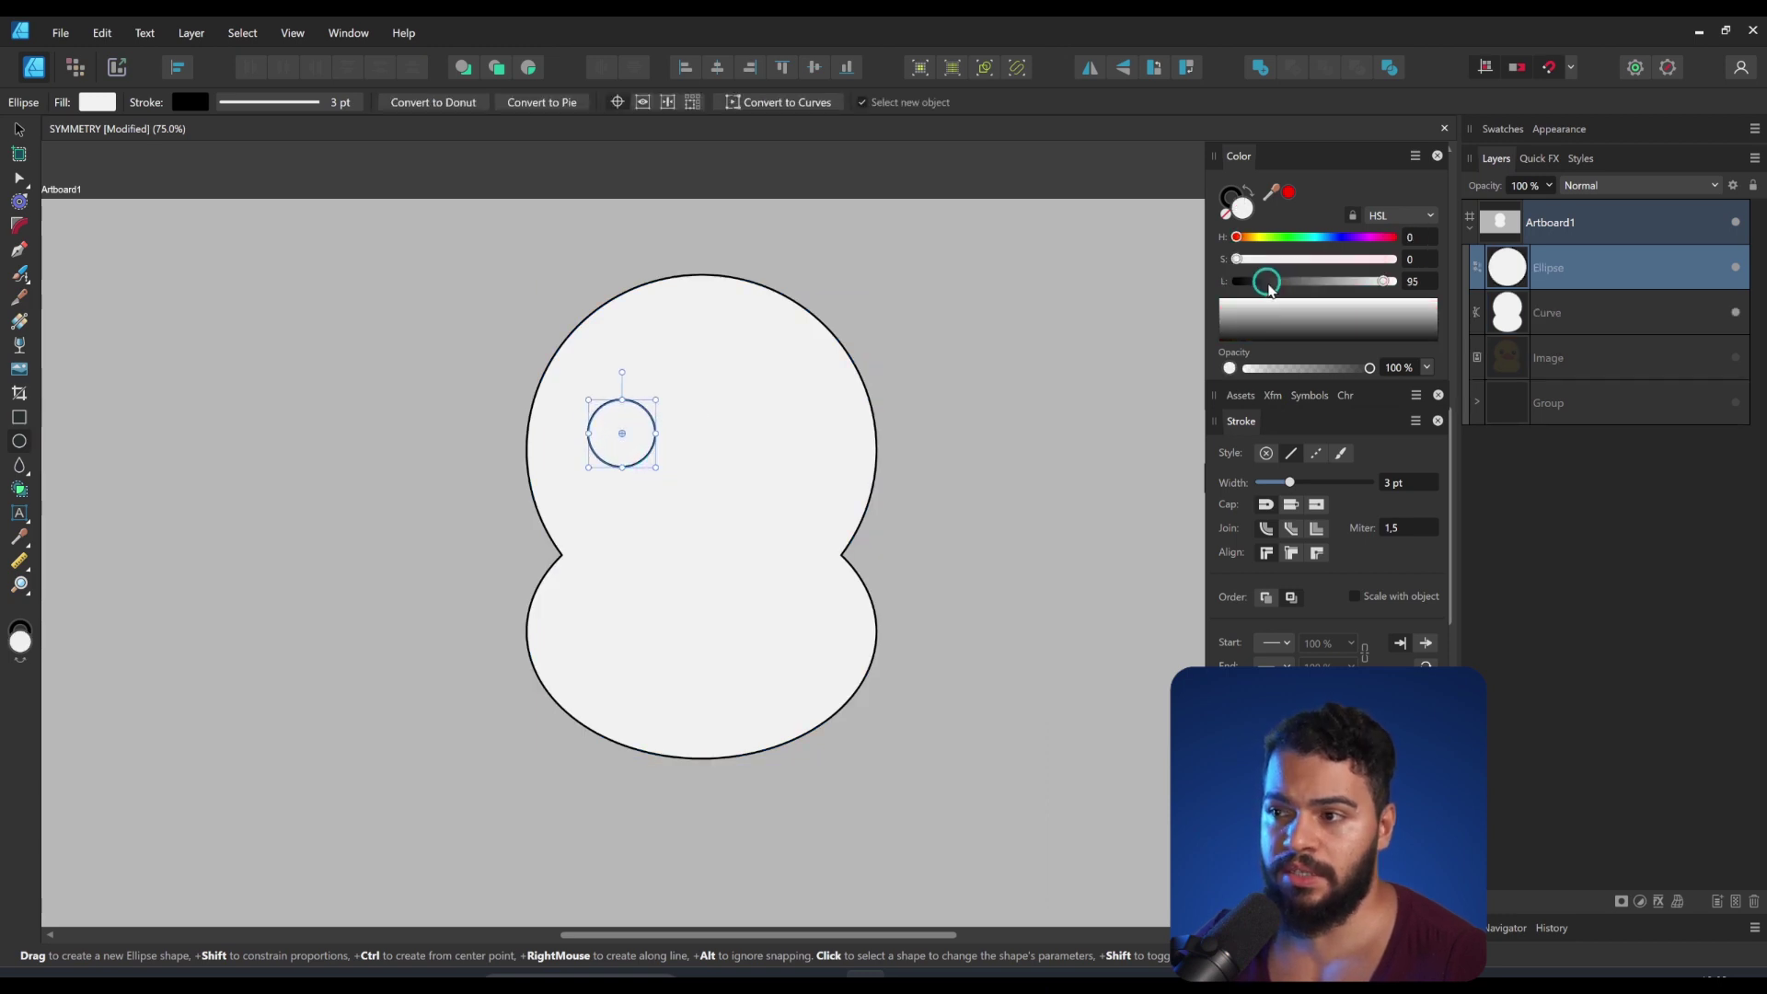
pyautogui.moveTo(1267, 282); pyautogui.dragTo(1161, 294)
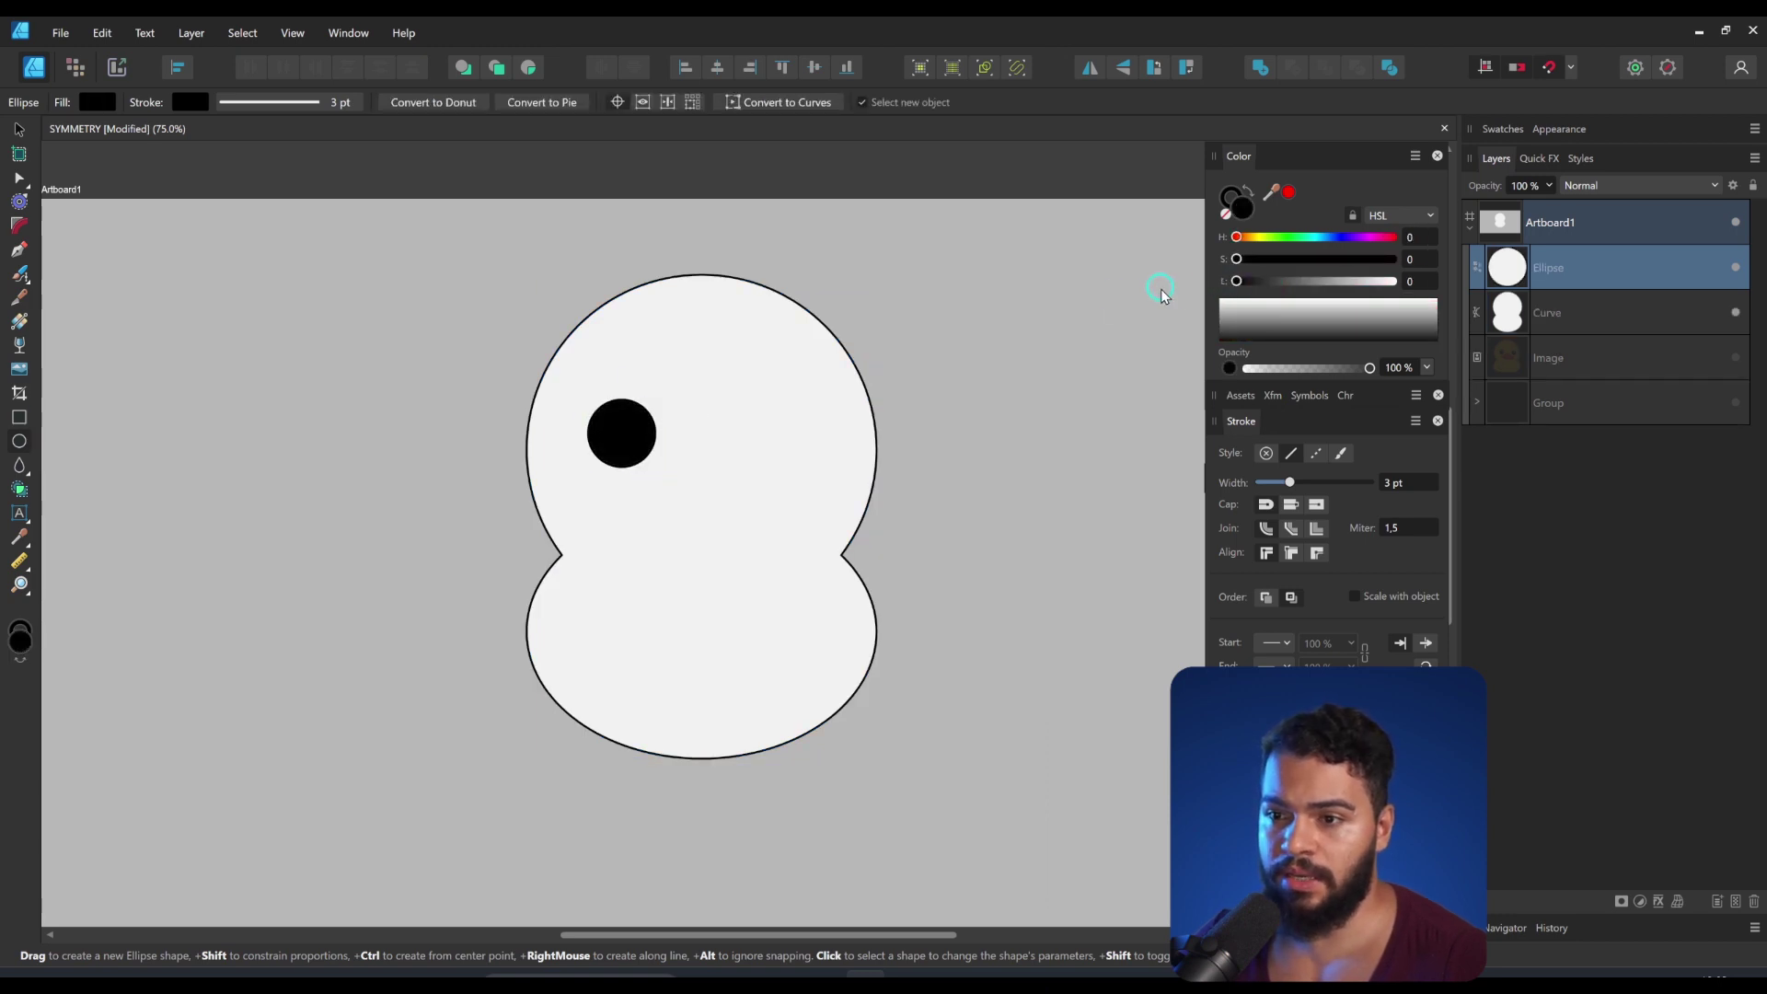
# Step: Copy the black eye horizontally to the right side of the head
pyautogui.click(18, 131)
pyautogui.click(642, 426)
pyautogui.click(669, 136)
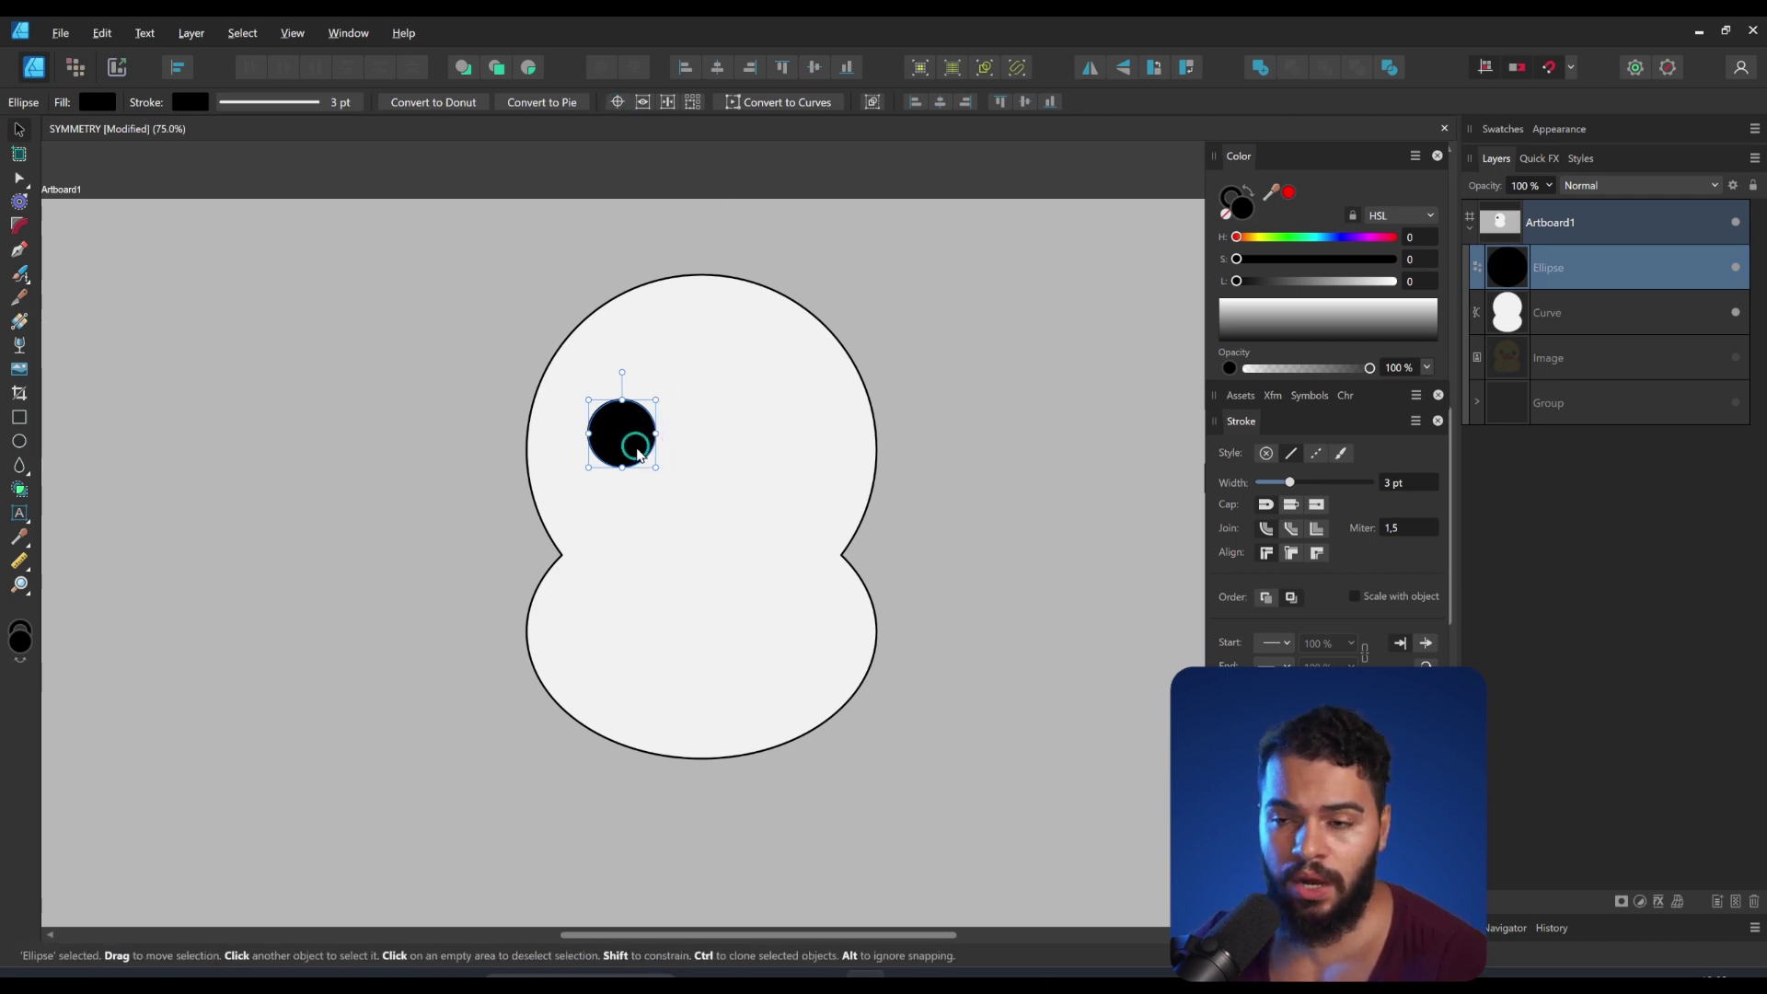
pyautogui.keyDown('alt'); pyautogui.keyDown('shift'); pyautogui.moveTo(638, 452); pyautogui.dragTo(777, 485); pyautogui.keyUp('shift'); pyautogui.keyUp('alt')
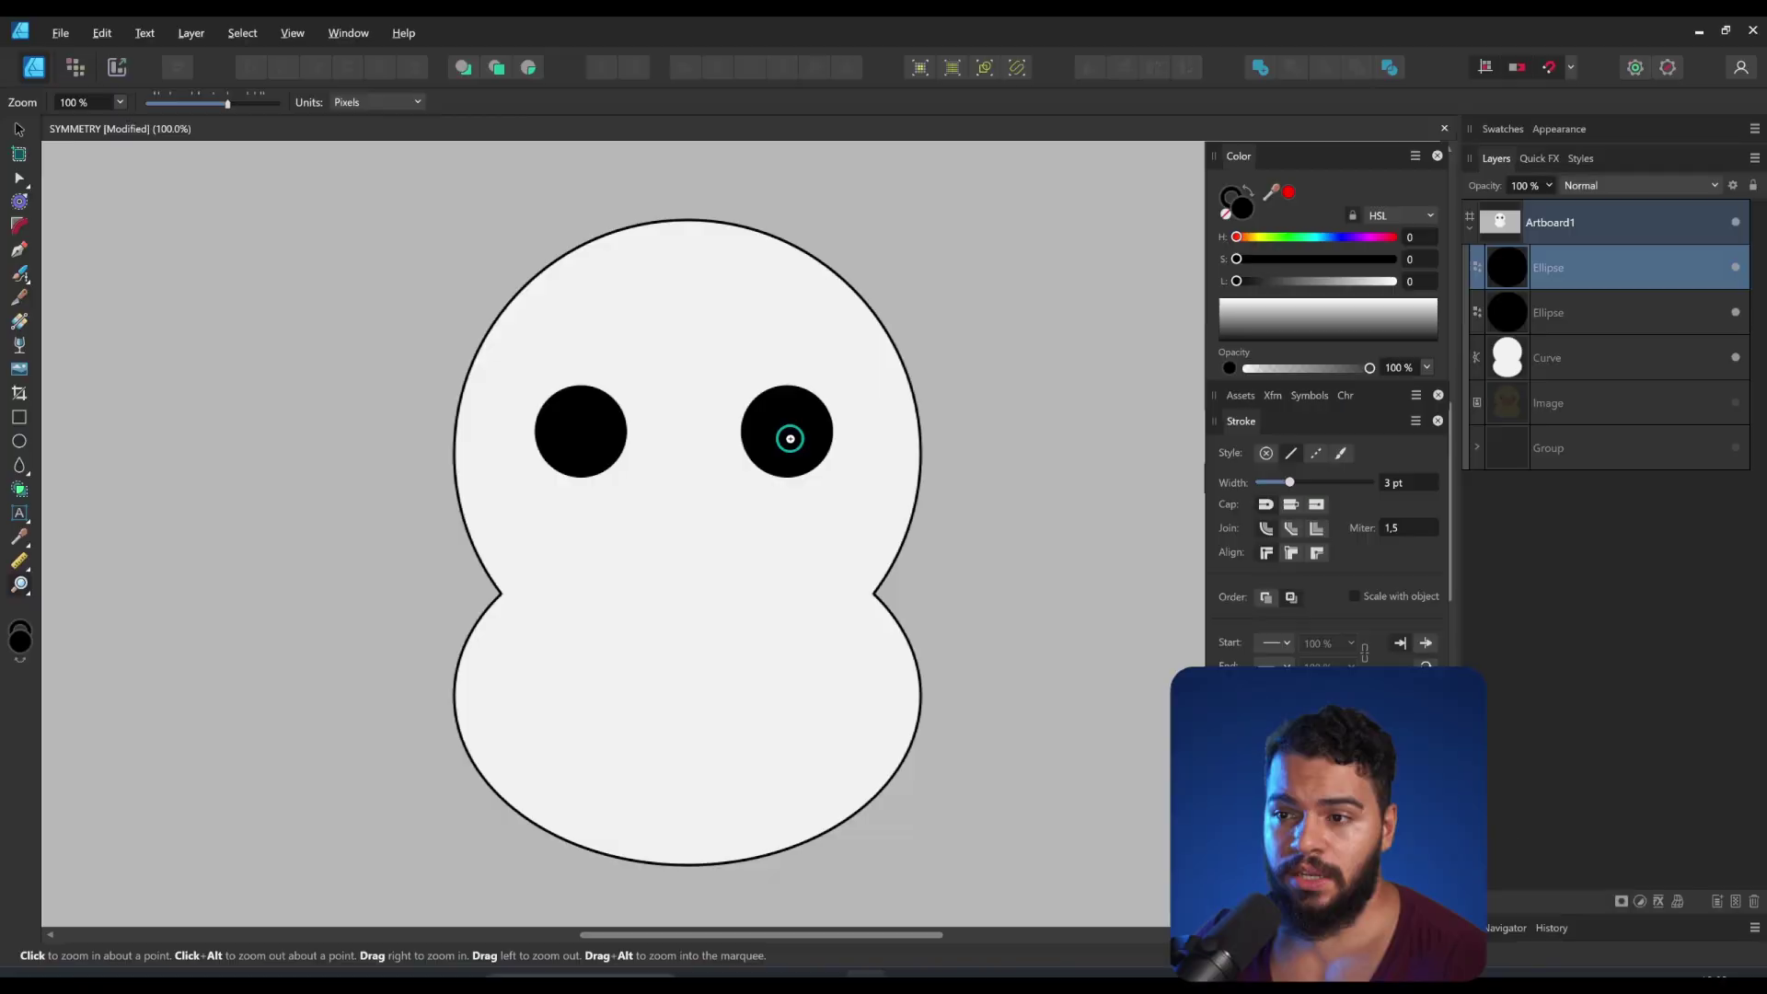
# Step: Select both black eyes and turn on Transform Objects Separately
pyautogui.scroll(2, 766, 429)
pyautogui.press('v')
pyautogui.click(803, 440)
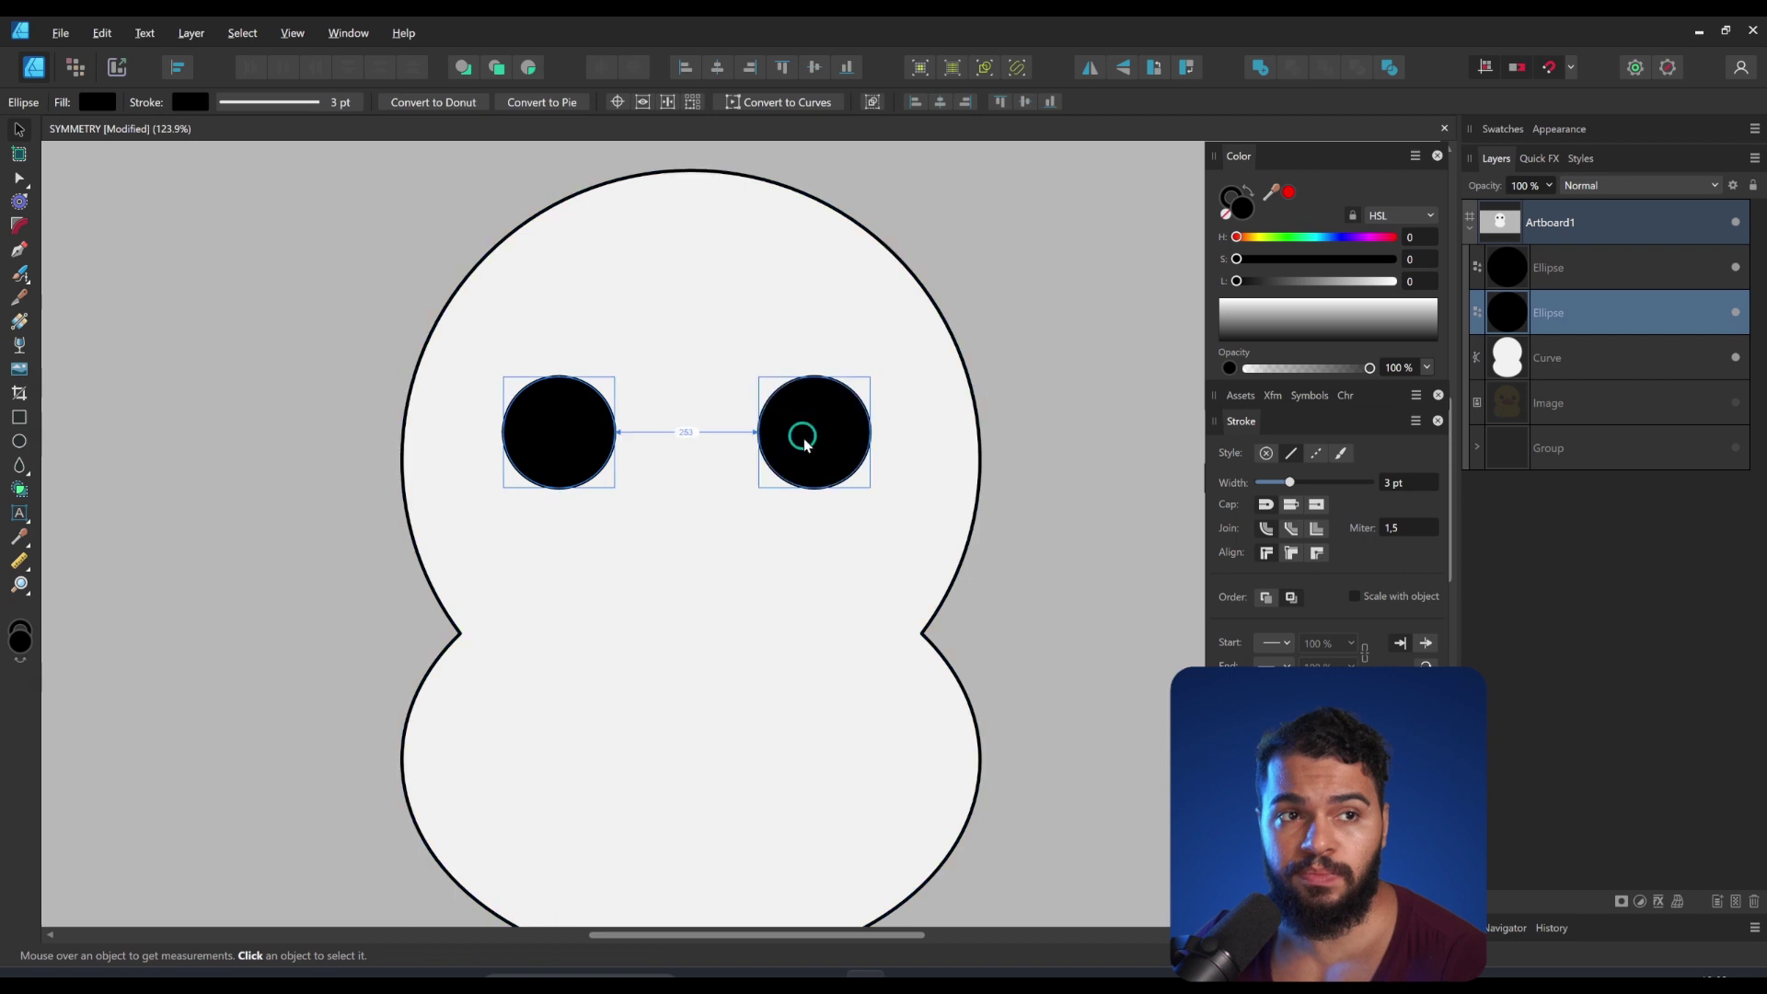
pyautogui.keyDown('shift'); pyautogui.click(773, 457); pyautogui.keyUp('shift')
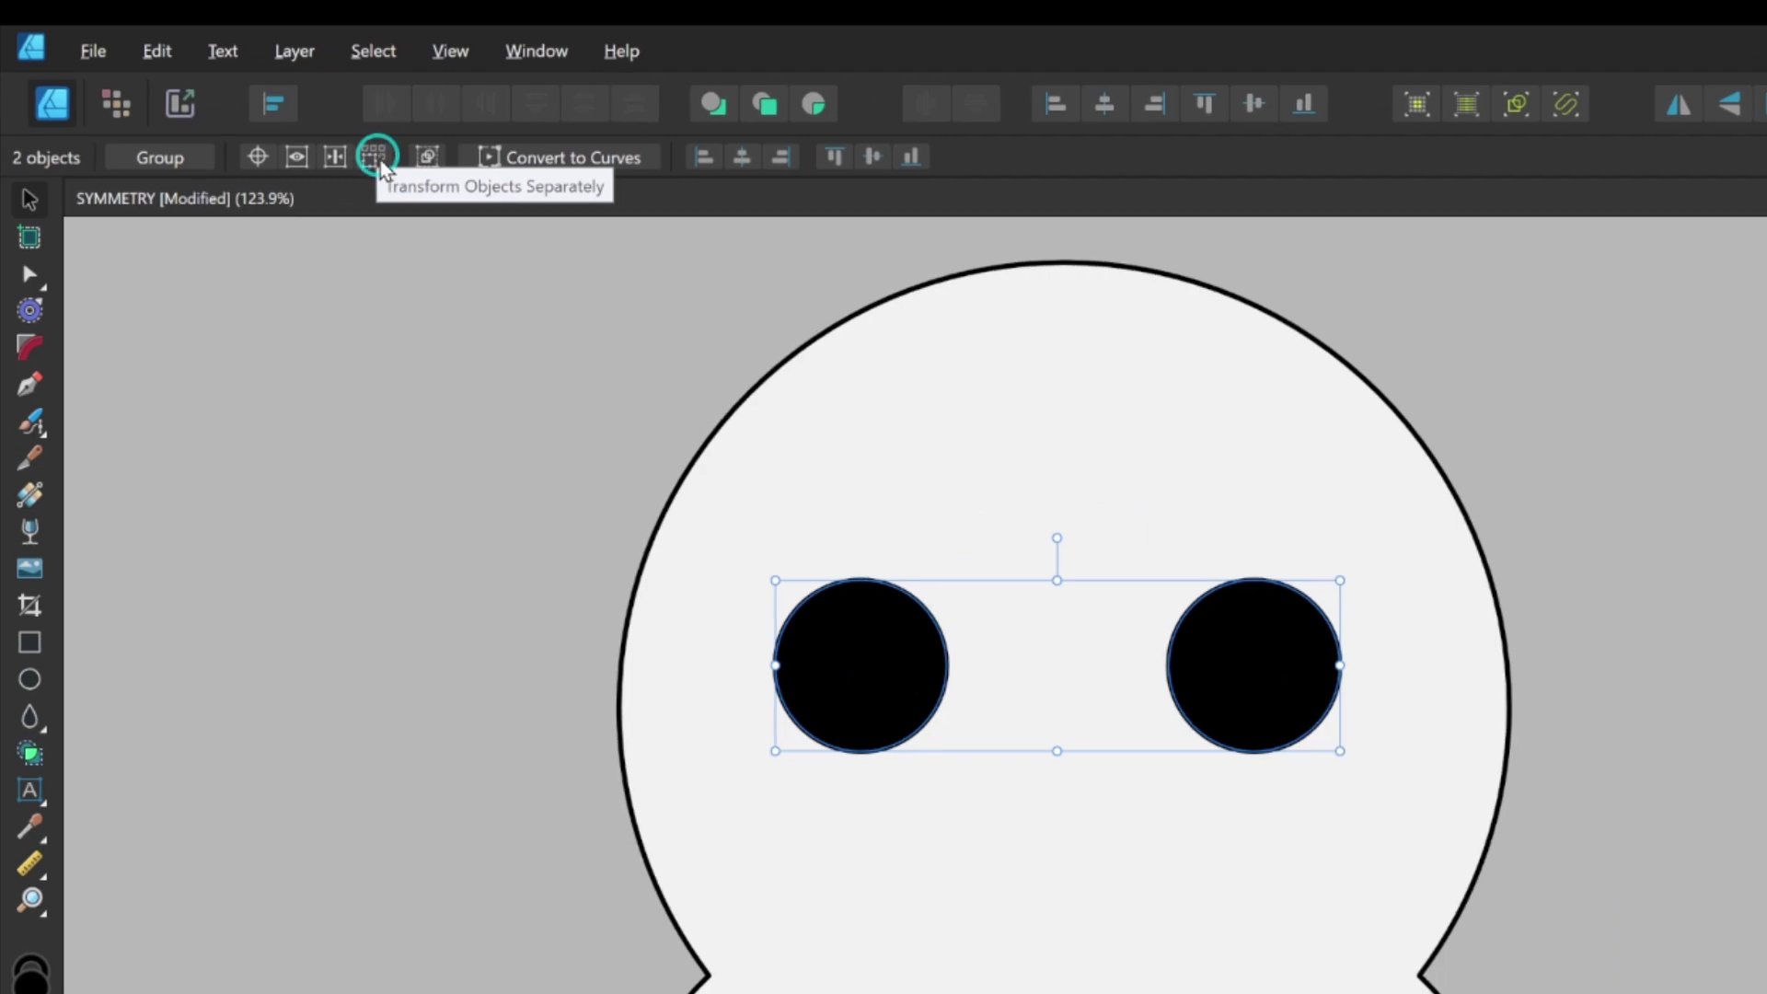
pyautogui.click(375, 158)
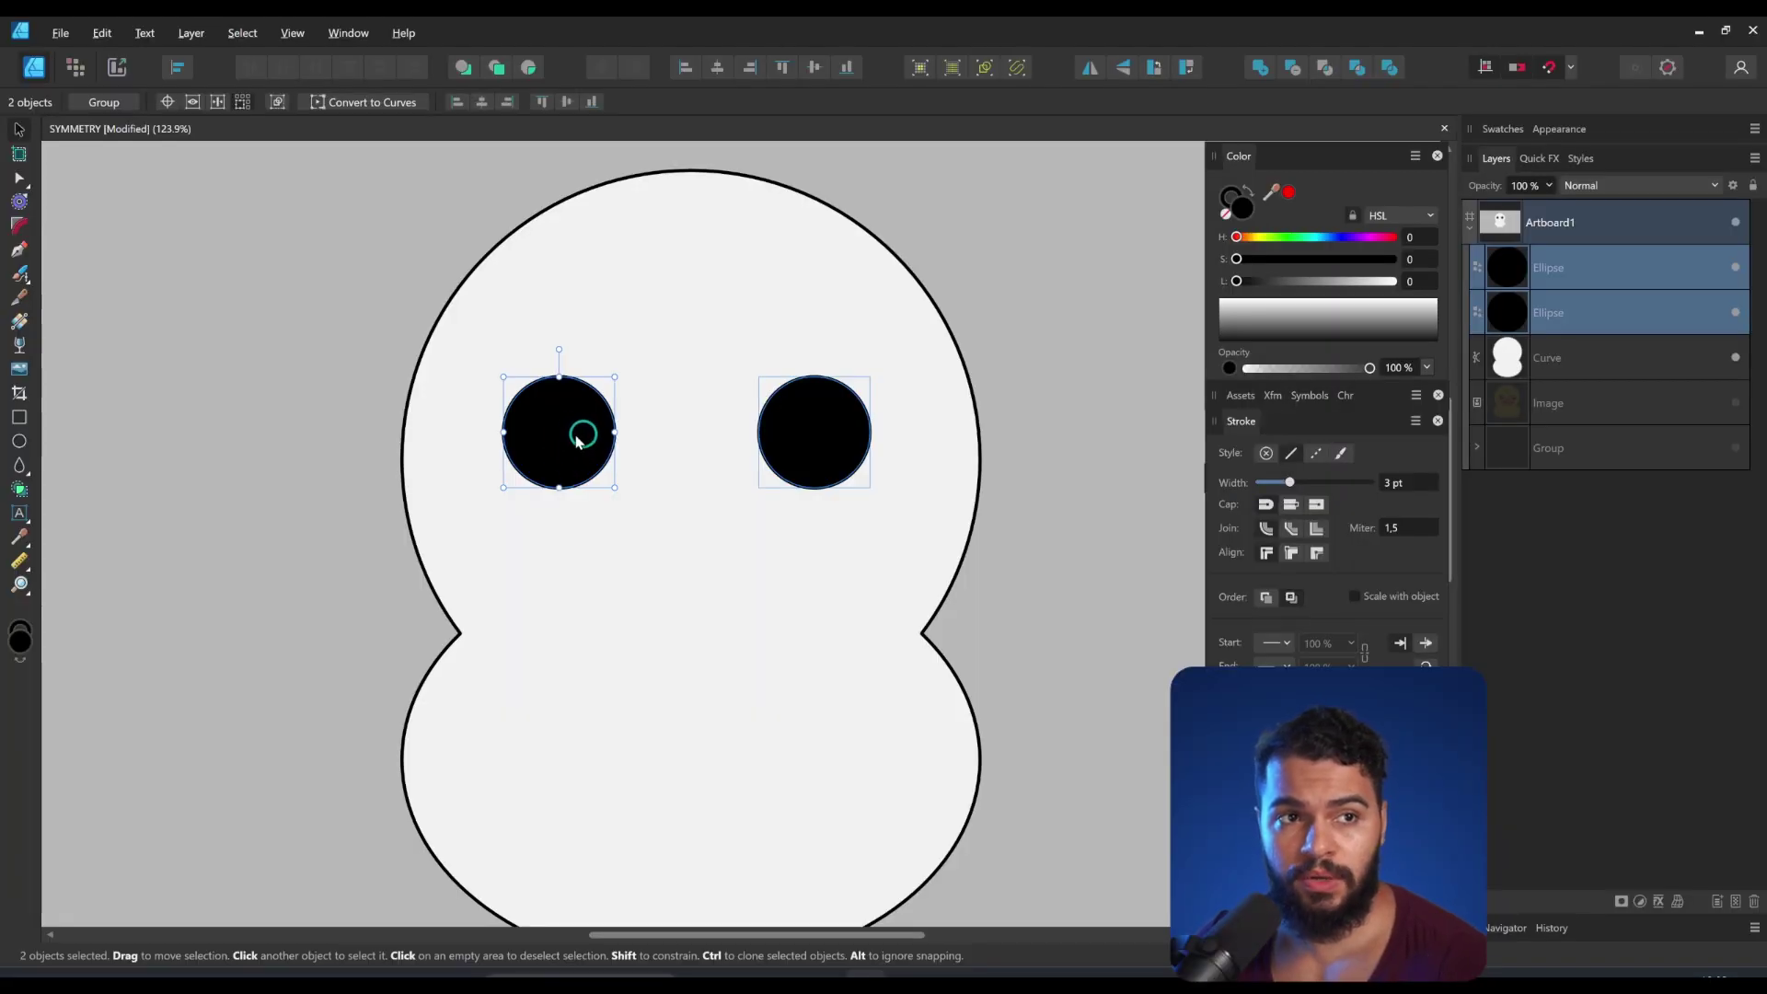
# Step: Duplicate both eyes, fill the copies white with lightness 100, and shrink them into highlights in each eye's upper right
pyautogui.click(103, 34)
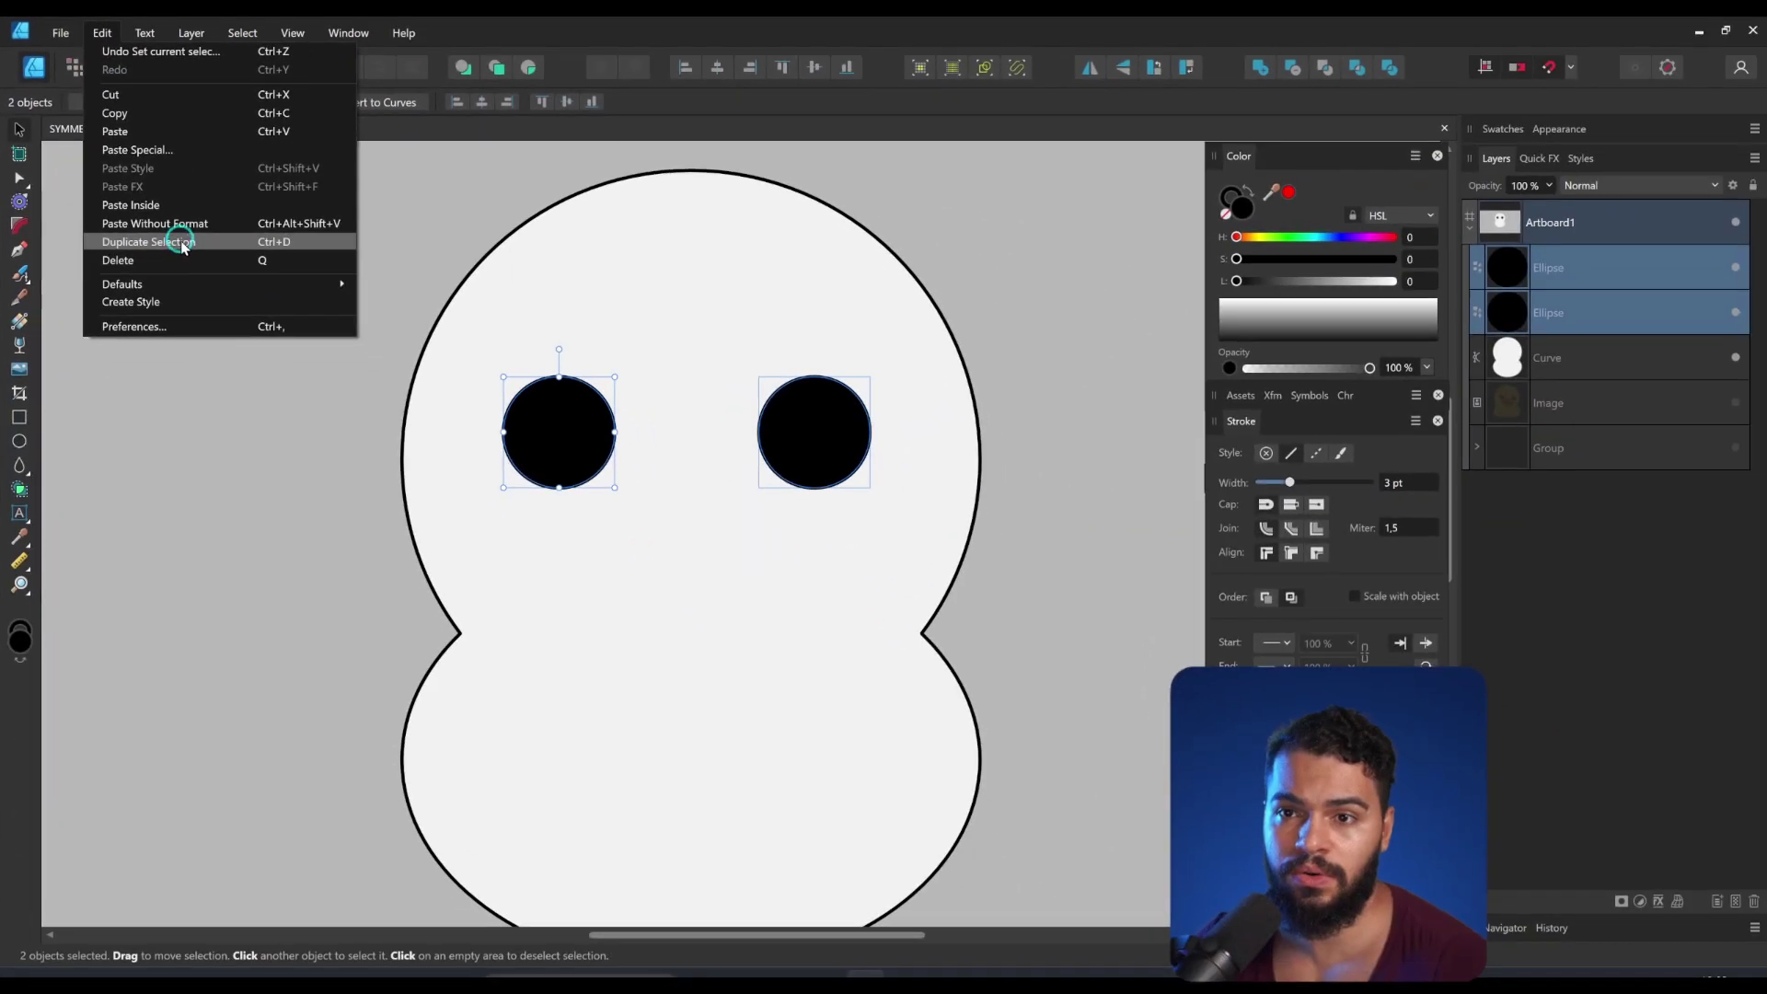
pyautogui.click(272, 376)
pyautogui.moveTo(1314, 281); pyautogui.dragTo(1391, 281)
pyautogui.moveTo(505, 378); pyautogui.dragTo(570, 427)
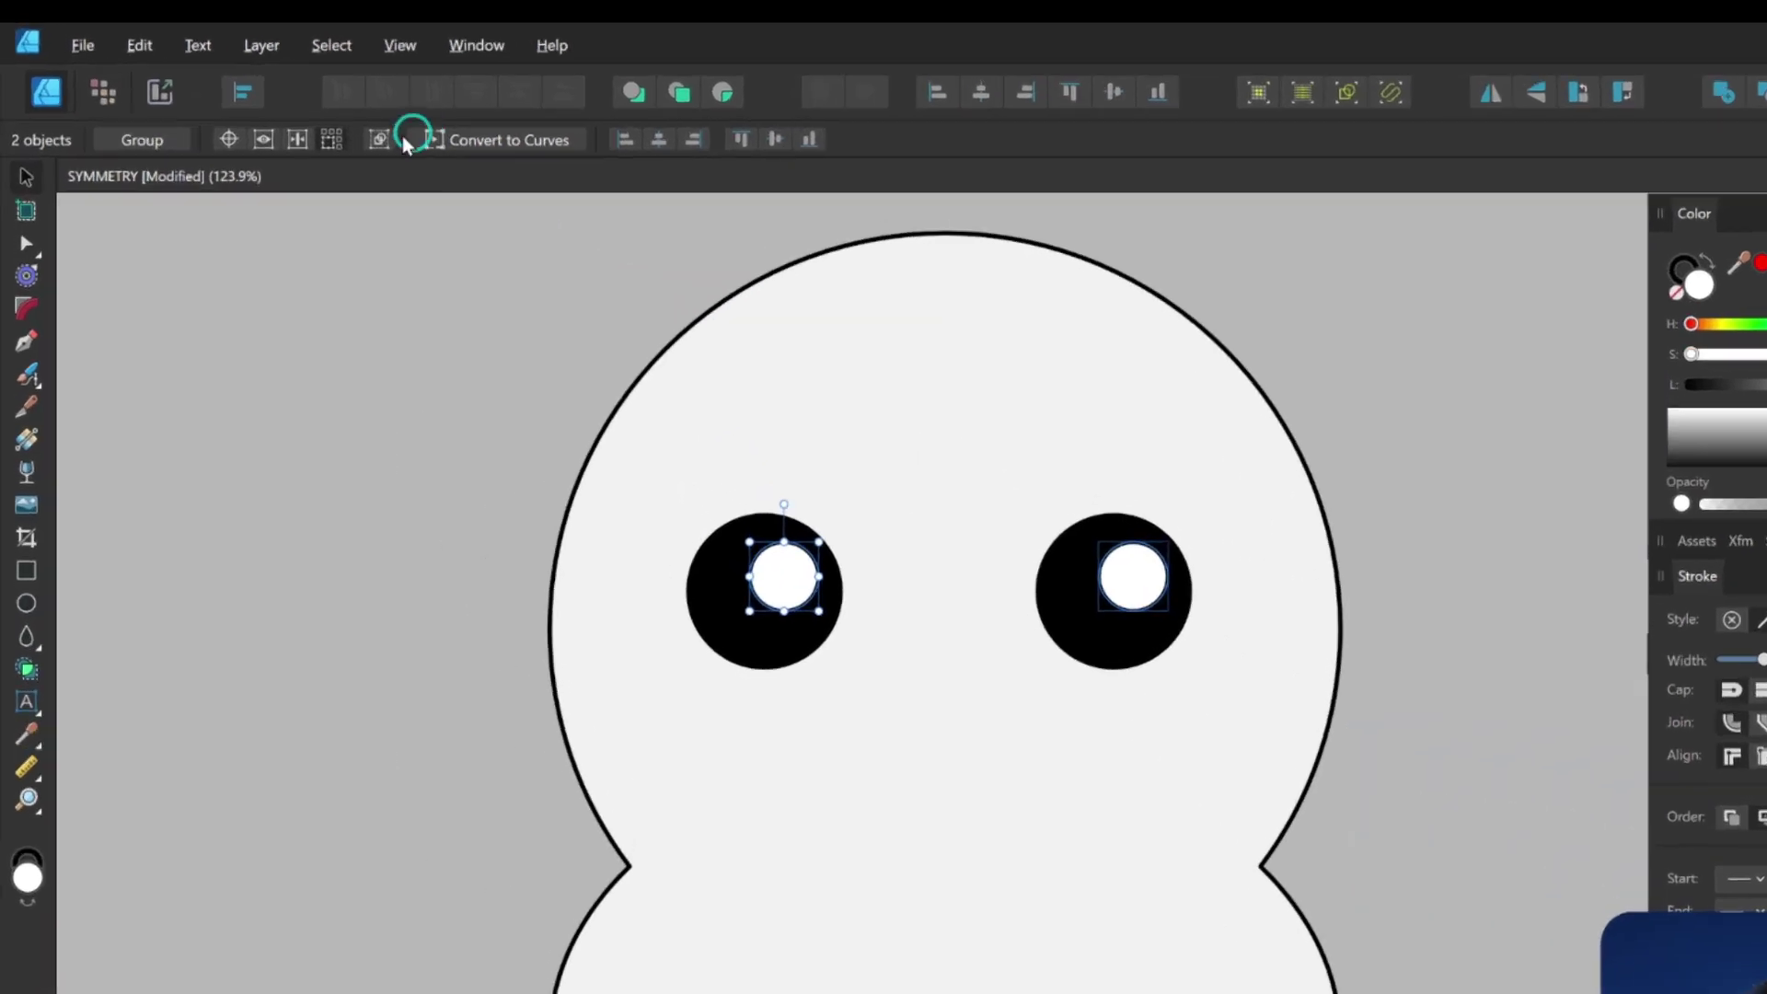
# Step: Add a second, smaller white highlight at the lower left of each eye by copying and shrinking the first highlights
pyautogui.click(242, 101)
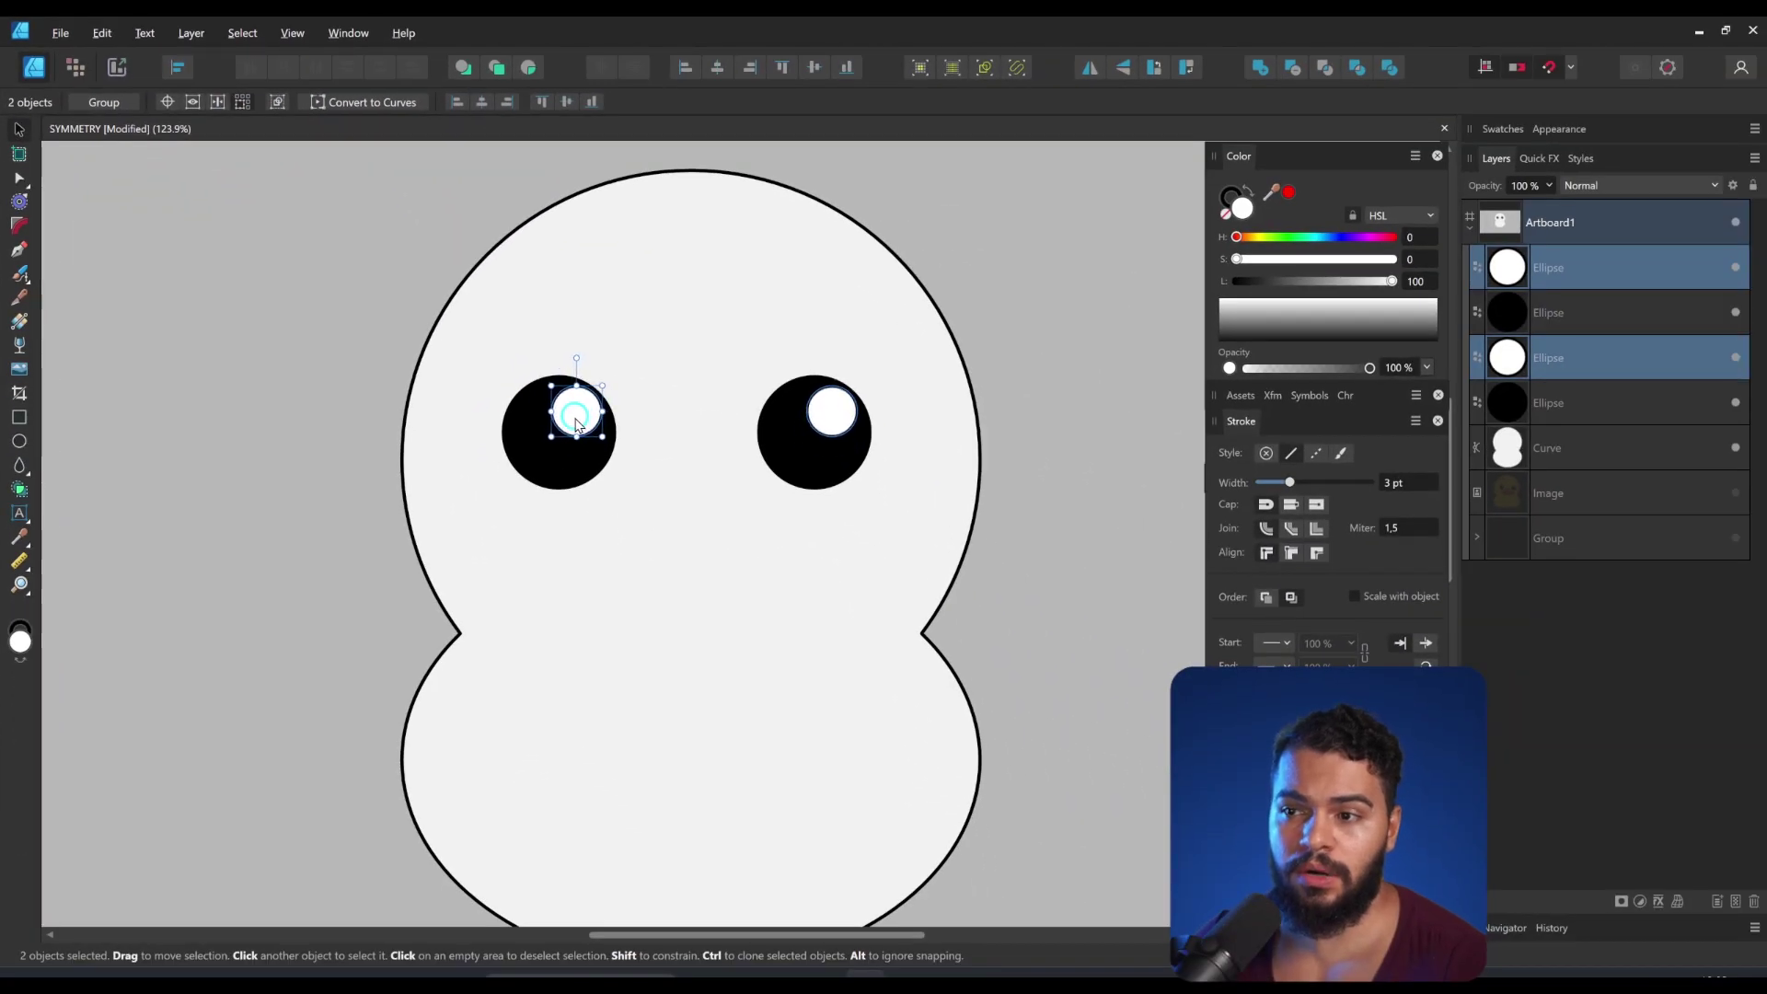
pyautogui.moveTo(575, 420)
pyautogui.mouseDown()
pyautogui.moveTo(608, 417)
pyautogui.moveTo(581, 448)
pyautogui.mouseUp()
pyautogui.scroll(2, 575, 421)
pyautogui.press('z')
pyautogui.moveTo(749, 402); pyautogui.dragTo(579, 463)
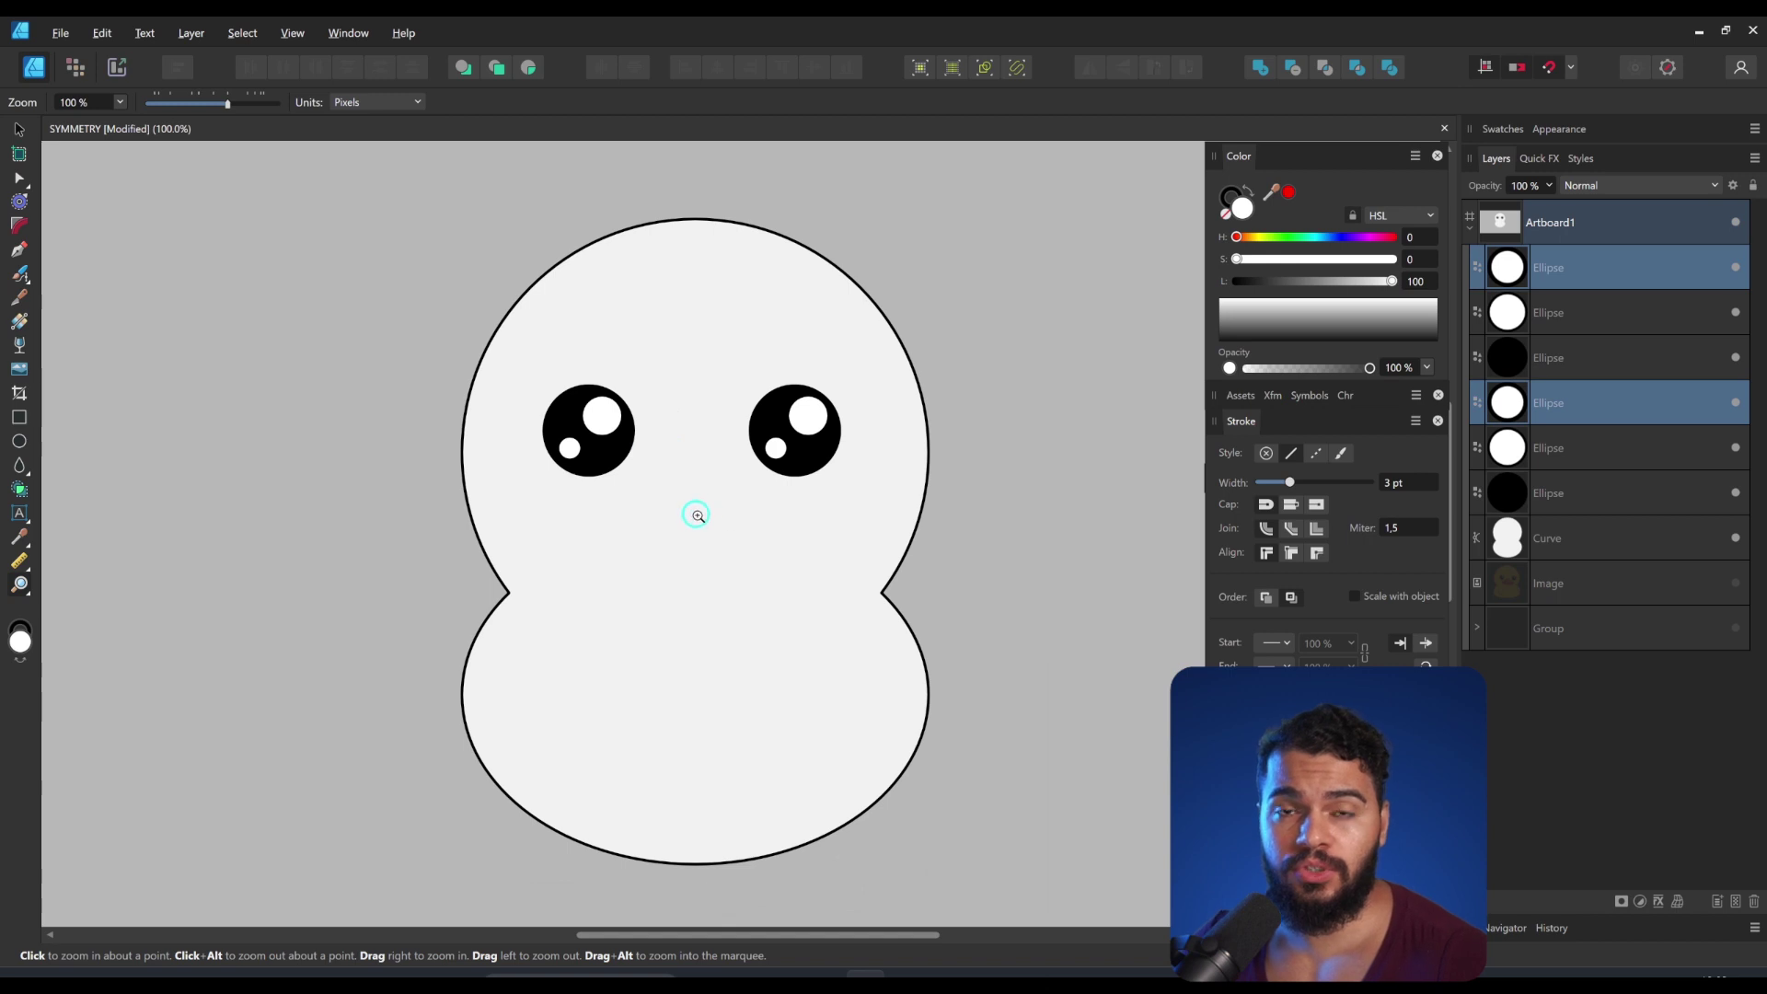
# Step: Draw a wide, flat ellipse between and below the eyes as the beak, filled orange with HSL 34, 100, 71
pyautogui.scroll(1, 746, 534)
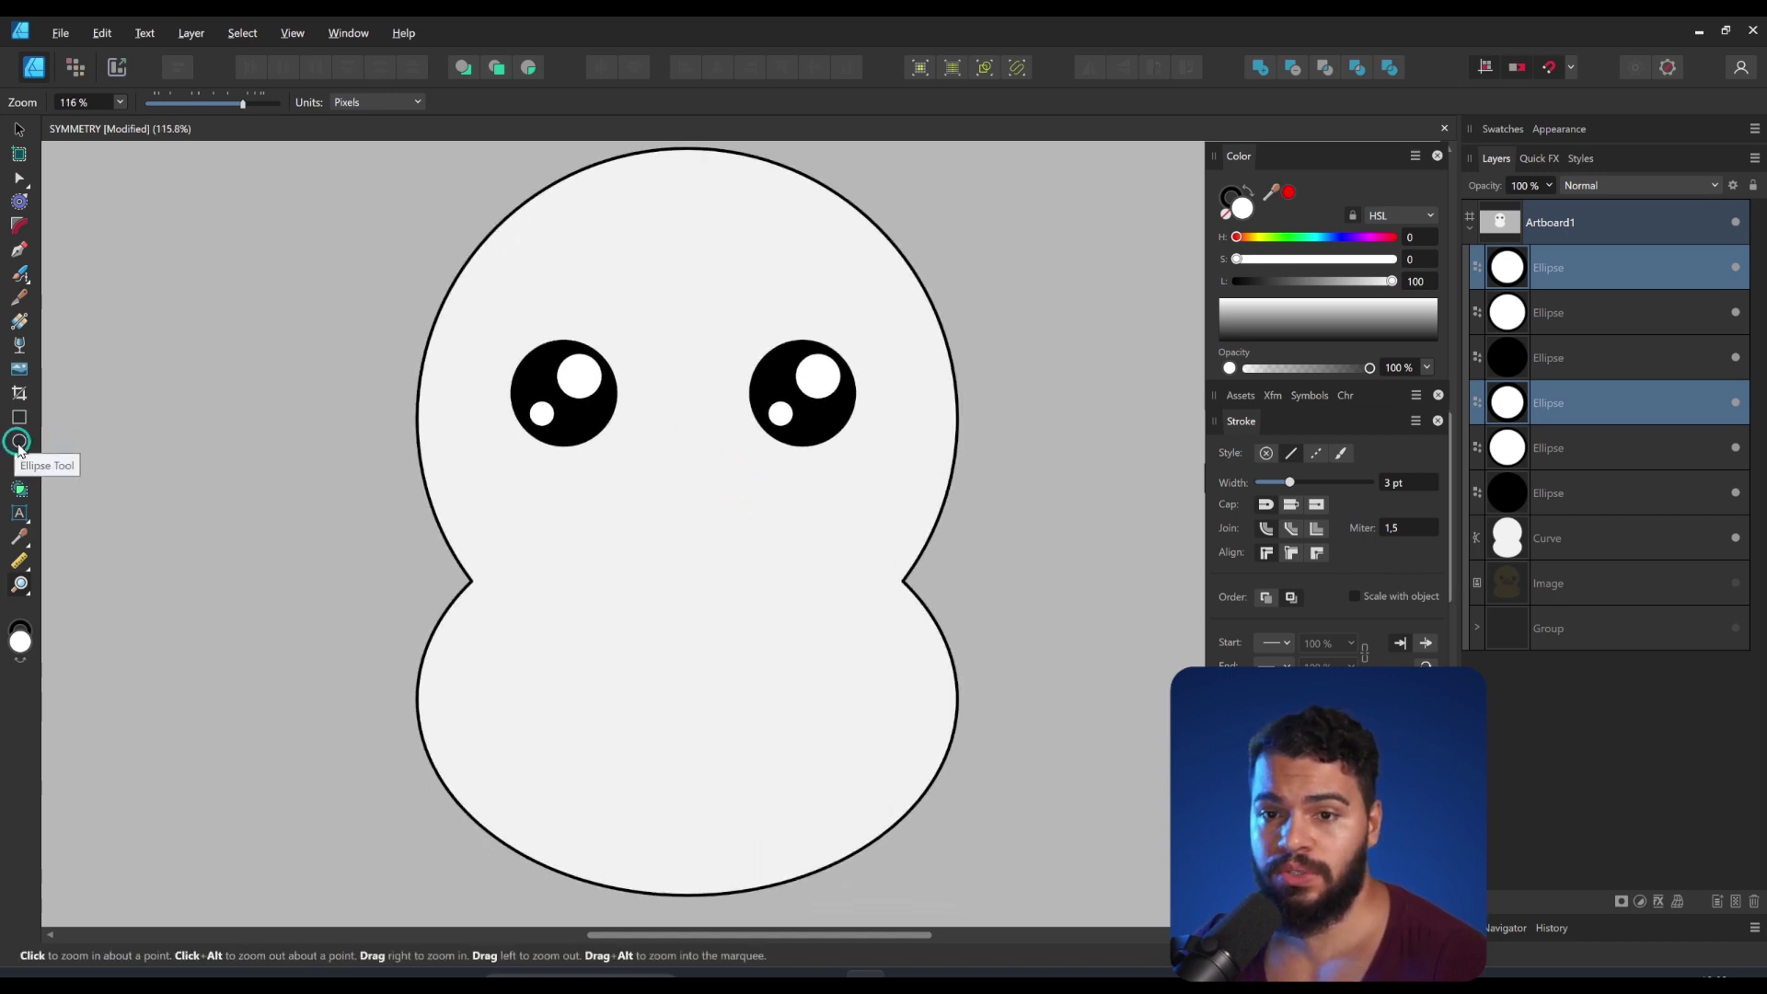
pyautogui.click(18, 445)
pyautogui.moveTo(601, 447); pyautogui.dragTo(740, 483)
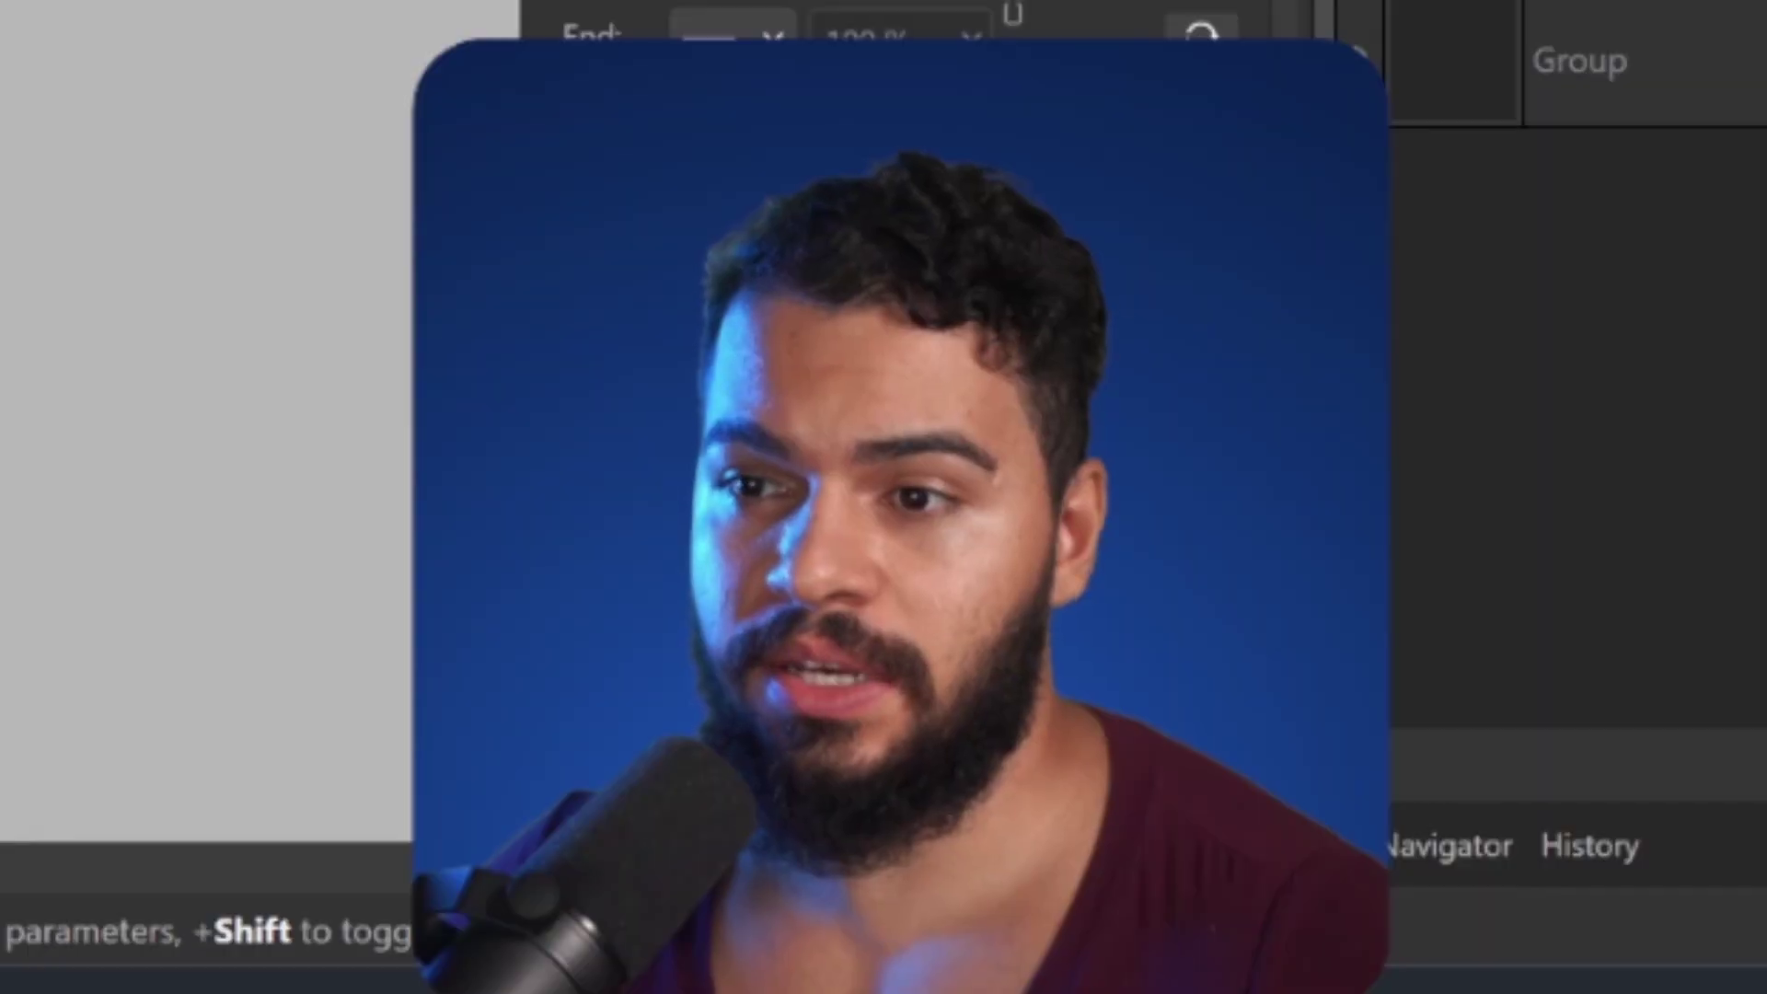
pyautogui.press('v')
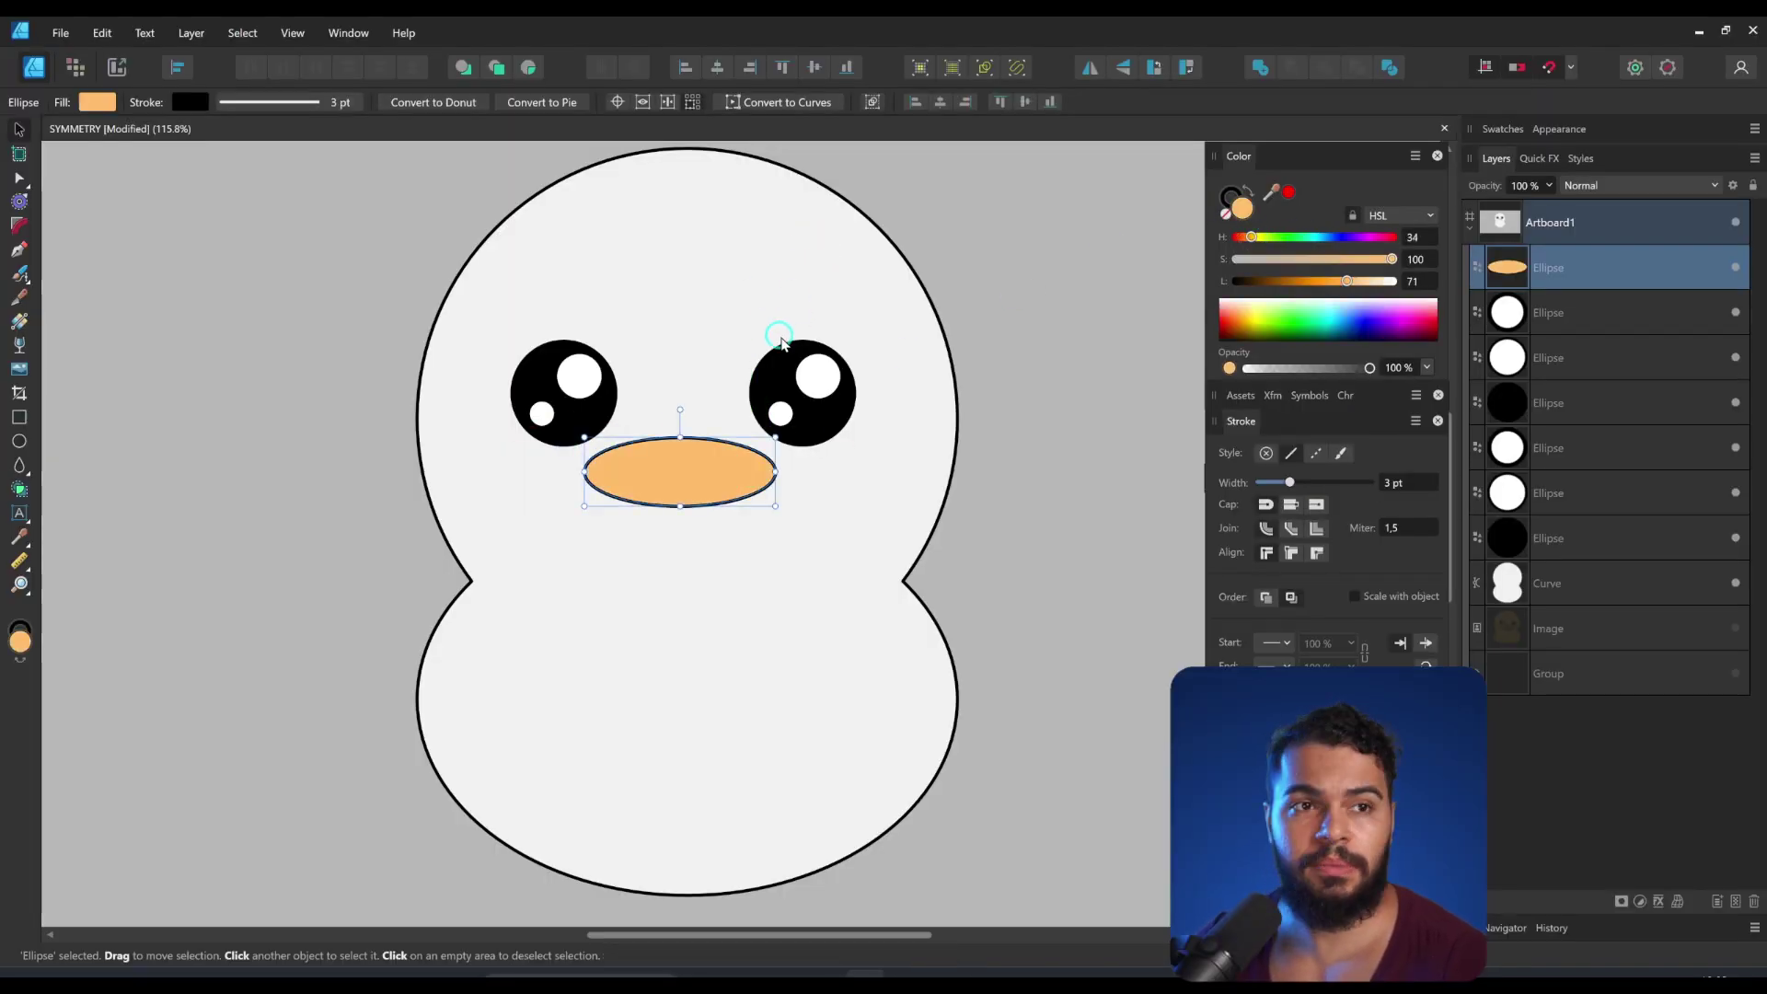
# Step: Fill the chick's body with a warm yellow, HSL 45, 100, 73
pyautogui.click(826, 294)
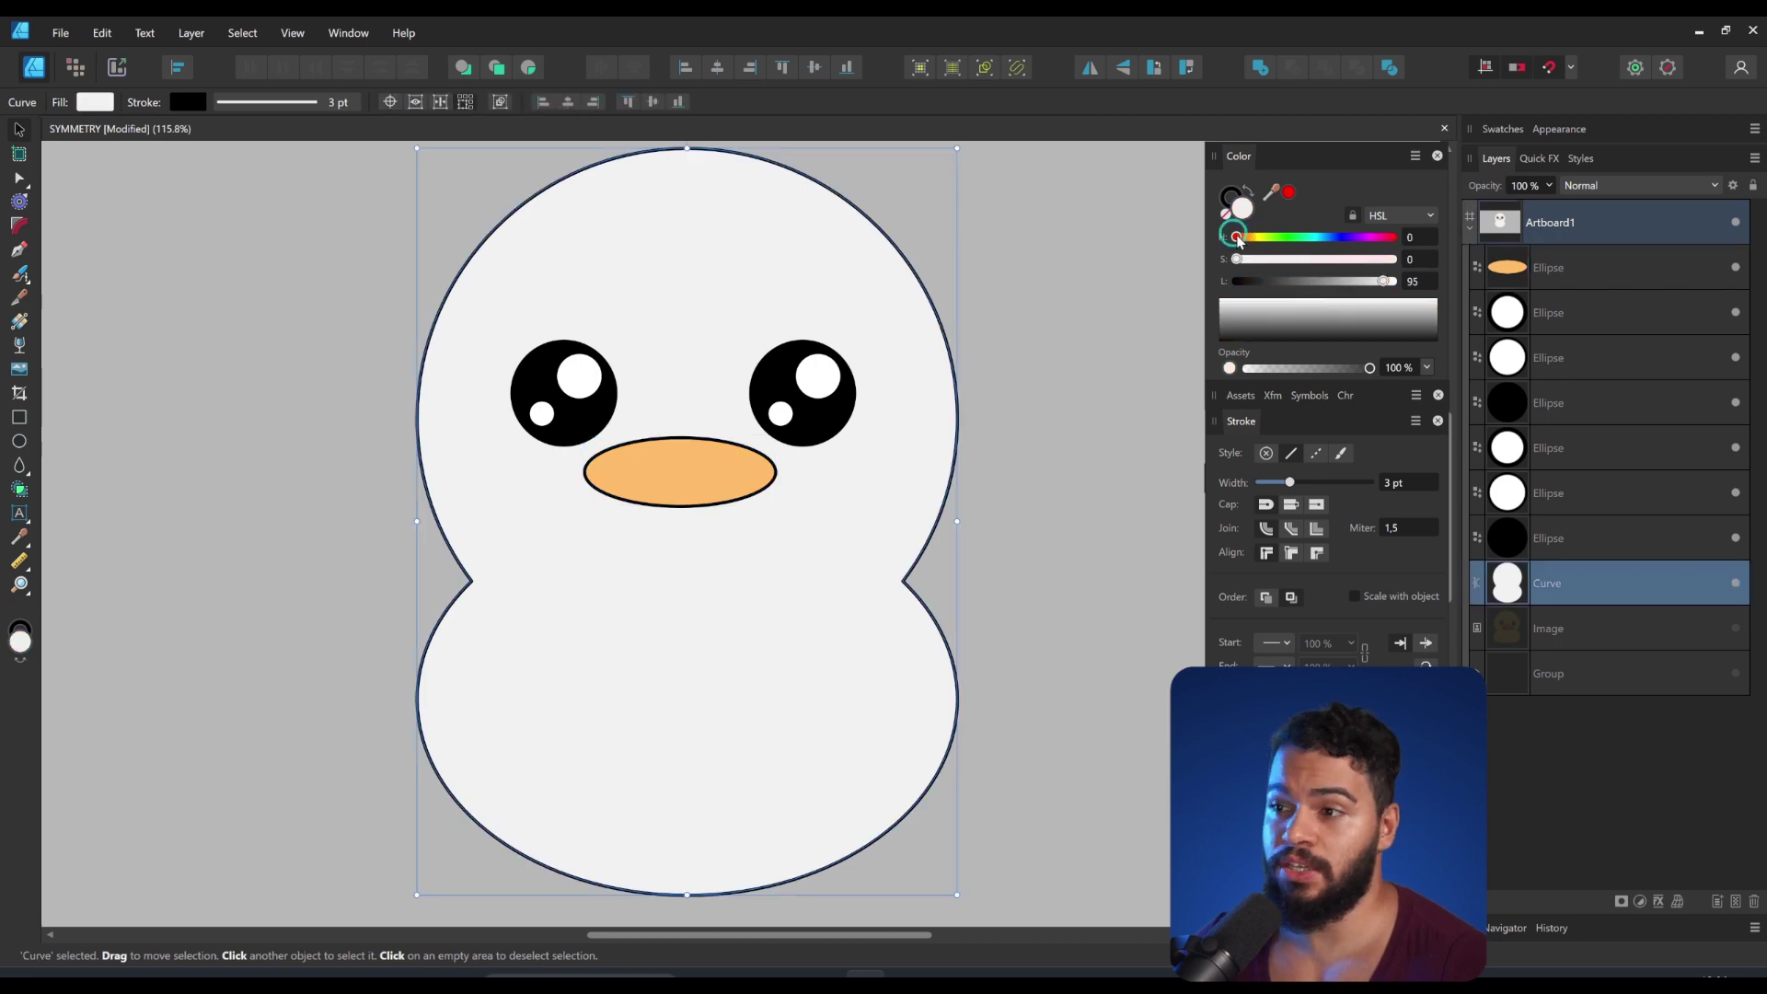
pyautogui.moveTo(1236, 237); pyautogui.dragTo(1253, 237)
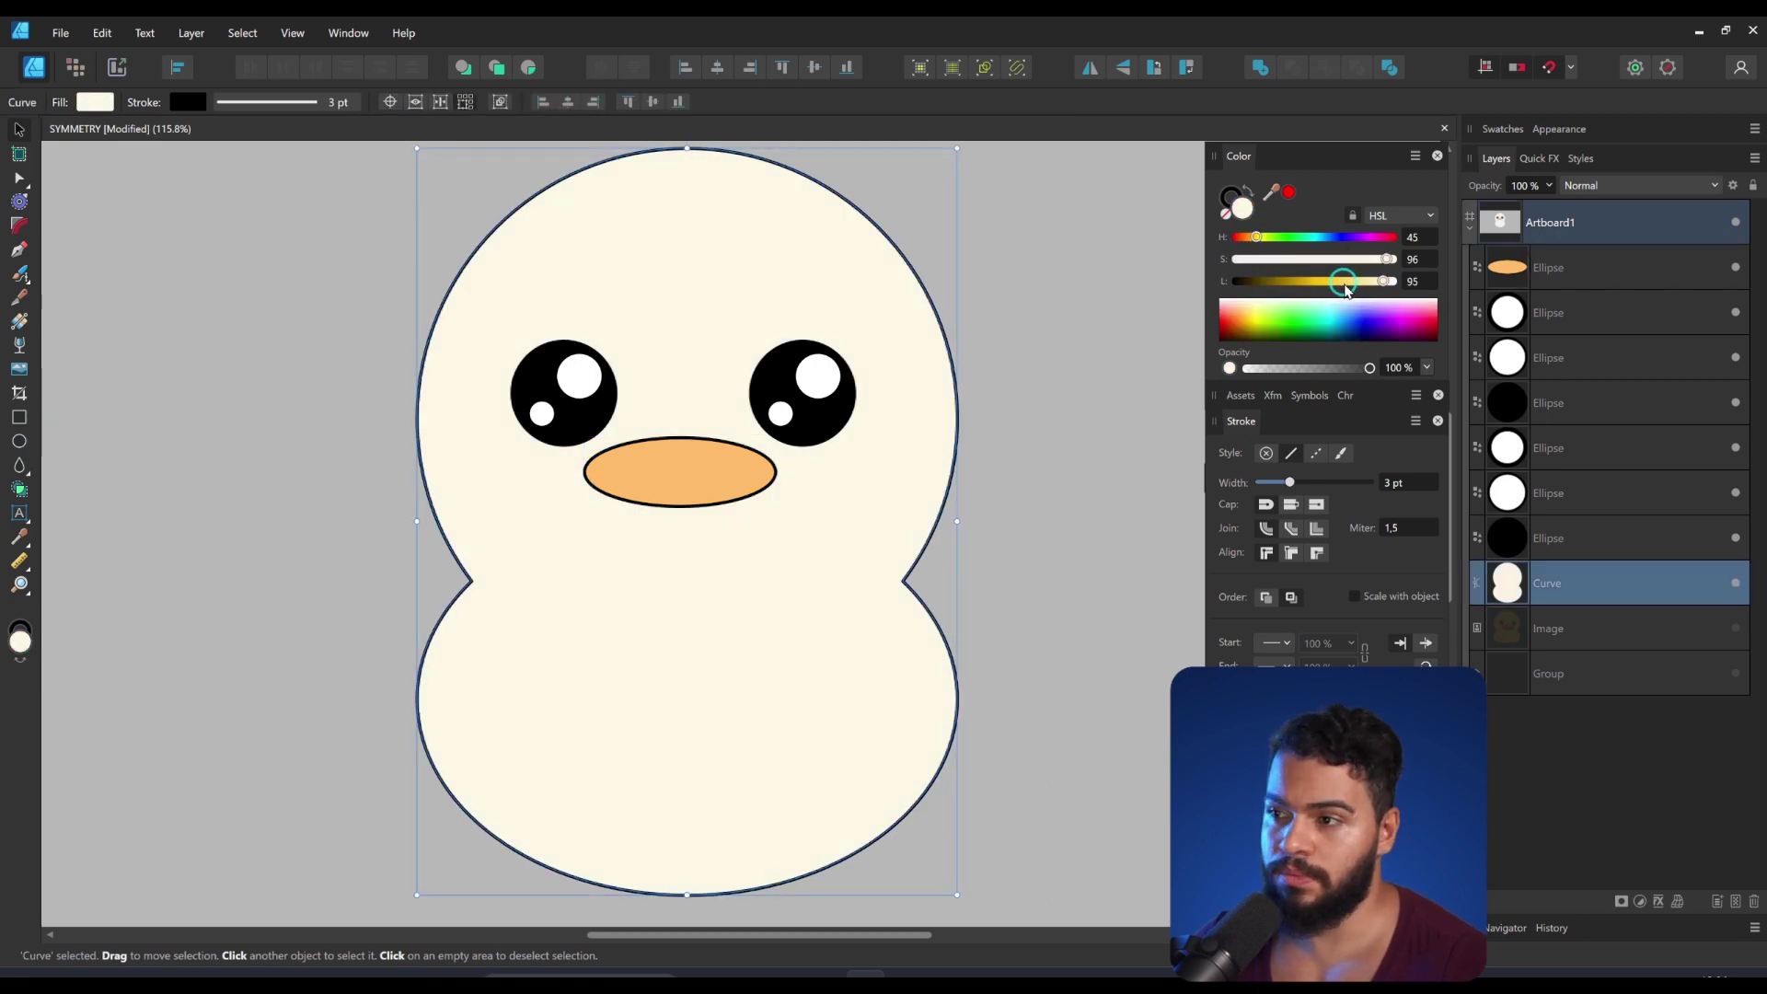
pyautogui.moveTo(1345, 287); pyautogui.dragTo(1349, 281)
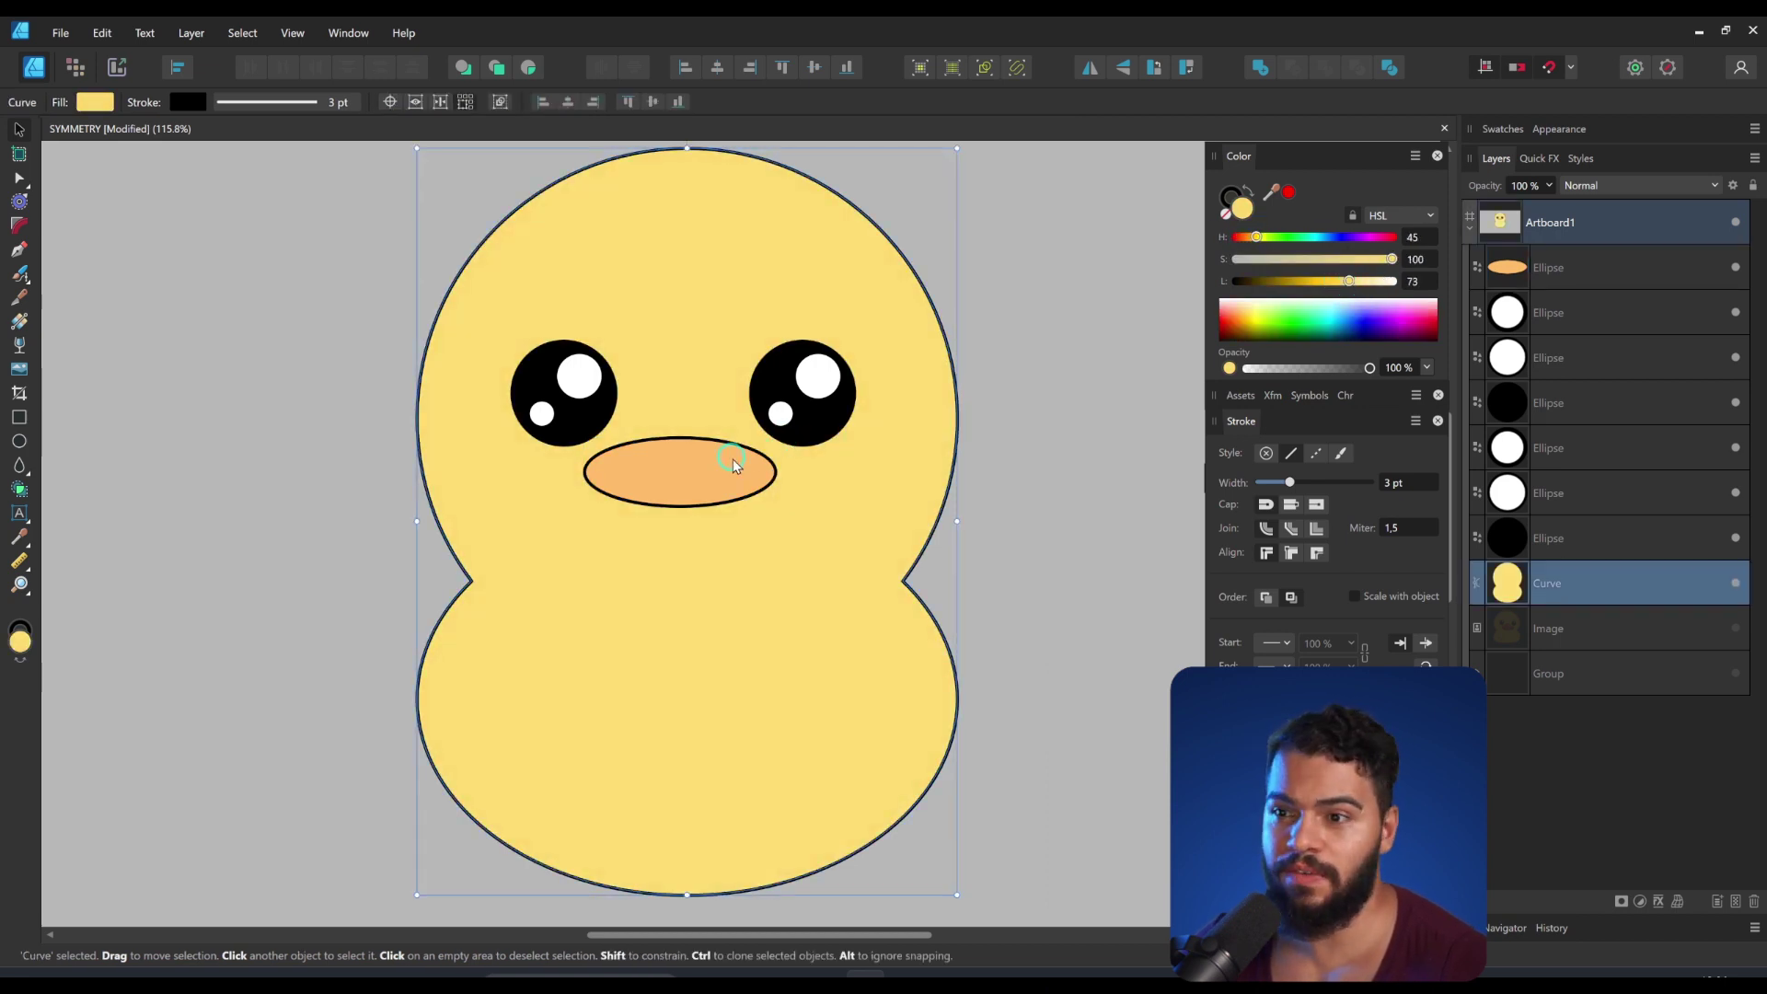
# Step: Nudge the orange beak slightly lower and convert it to curves for node editing
pyautogui.click(731, 488)
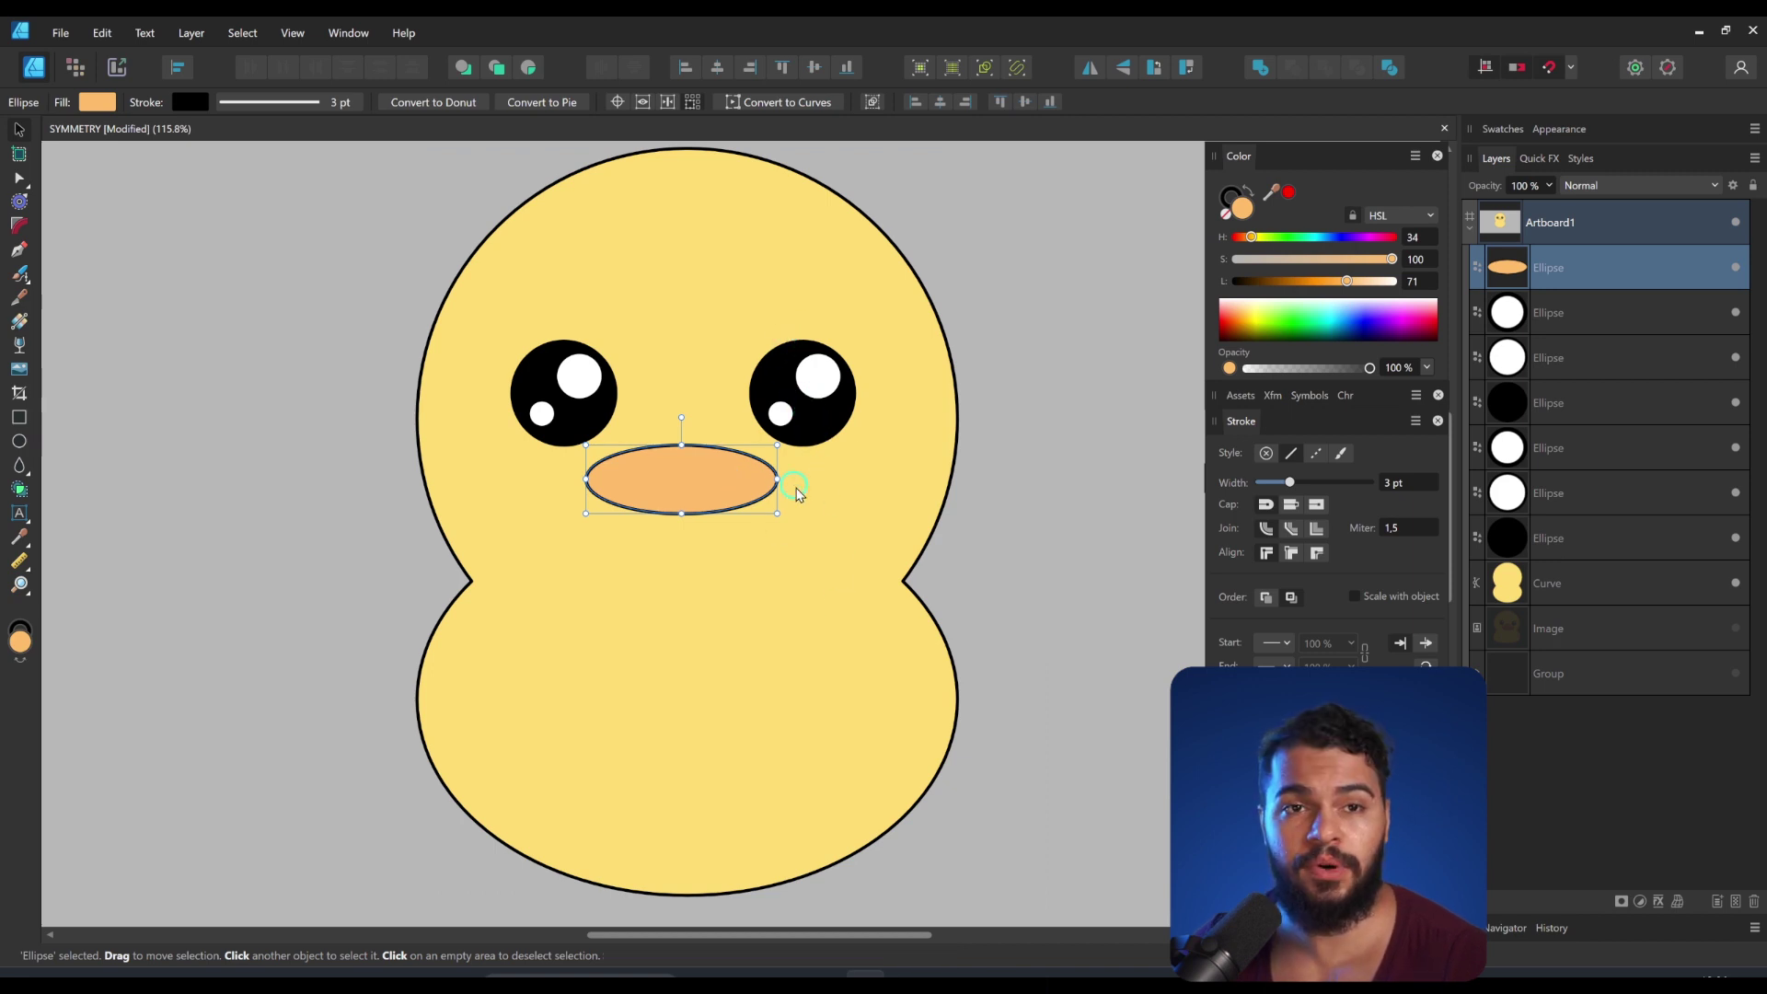
pyautogui.press('z')
pyautogui.moveTo(731, 416); pyautogui.dragTo(720, 422)
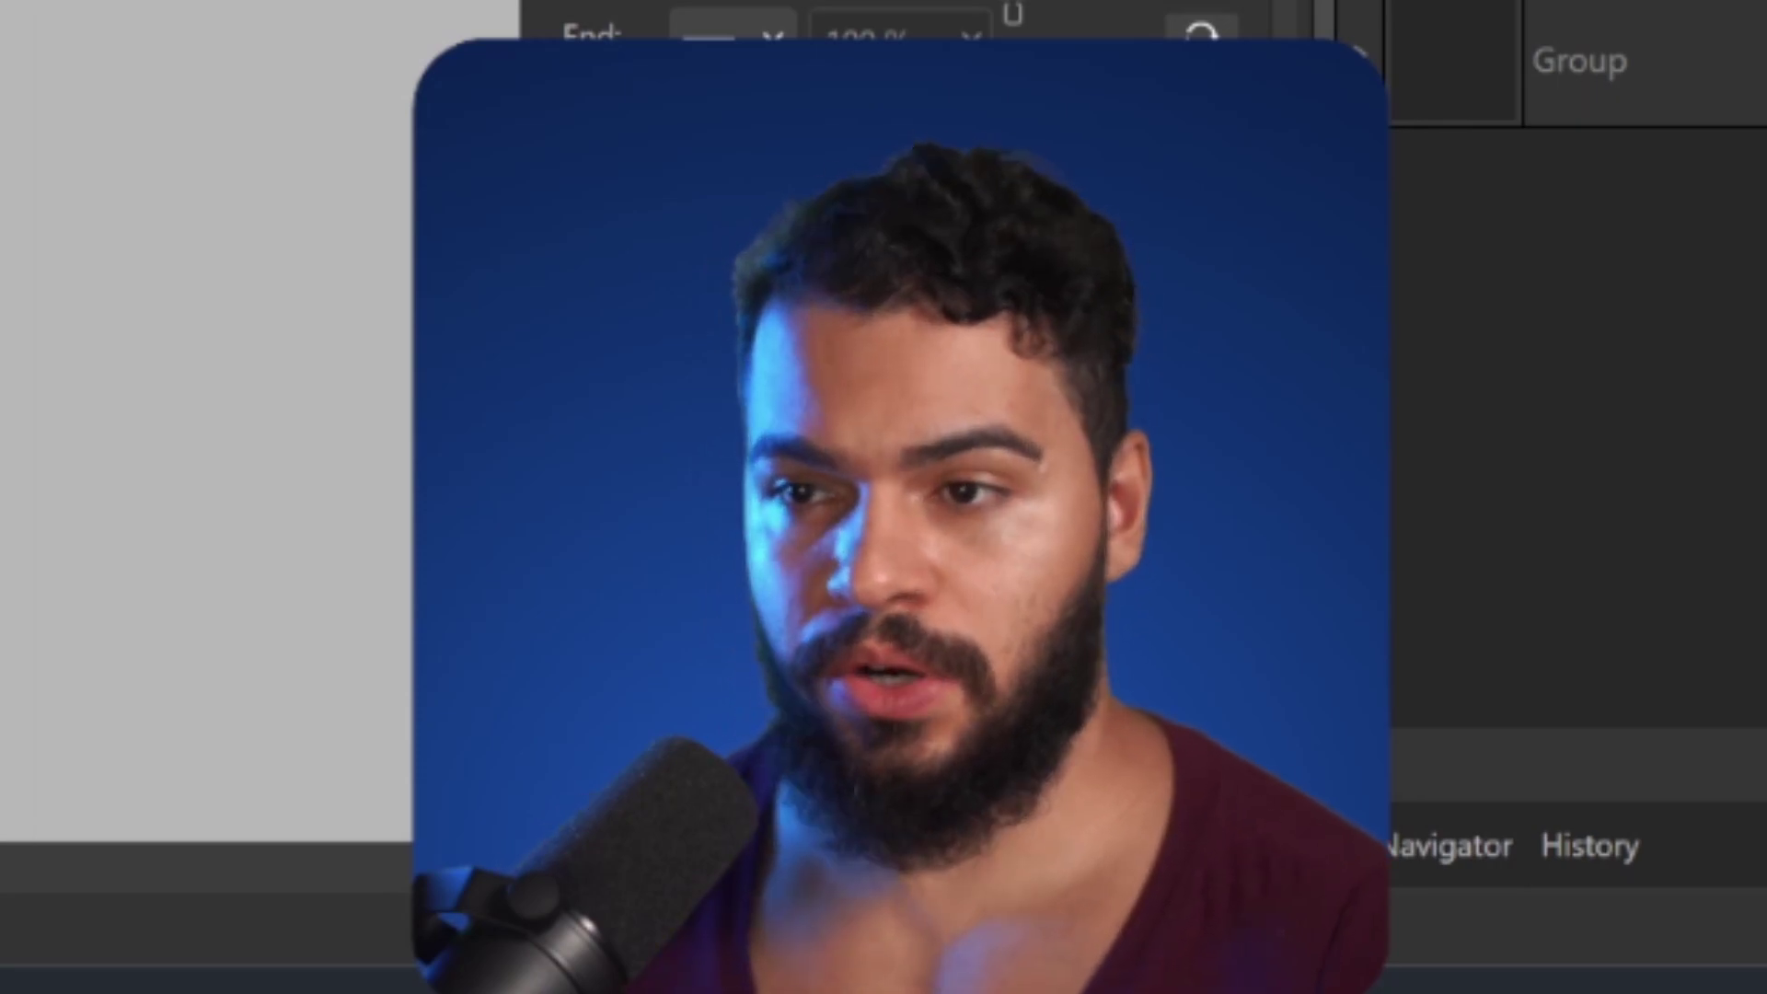
pyautogui.click(728, 472)
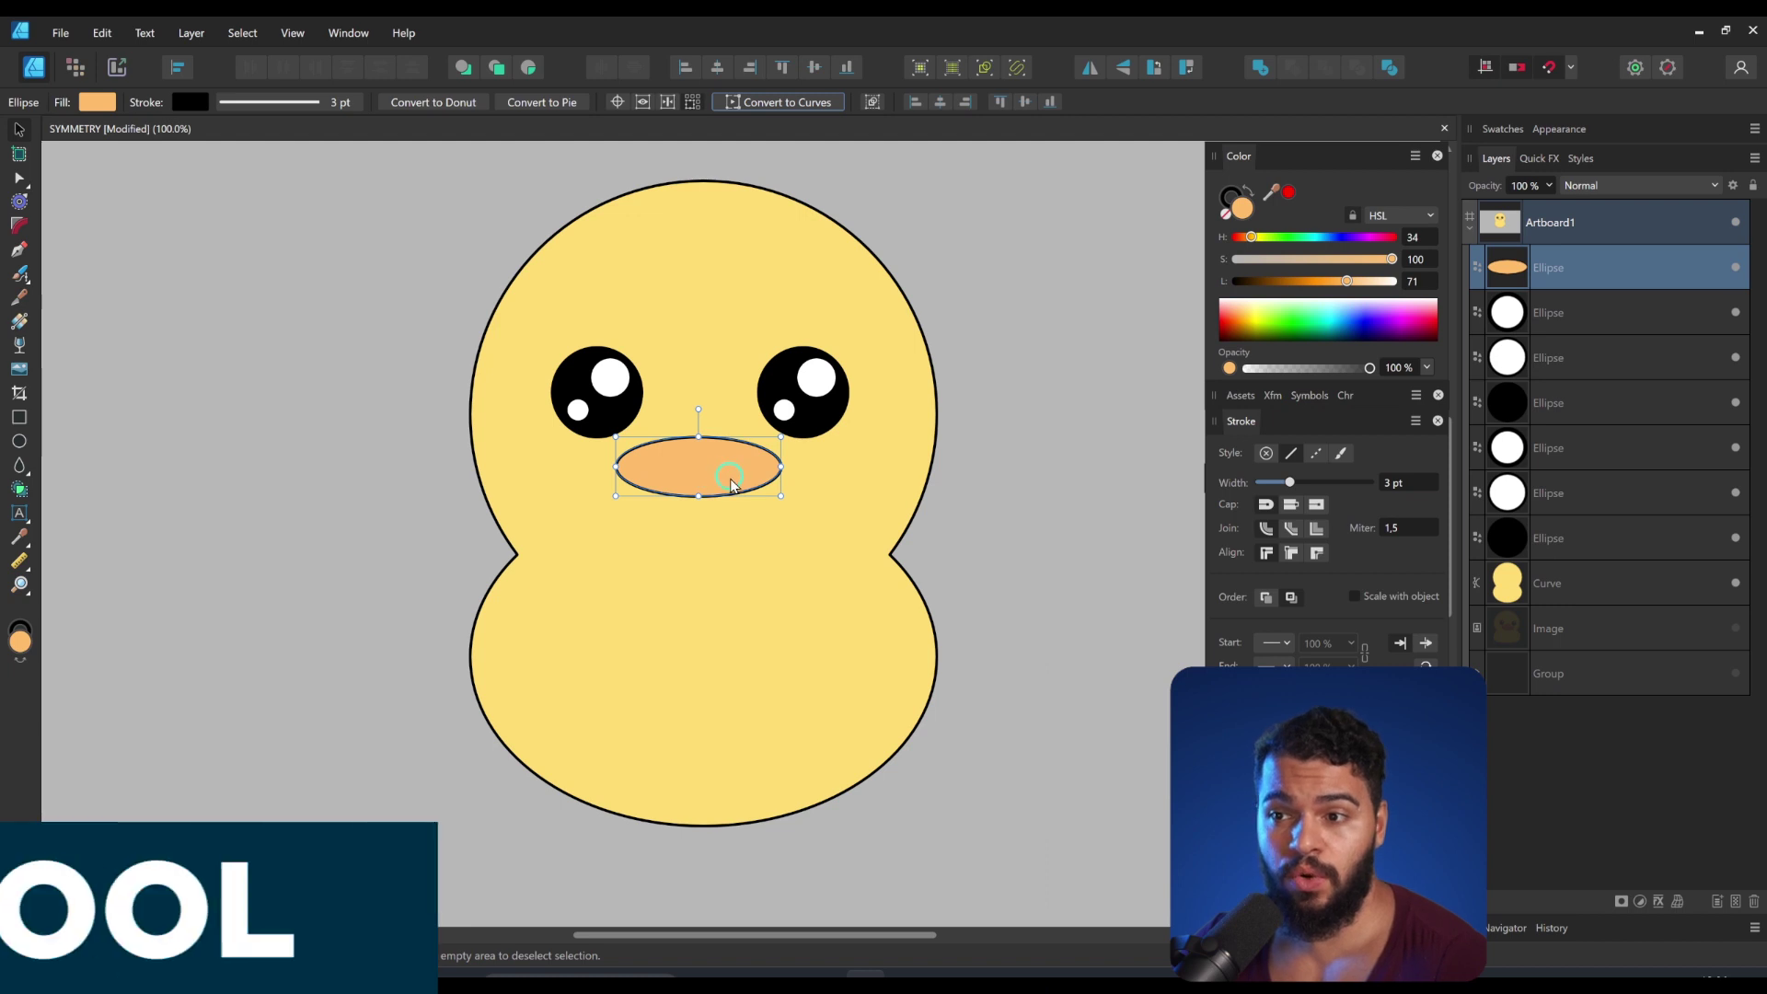
pyautogui.hotkey('ctrl', 'Return')
pyautogui.press('a')
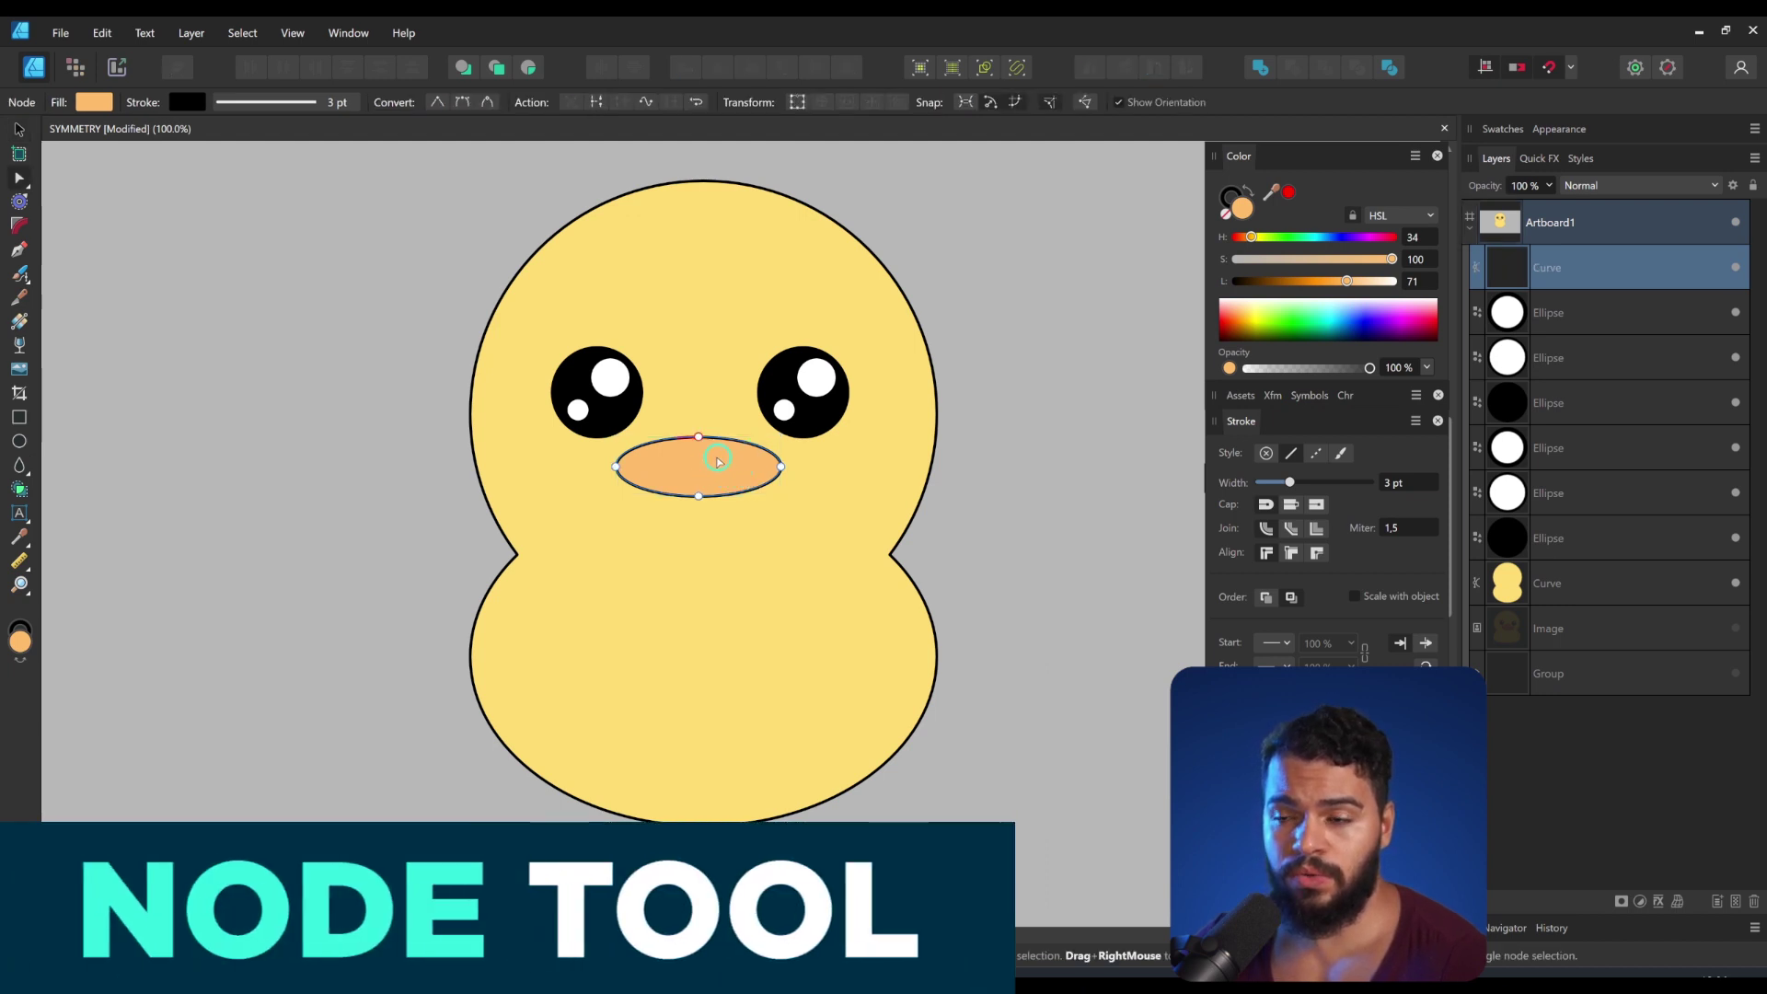
# Step: Raise the beak's top node into a peak between the eyes and shorten its handles to narrow the tip
pyautogui.scroll(8, 721, 460)
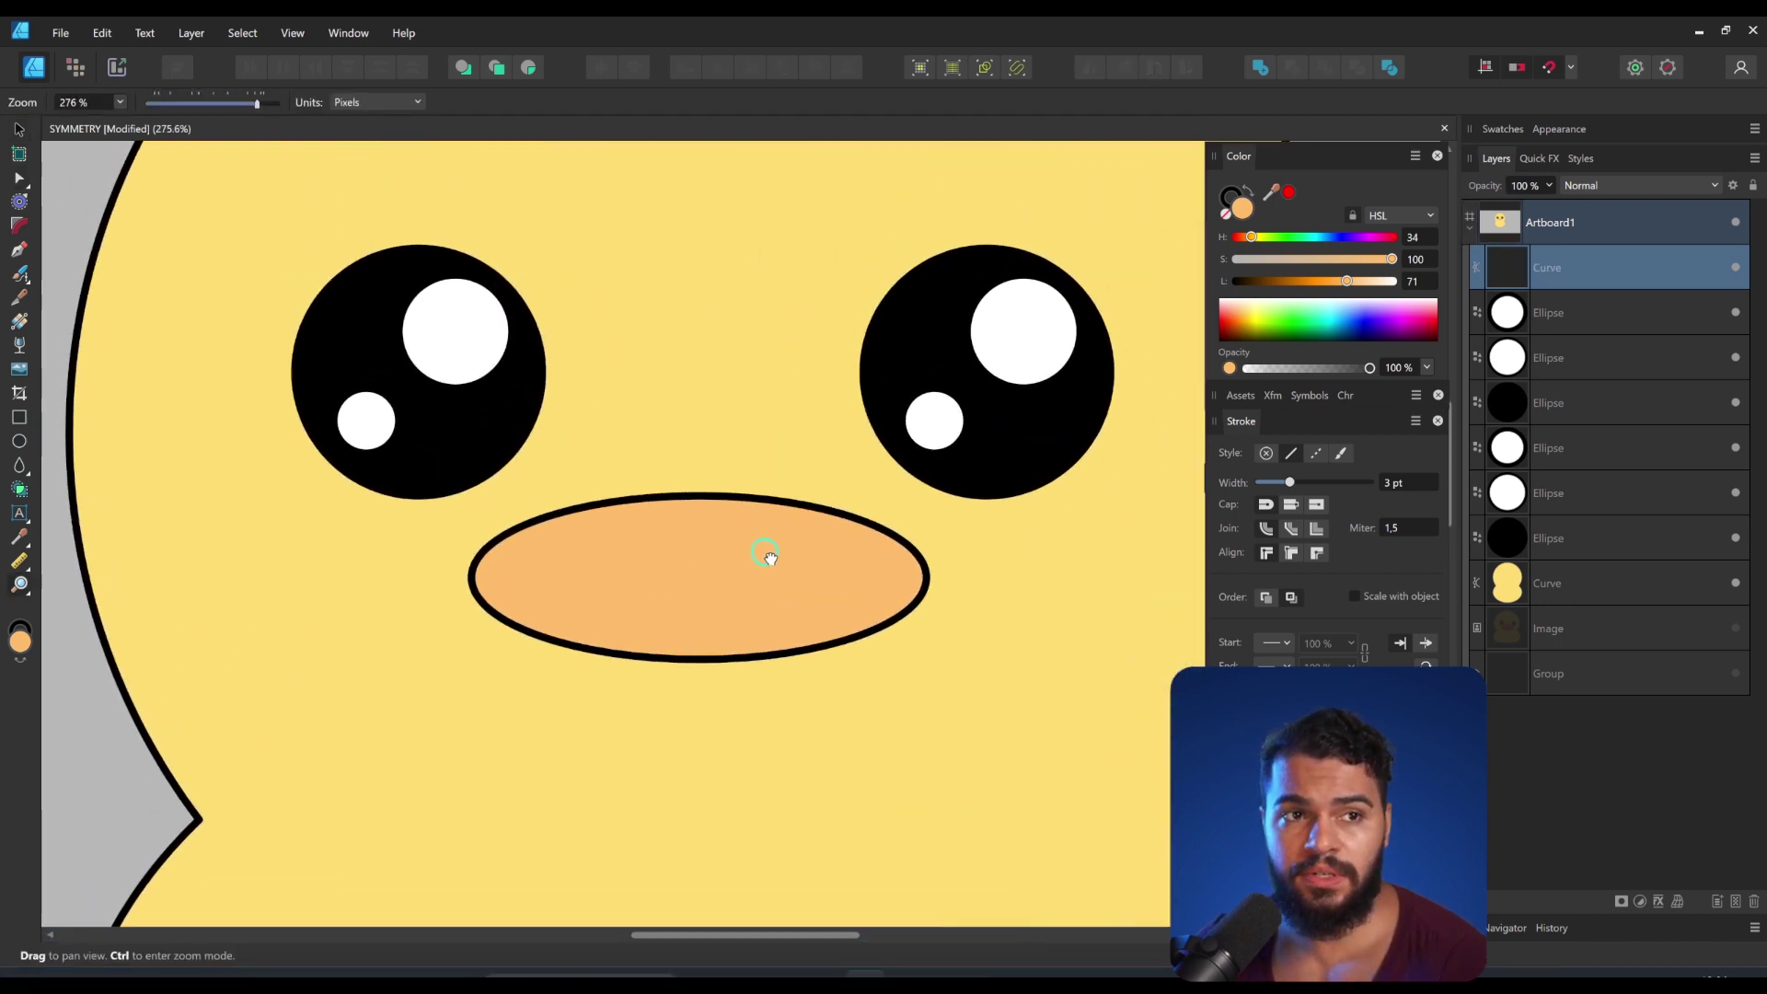
pyautogui.moveTo(744, 582); pyautogui.dragTo(745, 589)
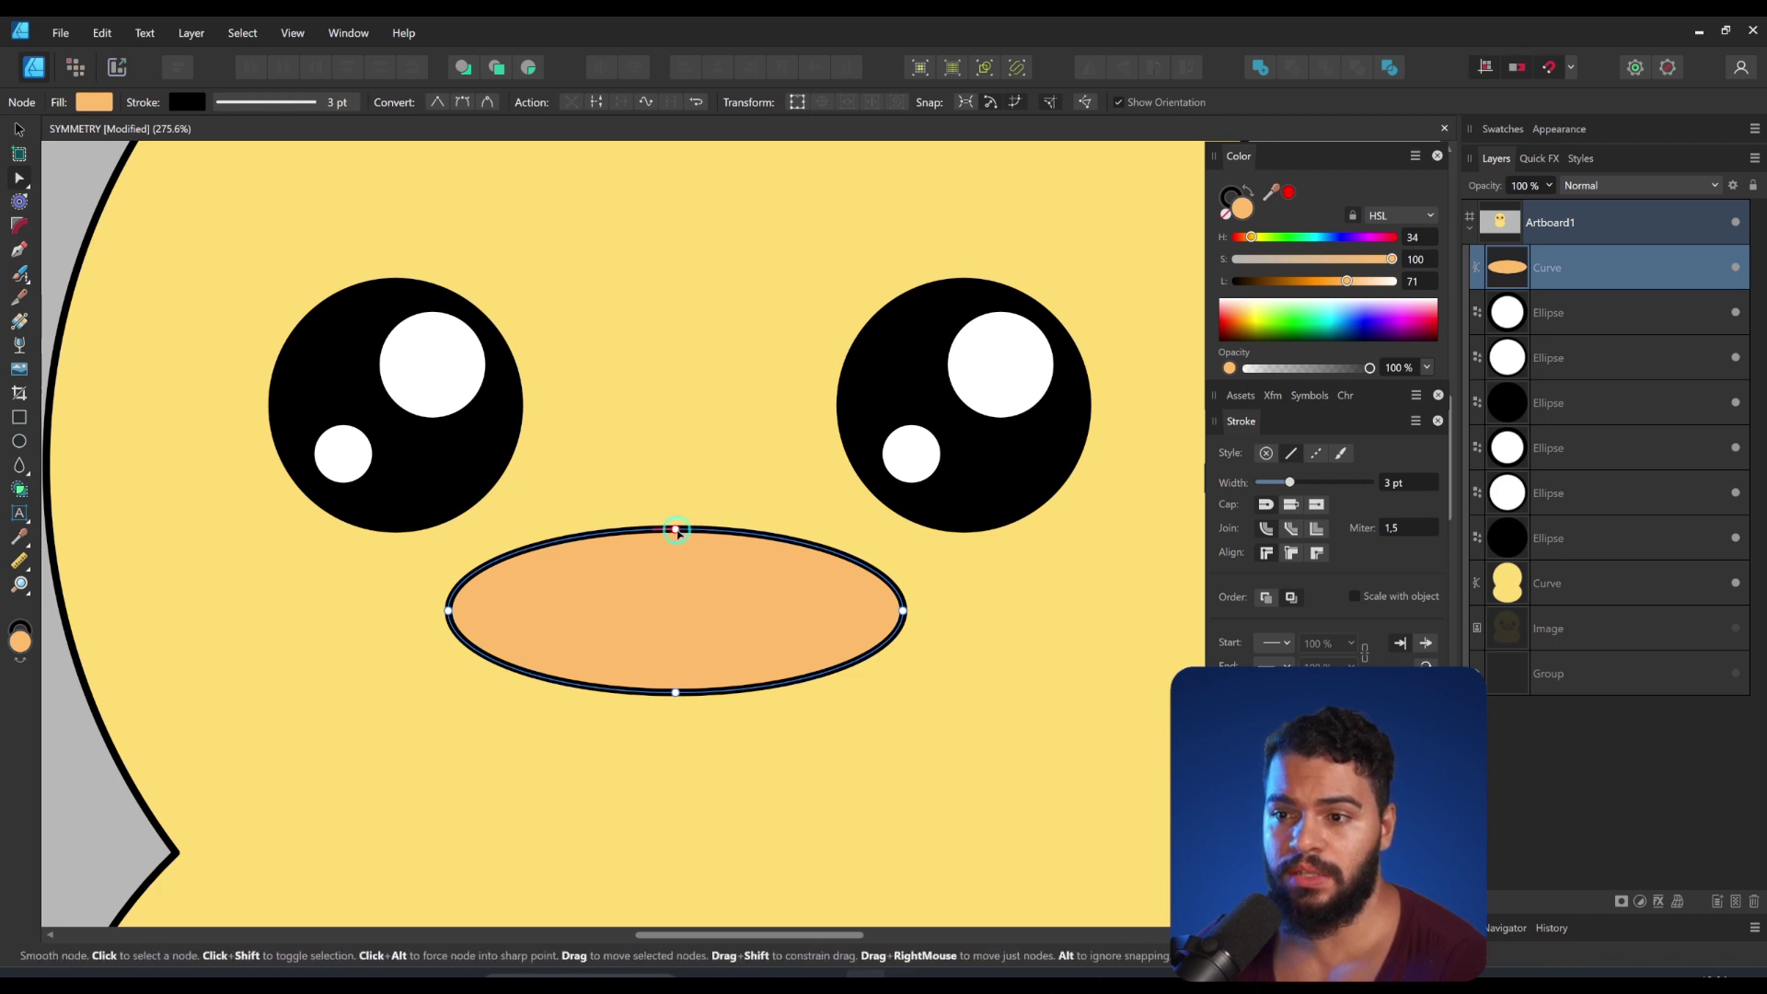
pyautogui.moveTo(675, 528); pyautogui.dragTo(678, 421)
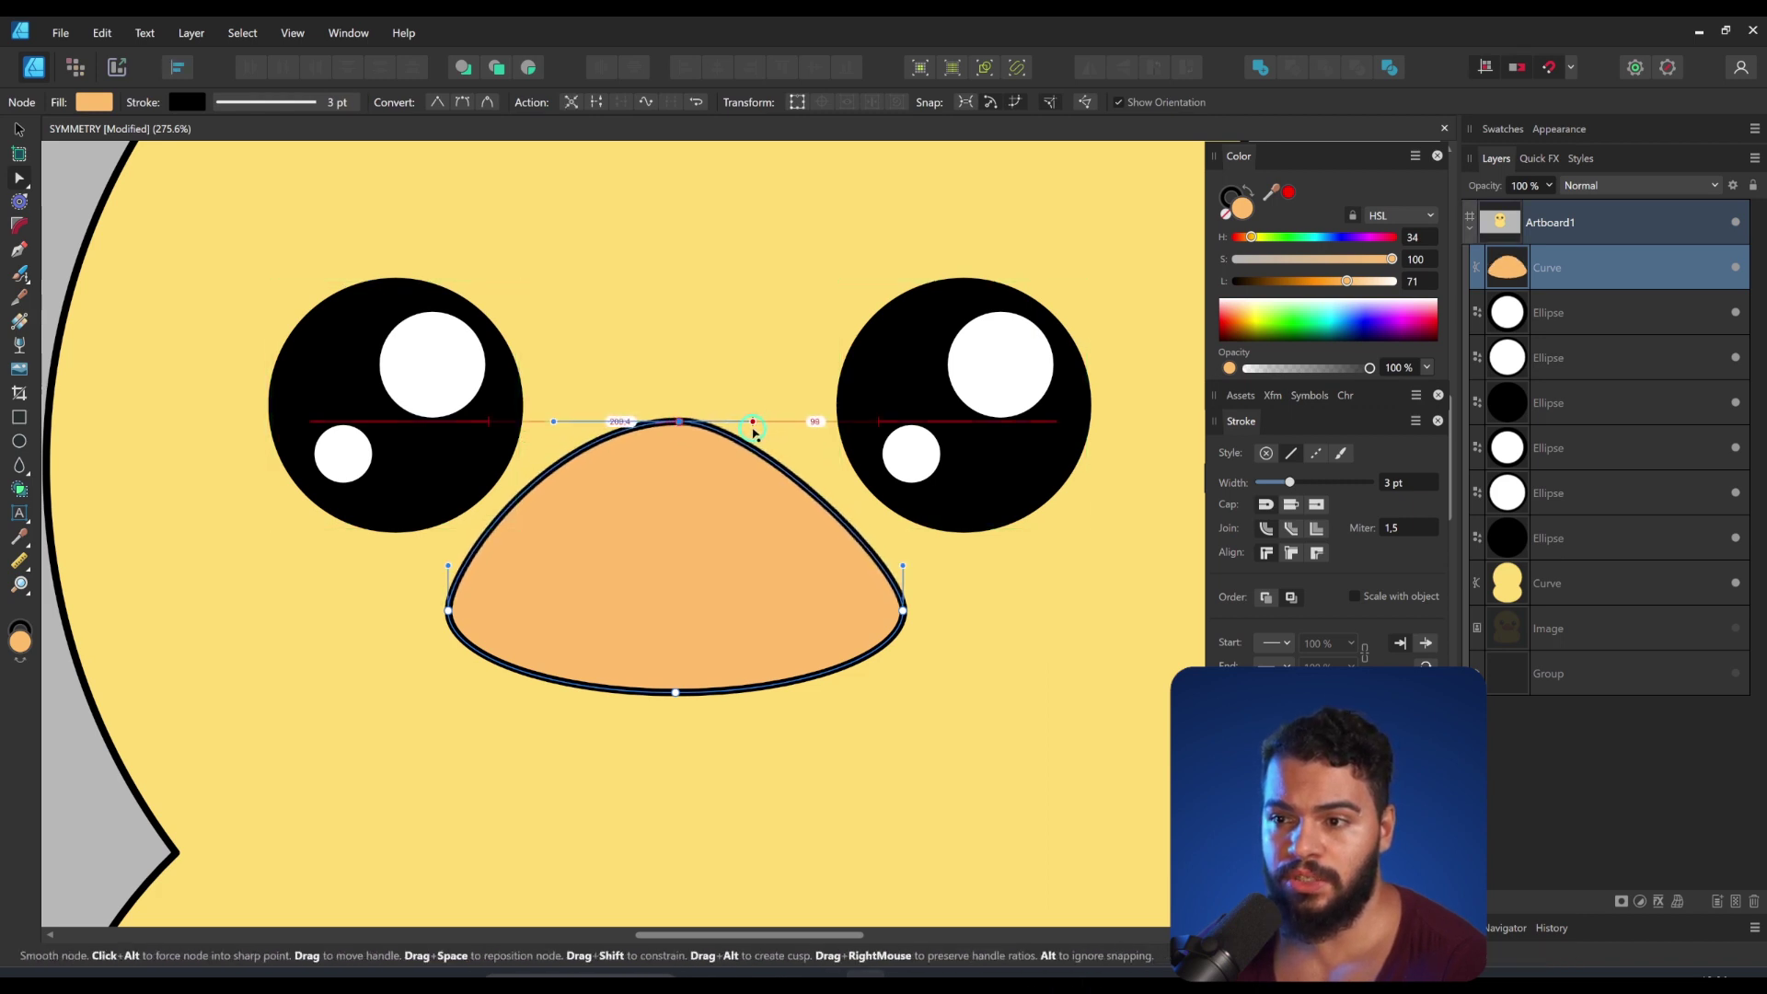
pyautogui.moveTo(553, 420); pyautogui.dragTo(627, 421)
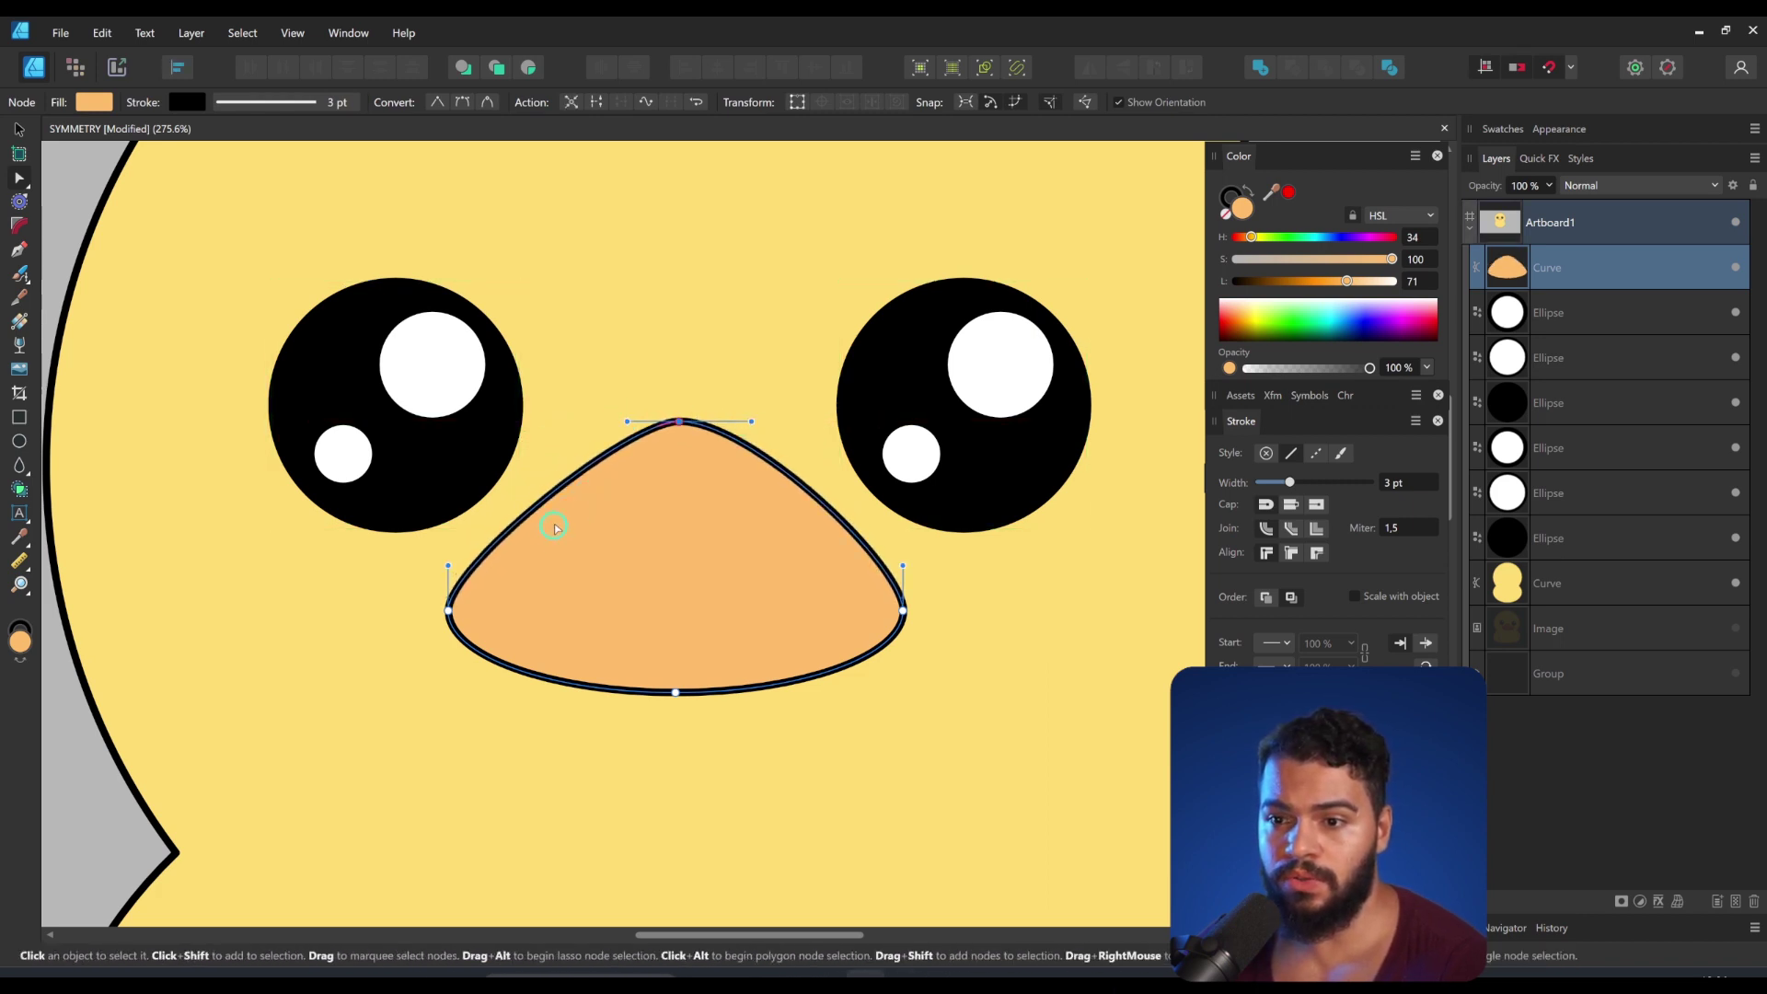
# Step: Add a node on each upper slope of the beak and pull both inward to make the sides concave
pyautogui.click(553, 498)
pyautogui.moveTo(553, 498); pyautogui.dragTo(560, 529)
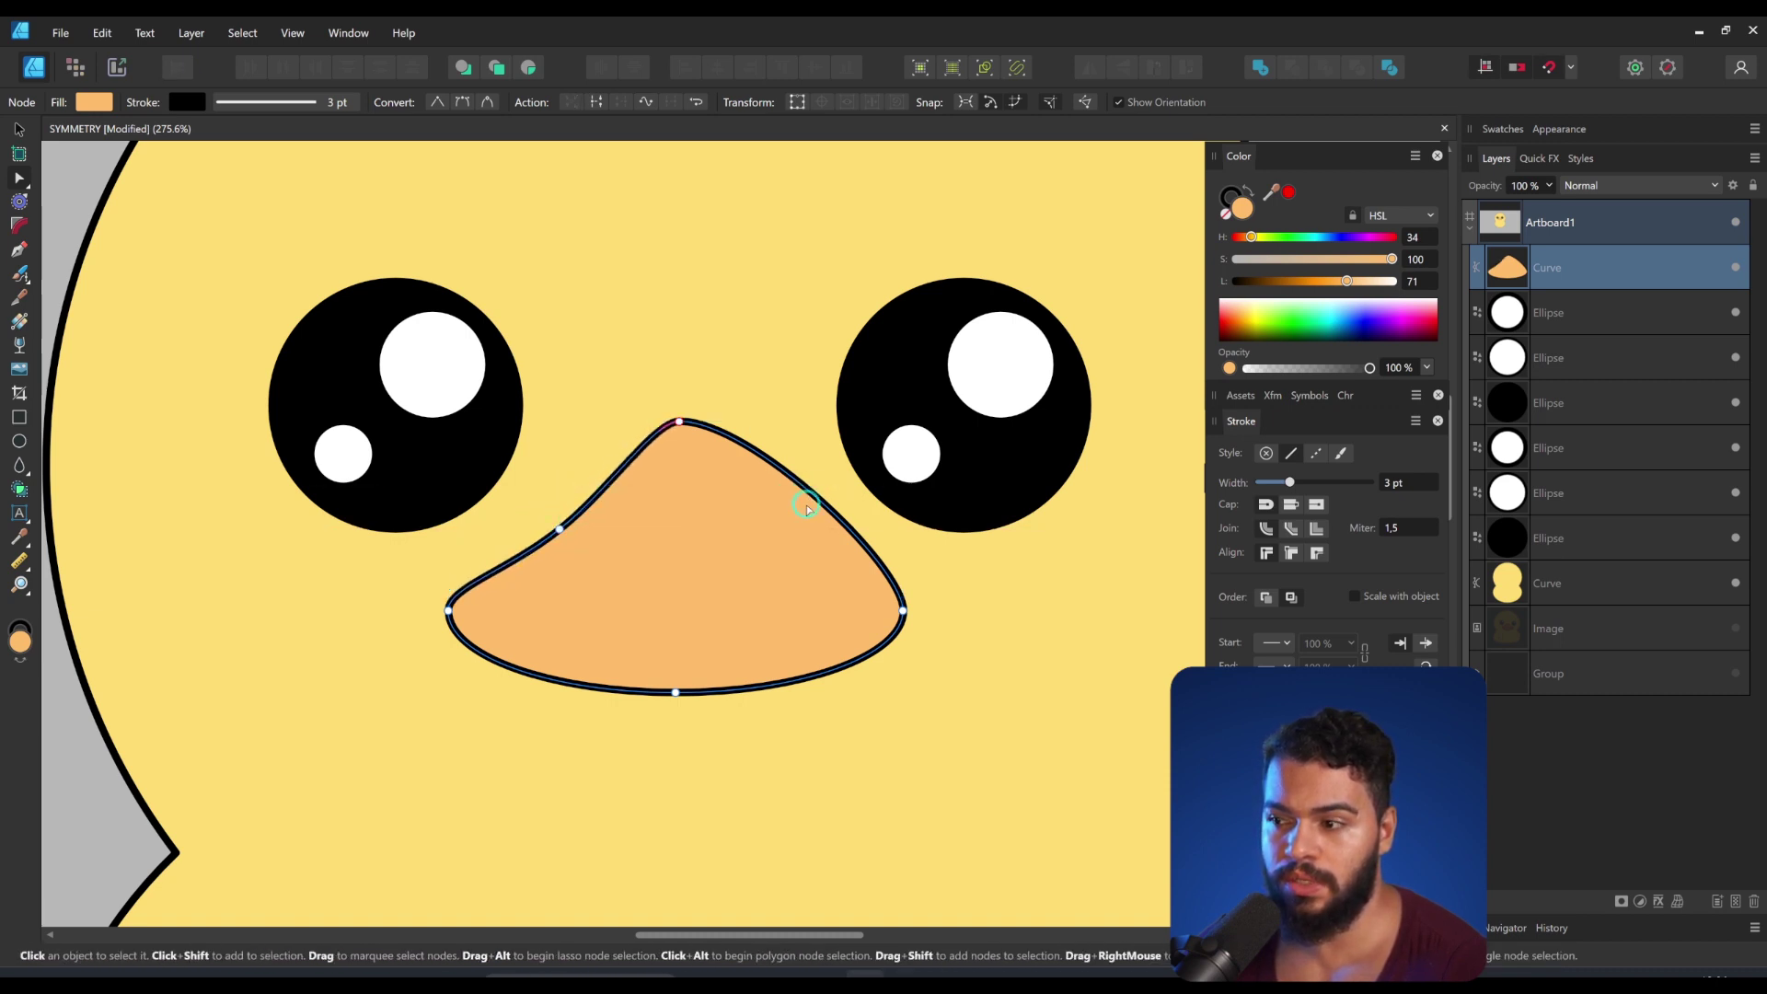
pyautogui.moveTo(806, 490); pyautogui.dragTo(782, 508)
pyautogui.hscroll(1, 684, 642)
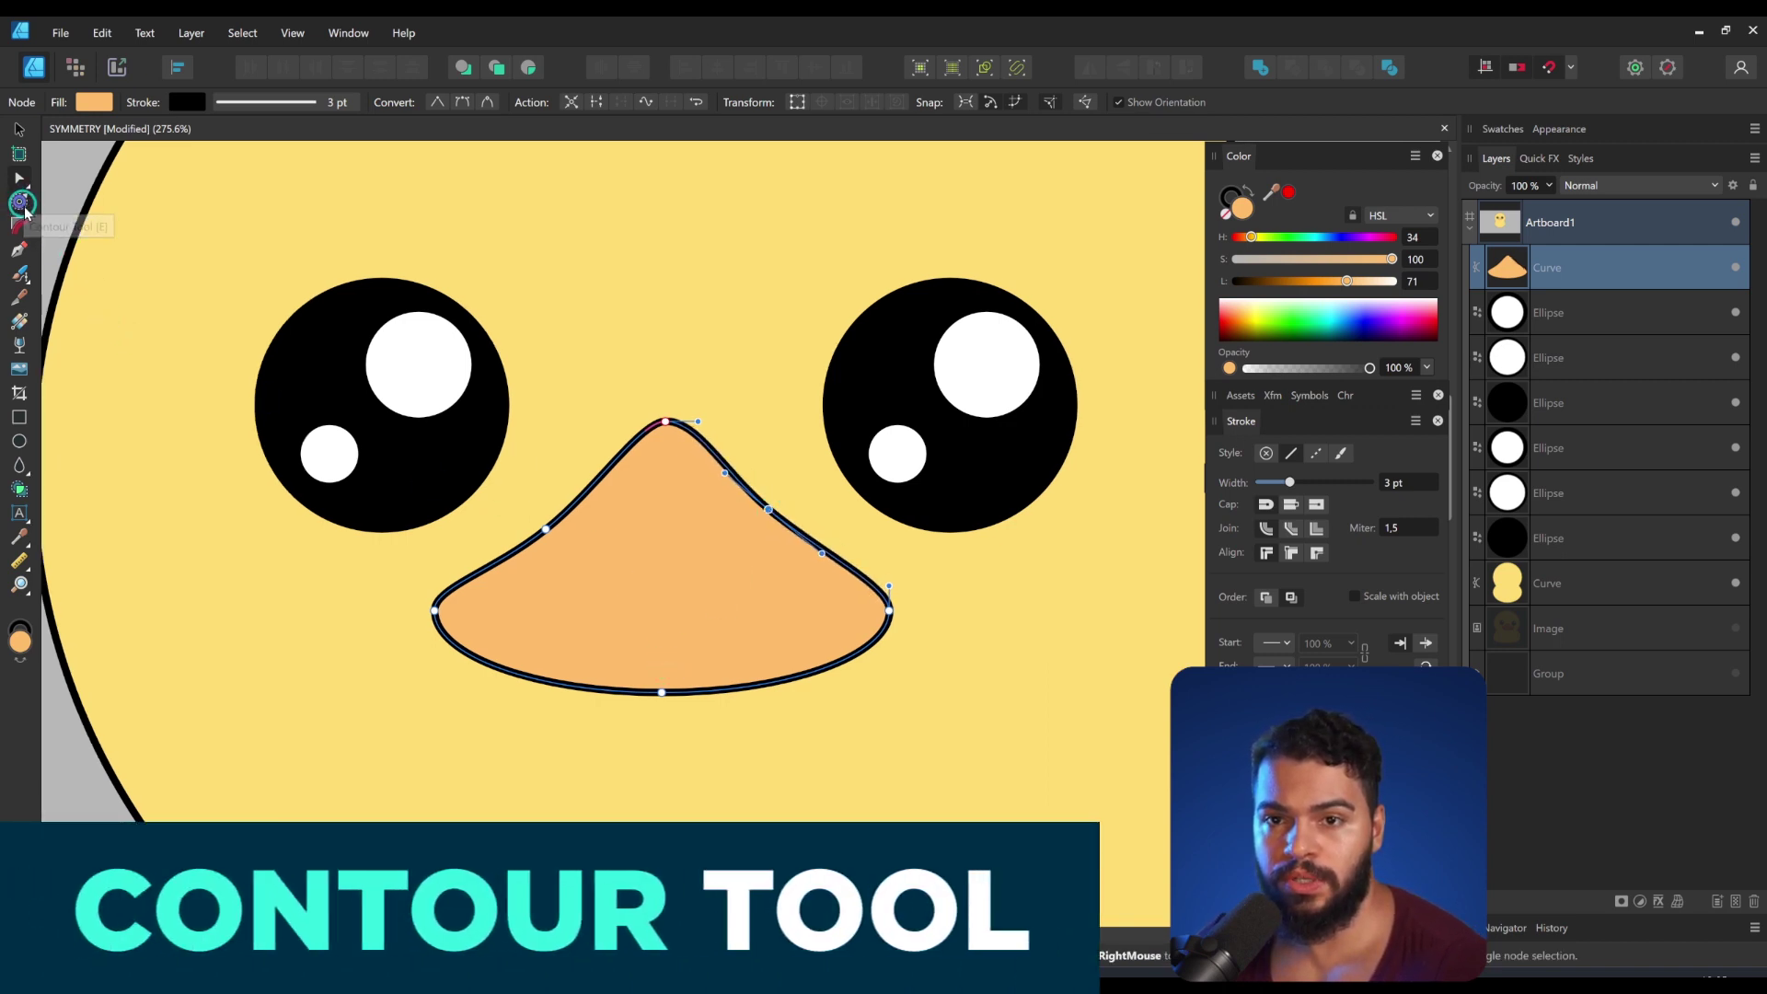
# Step: Expand the beak outward with the Contour tool for rounder corners, then reduce its height to flatten it
pyautogui.moveTo(717, 567); pyautogui.dragTo(690, 513)
pyautogui.press('z')
pyautogui.press('v')
pyautogui.moveTo(661, 607); pyautogui.dragTo(692, 554)
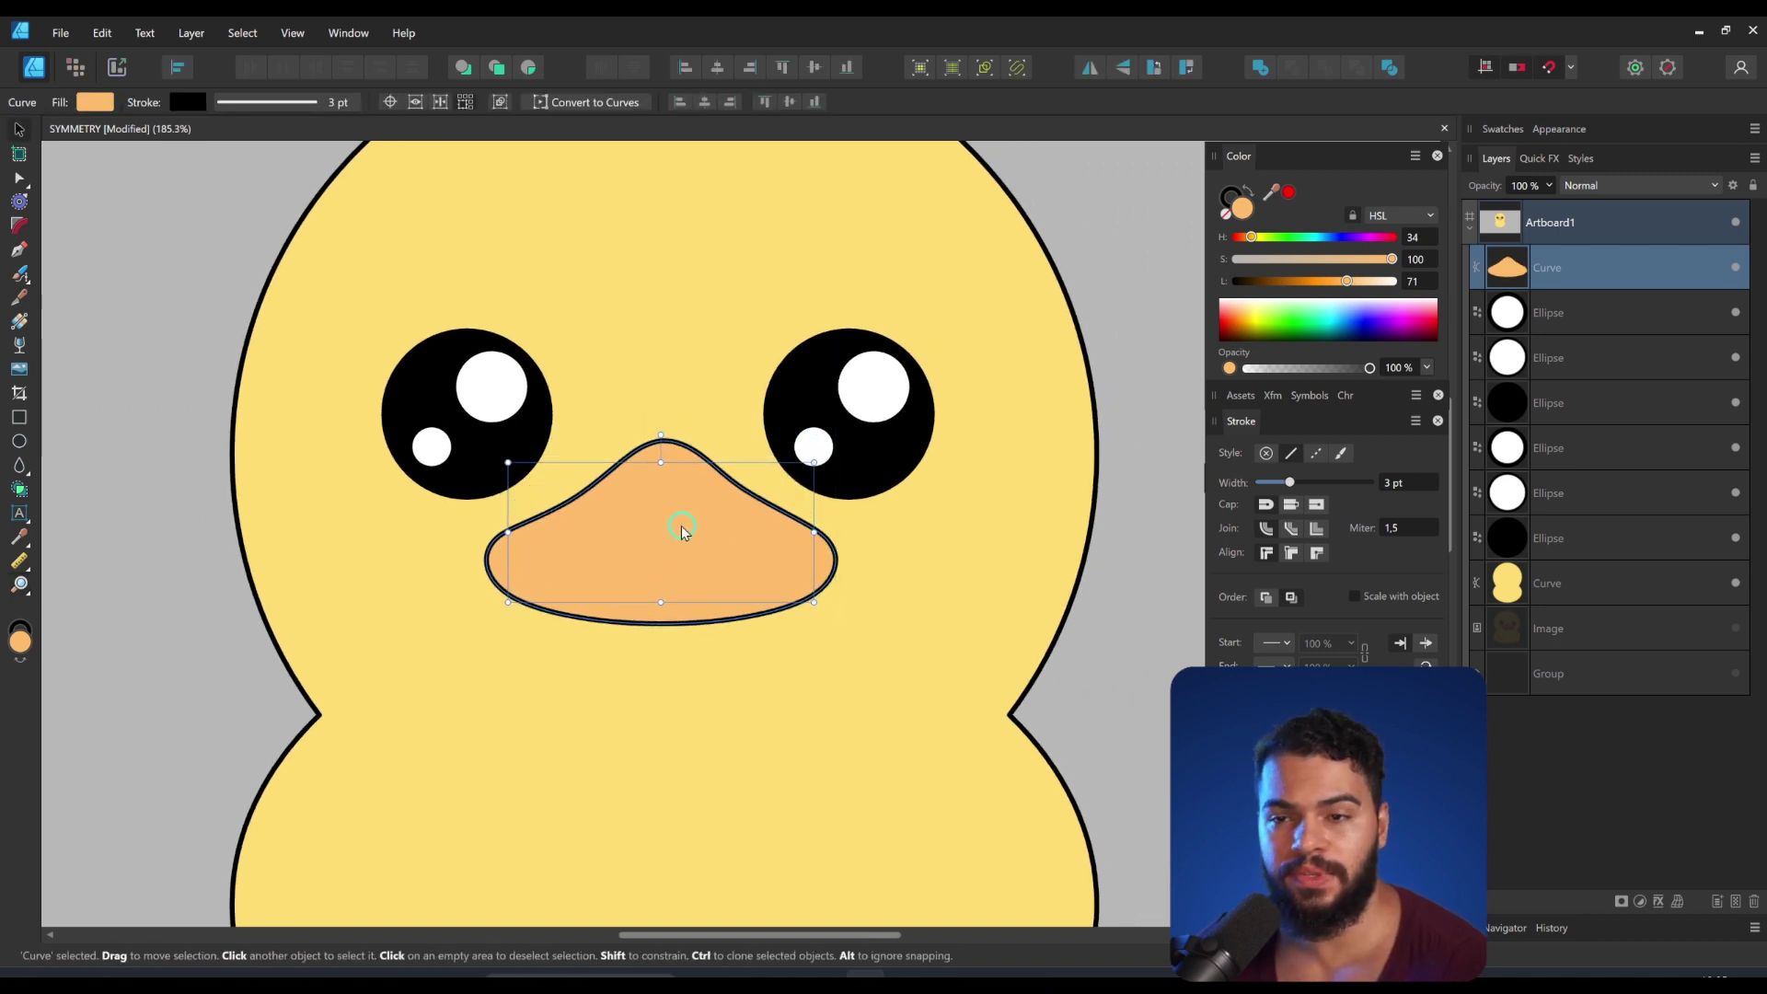
pyautogui.moveTo(660, 462)
pyautogui.mouseDown()
pyautogui.moveTo(667, 507)
pyautogui.moveTo(663, 461)
pyautogui.mouseUp()
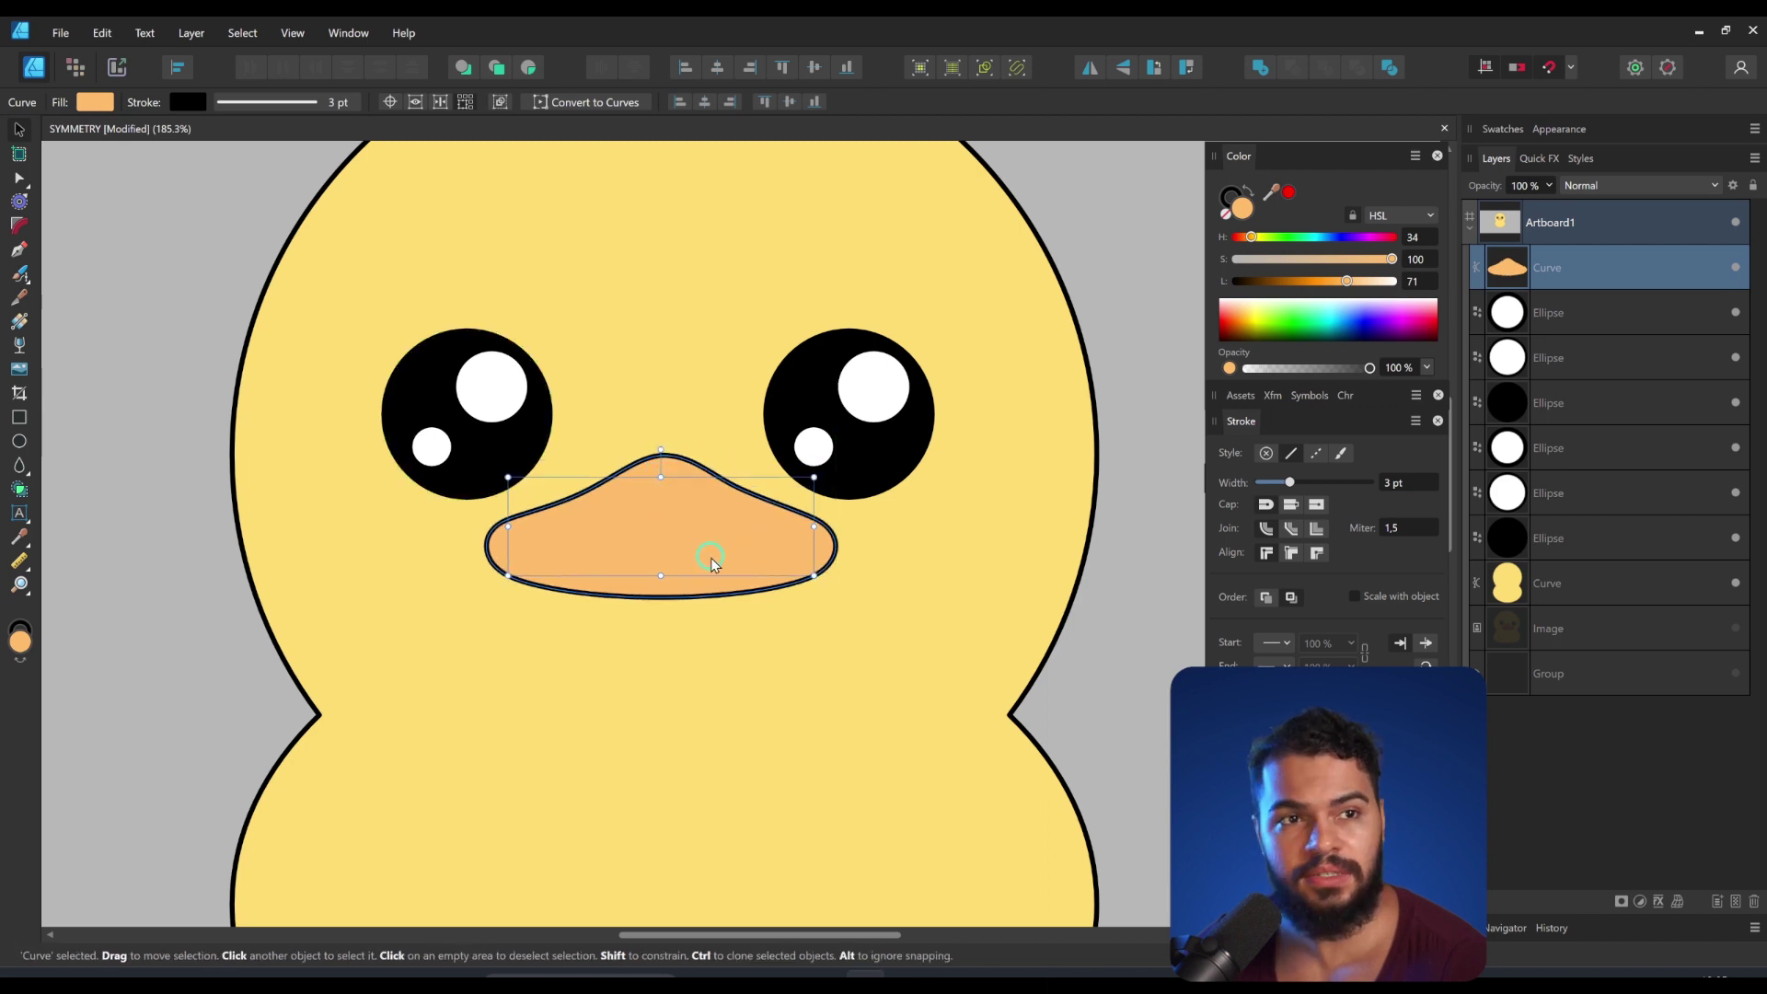
# Step: Rename the chick's body curve layer as BODY
pyautogui.scroll(-4, 729, 530)
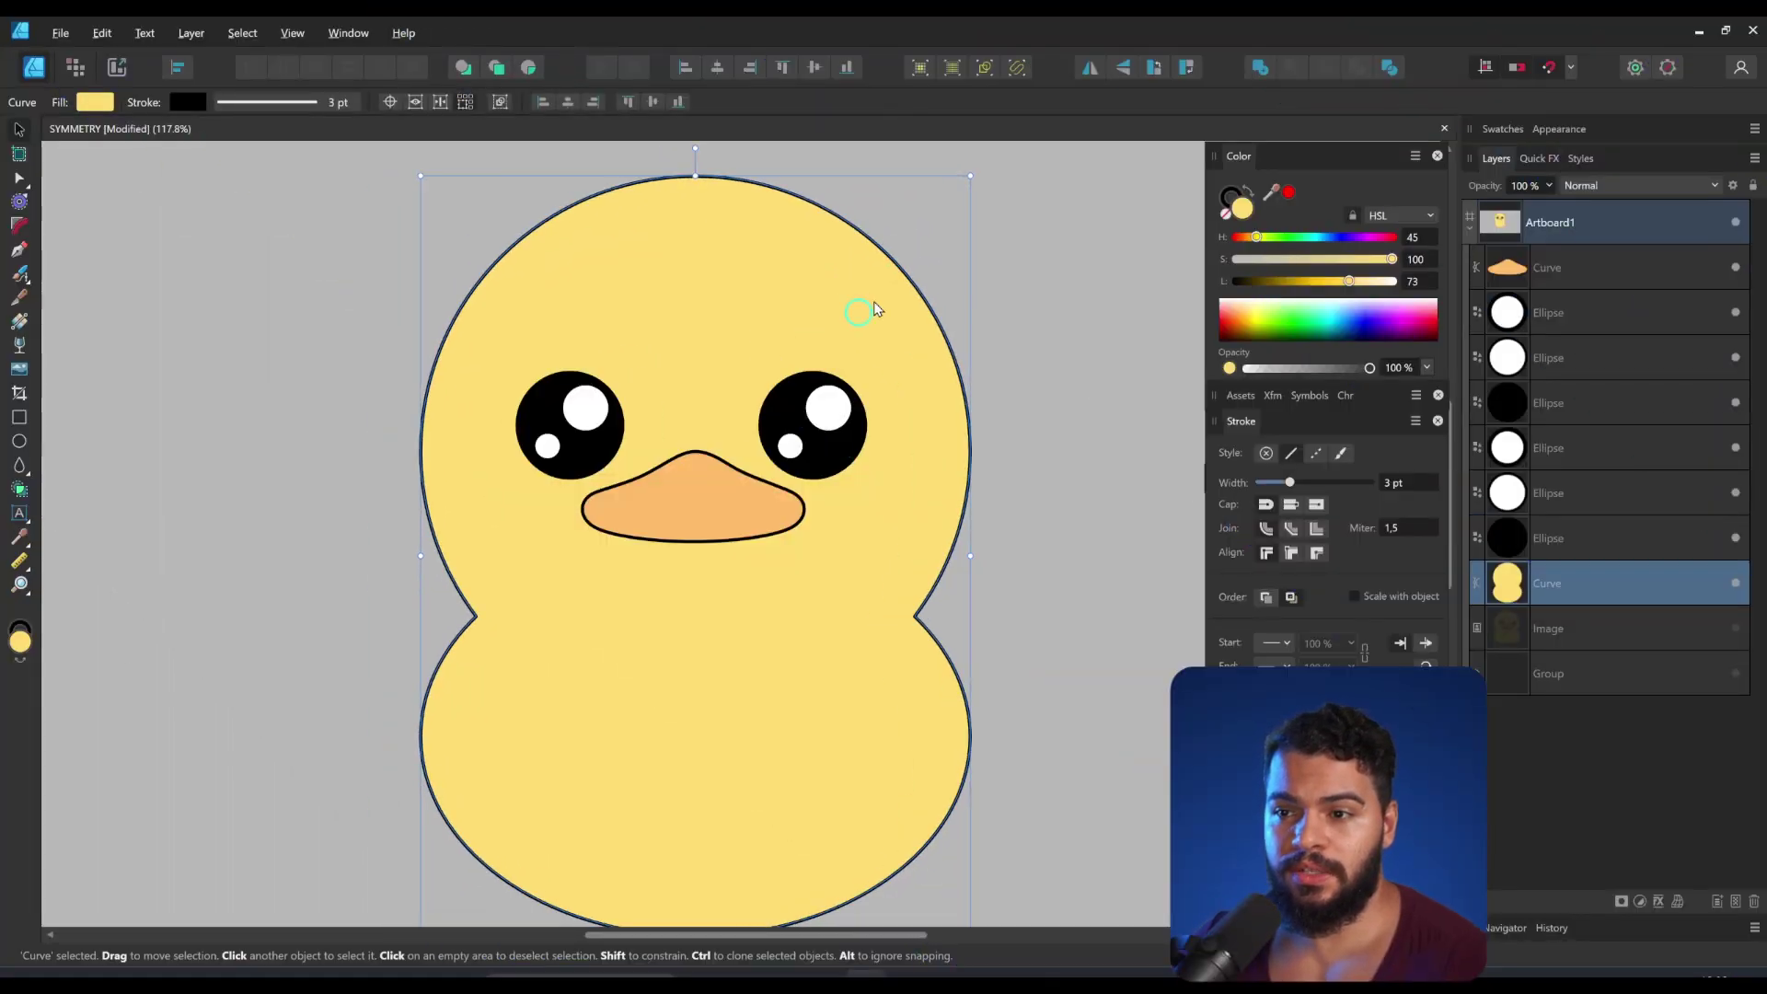
pyautogui.doubleClick(1548, 582)
pyautogui.write('BODY')
pyautogui.press('Return')
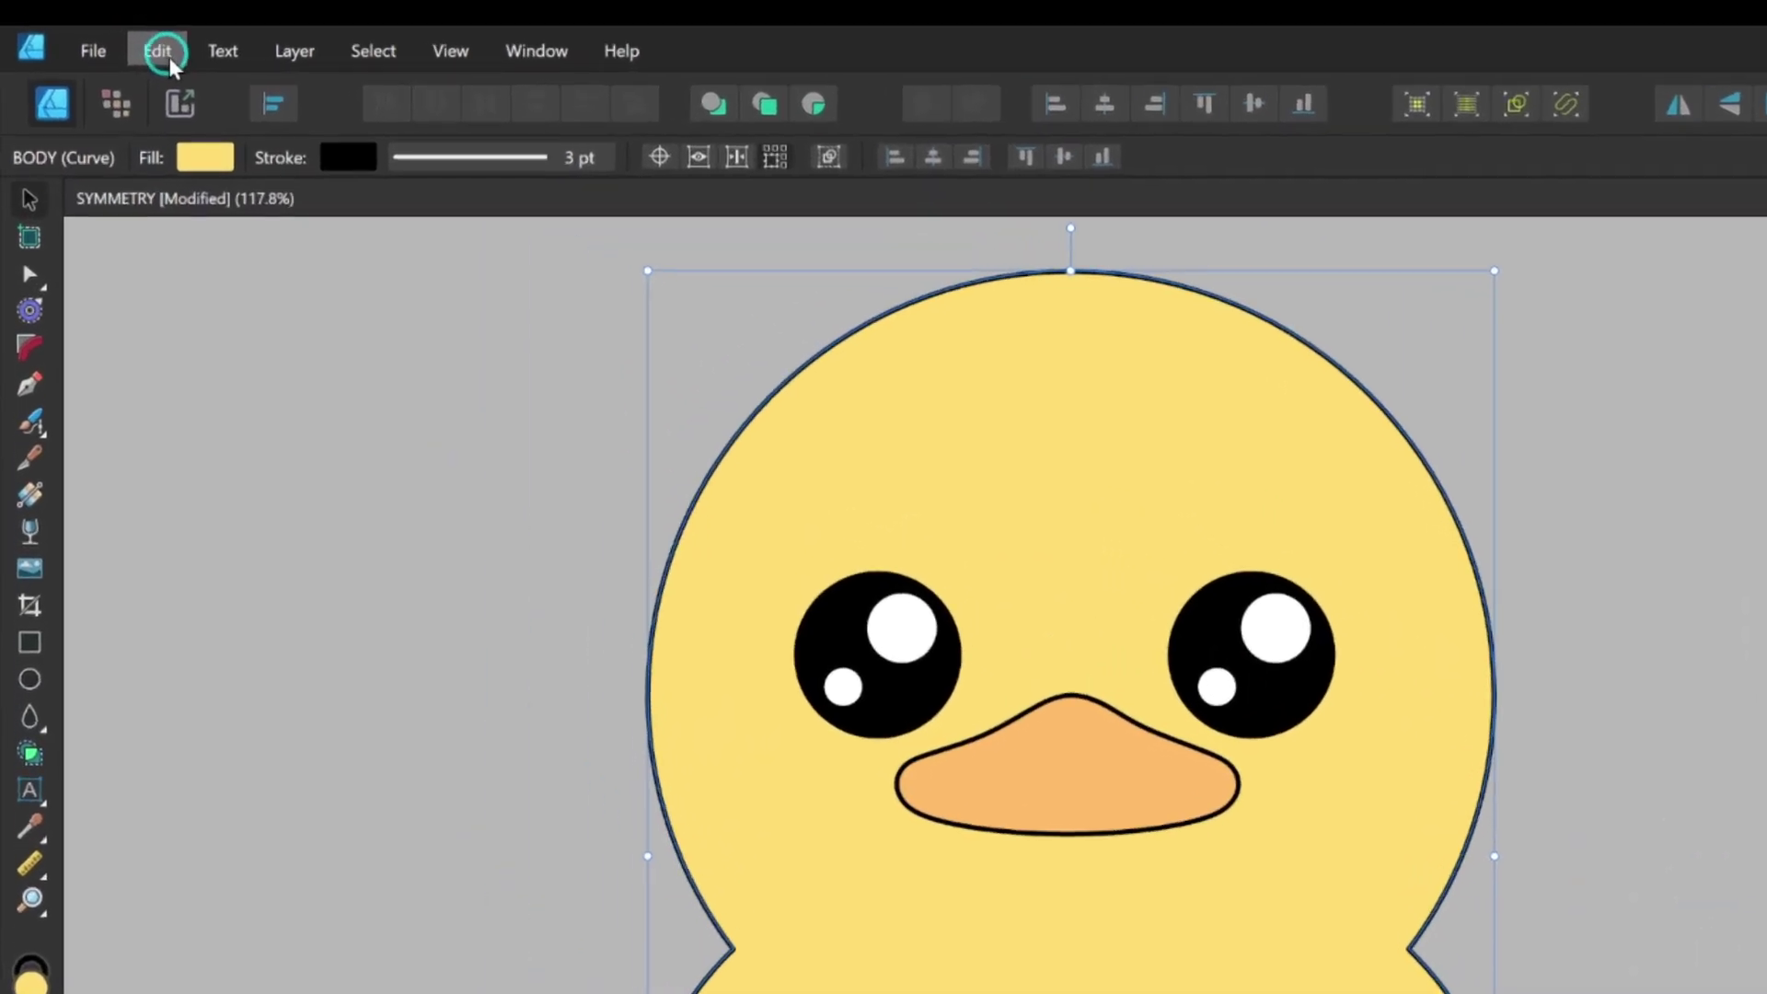
# Step: Duplicate the body and shrink the copy around its centre to leave an even border inside the original
pyautogui.click(102, 33)
pyautogui.click(268, 383)
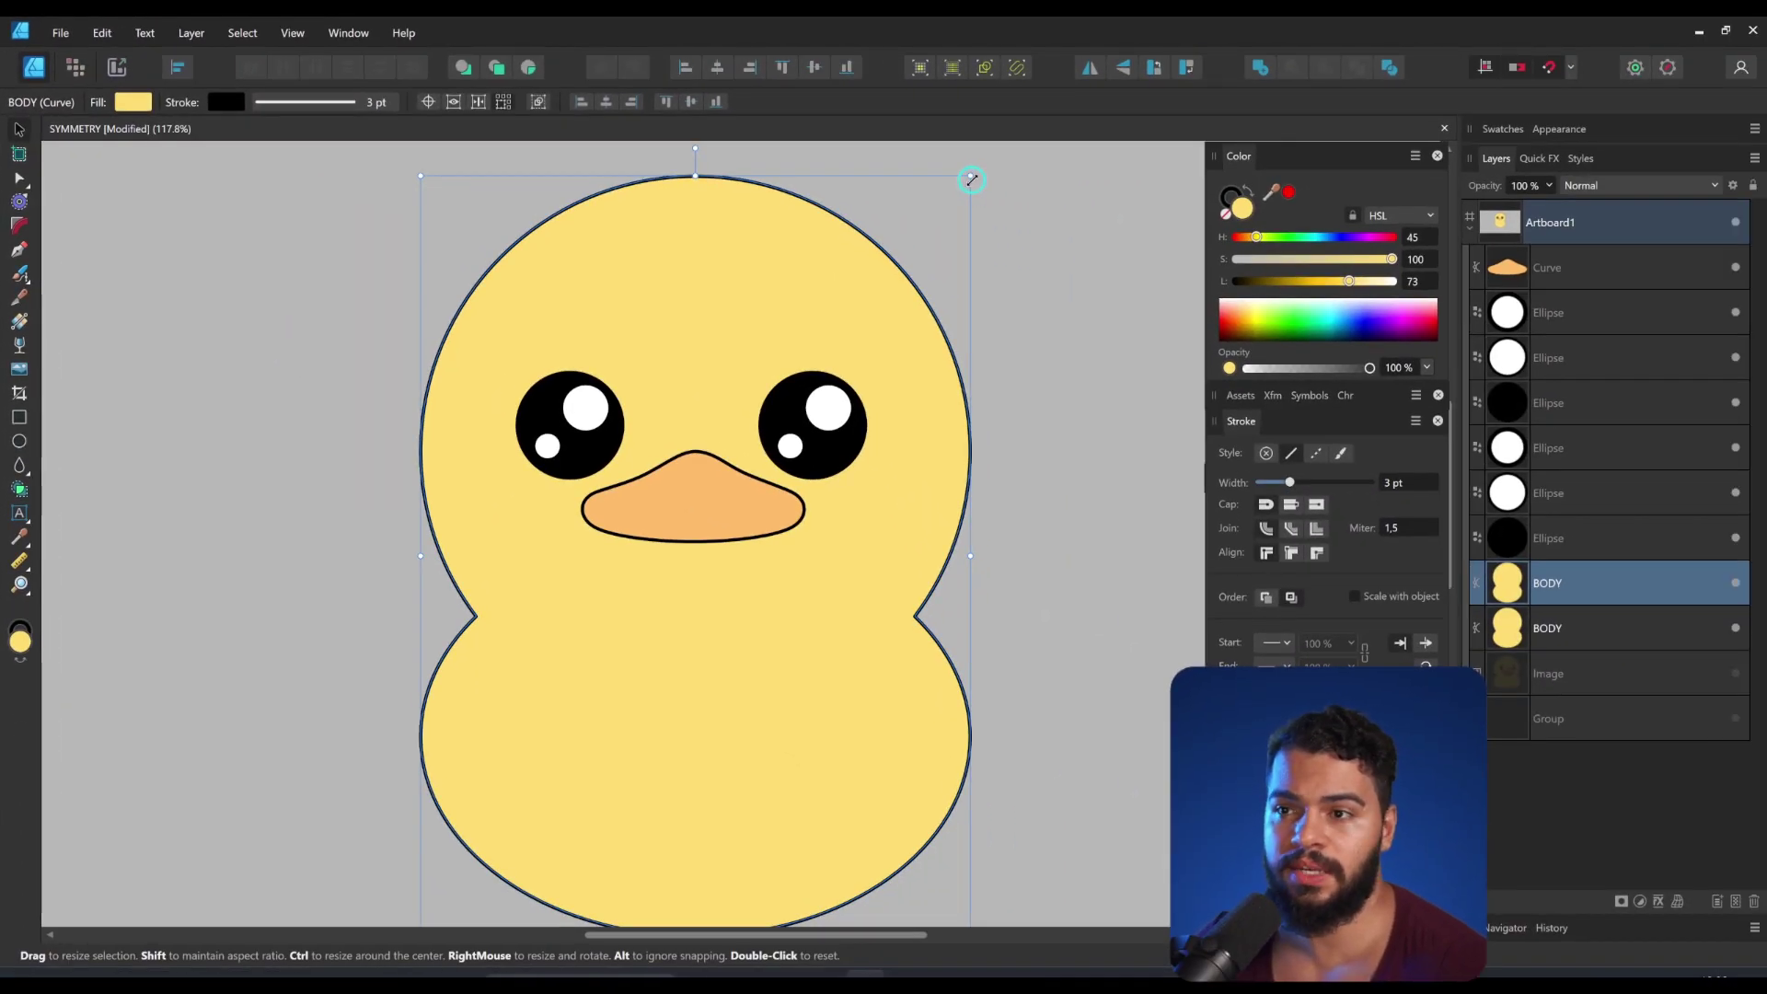
pyautogui.moveTo(972, 175); pyautogui.dragTo(942, 216)
pyautogui.hotkey('ctrl', 'z')
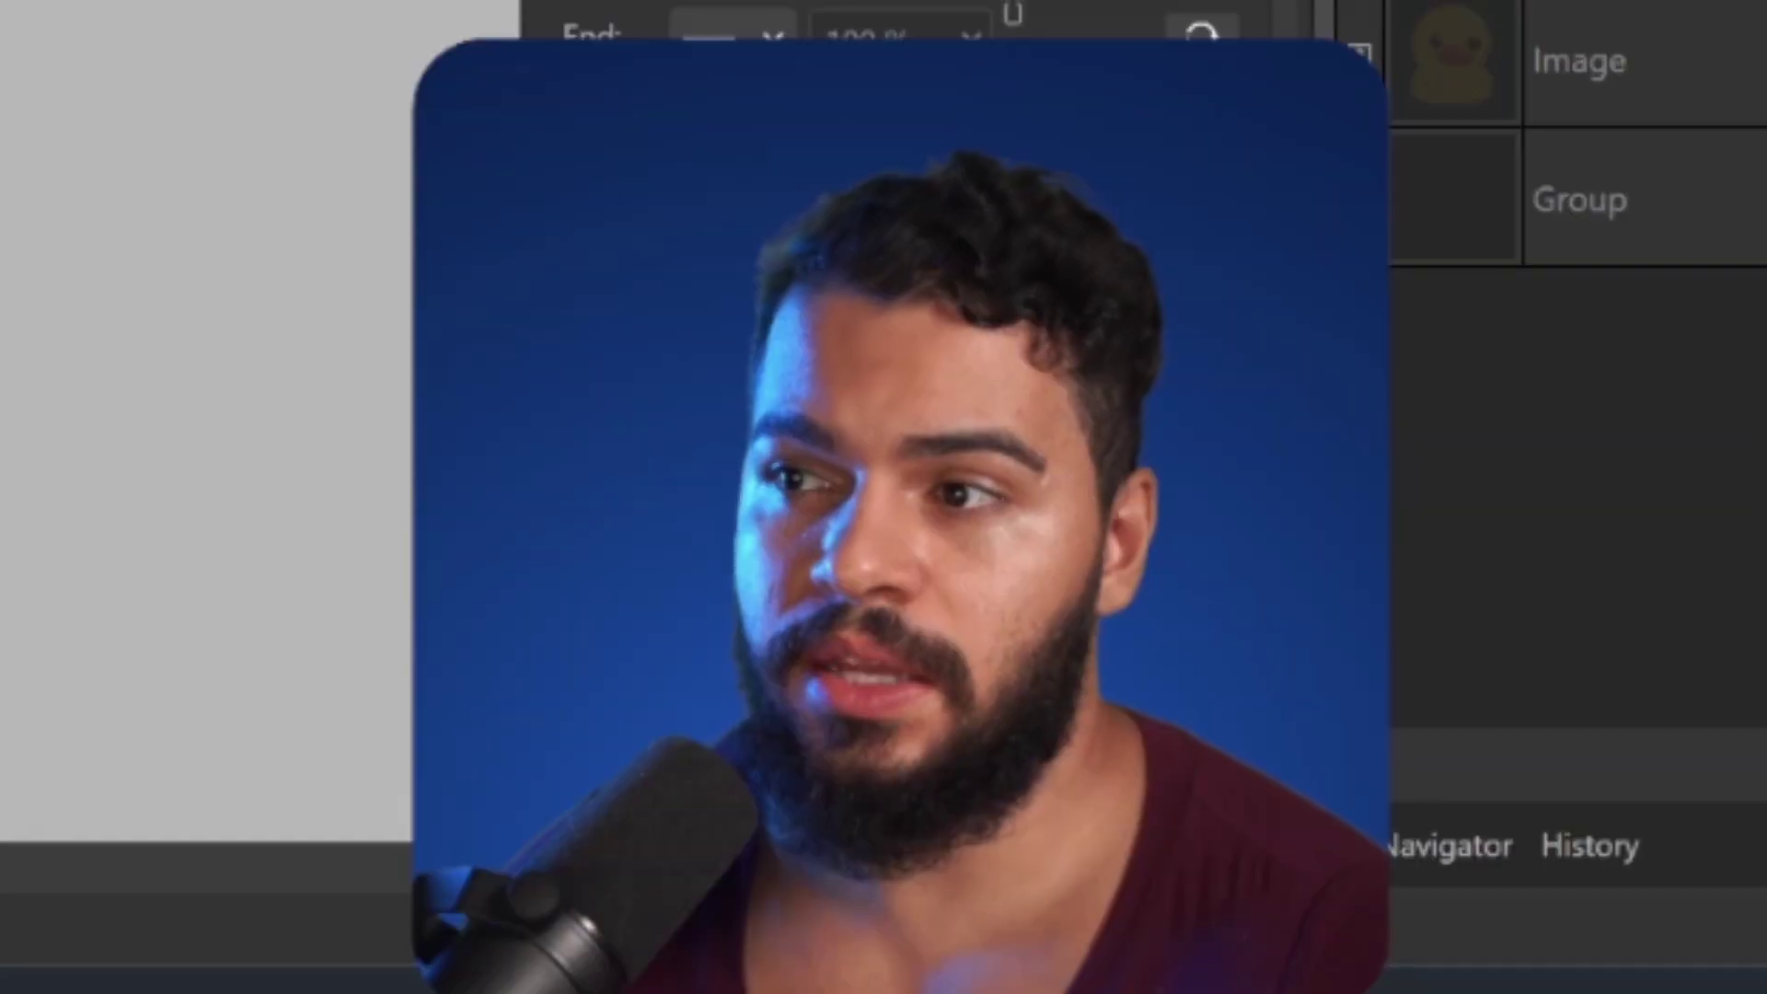
# Step: Fill the smaller body copy with lighter yellow, HSL 56, 100, 73, and remove its outline
pyautogui.moveTo(1256, 237); pyautogui.dragTo(1266, 246)
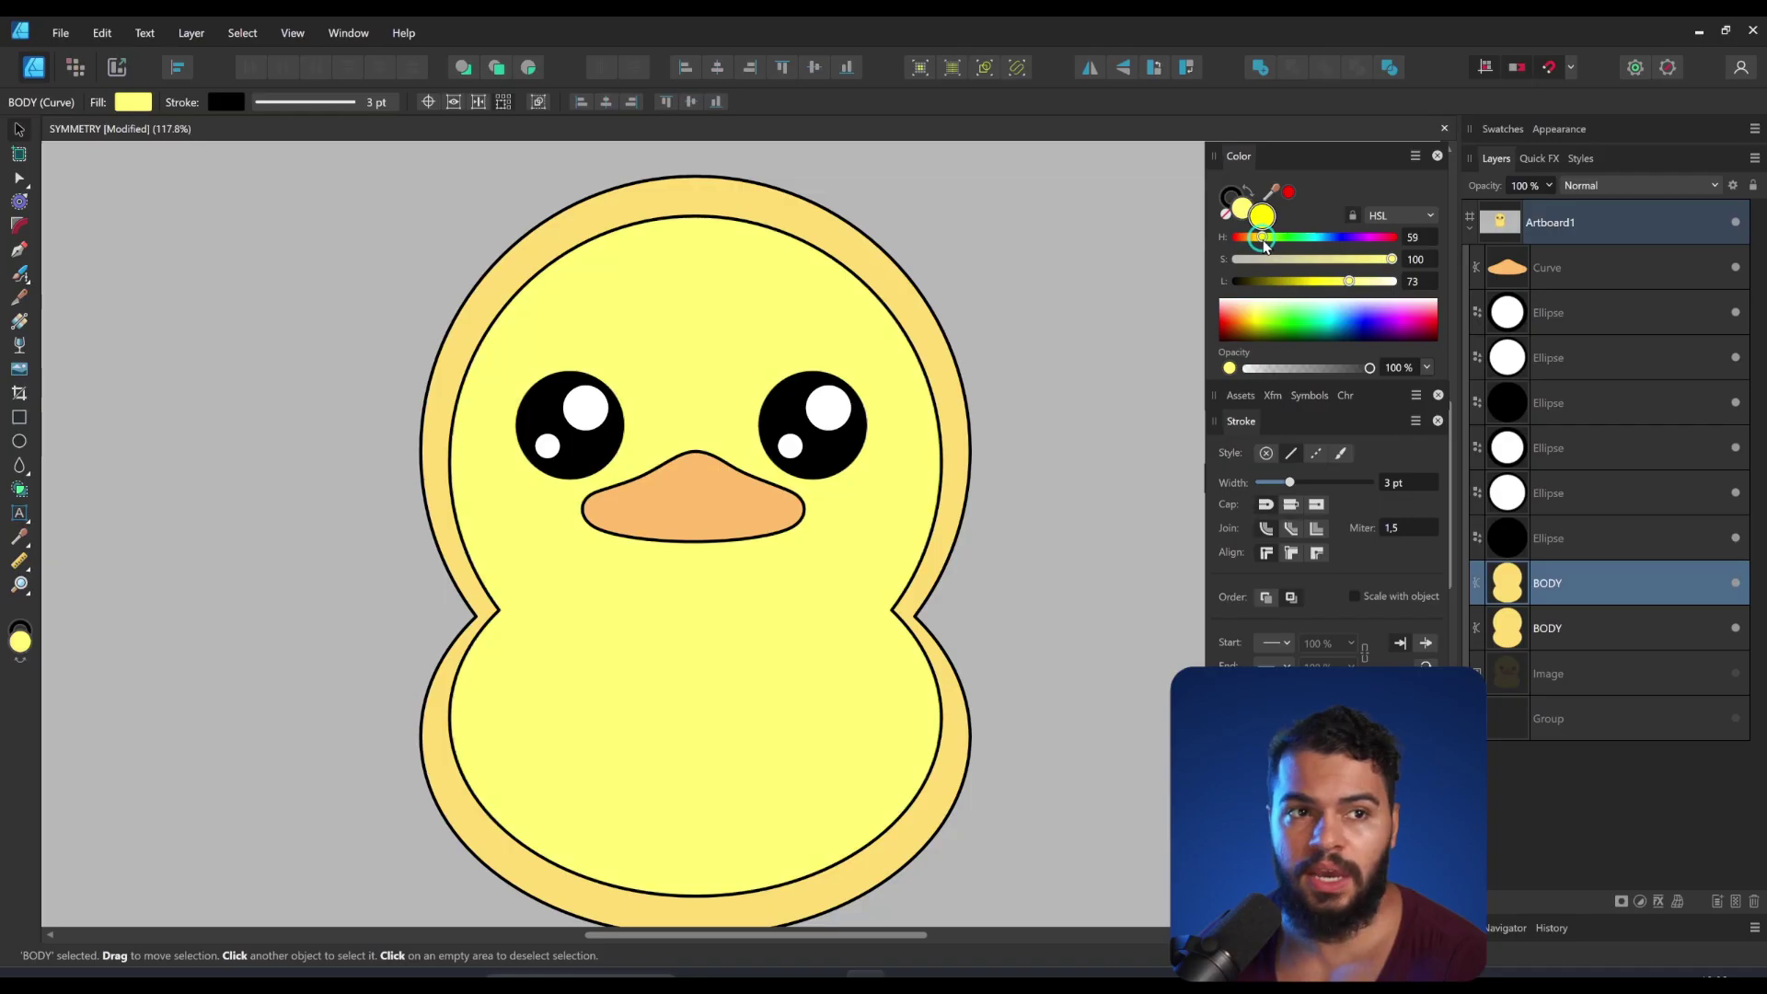
pyautogui.click(1230, 191)
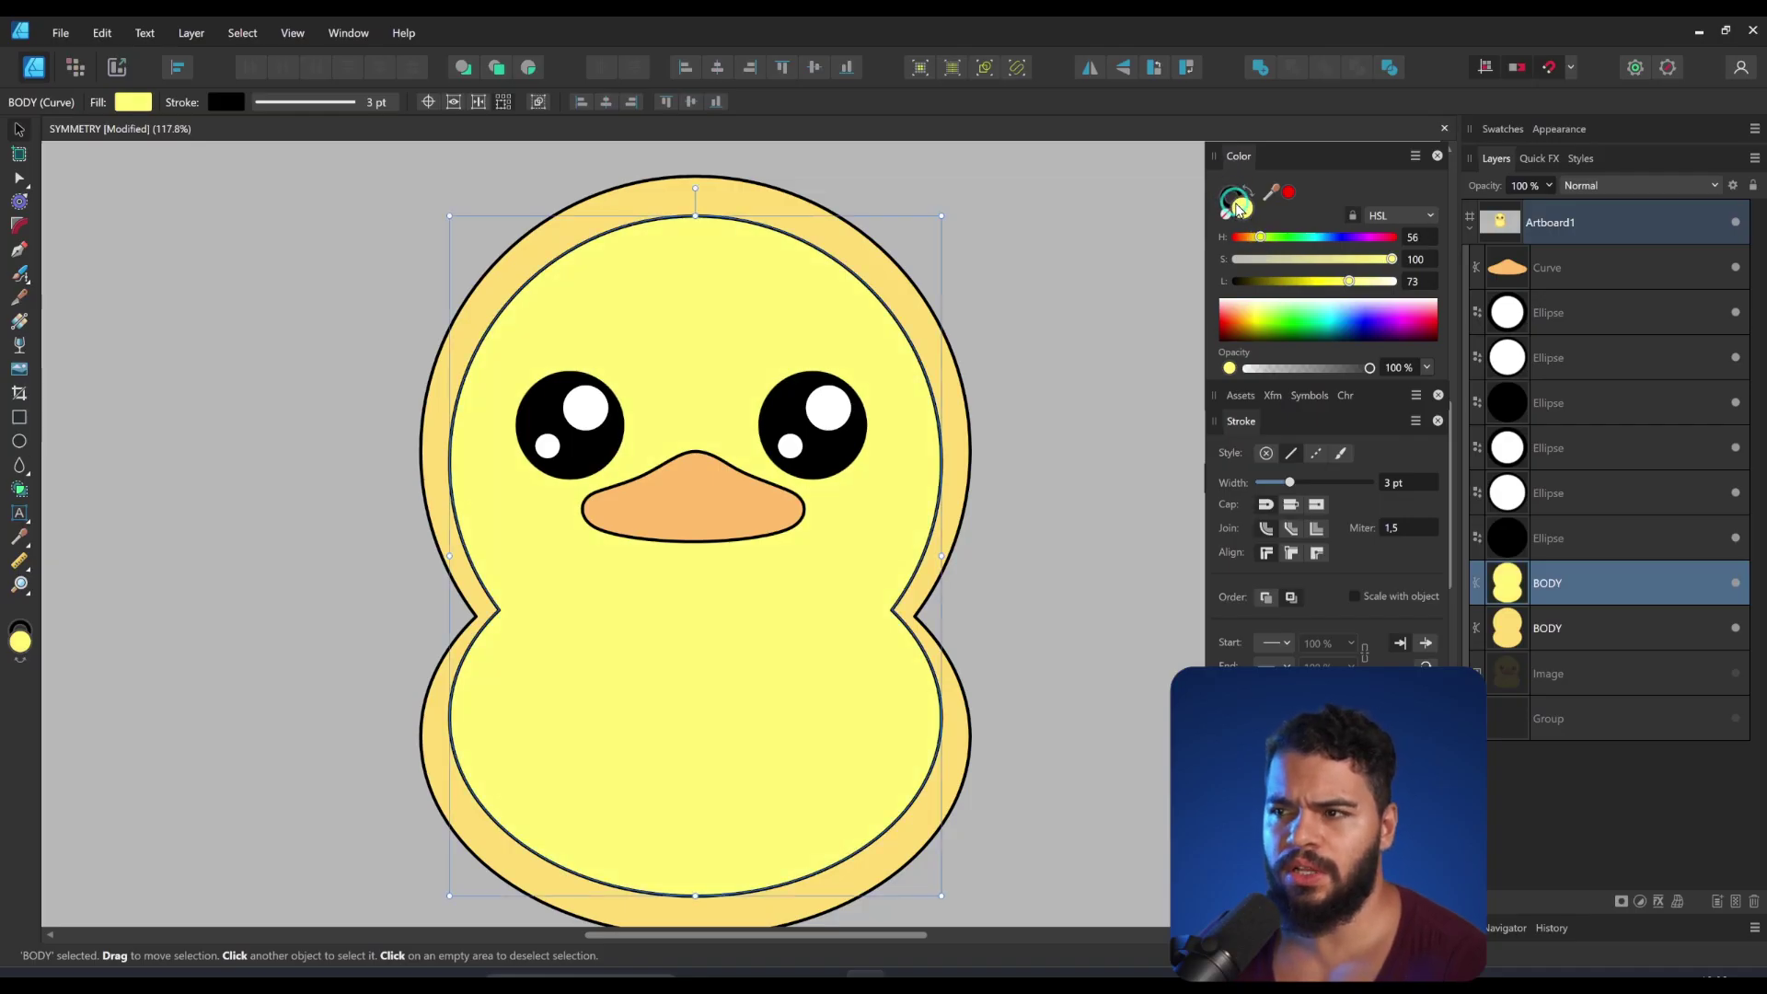
pyautogui.click(1223, 214)
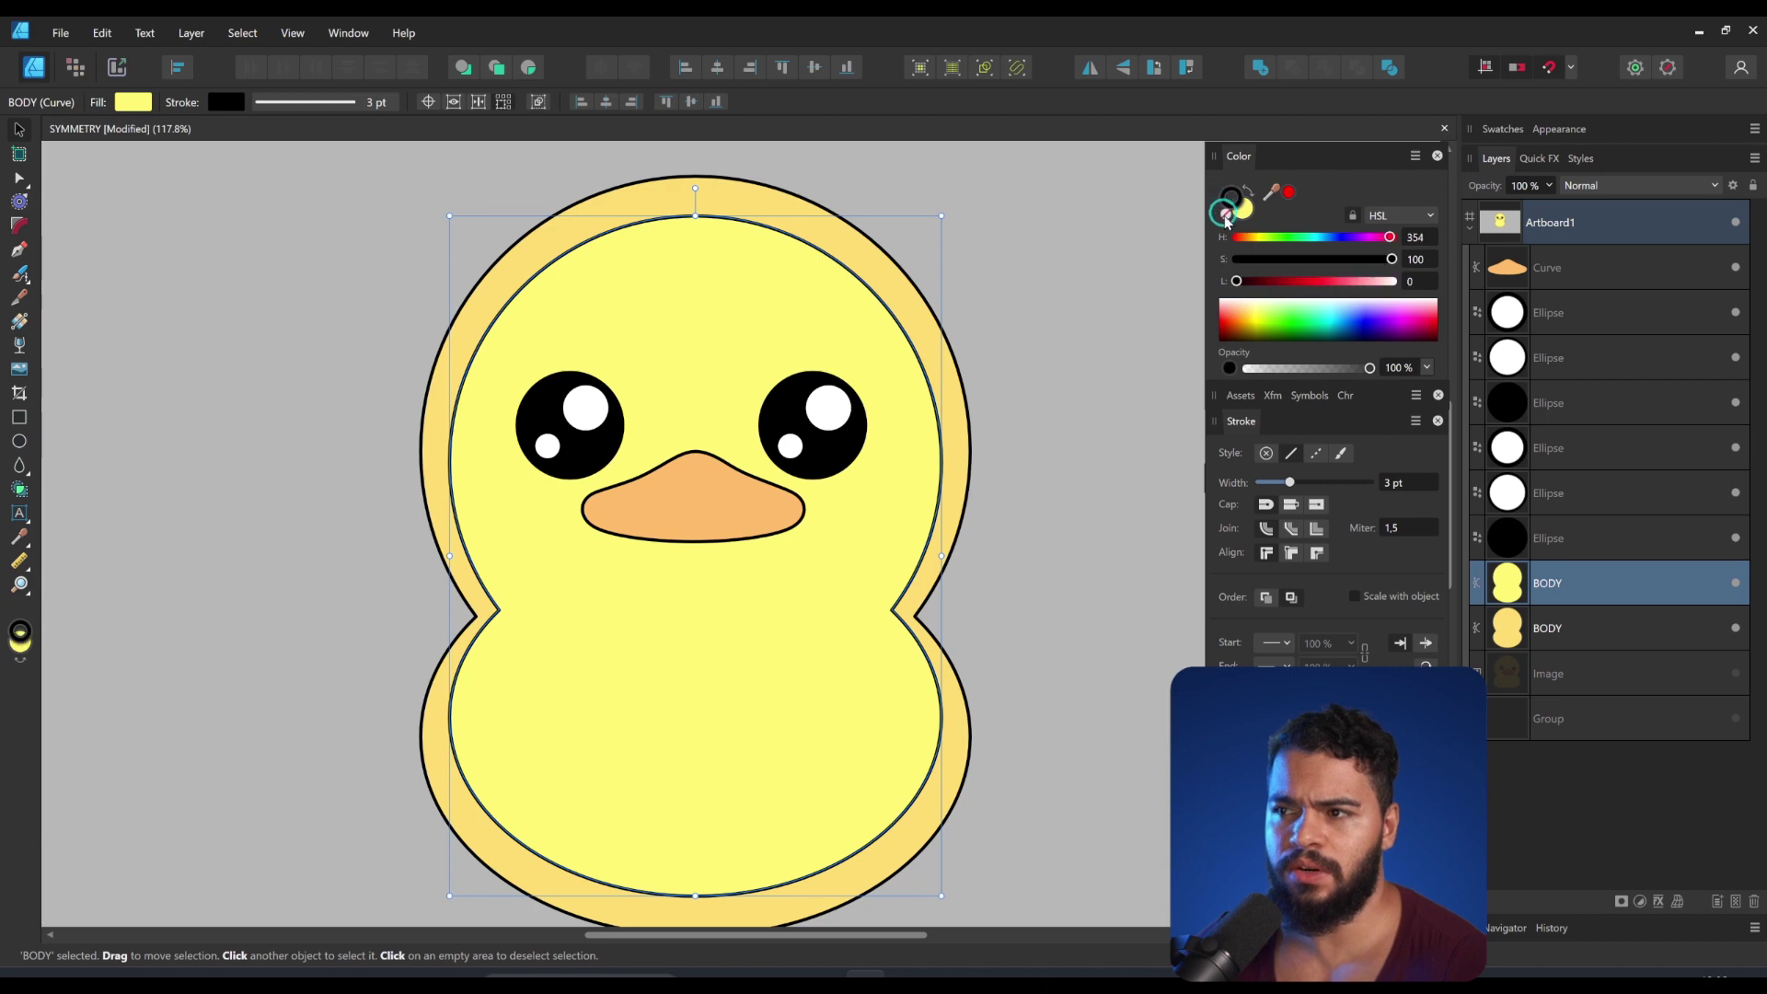
pyautogui.click(1226, 215)
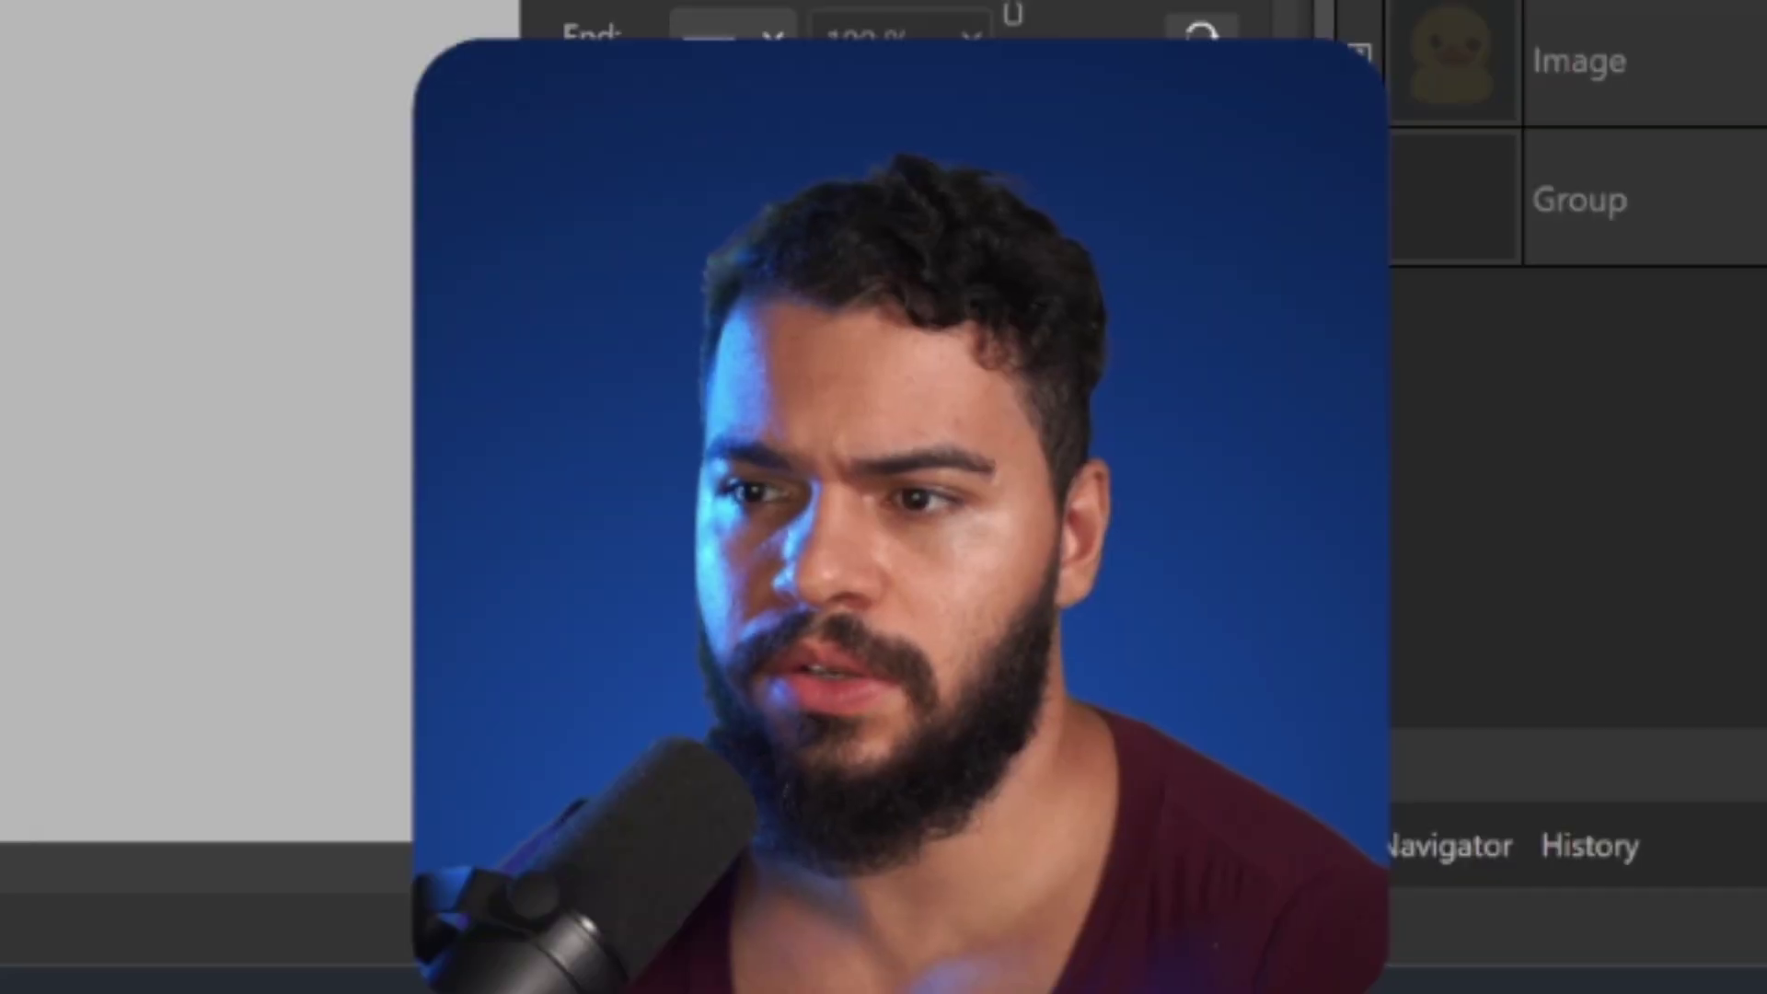
pyautogui.press('z')
pyautogui.press('v')
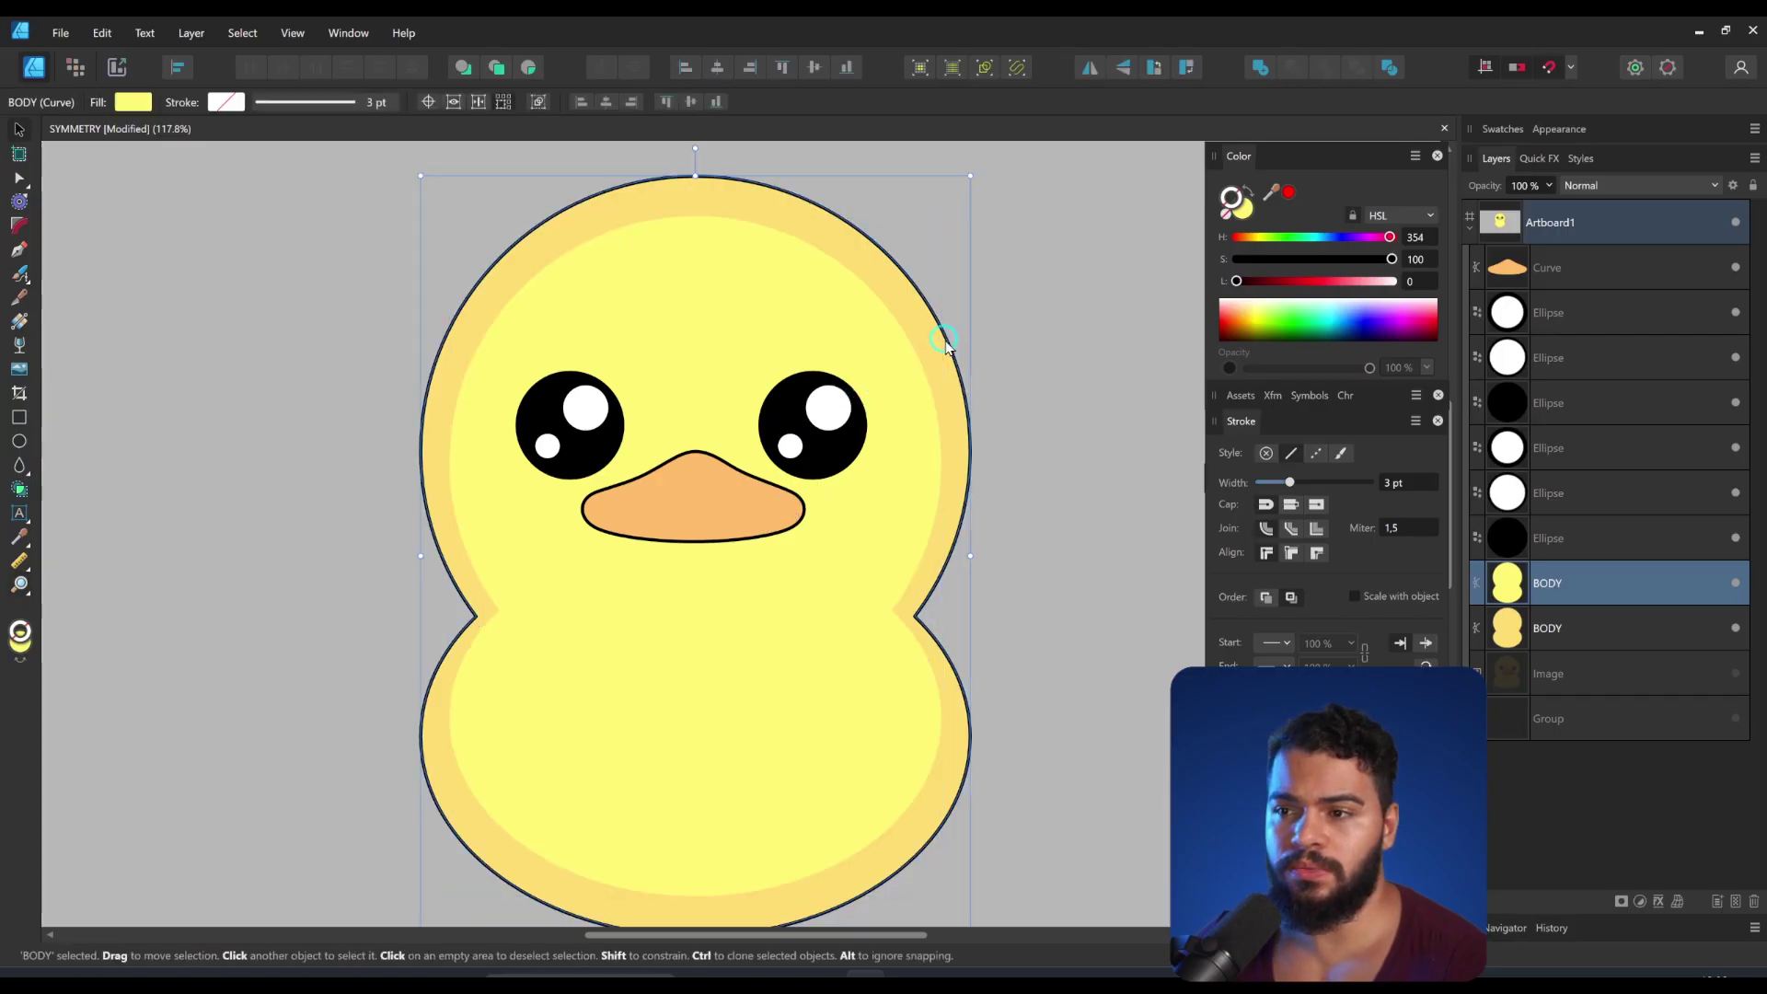
# Step: Thicken the larger rear body's black outline to 16.9 pt
pyautogui.click(934, 391)
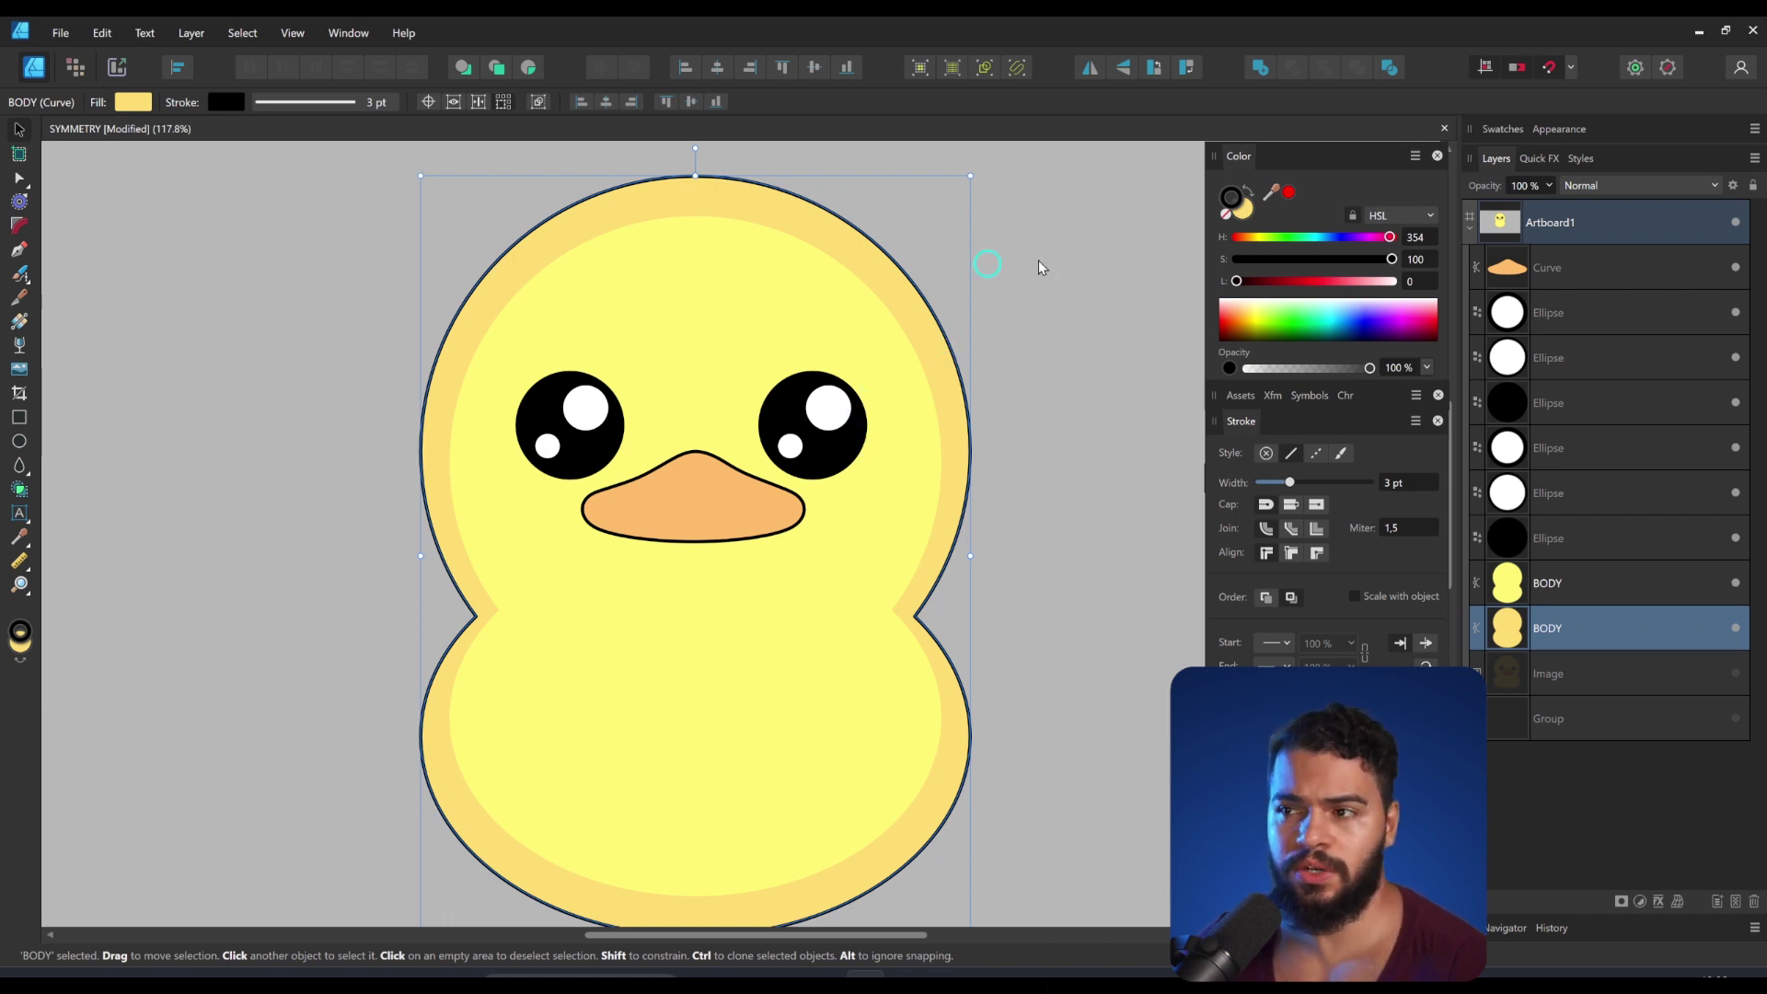
pyautogui.moveTo(1289, 482); pyautogui.dragTo(1313, 482)
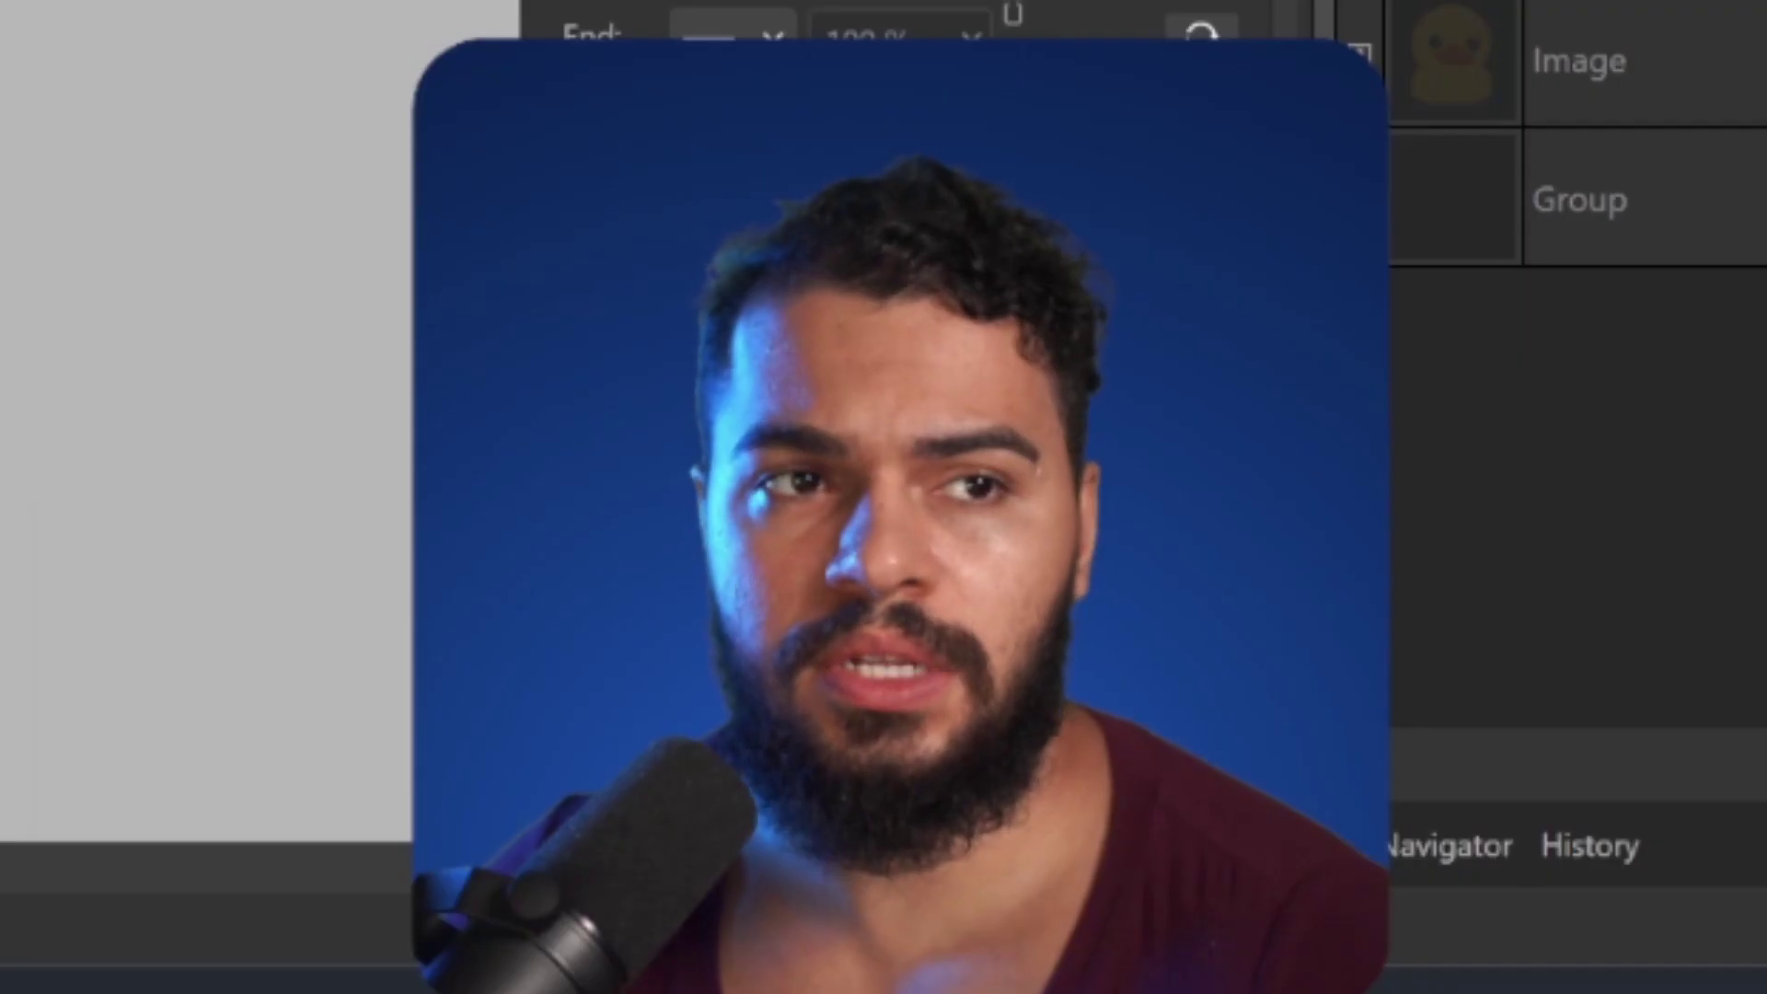
pyautogui.press('z')
pyautogui.keyDown('alt'); pyautogui.click(627, 364); pyautogui.keyUp('alt')
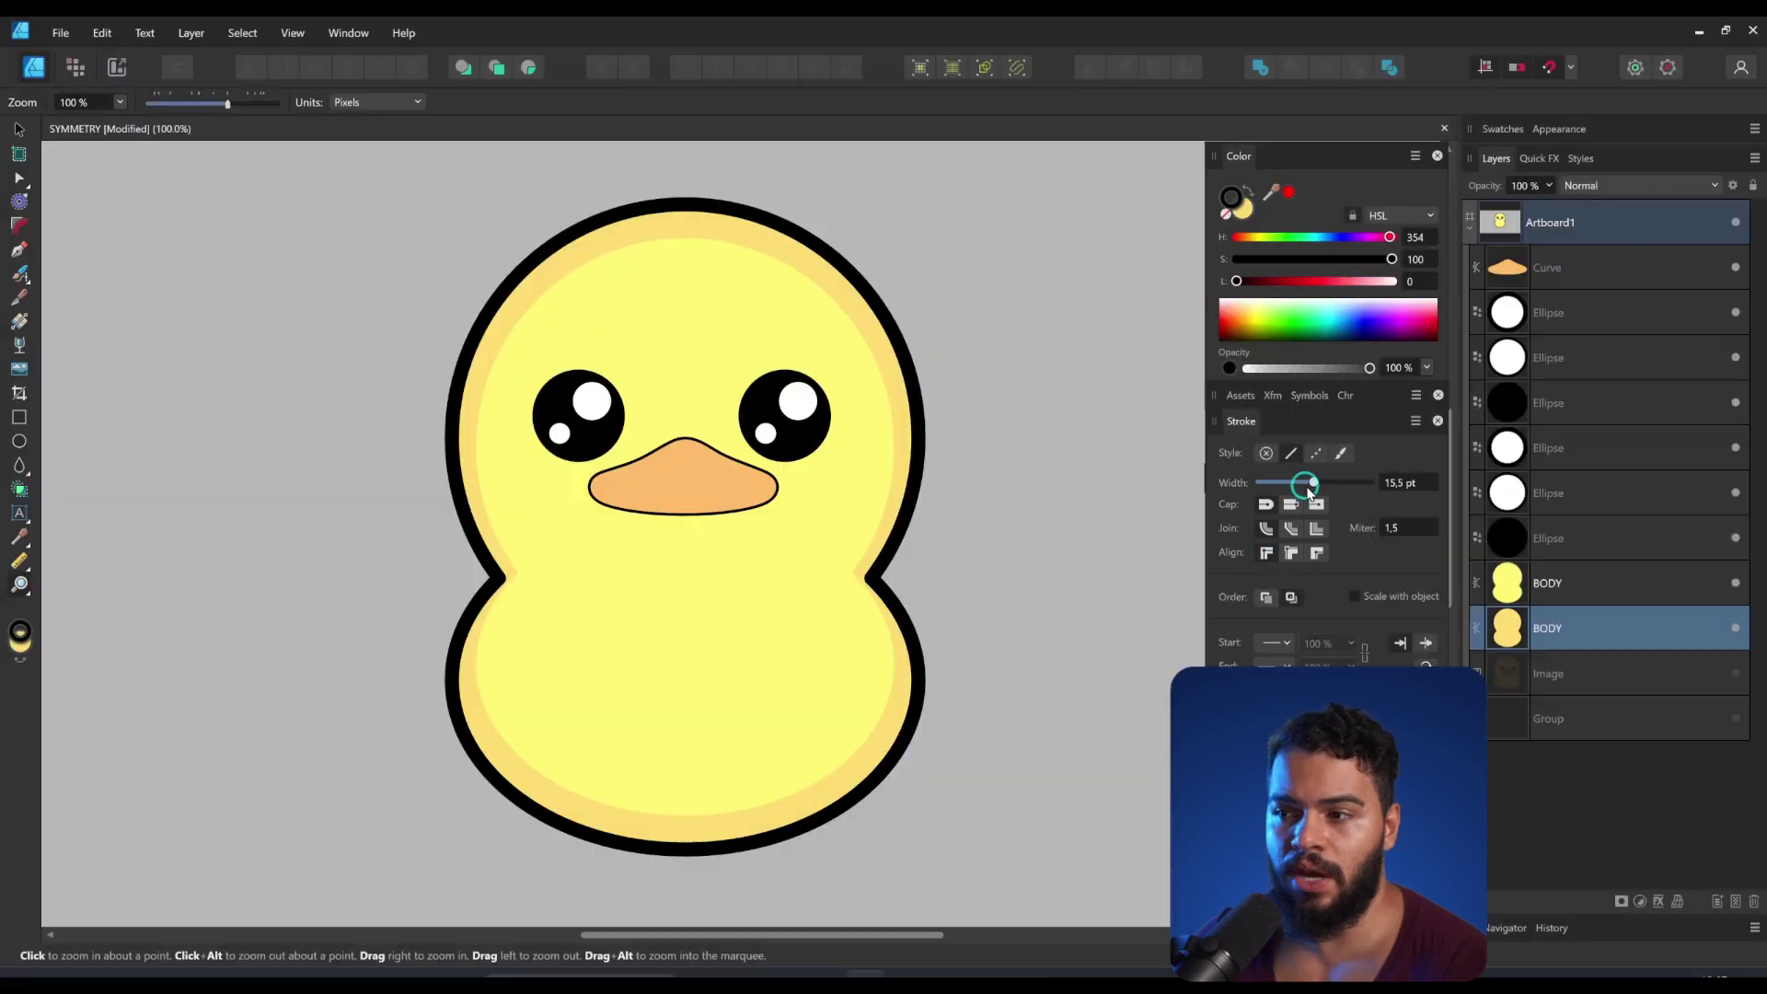
pyautogui.moveTo(1313, 483)
pyautogui.mouseDown()
pyautogui.moveTo(1293, 483)
pyautogui.moveTo(1315, 483)
pyautogui.mouseUp()
# Step: Try the centre and inside stroke alignments on the rear body, and settle on aligning its stroke to the outside
pyautogui.click(1291, 553)
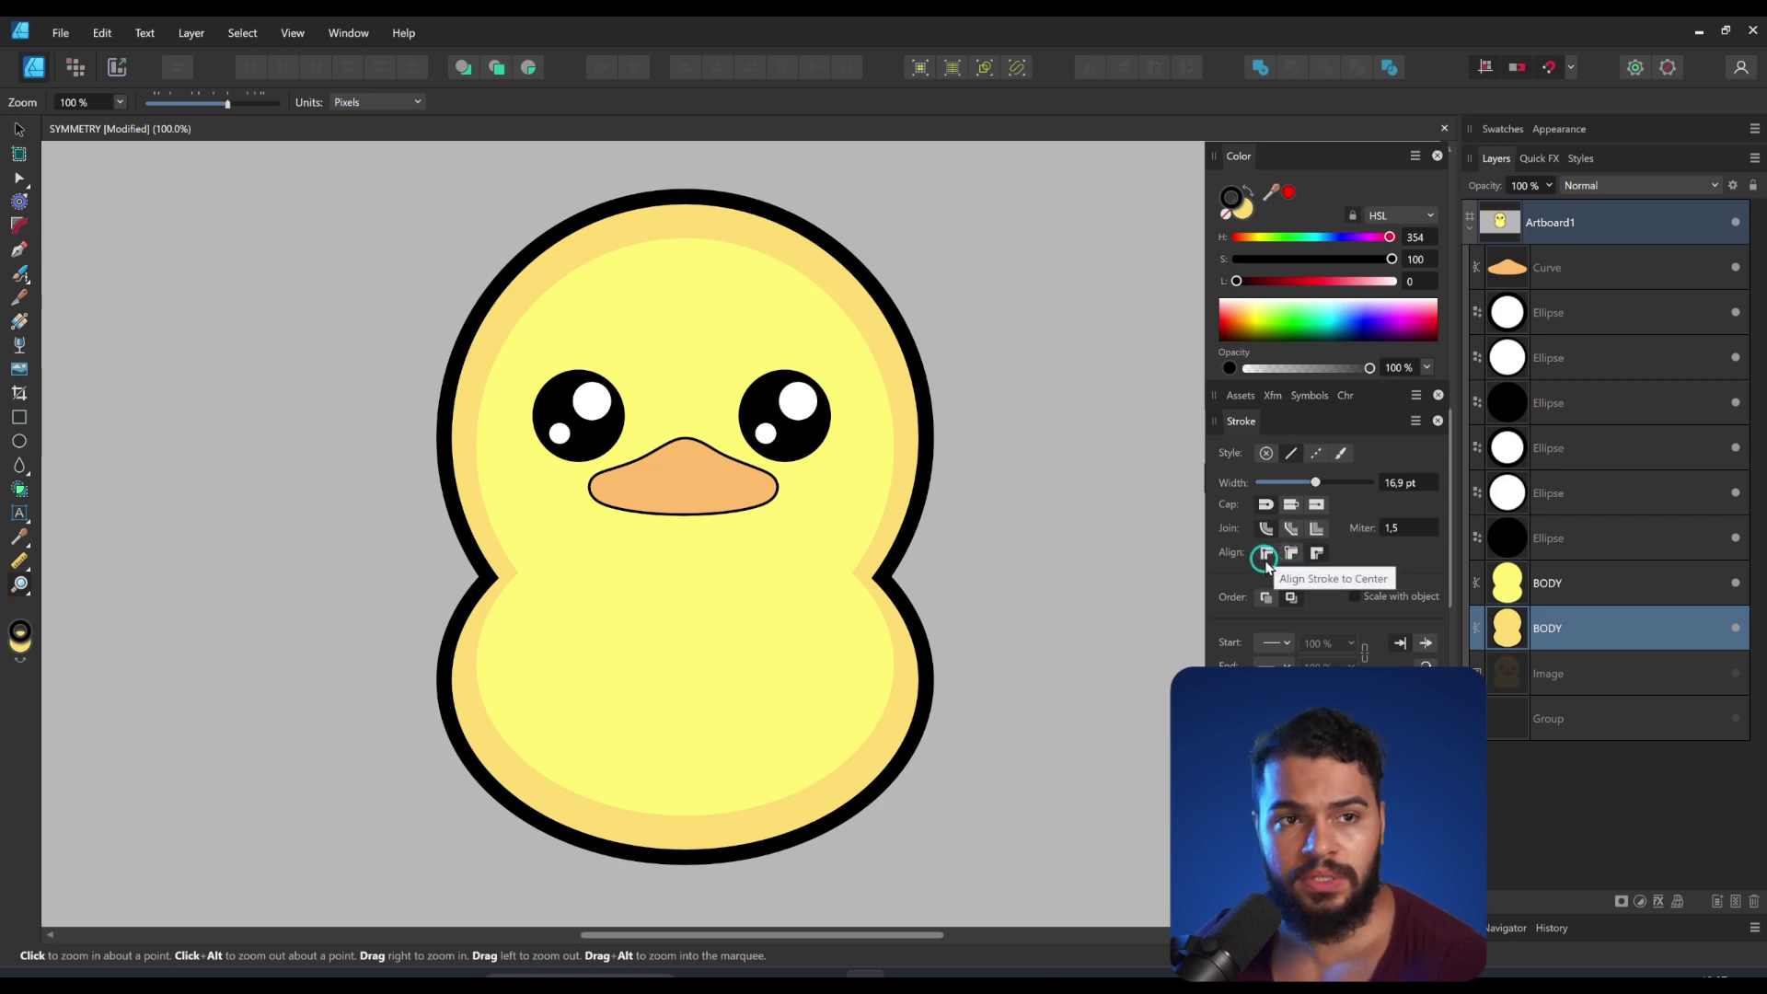
pyautogui.click(1264, 553)
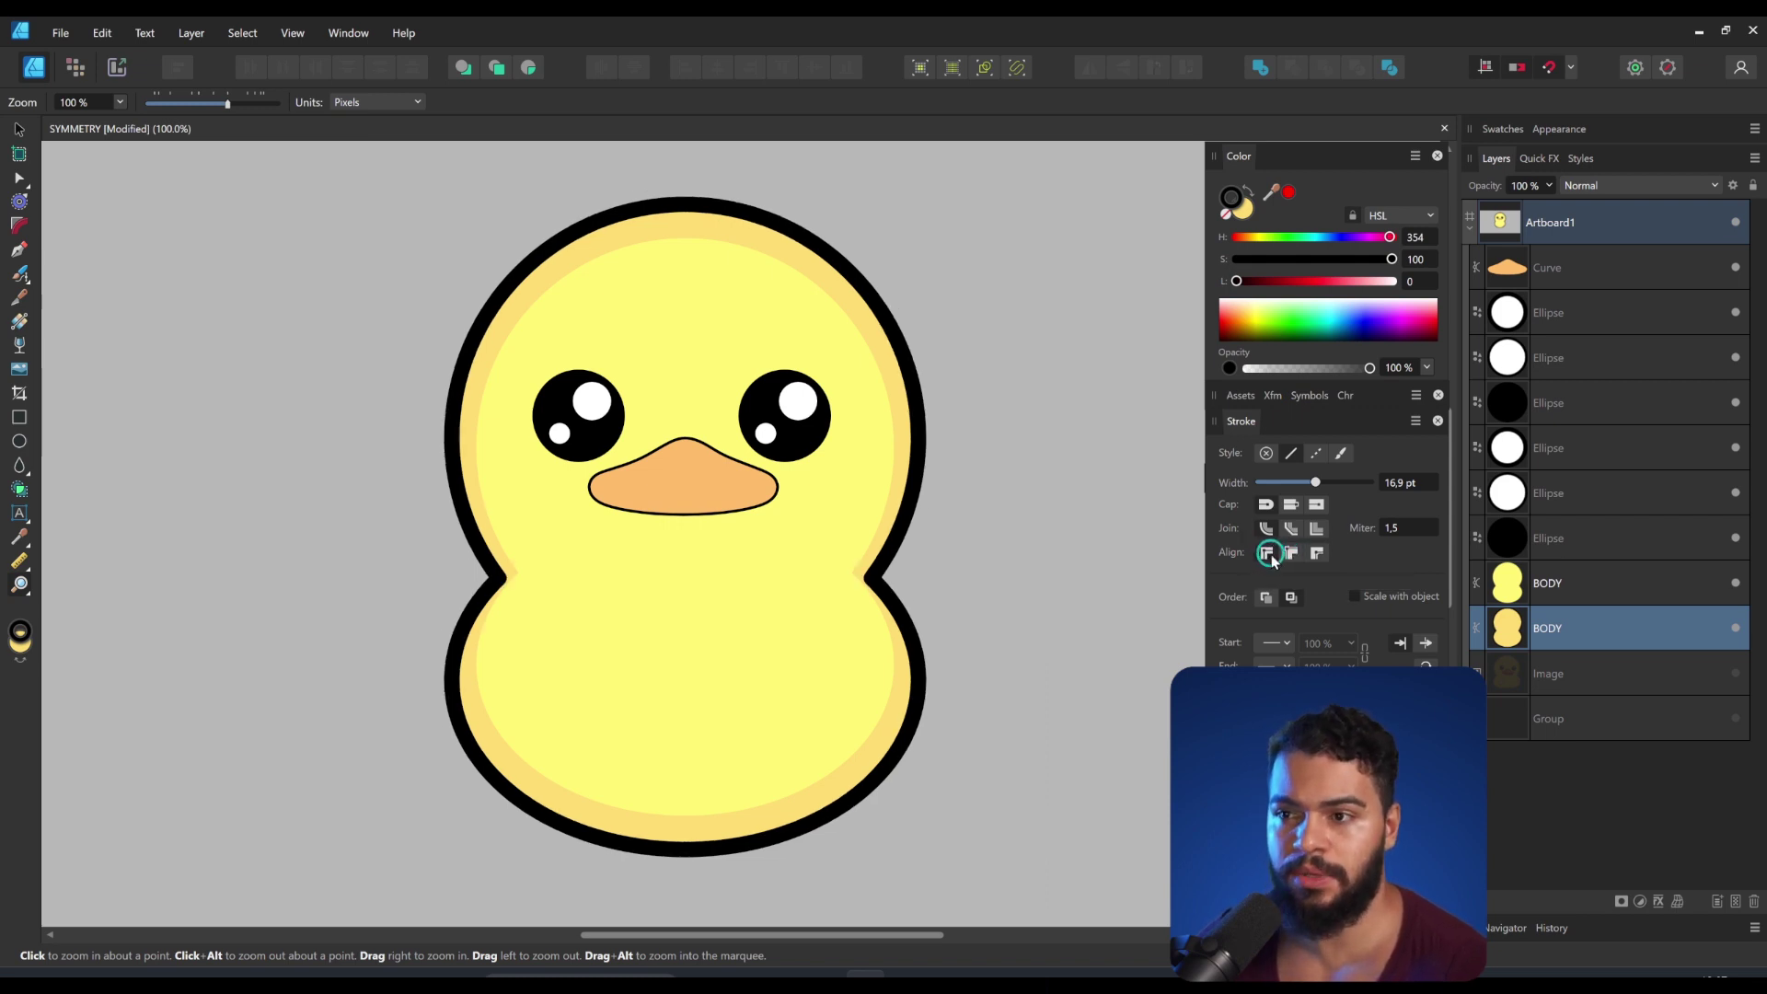
pyautogui.click(1293, 554)
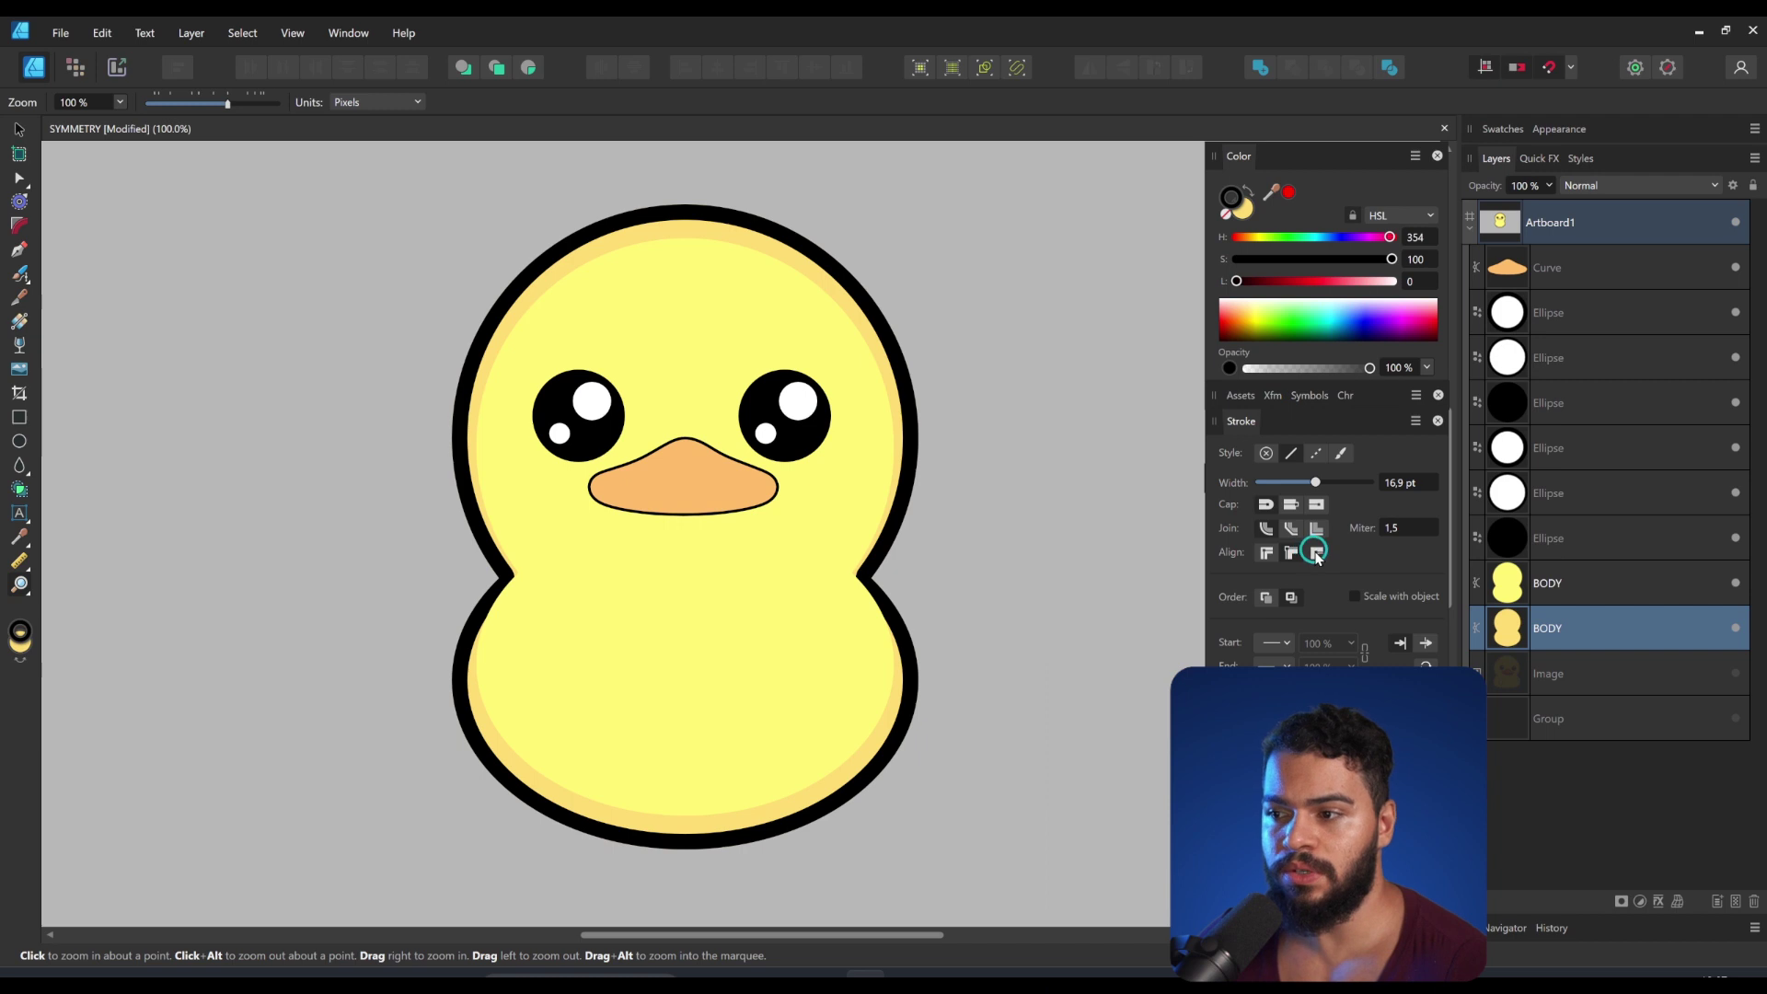
pyautogui.click(1317, 555)
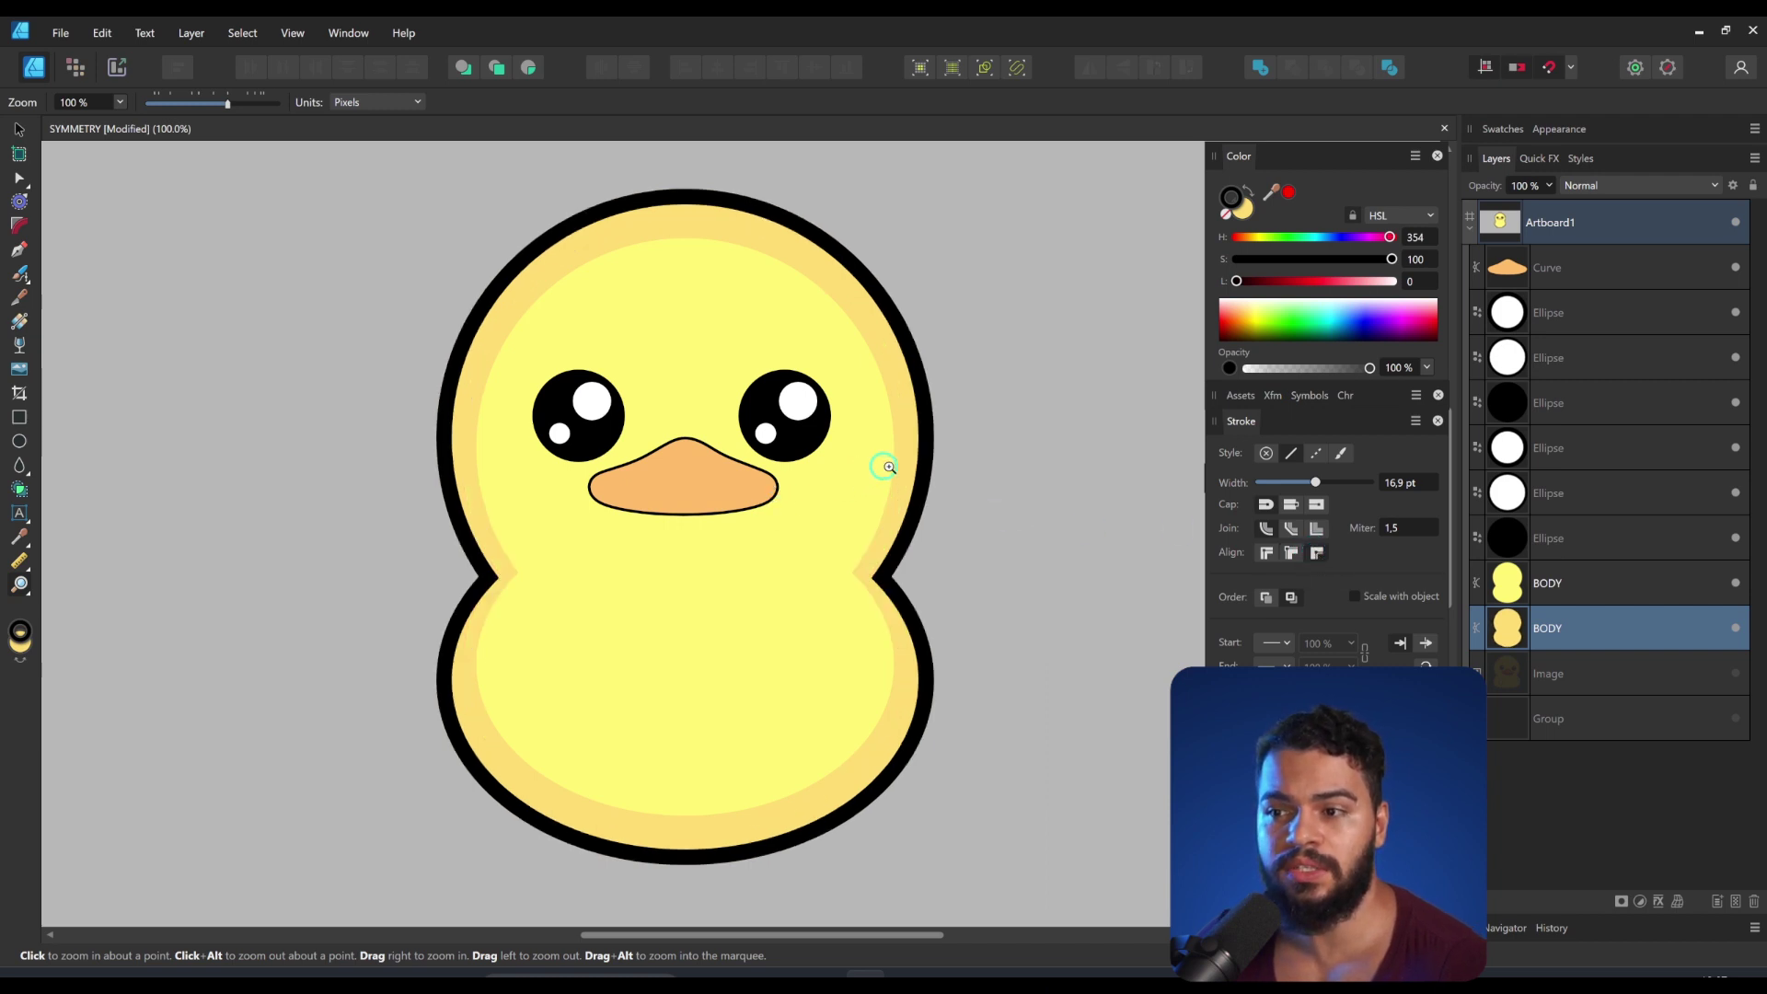
pyautogui.click(1271, 553)
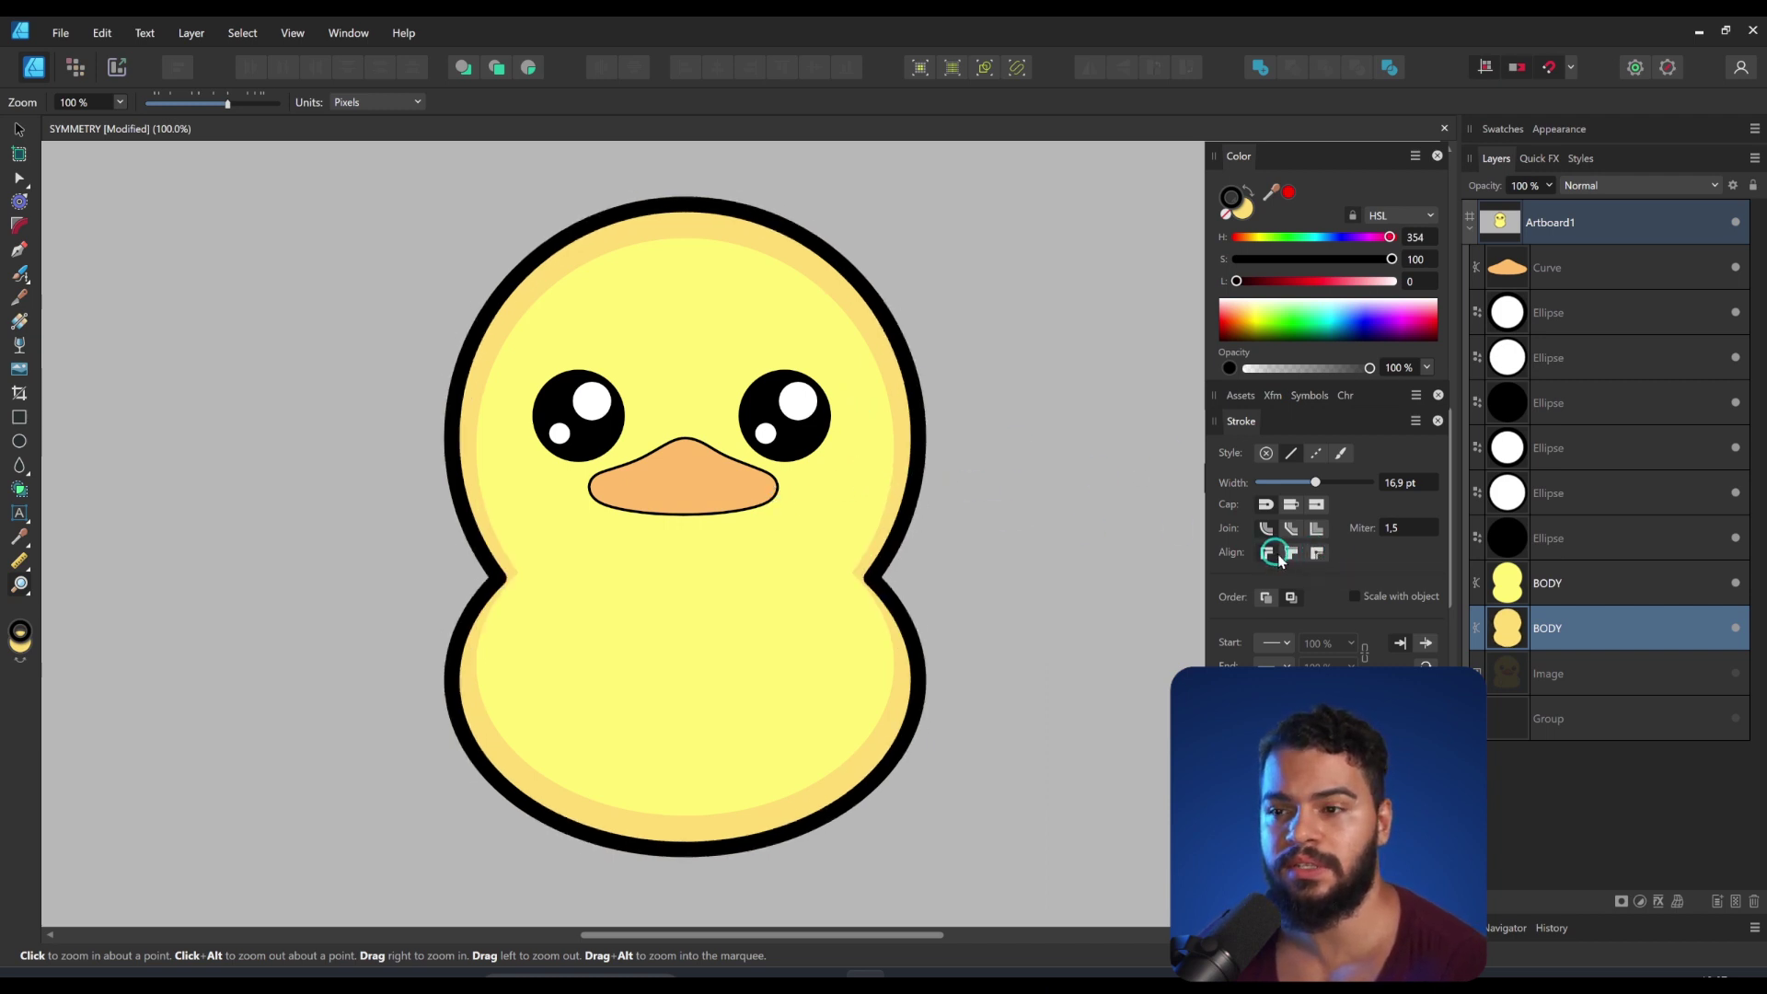
pyautogui.click(1317, 555)
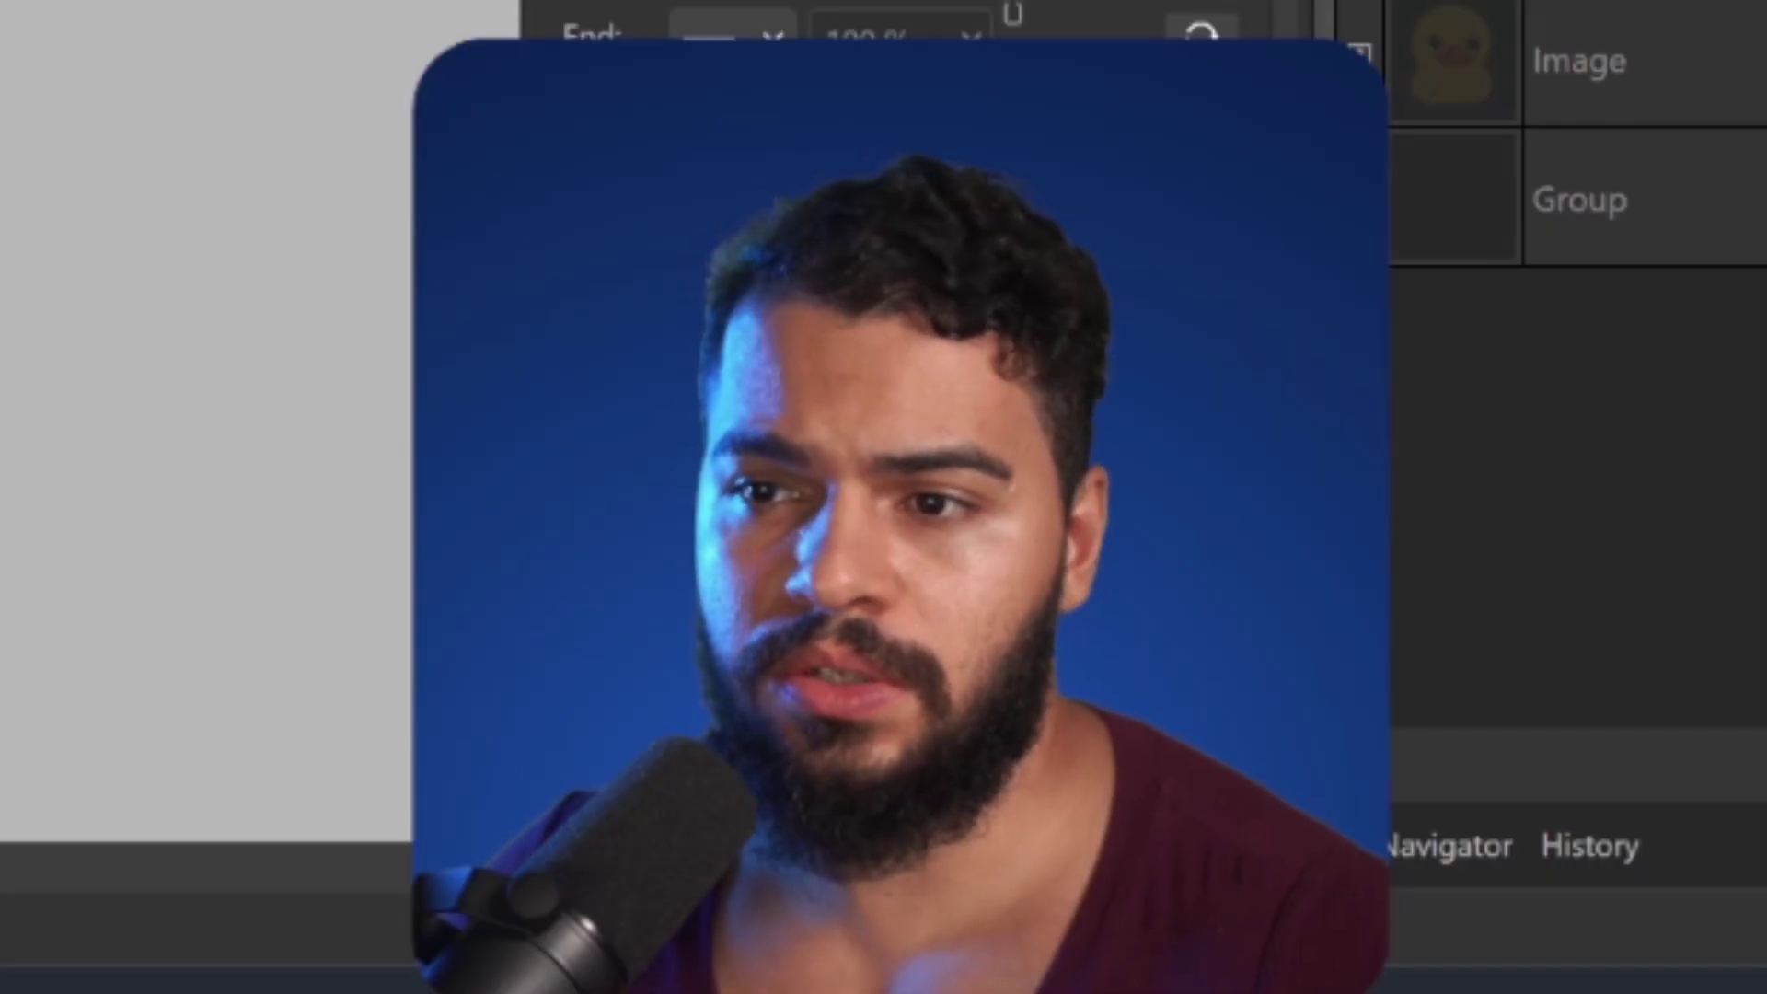
# Step: Thicken the beak's black outline, then select the larger white highlight in the left eye
pyautogui.press('v')
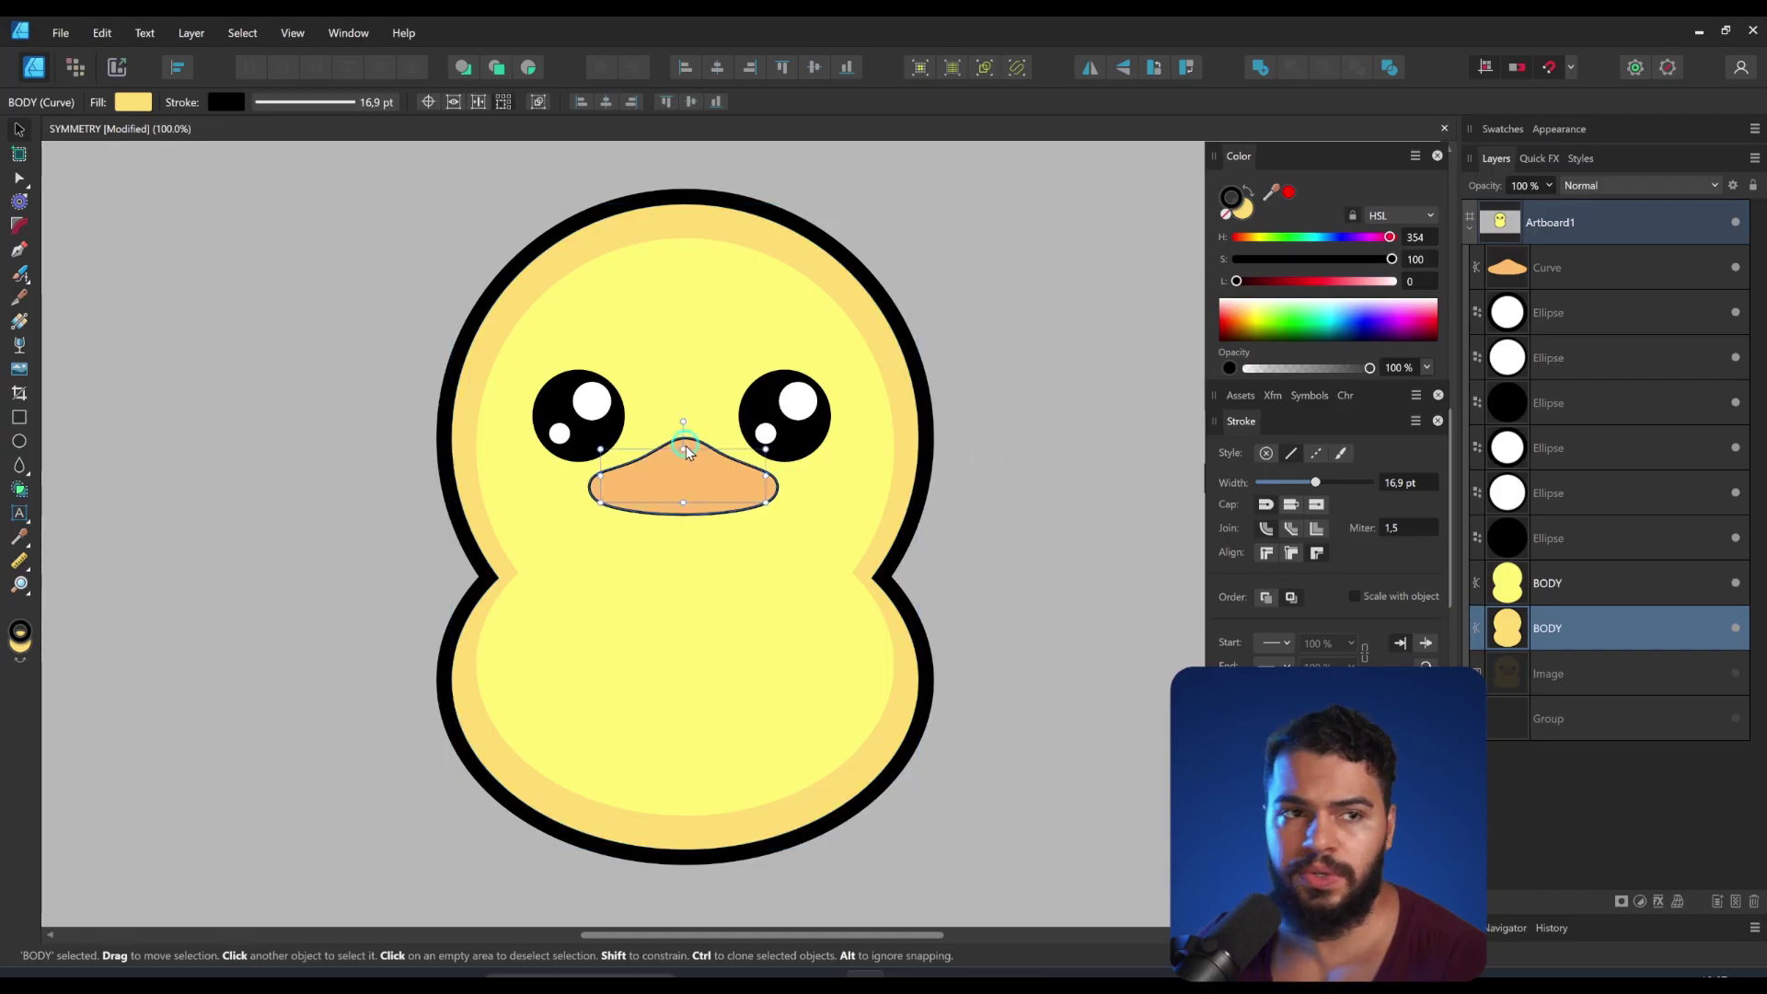
pyautogui.click(685, 451)
pyautogui.moveTo(1290, 483); pyautogui.dragTo(1307, 495)
pyautogui.click(592, 405)
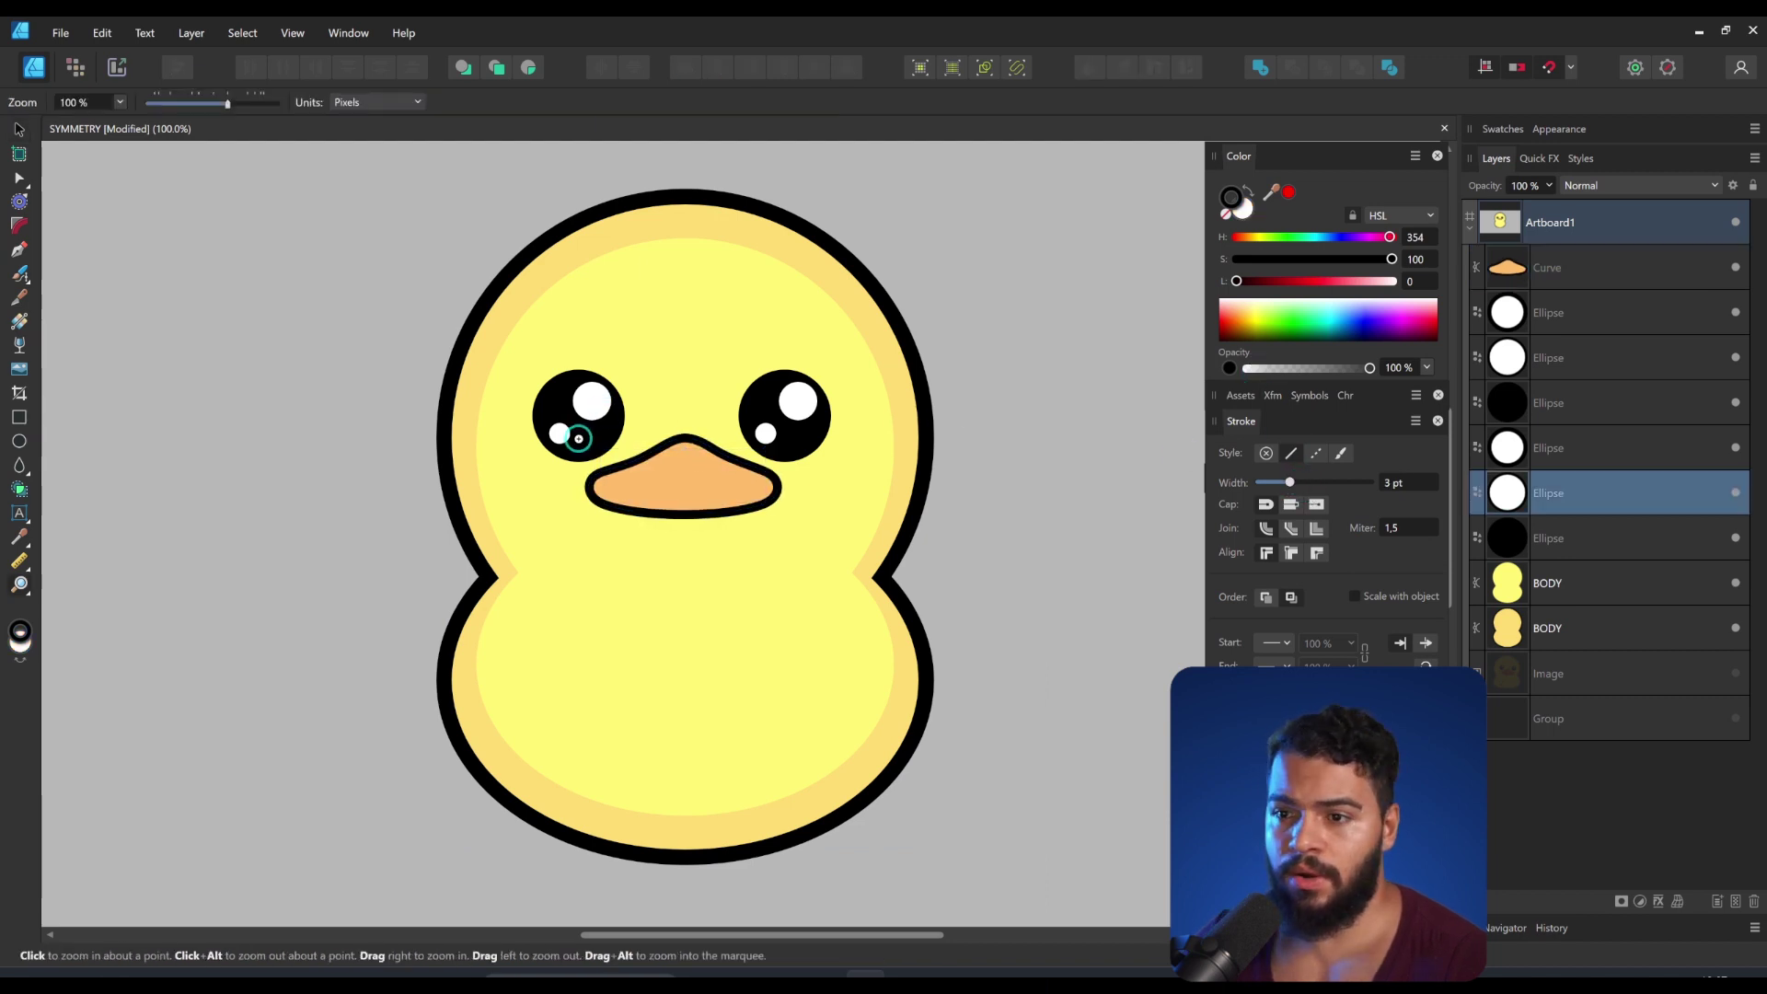
# Step: Add the small highlight and black circle of the left eye to the selection and group the three ellipses
pyautogui.scroll(1, 557, 439)
pyautogui.keyDown('shift'); pyautogui.click(557, 438); pyautogui.keyUp('shift')
pyautogui.keyDown('shift'); pyautogui.click(588, 443); pyautogui.keyUp('shift')
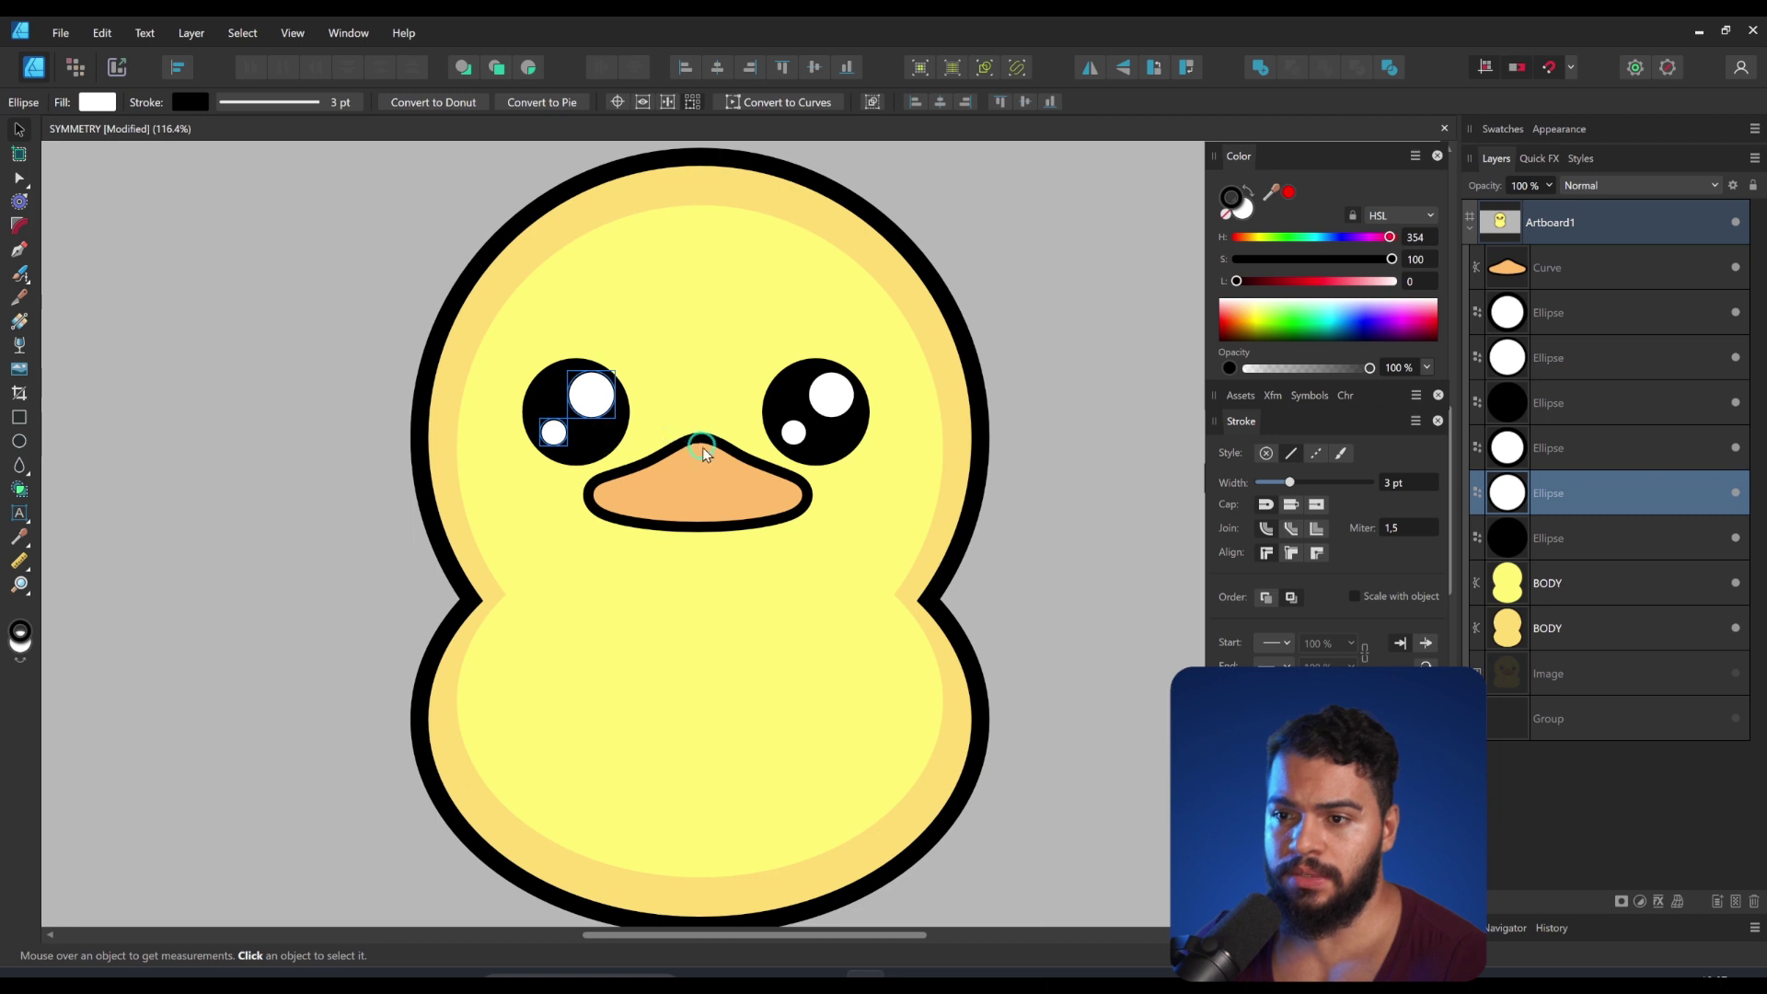
pyautogui.hotkey('ctrl', 'g')
# Step: Group the right eye's black circle with its two white highlights
pyautogui.click(799, 440)
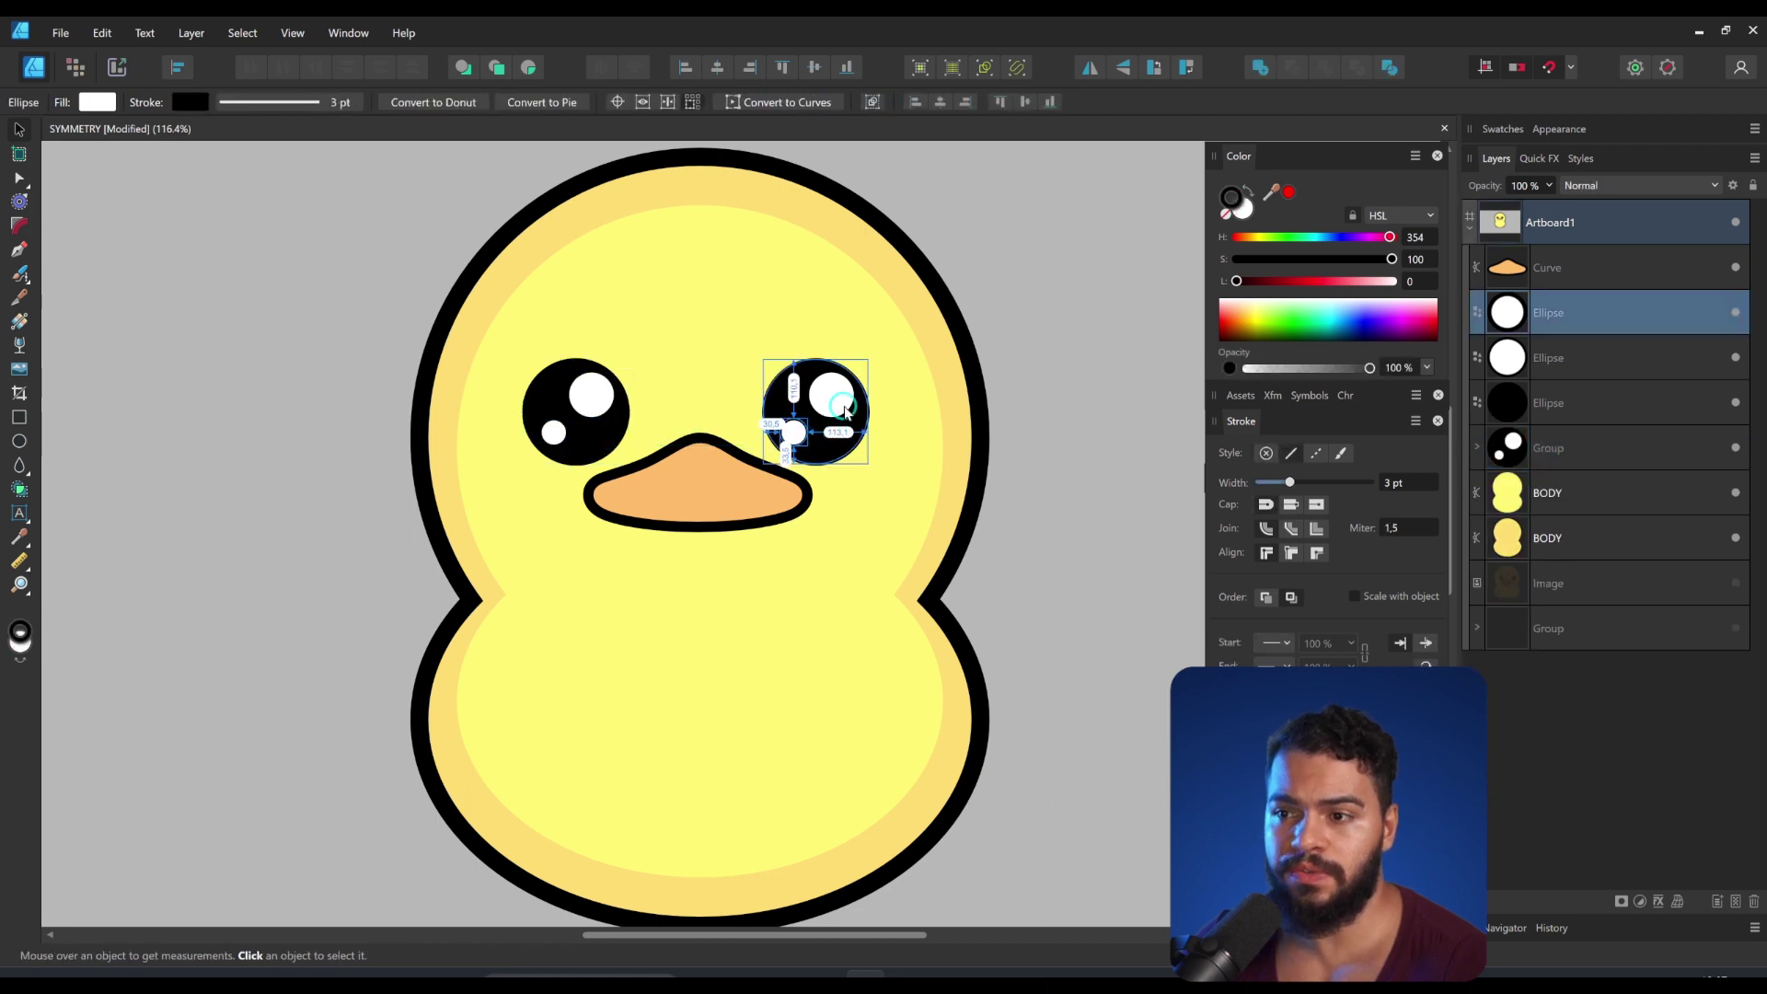
pyautogui.keyDown('shift'); pyautogui.click(851, 447); pyautogui.keyUp('shift')
pyautogui.keyDown('shift'); pyautogui.click(833, 398); pyautogui.keyUp('shift')
pyautogui.hotkey('ctrl', 'g')
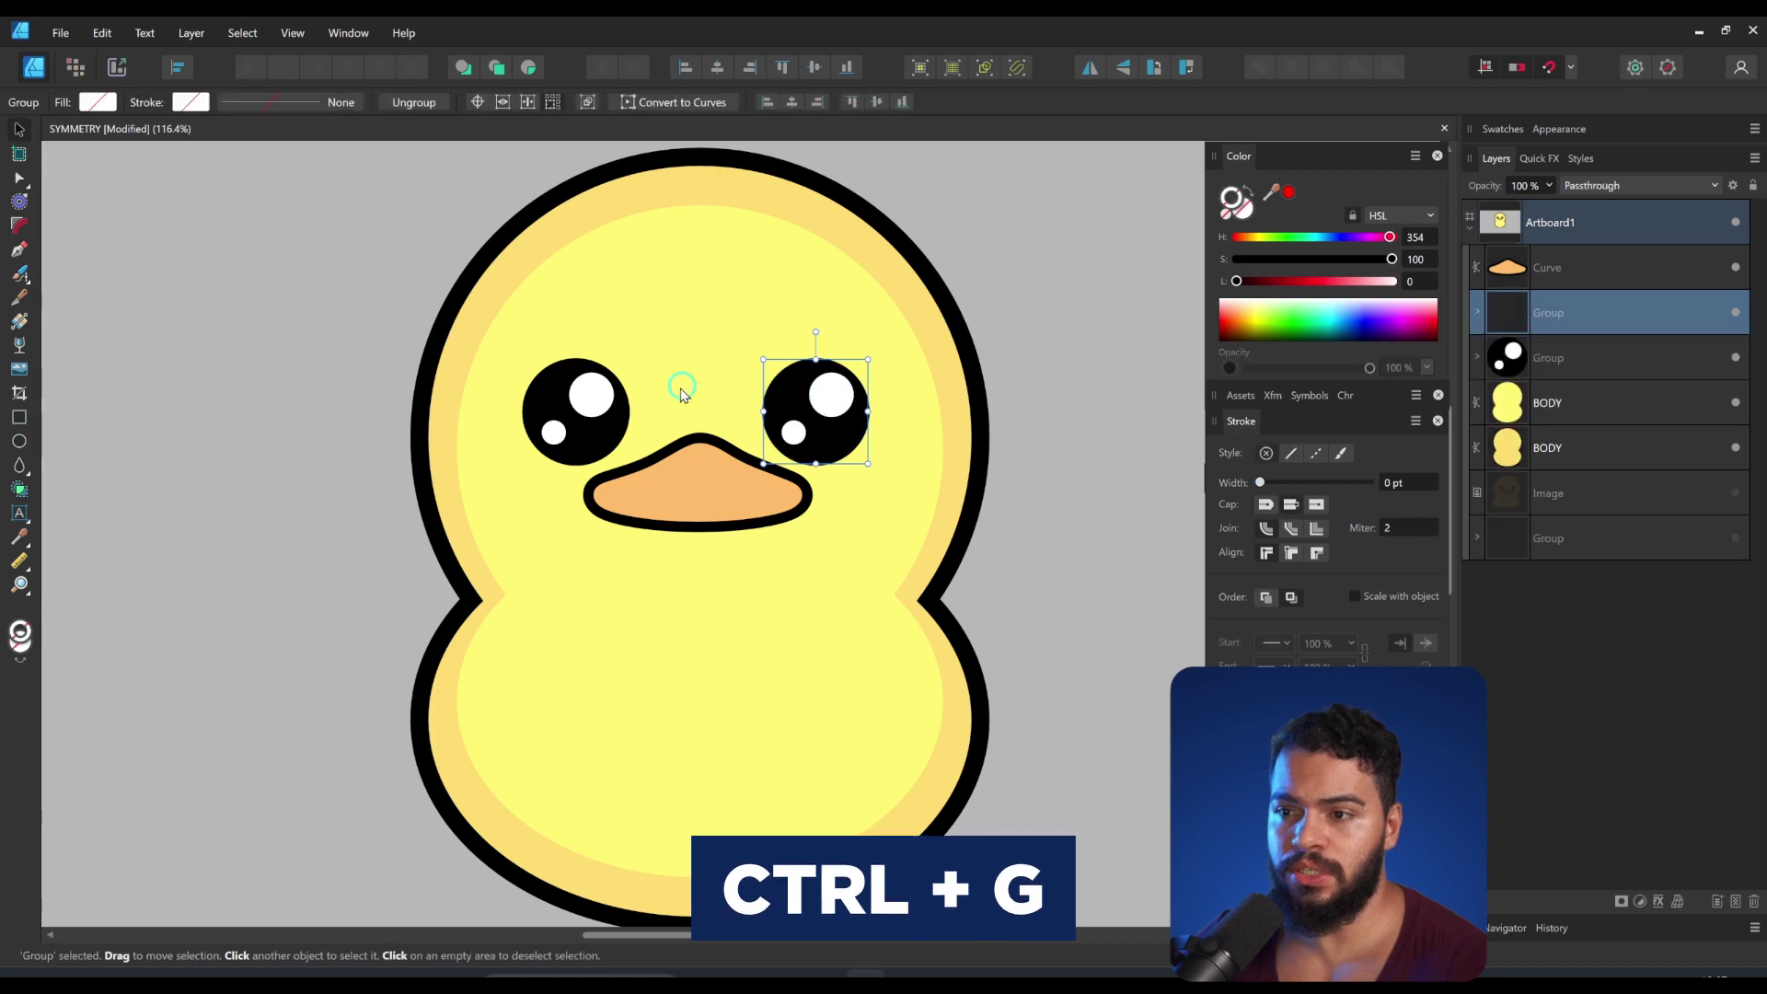
# Step: Spread the grouped eyes further apart by moving the right eye and the left eye slightly outward
pyautogui.keyDown('shift'); pyautogui.click(599, 438); pyautogui.keyUp('shift')
pyautogui.click(851, 448)
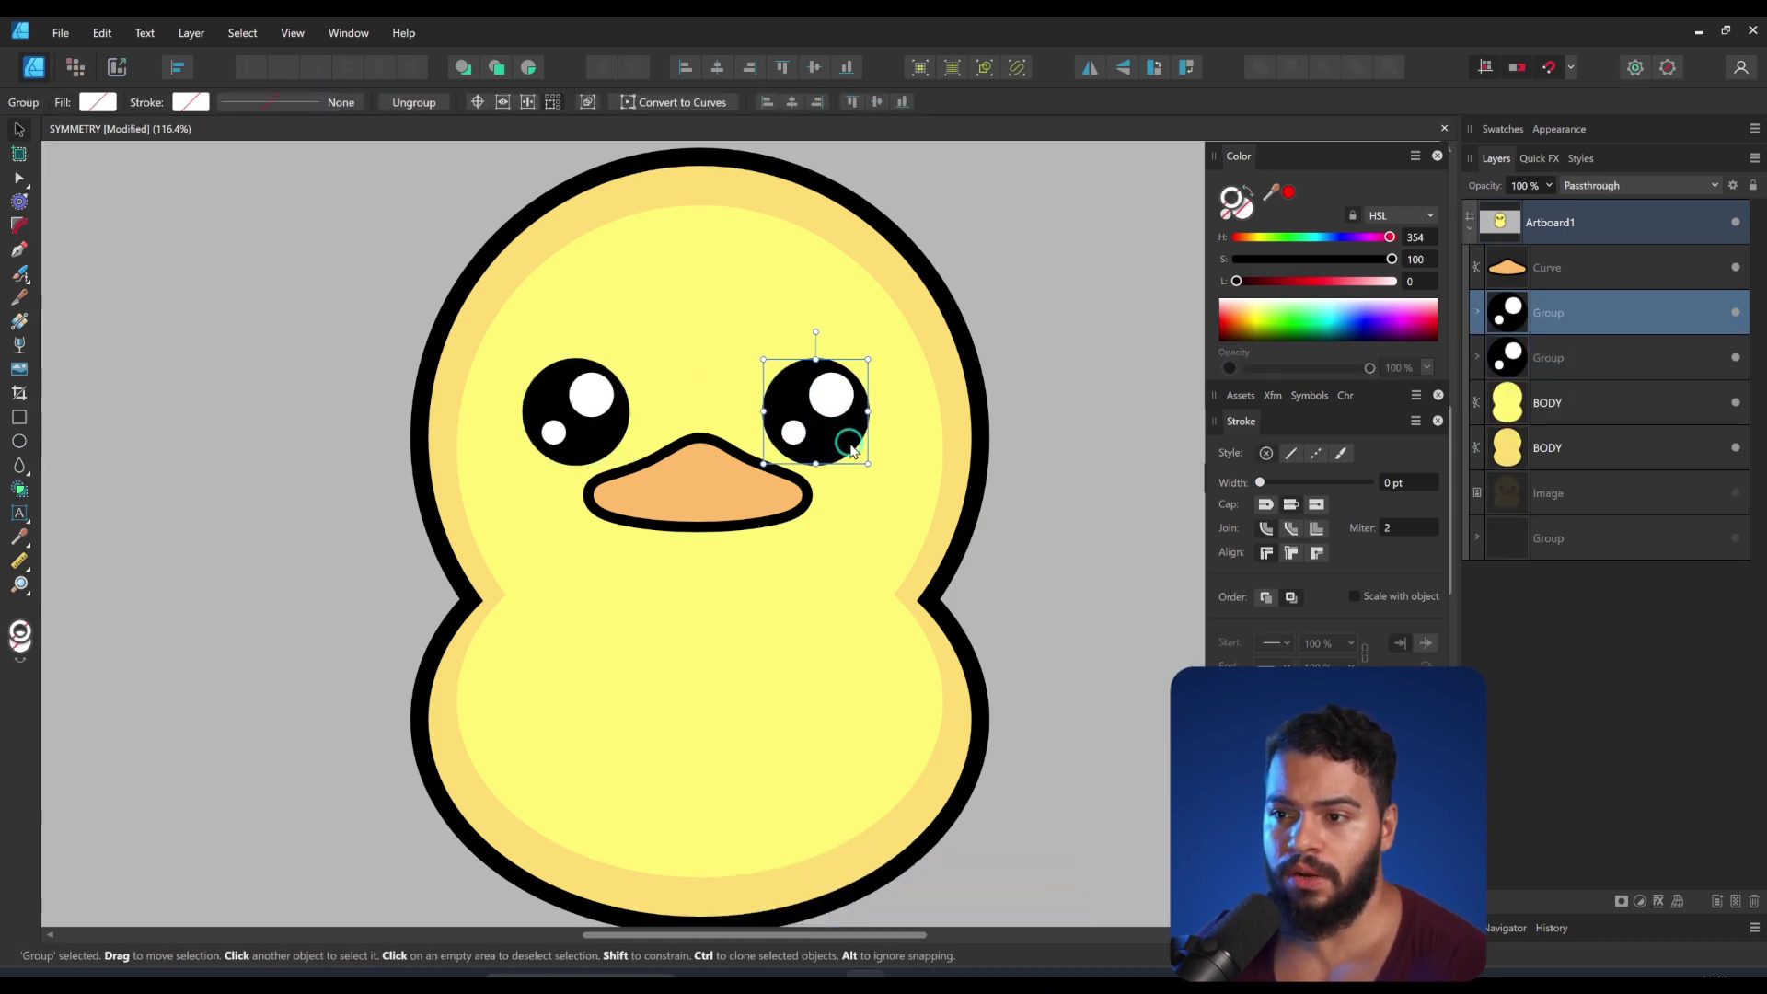
pyautogui.moveTo(838, 443); pyautogui.dragTo(881, 450)
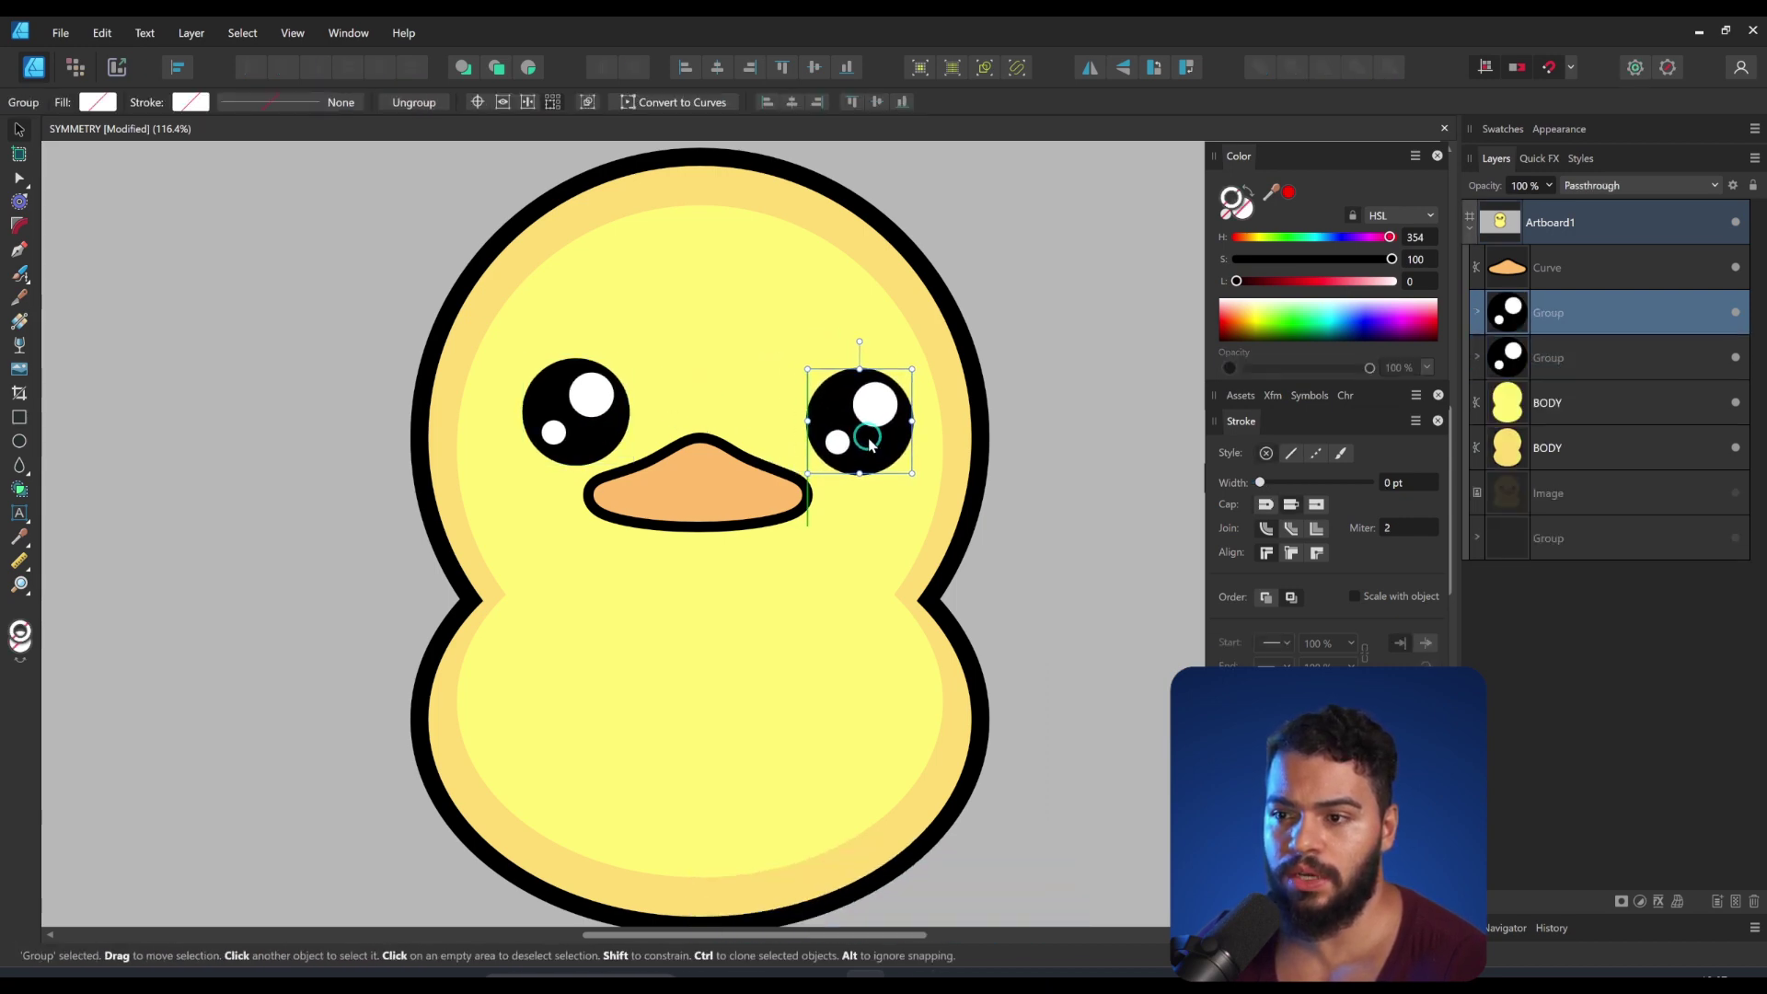
pyautogui.click(596, 436)
pyautogui.moveTo(596, 436); pyautogui.dragTo(559, 444)
# Step: Draw a curved mouth line across the beak with the Pencil tool and adjust its nodes into a smooth smile
pyautogui.hotkey('ctrl', 'space')
pyautogui.moveTo(783, 451)
pyautogui.mouseDown()
pyautogui.moveTo(631, 478)
pyautogui.moveTo(759, 465)
pyautogui.mouseUp()
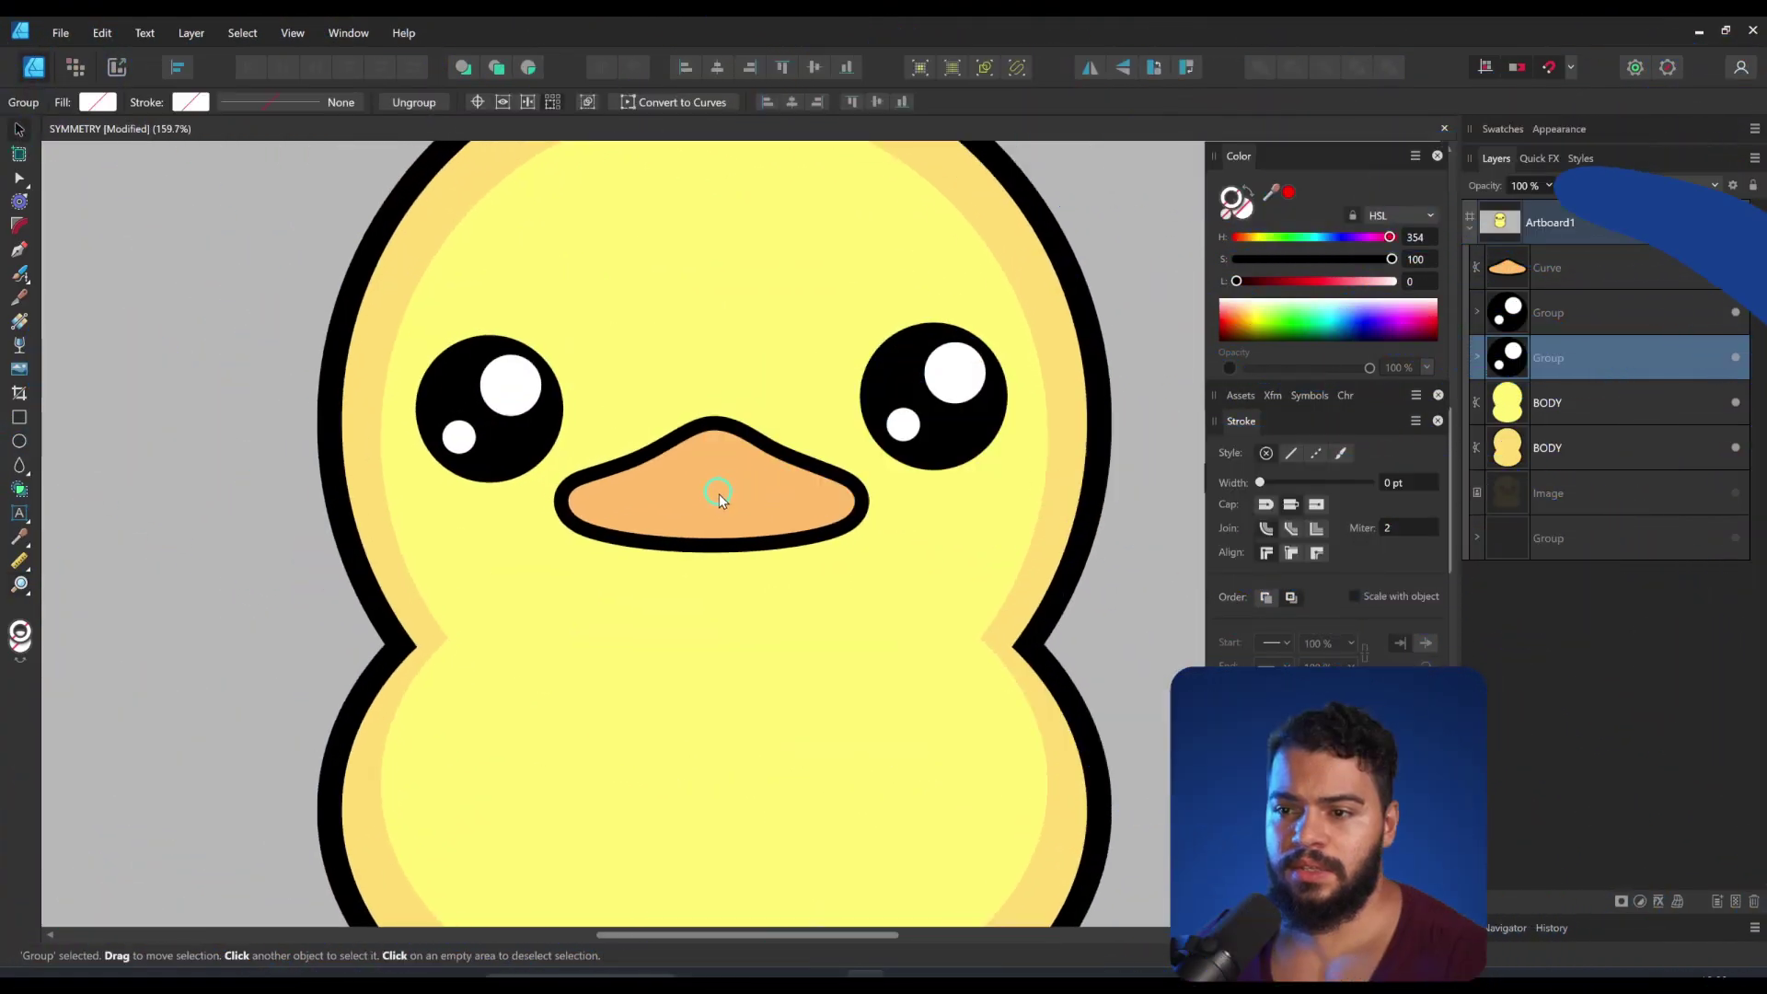
pyautogui.click(727, 496)
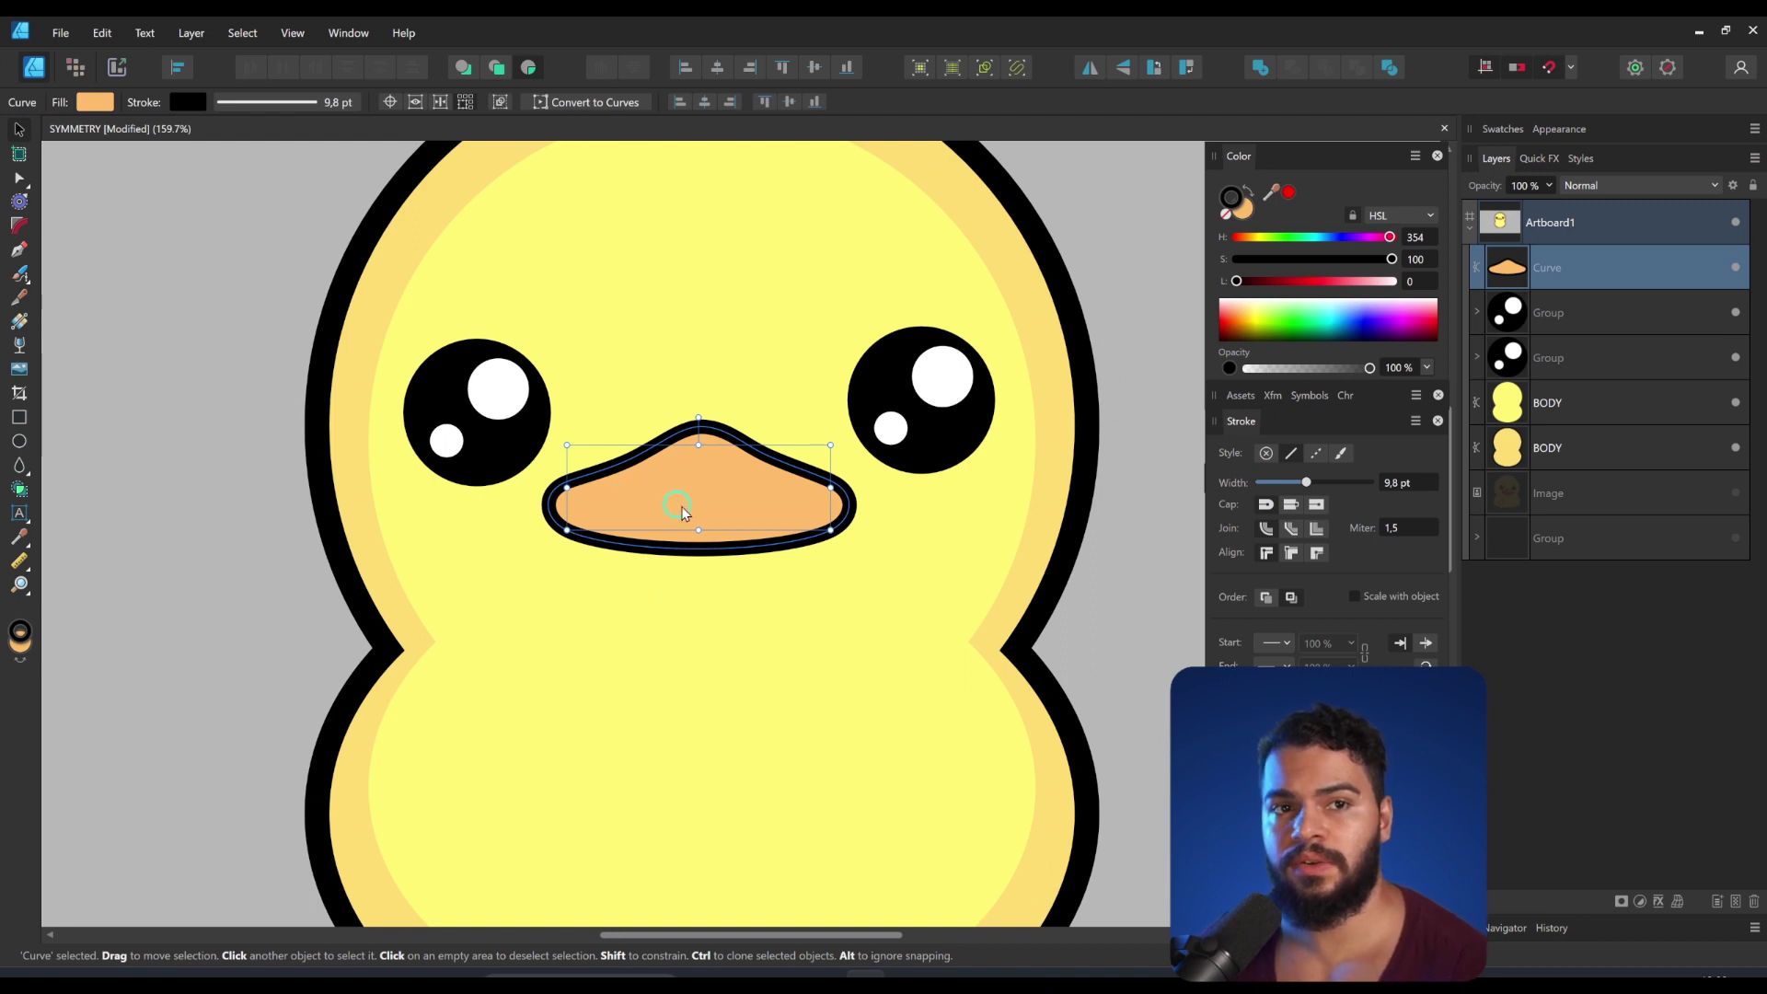
pyautogui.press('n')
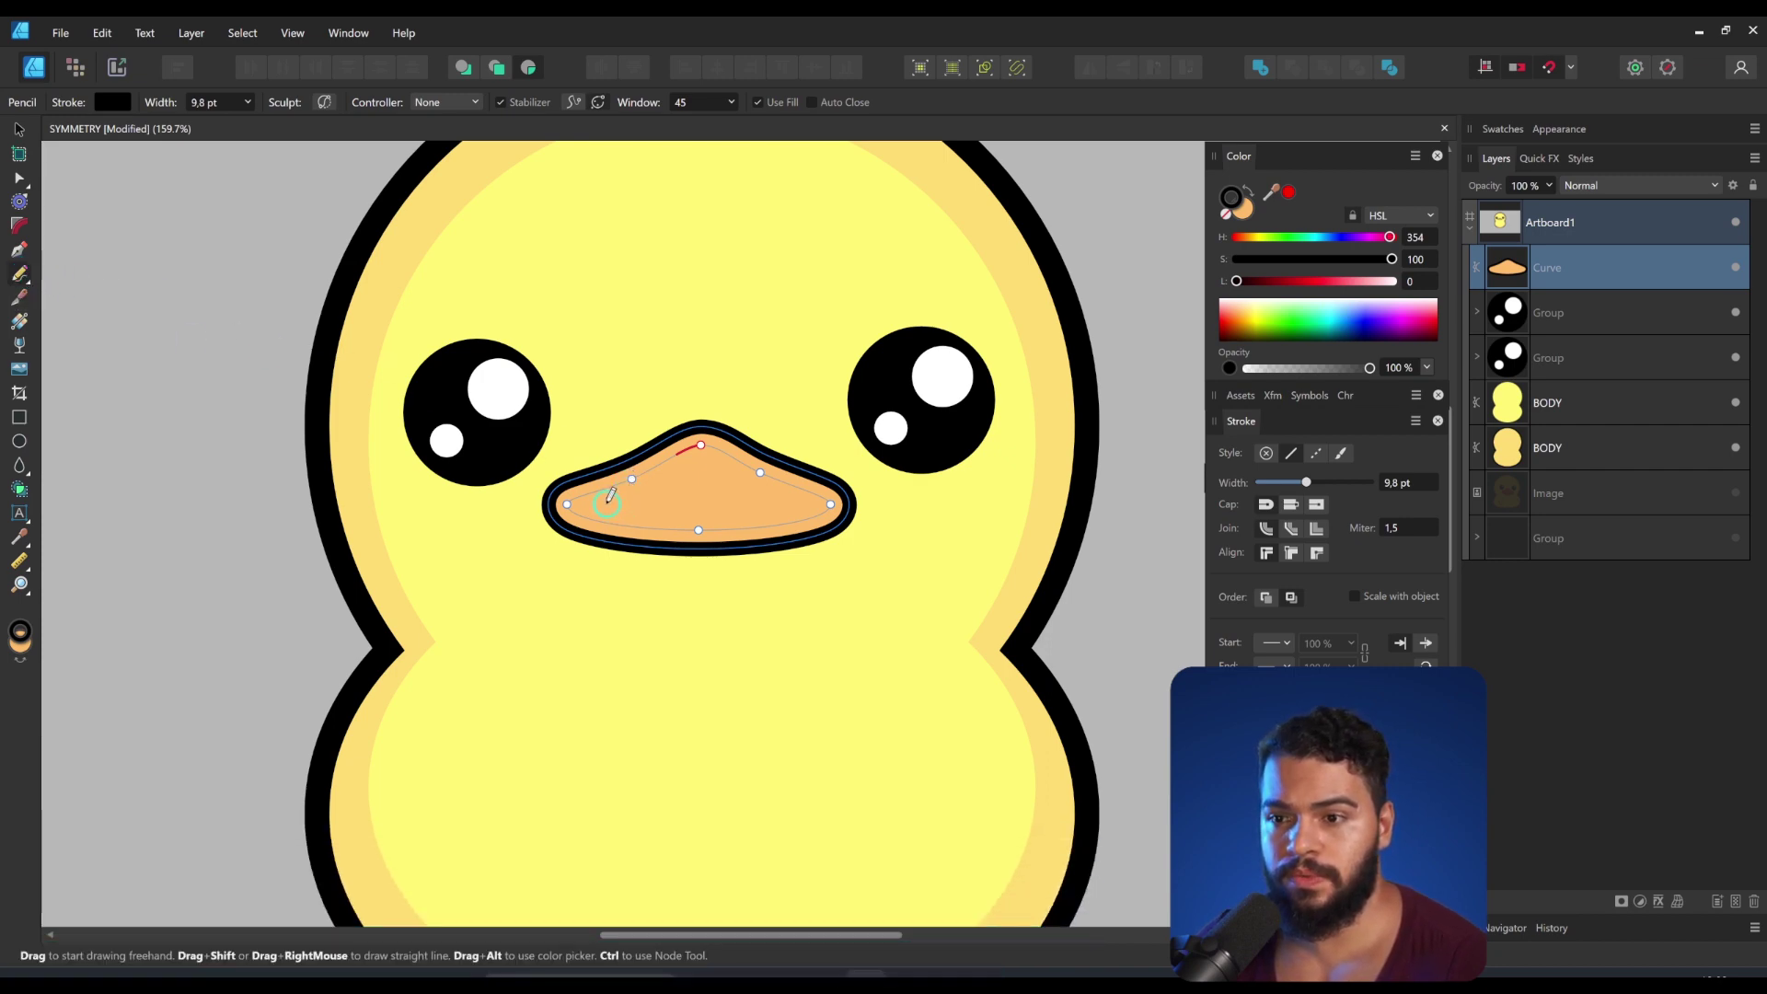
pyautogui.moveTo(589, 502); pyautogui.dragTo(822, 500)
pyautogui.press('ctrl')
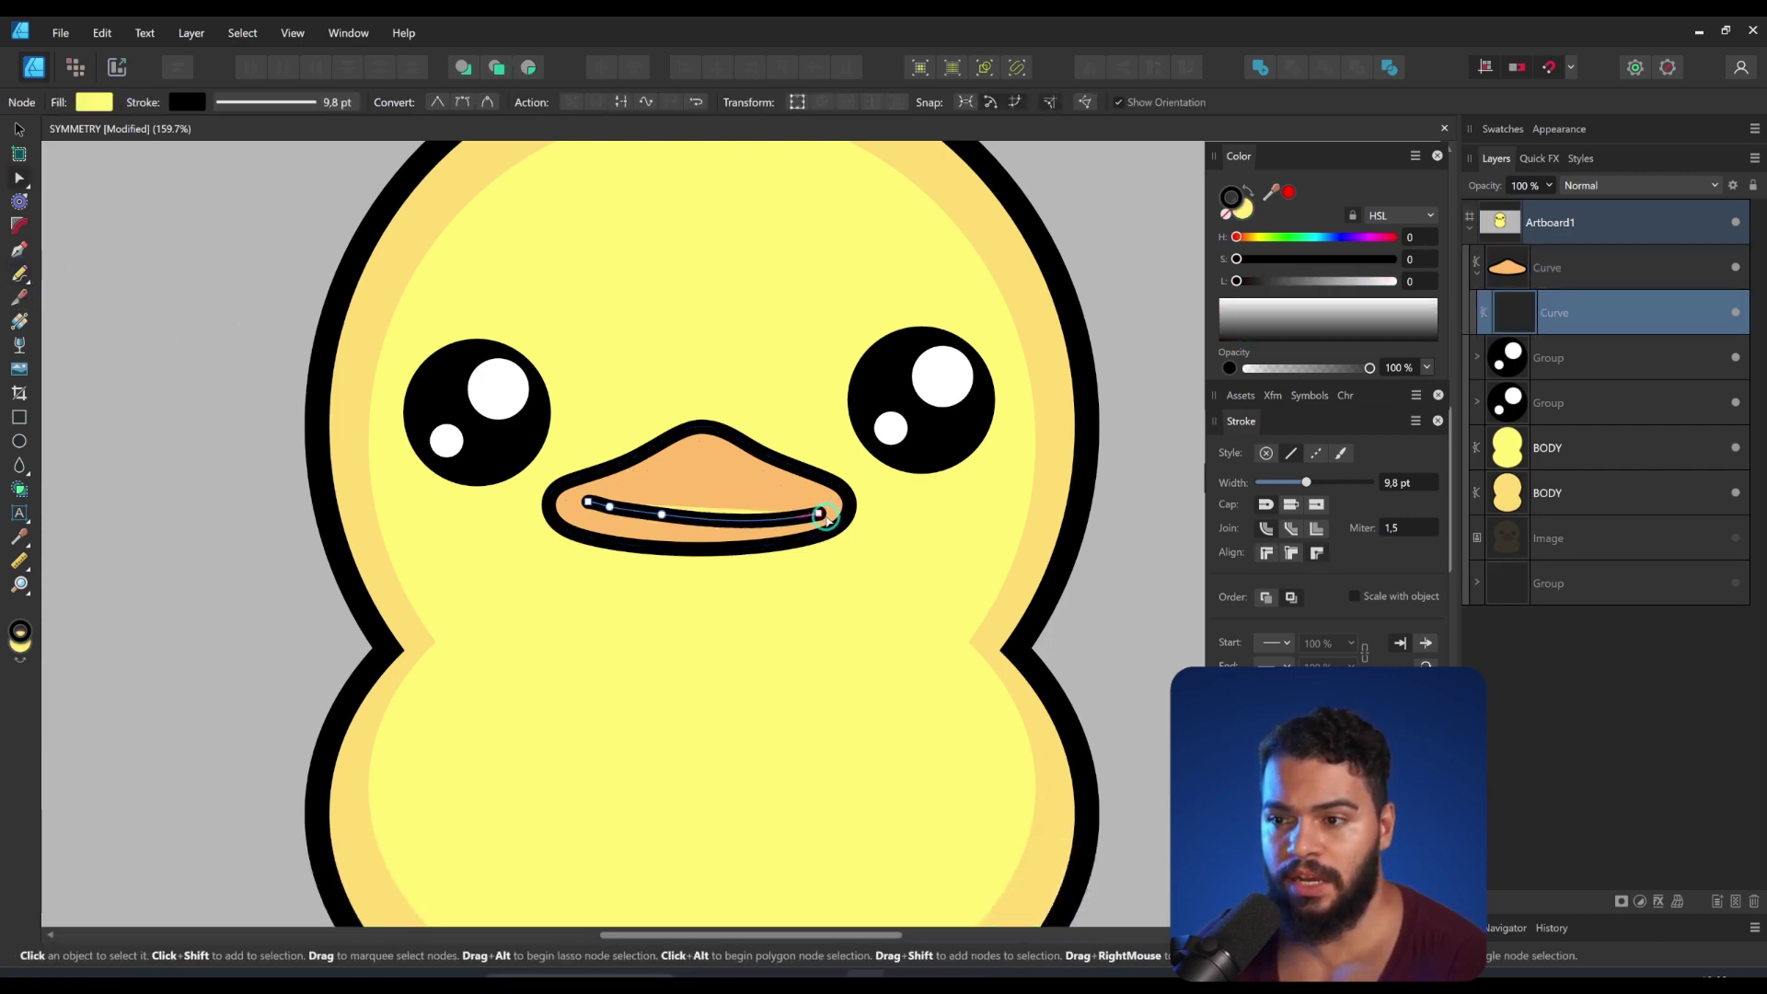
pyautogui.click(713, 520)
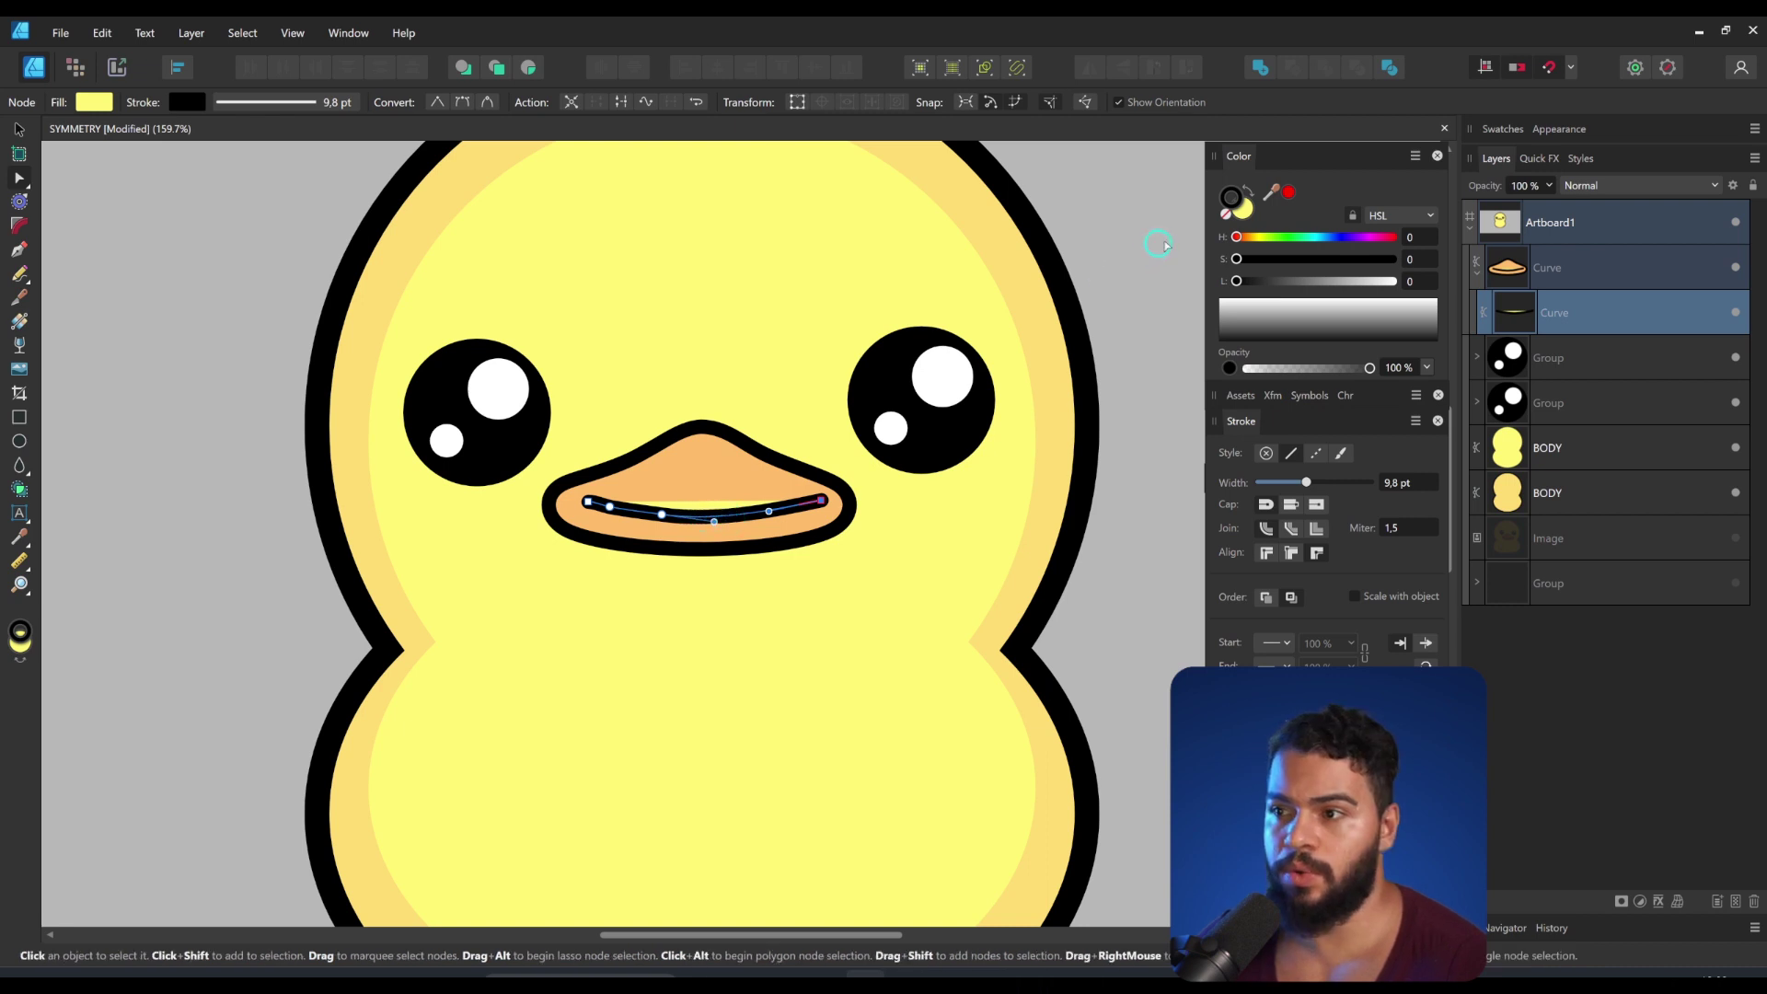
# Step: Remove the mouth line's fill and stretch the line slightly taller to deepen its curve
pyautogui.click(1242, 213)
pyautogui.click(1225, 217)
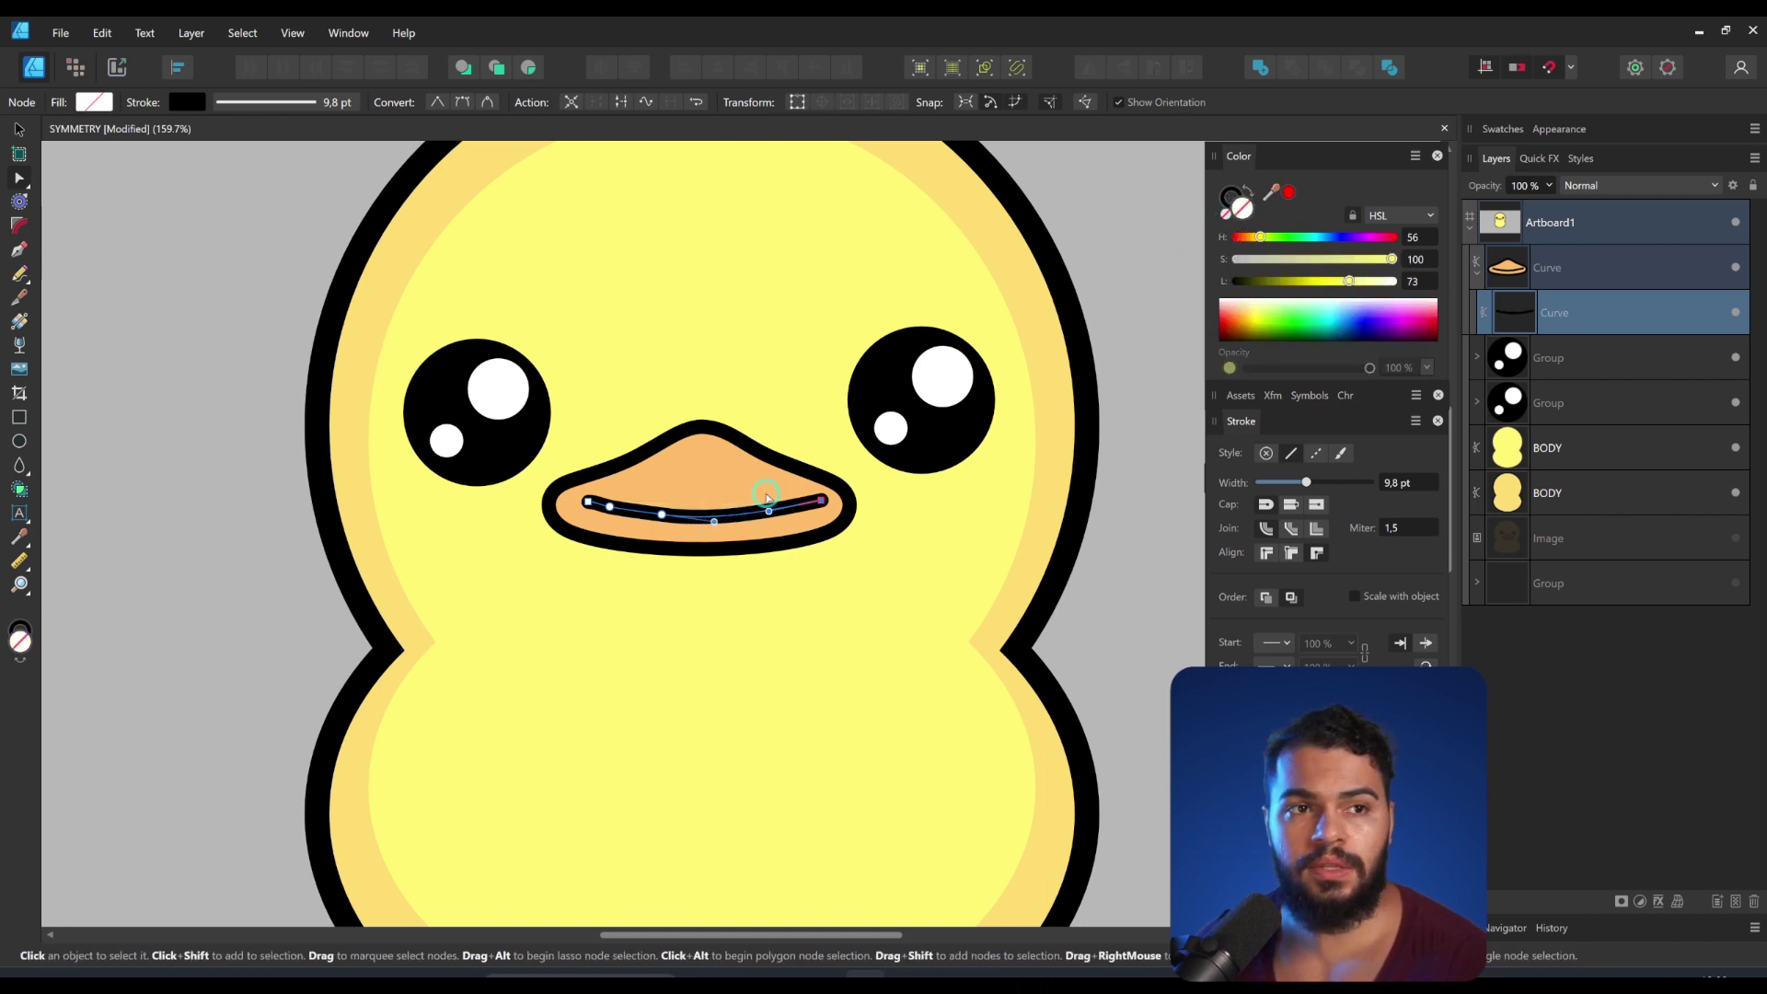
pyautogui.press('v')
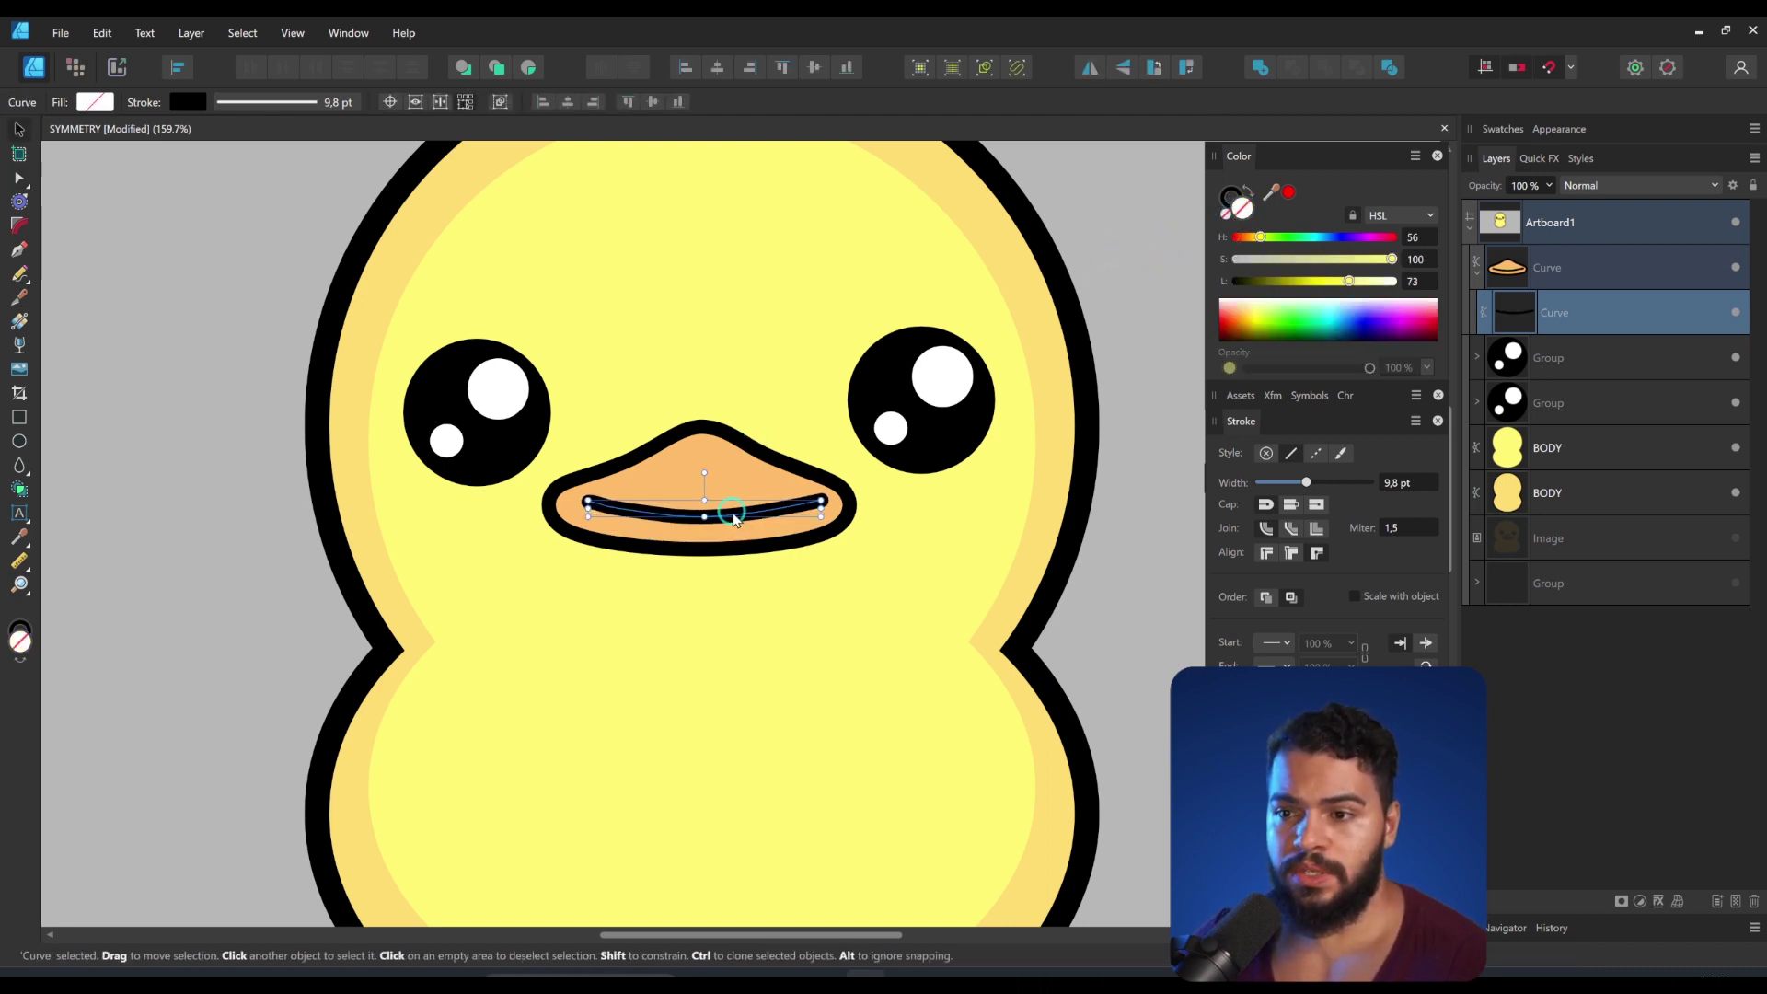
pyautogui.moveTo(703, 501)
pyautogui.mouseDown()
pyautogui.moveTo(704, 522)
pyautogui.moveTo(705, 494)
pyautogui.mouseUp()
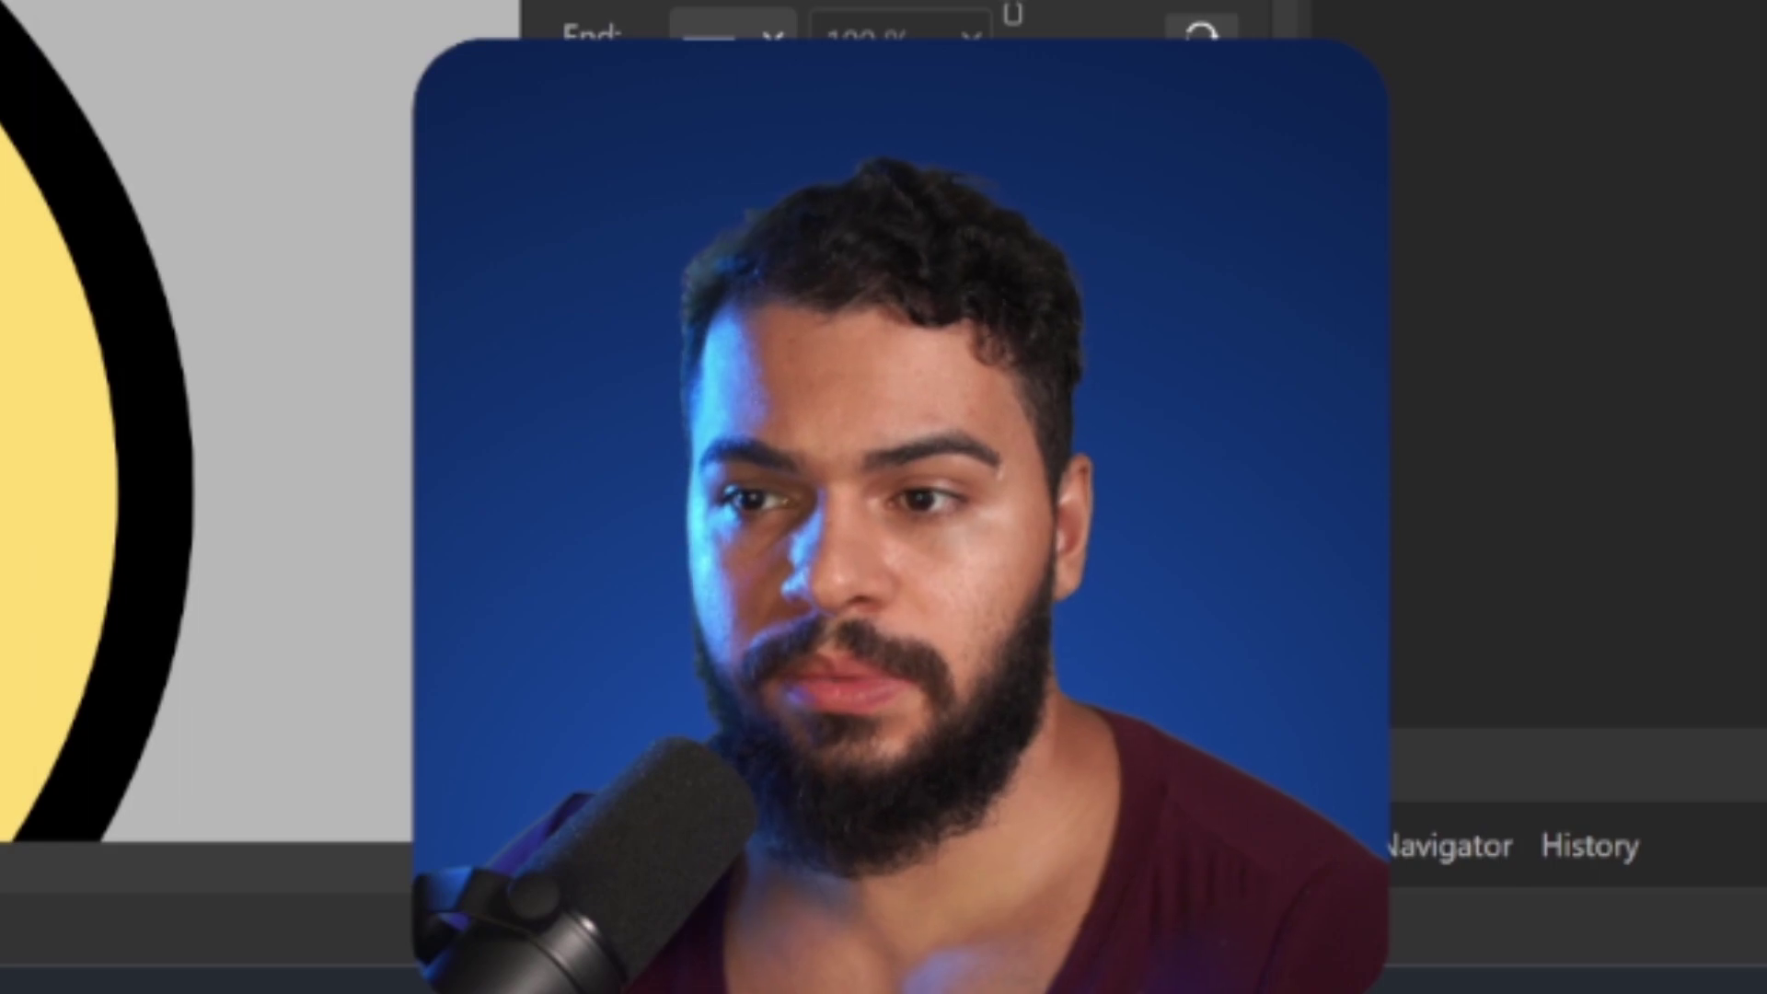
# Step: Pull the beak's bottom node slightly down to make the lower beak thicker, and select the mouth line to centre it
pyautogui.click(699, 545)
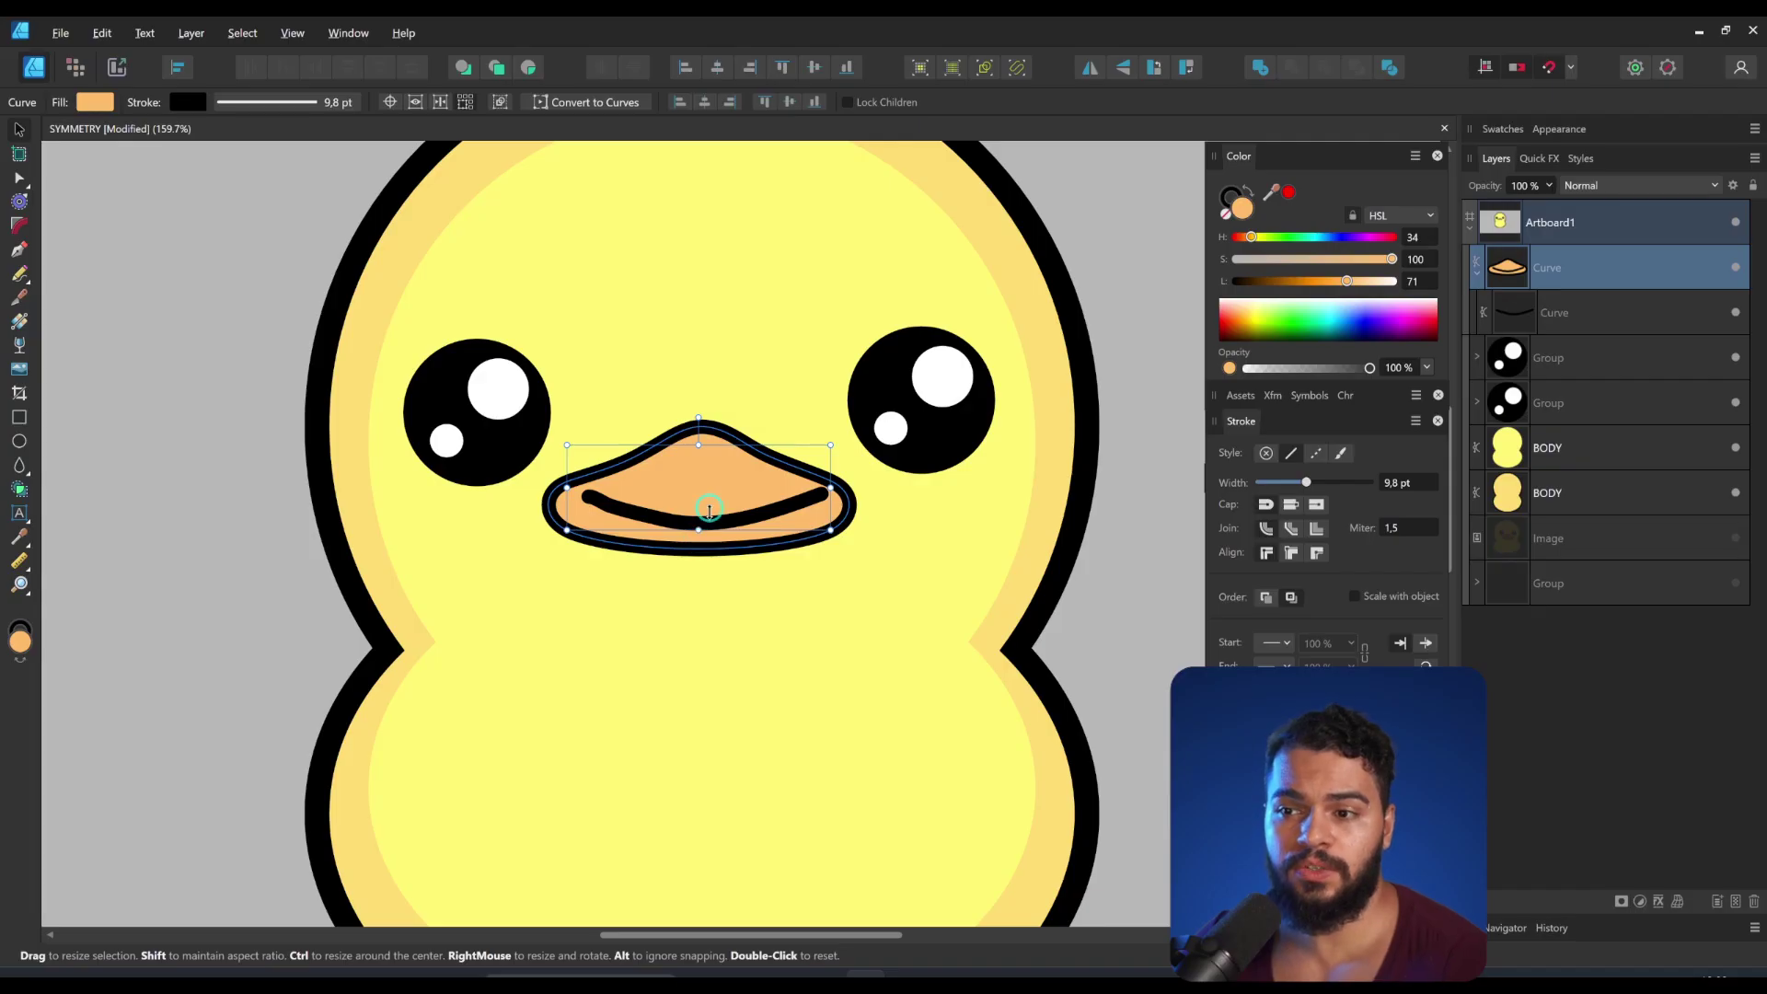
pyautogui.press('a')
pyautogui.moveTo(700, 531); pyautogui.dragTo(699, 540)
pyautogui.click(708, 527)
pyautogui.press('z')
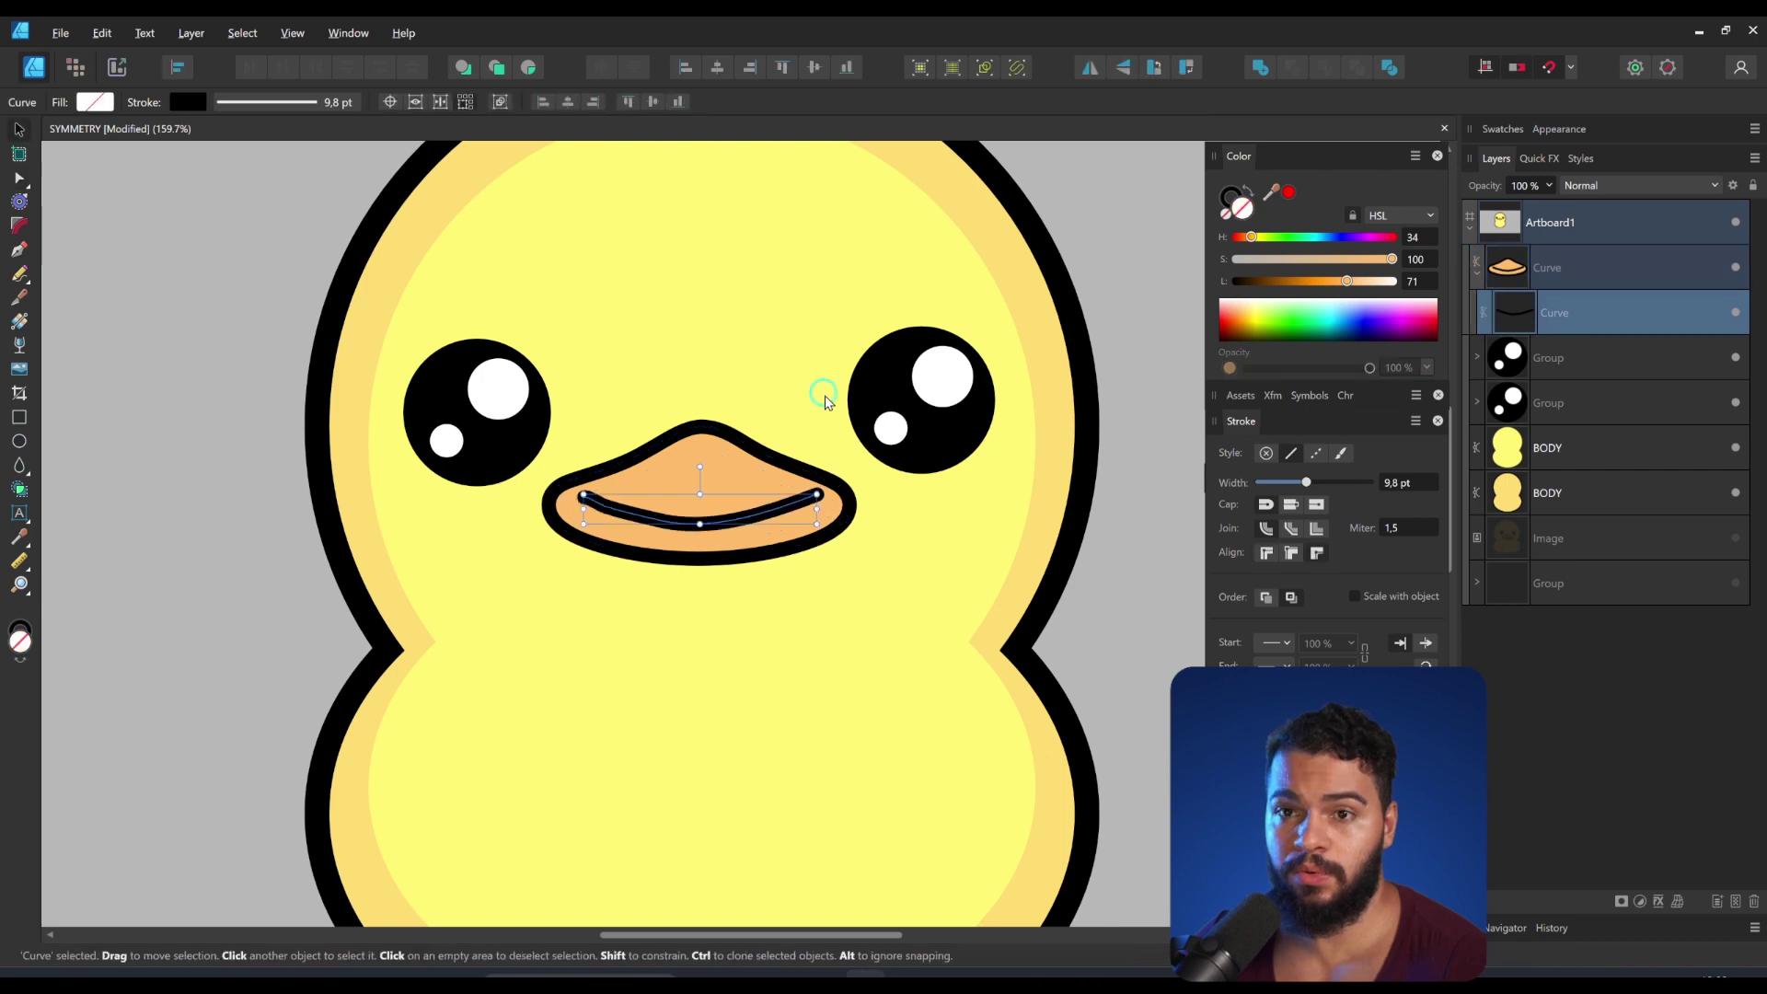
pyautogui.moveTo(763, 401); pyautogui.dragTo(704, 469)
# Step: Draw a curved wing line on the right side of the lower body with the Pencil tool and smooth its nodes
pyautogui.click(47, 35)
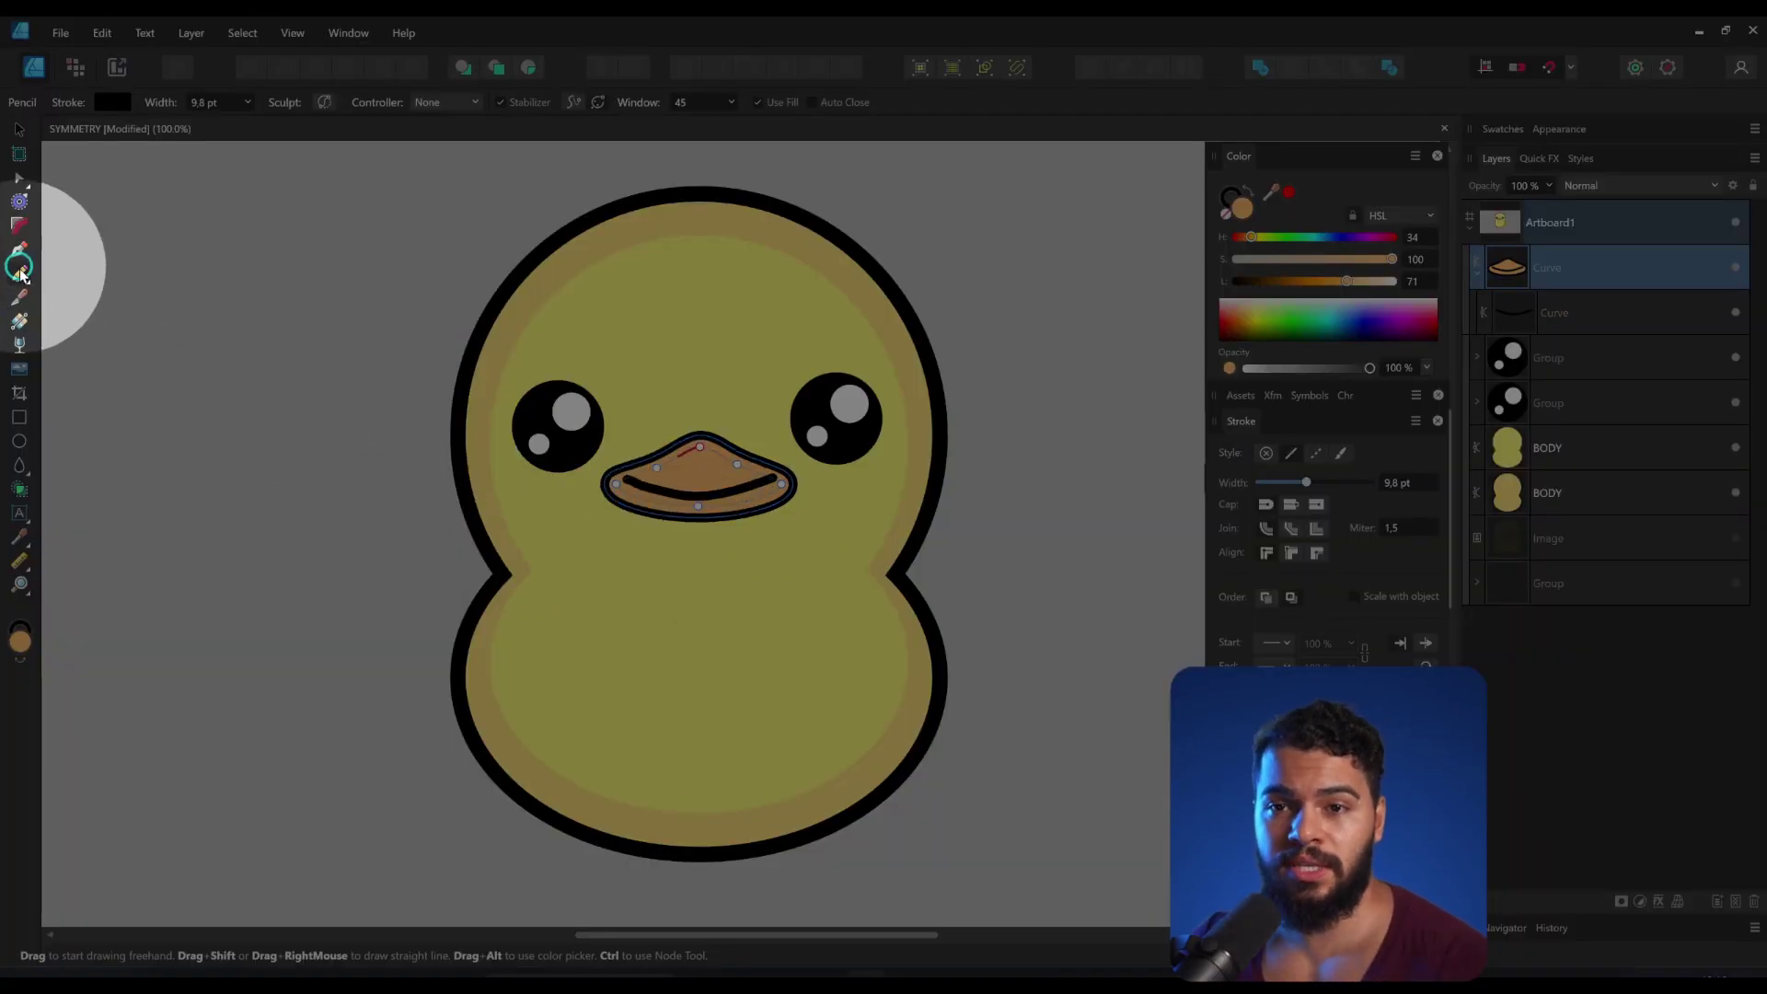
pyautogui.click(20, 273)
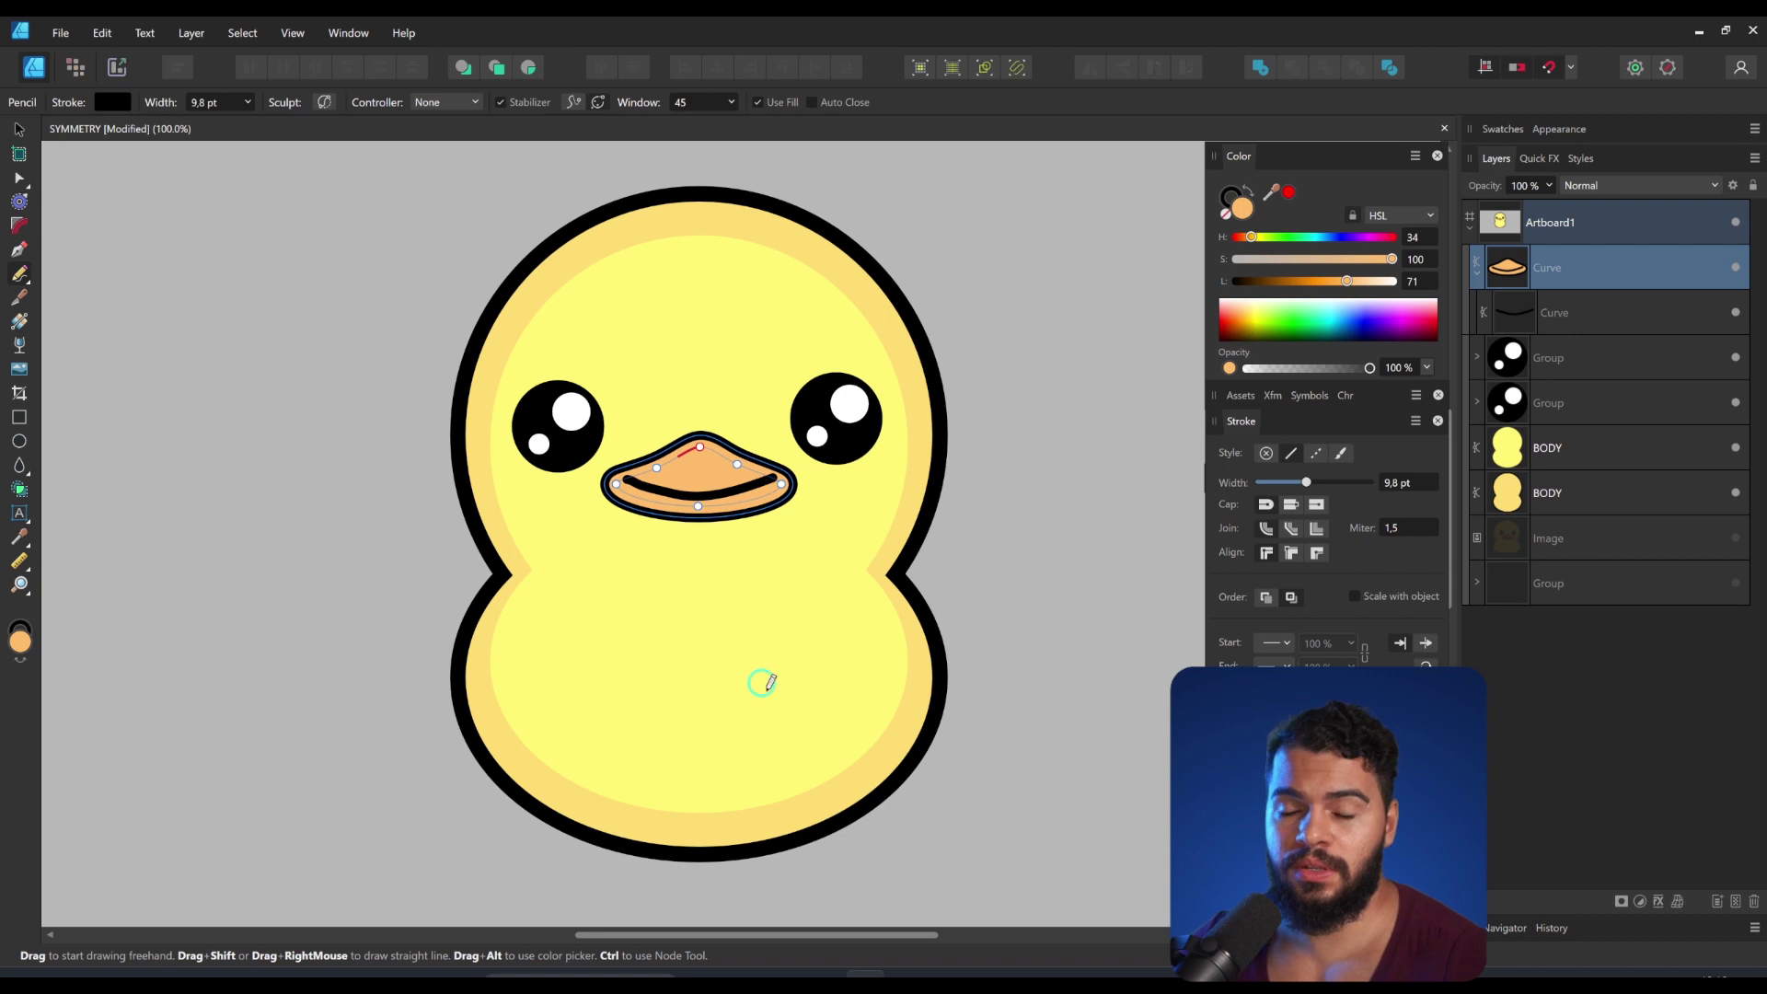
pyautogui.hotkey('ctrl', 'space')
pyautogui.moveTo(791, 692); pyautogui.dragTo(829, 694)
pyautogui.press('n')
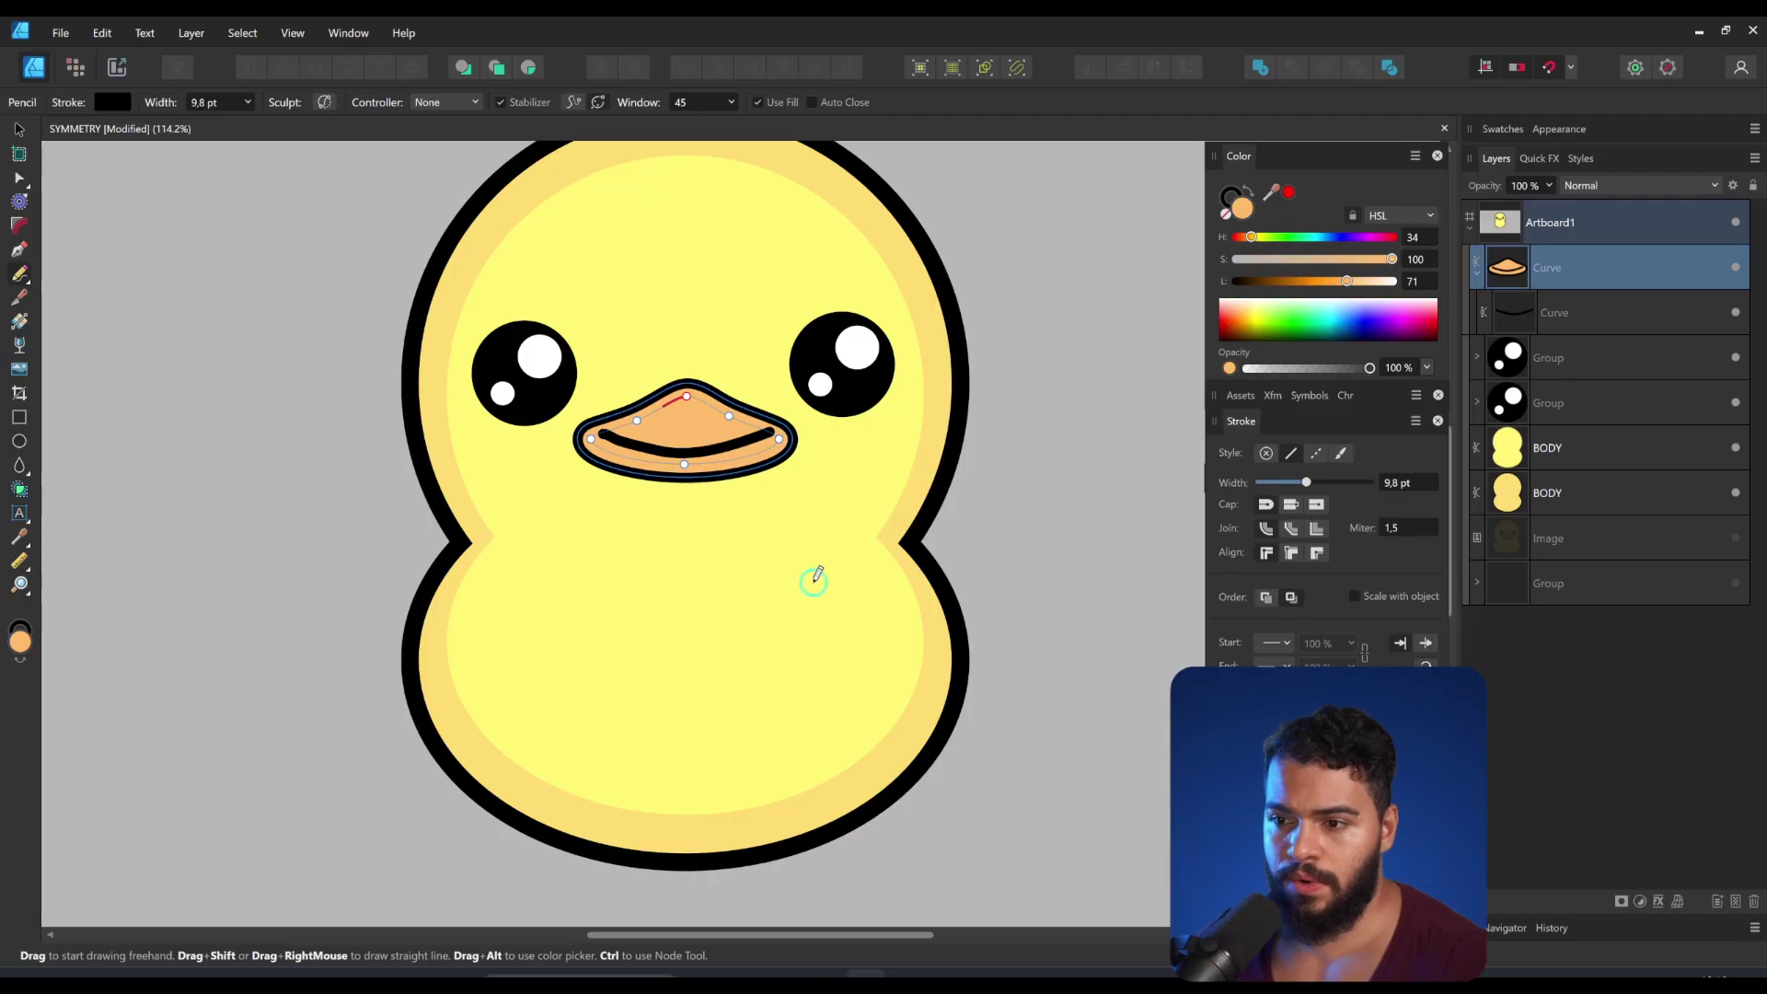
pyautogui.moveTo(819, 580); pyautogui.dragTo(819, 594)
pyautogui.moveTo(843, 687); pyautogui.dragTo(900, 721)
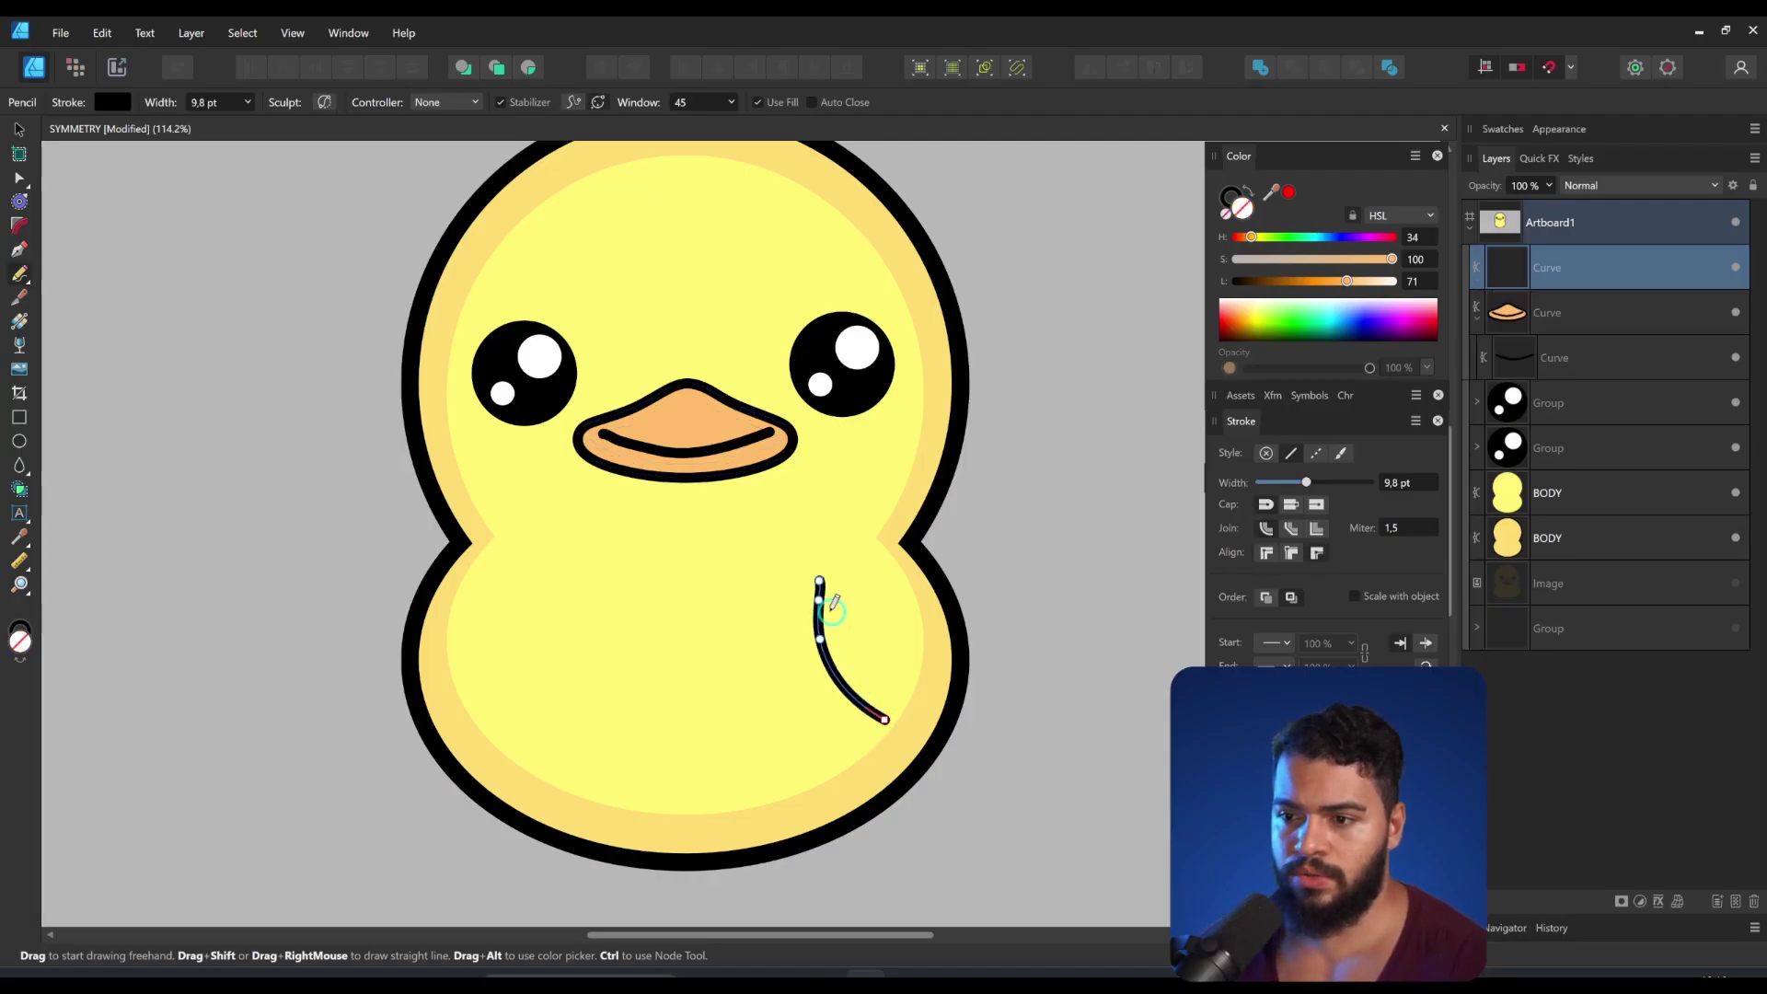
pyautogui.press('a')
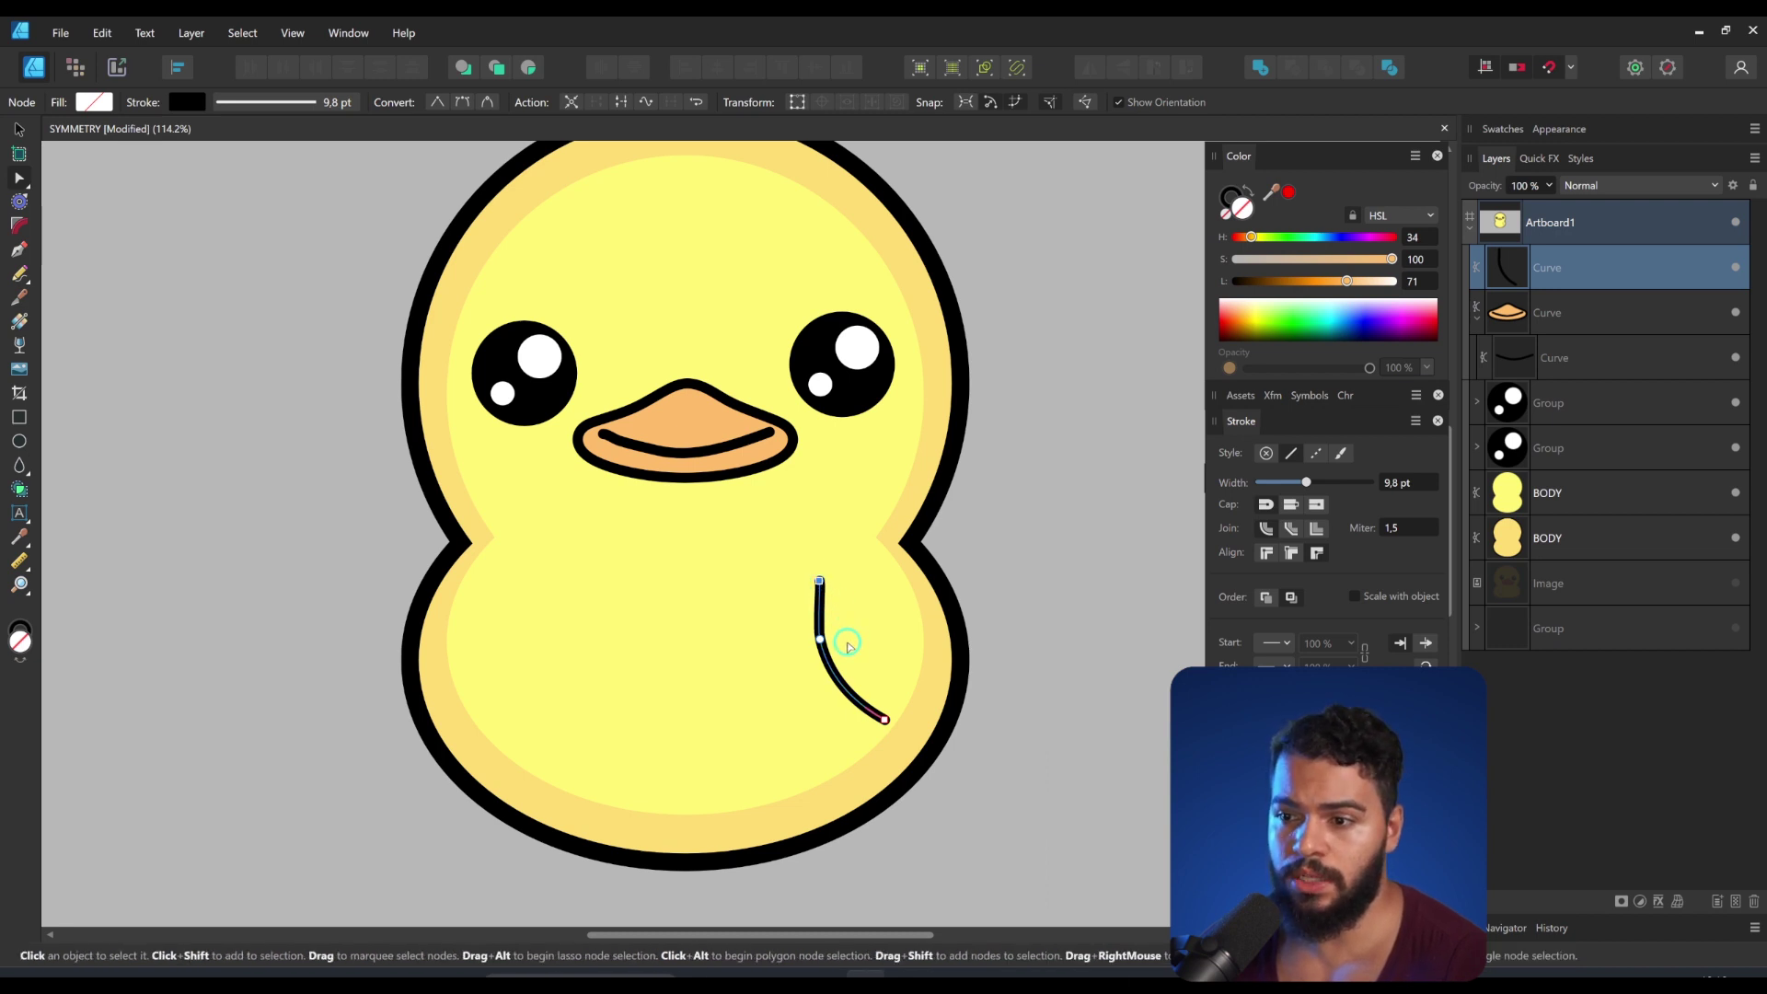
pyautogui.click(821, 639)
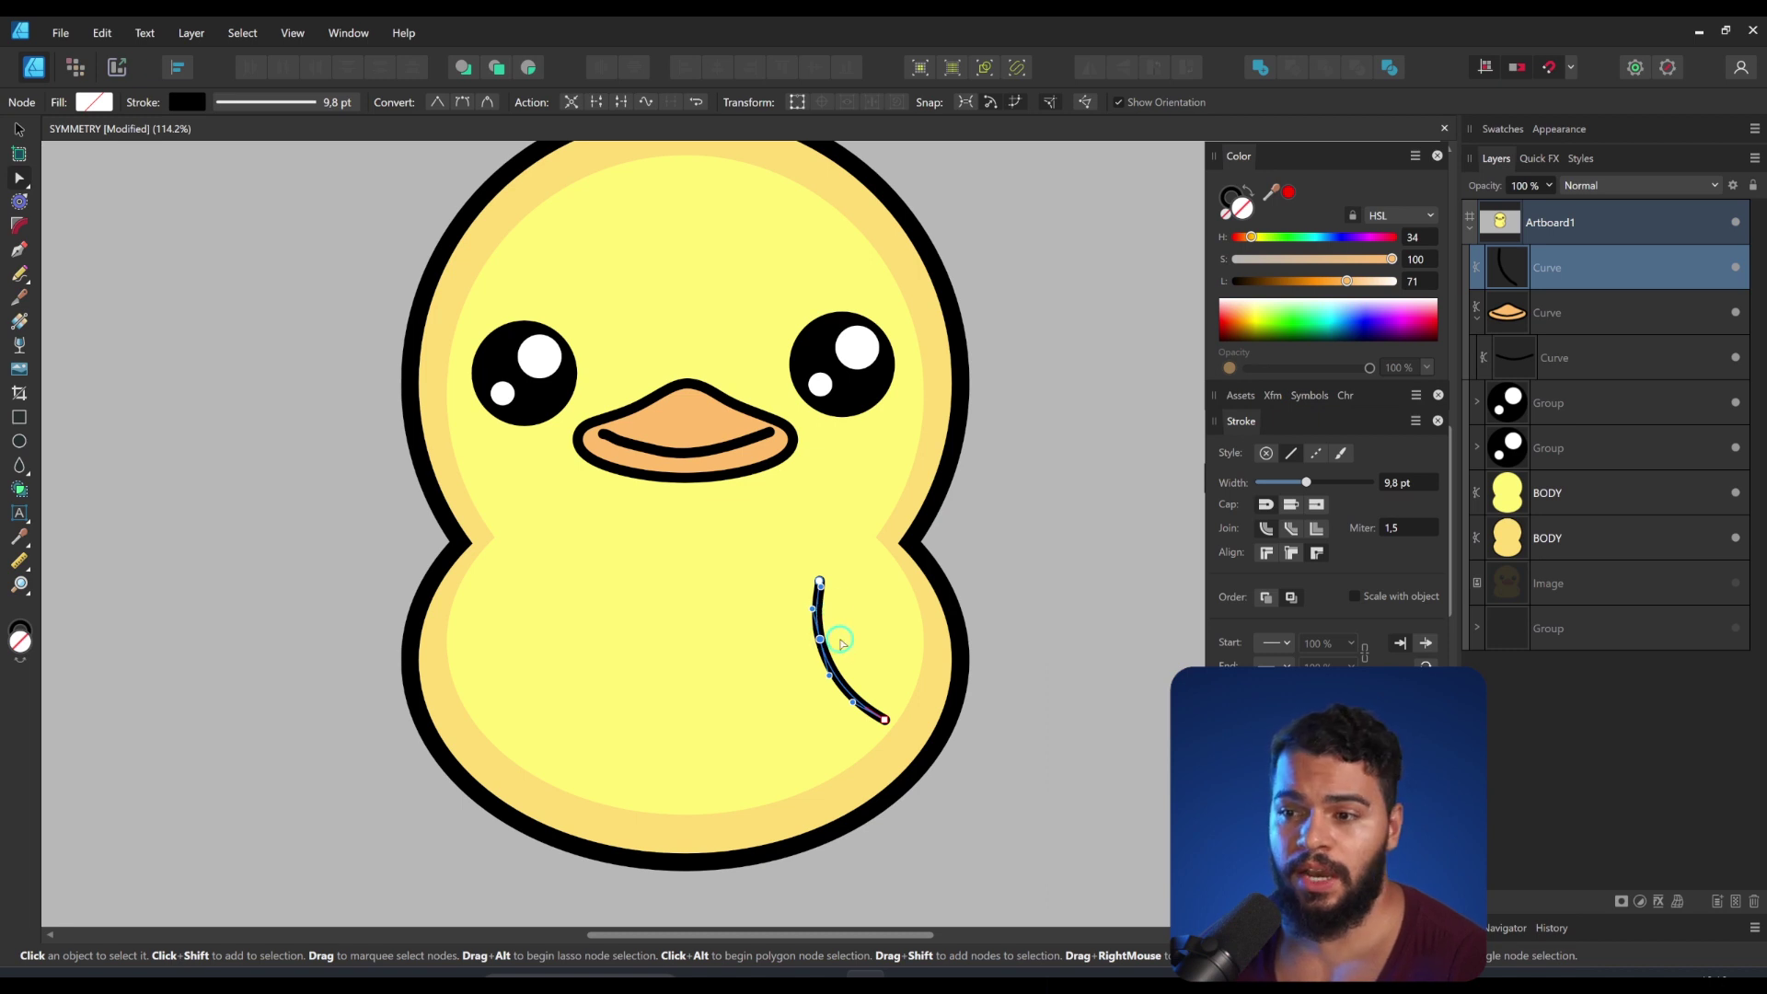
# Step: Duplicate the wing line onto the left side of the lower body and flip the copy horizontally
pyautogui.press('v')
pyautogui.moveTo(865, 624); pyautogui.dragTo(559, 640)
pyautogui.click(569, 103)
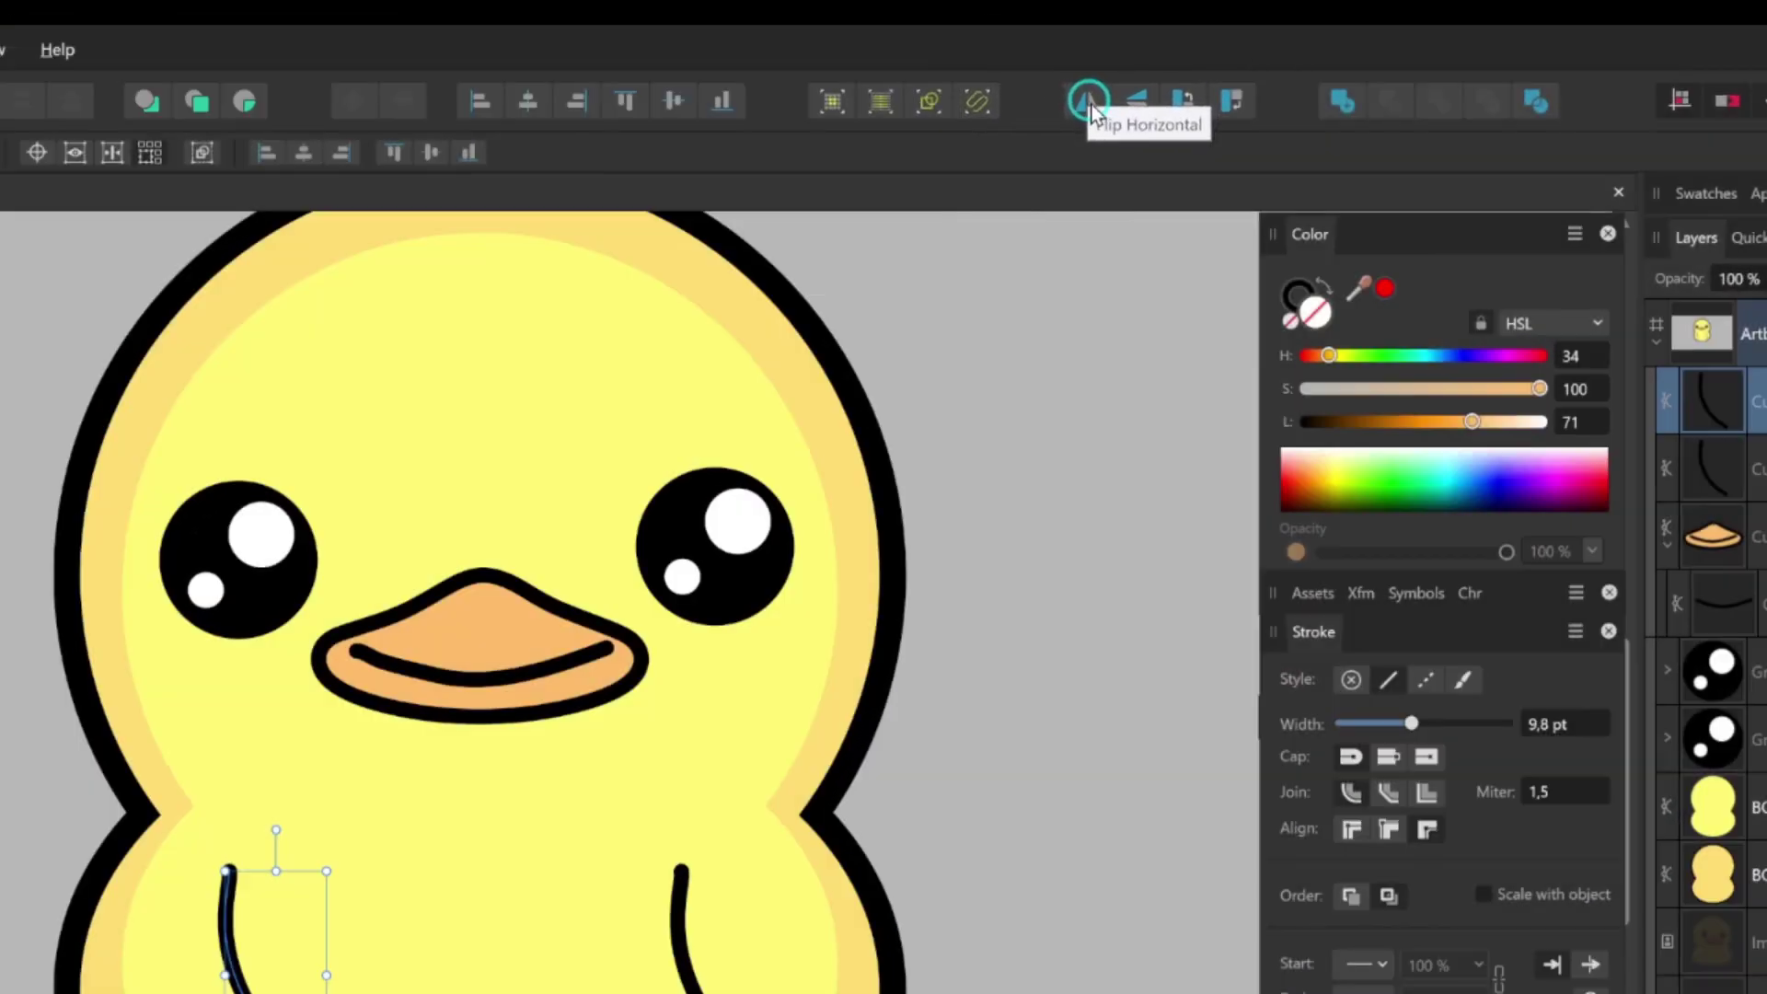
pyautogui.click(1088, 101)
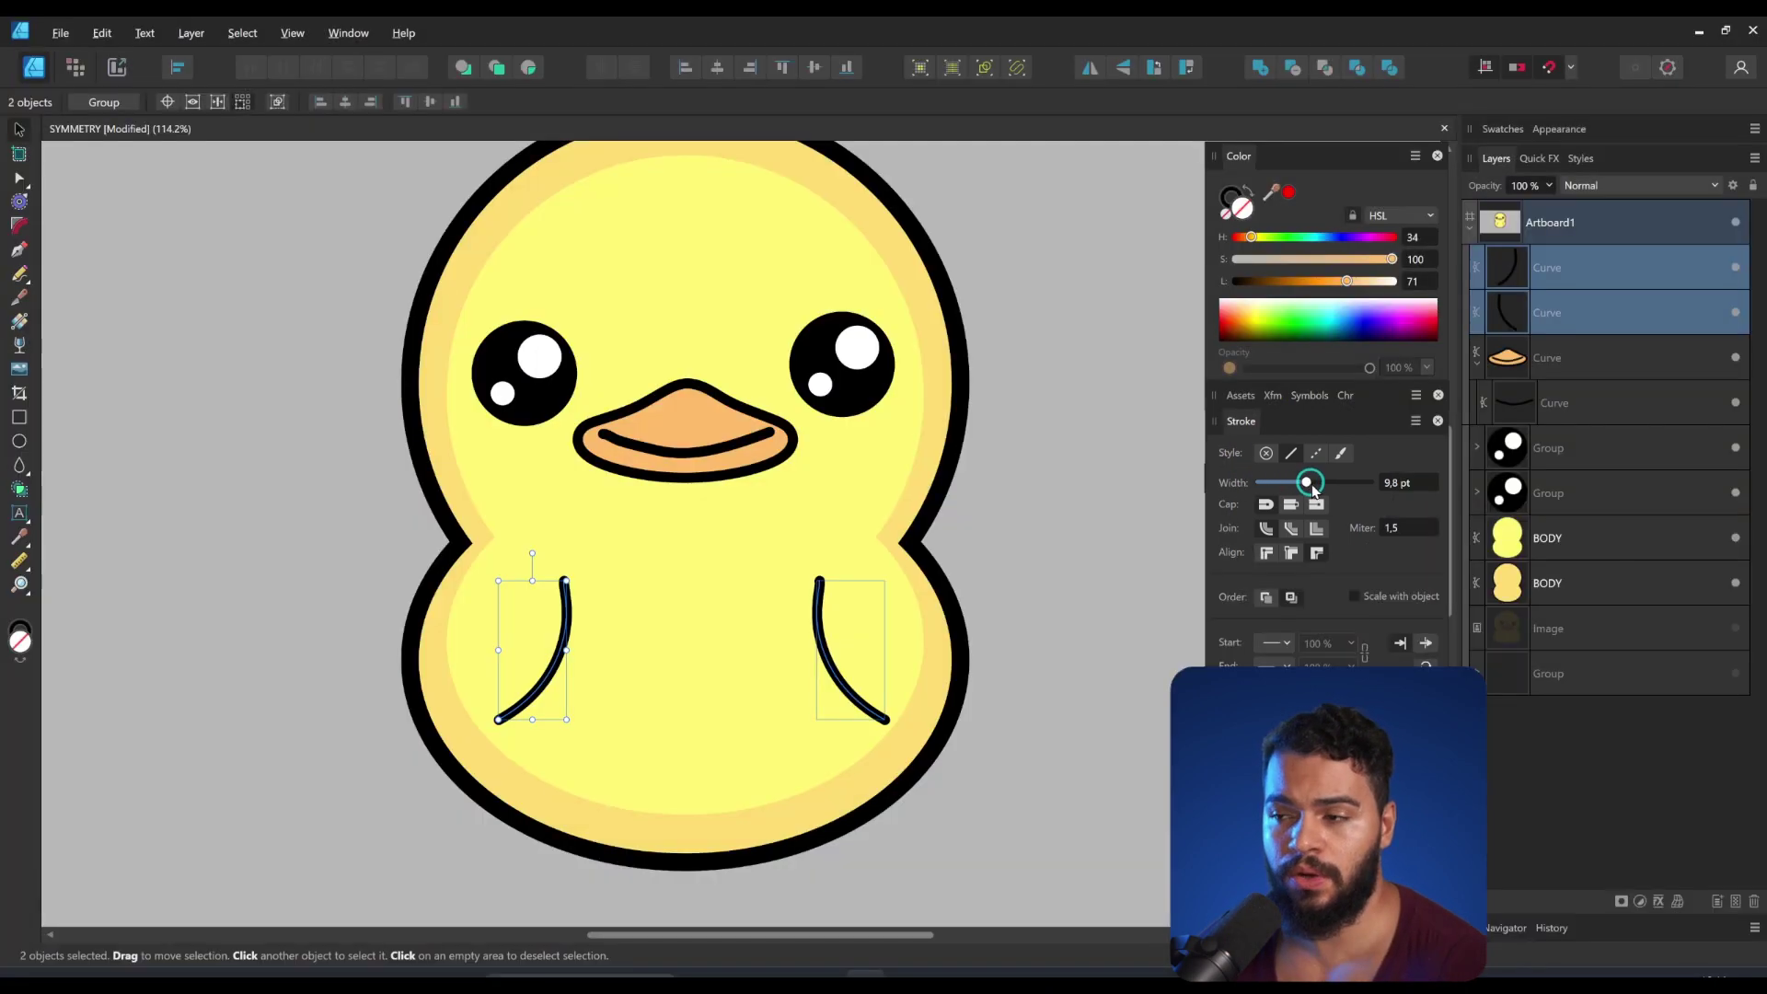
# Step: Thicken both wing lines to 15.1 pt
pyautogui.moveTo(1306, 482); pyautogui.dragTo(1312, 482)
pyautogui.press('z')
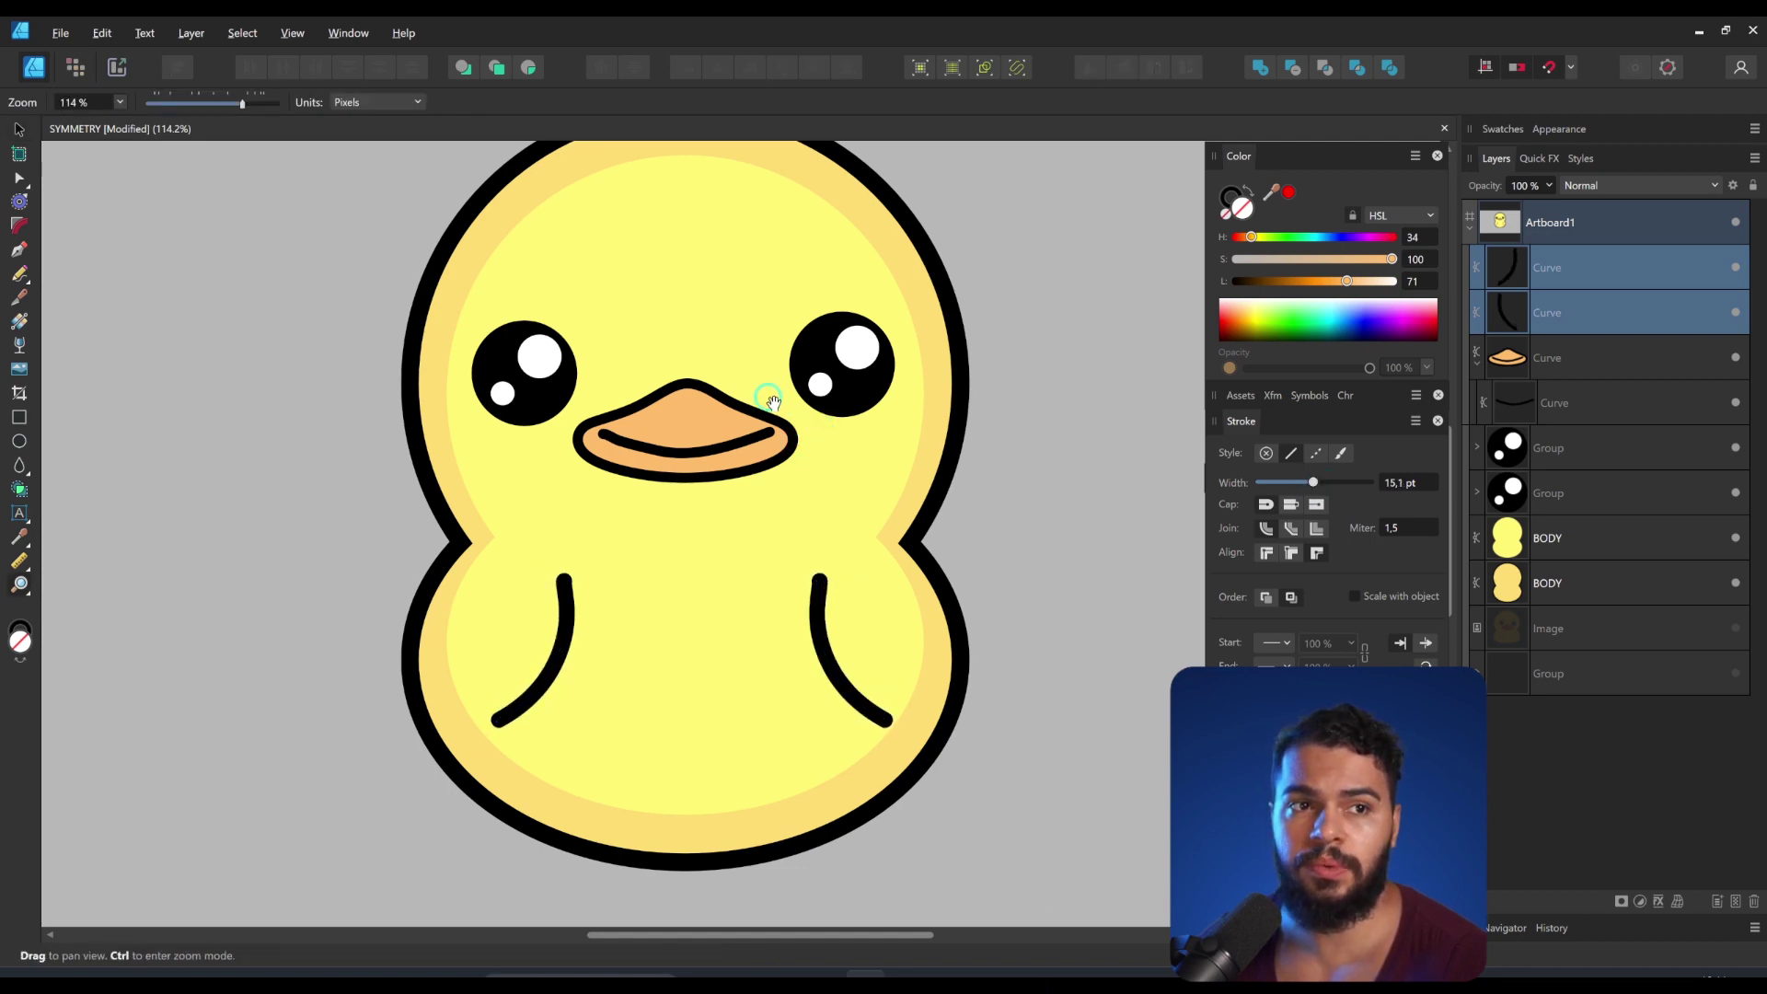
pyautogui.moveTo(776, 398); pyautogui.dragTo(782, 420)
pyautogui.keyDown('alt'); pyautogui.click(807, 391); pyautogui.keyUp('alt')
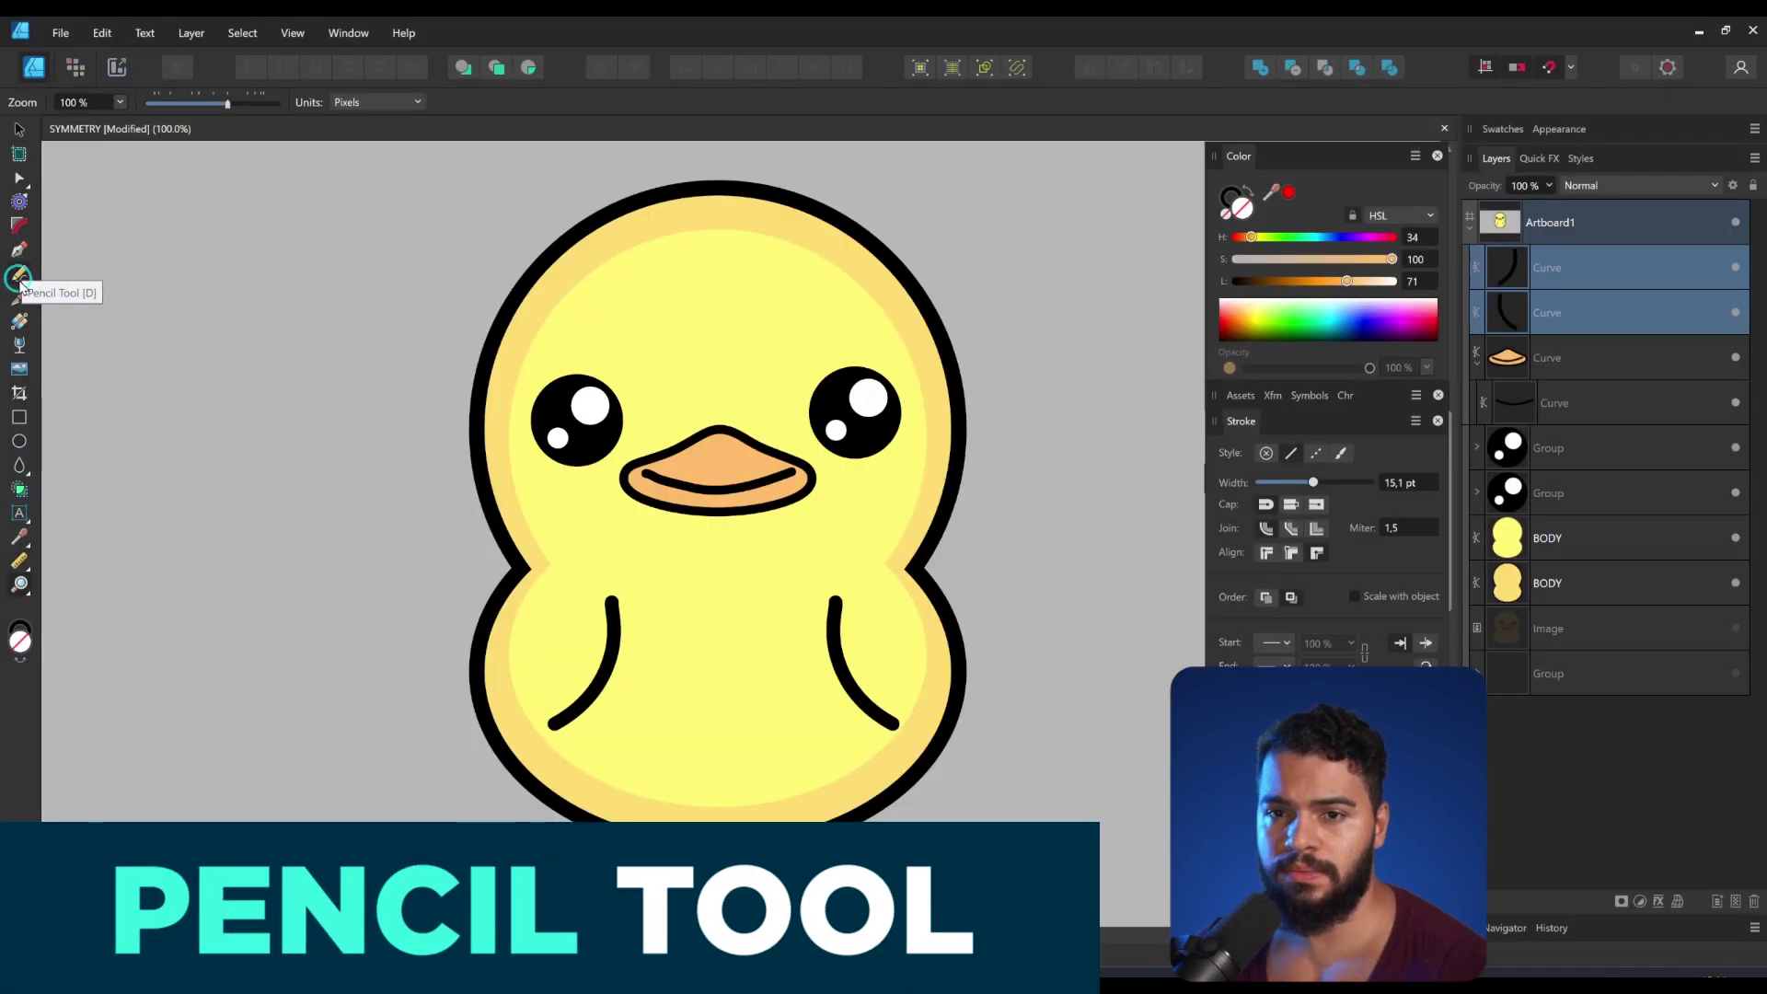
# Step: Draw a curved white highlight along the upper right of the head with the Pencil tool, using a white stroke
pyautogui.click(19, 276)
pyautogui.click(1230, 201)
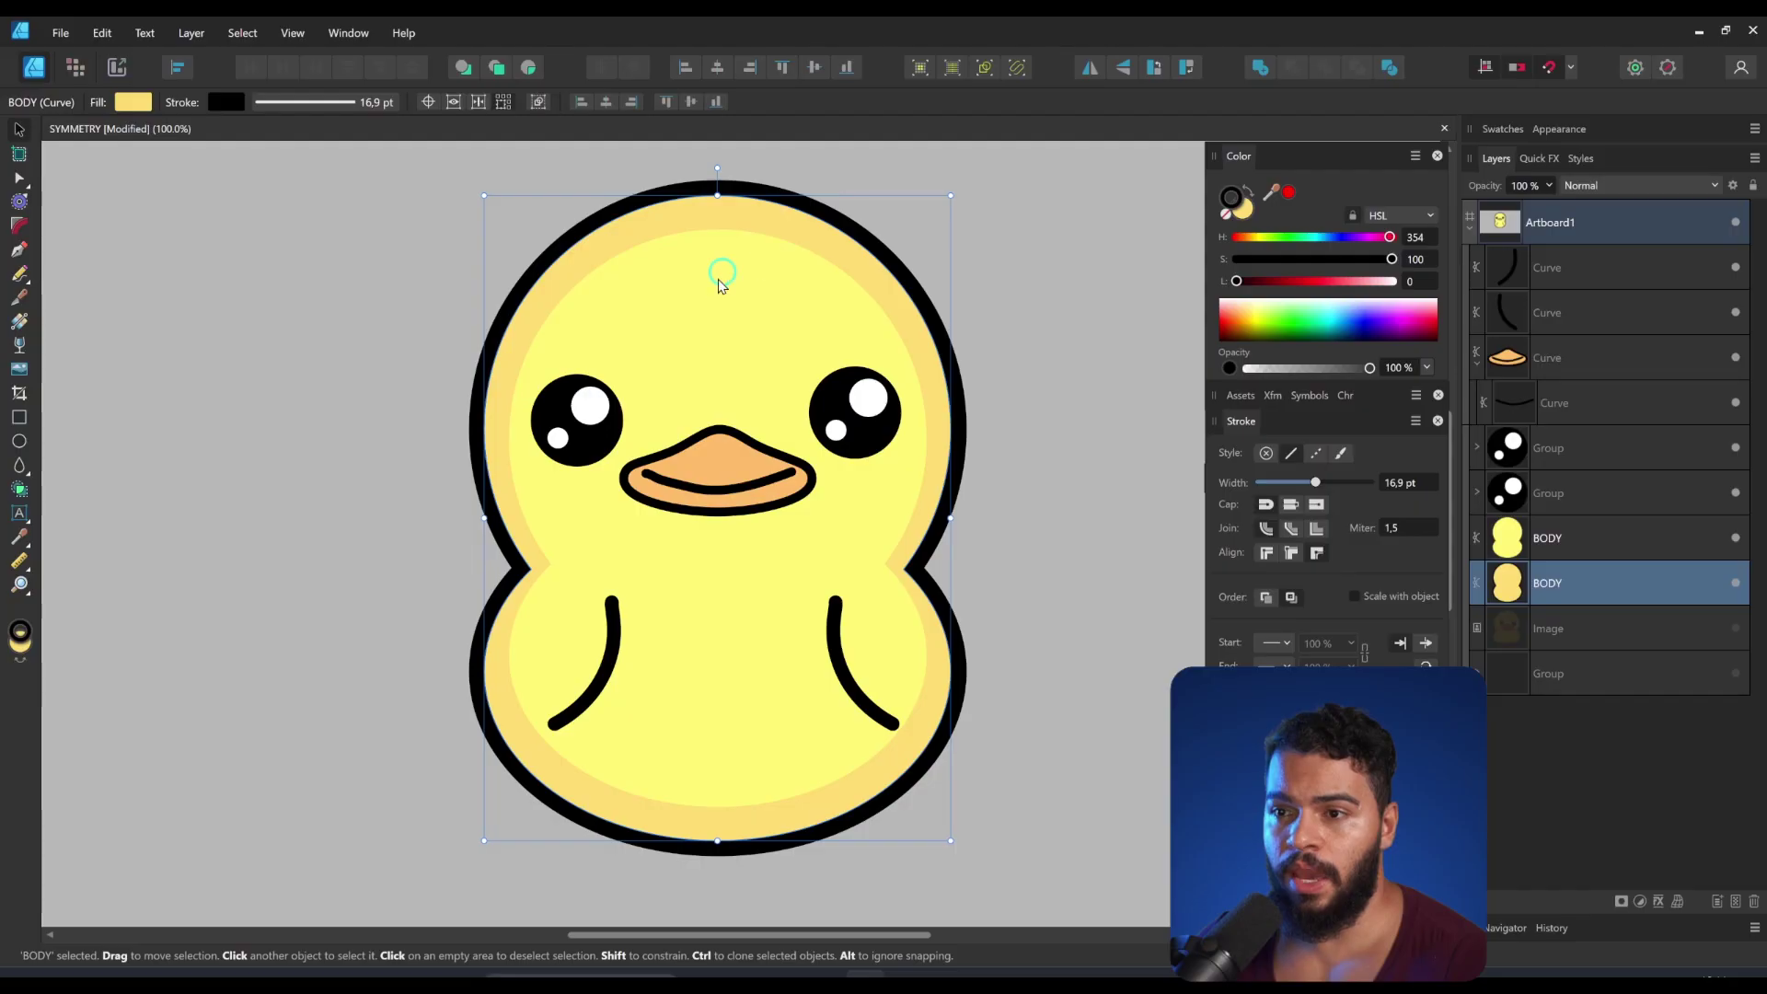
pyautogui.press('n')
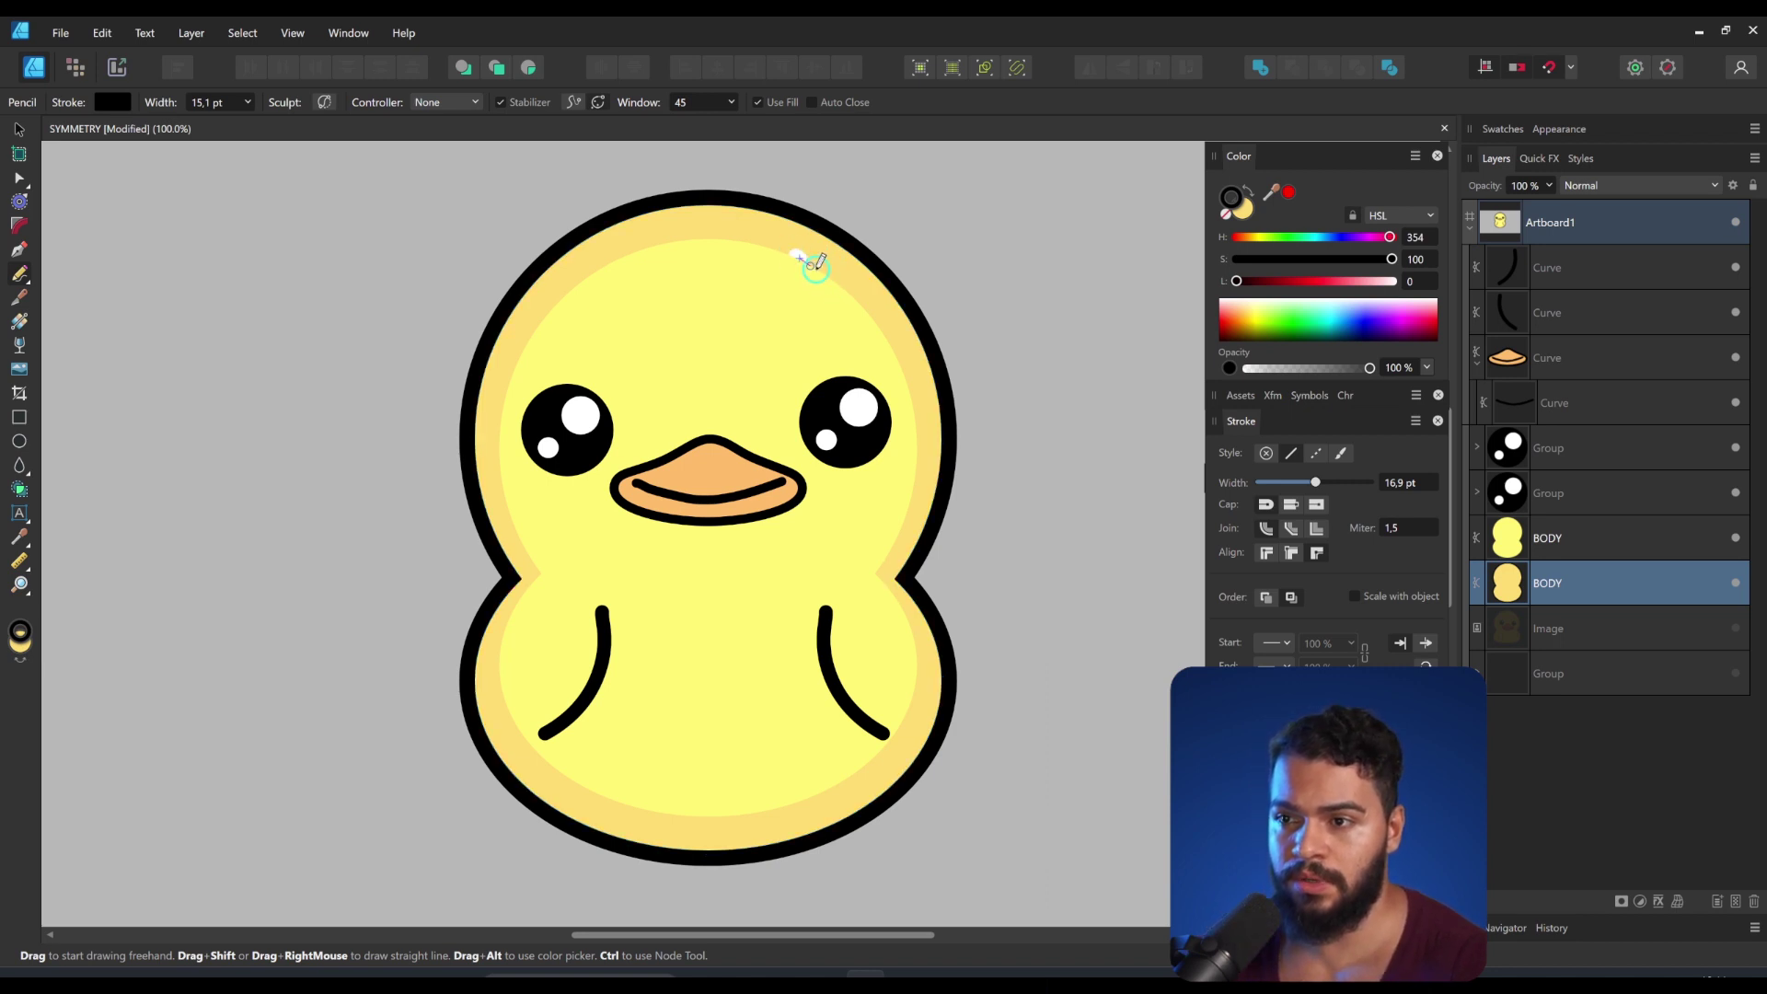
pyautogui.moveTo(799, 261); pyautogui.dragTo(888, 356)
# Step: Thicken the head highlight to 38.1 pt and smooth its arc by deleting an extra node and reshaping the curve
pyautogui.press('a')
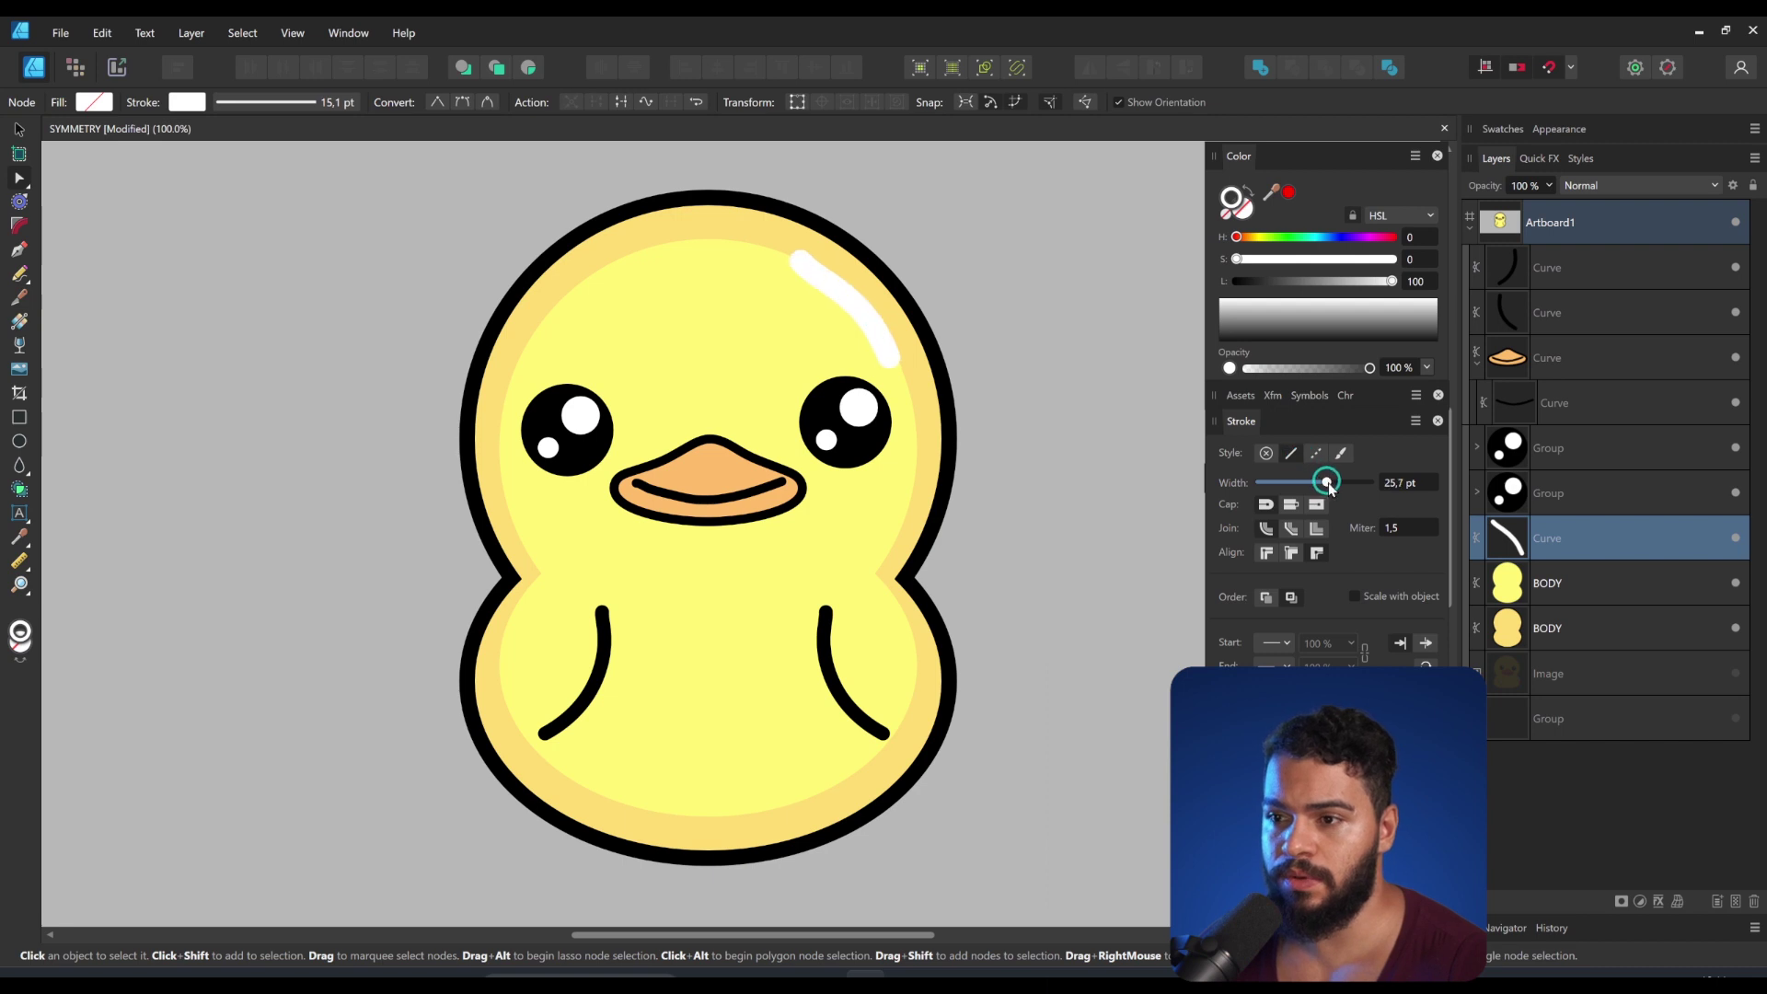
pyautogui.press('Delete')
pyautogui.moveTo(880, 326); pyautogui.dragTo(869, 304)
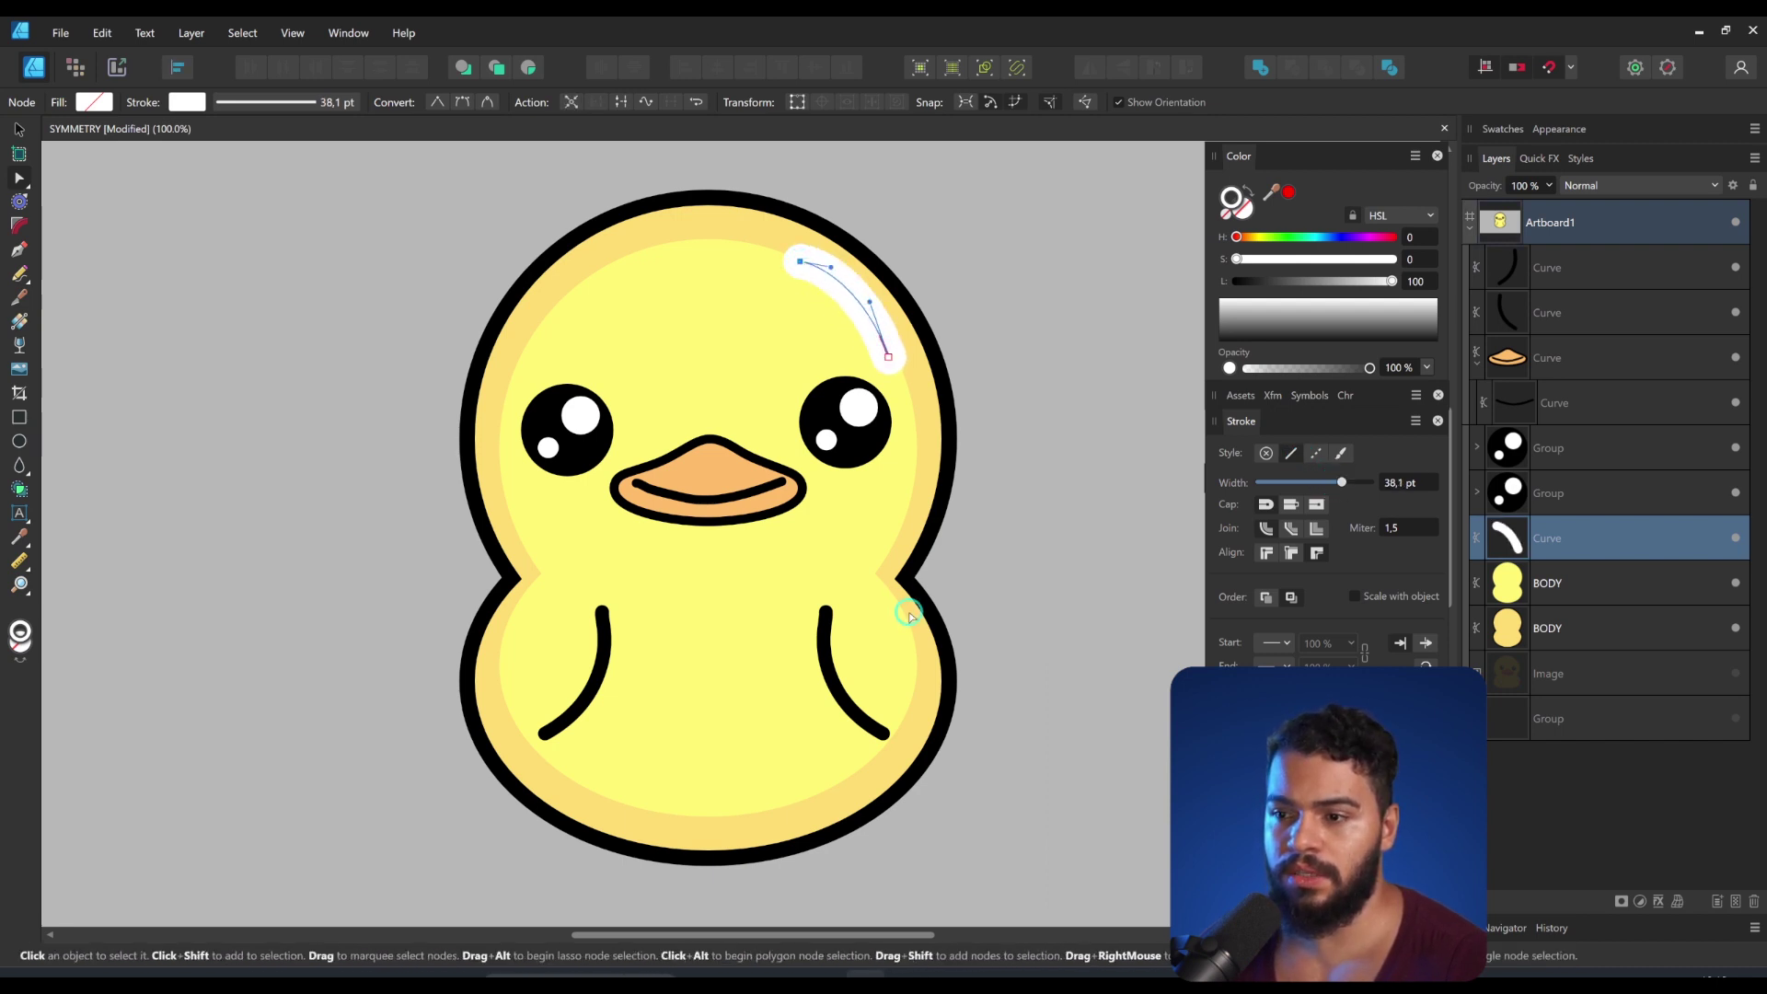
# Step: Draw a second, shorter white highlight along the right edge of the lower body with the Pencil tool
pyautogui.press('n')
pyautogui.moveTo(902, 631); pyautogui.dragTo(916, 695)
pyautogui.press('z')
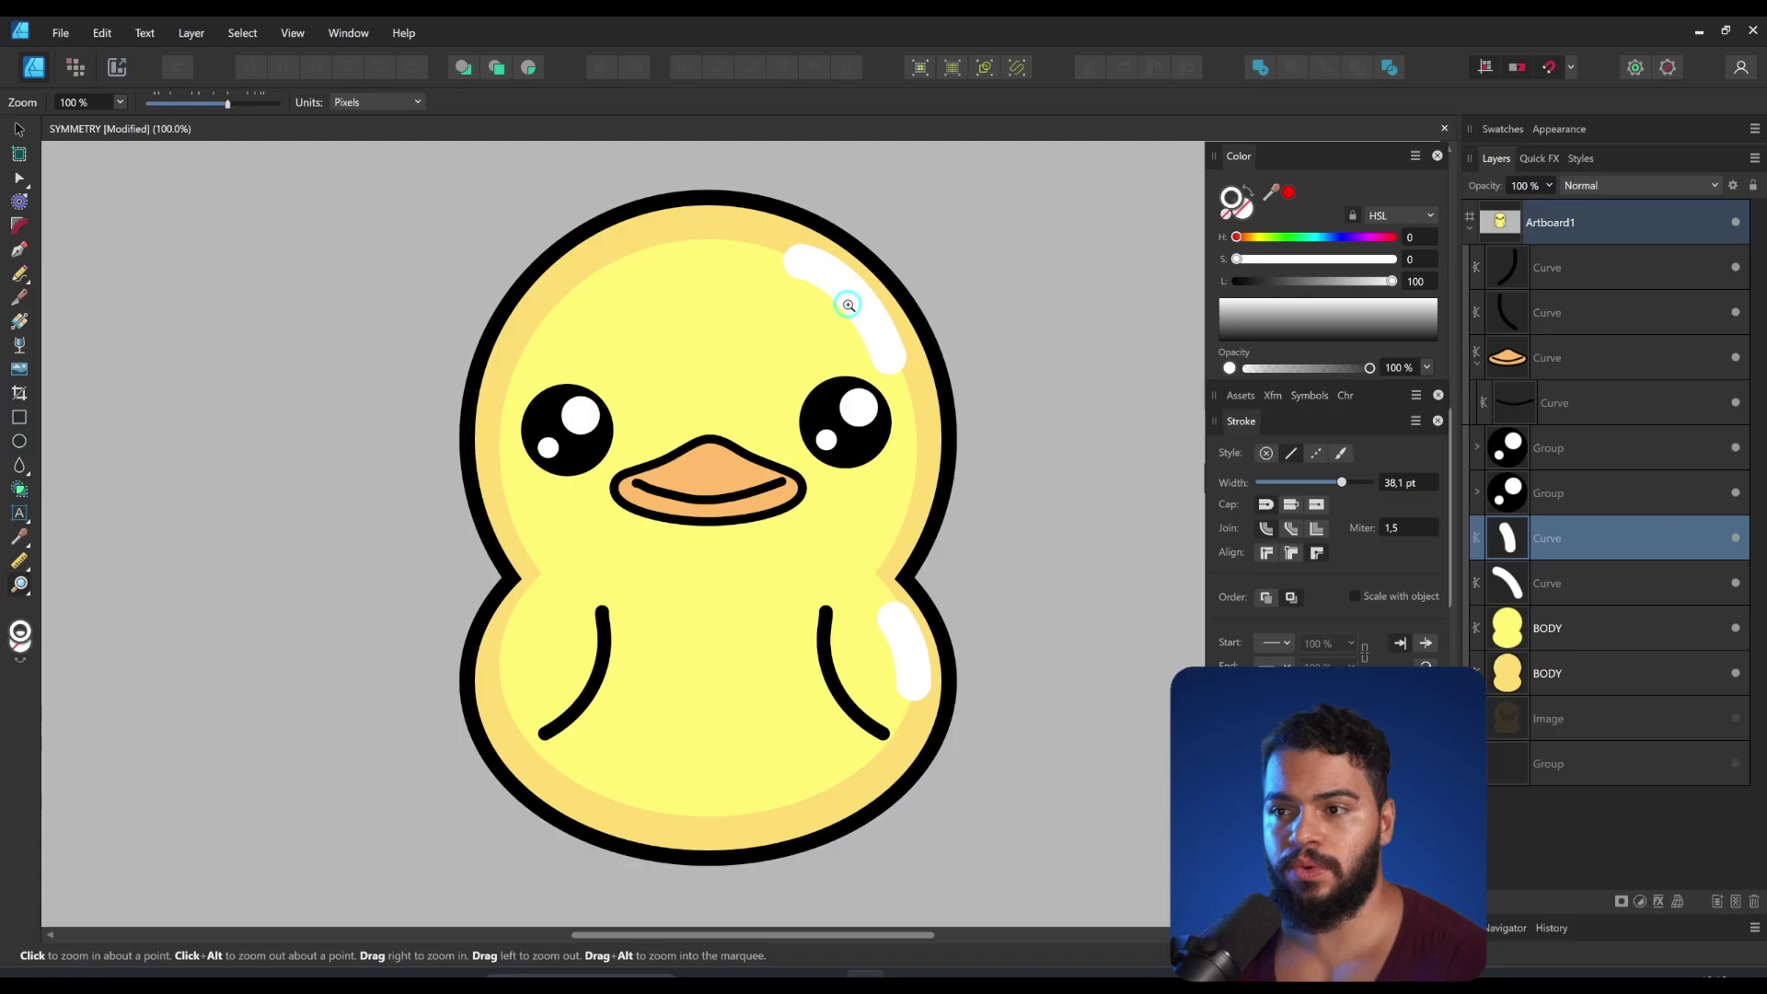
pyautogui.press('v')
pyautogui.click(847, 302)
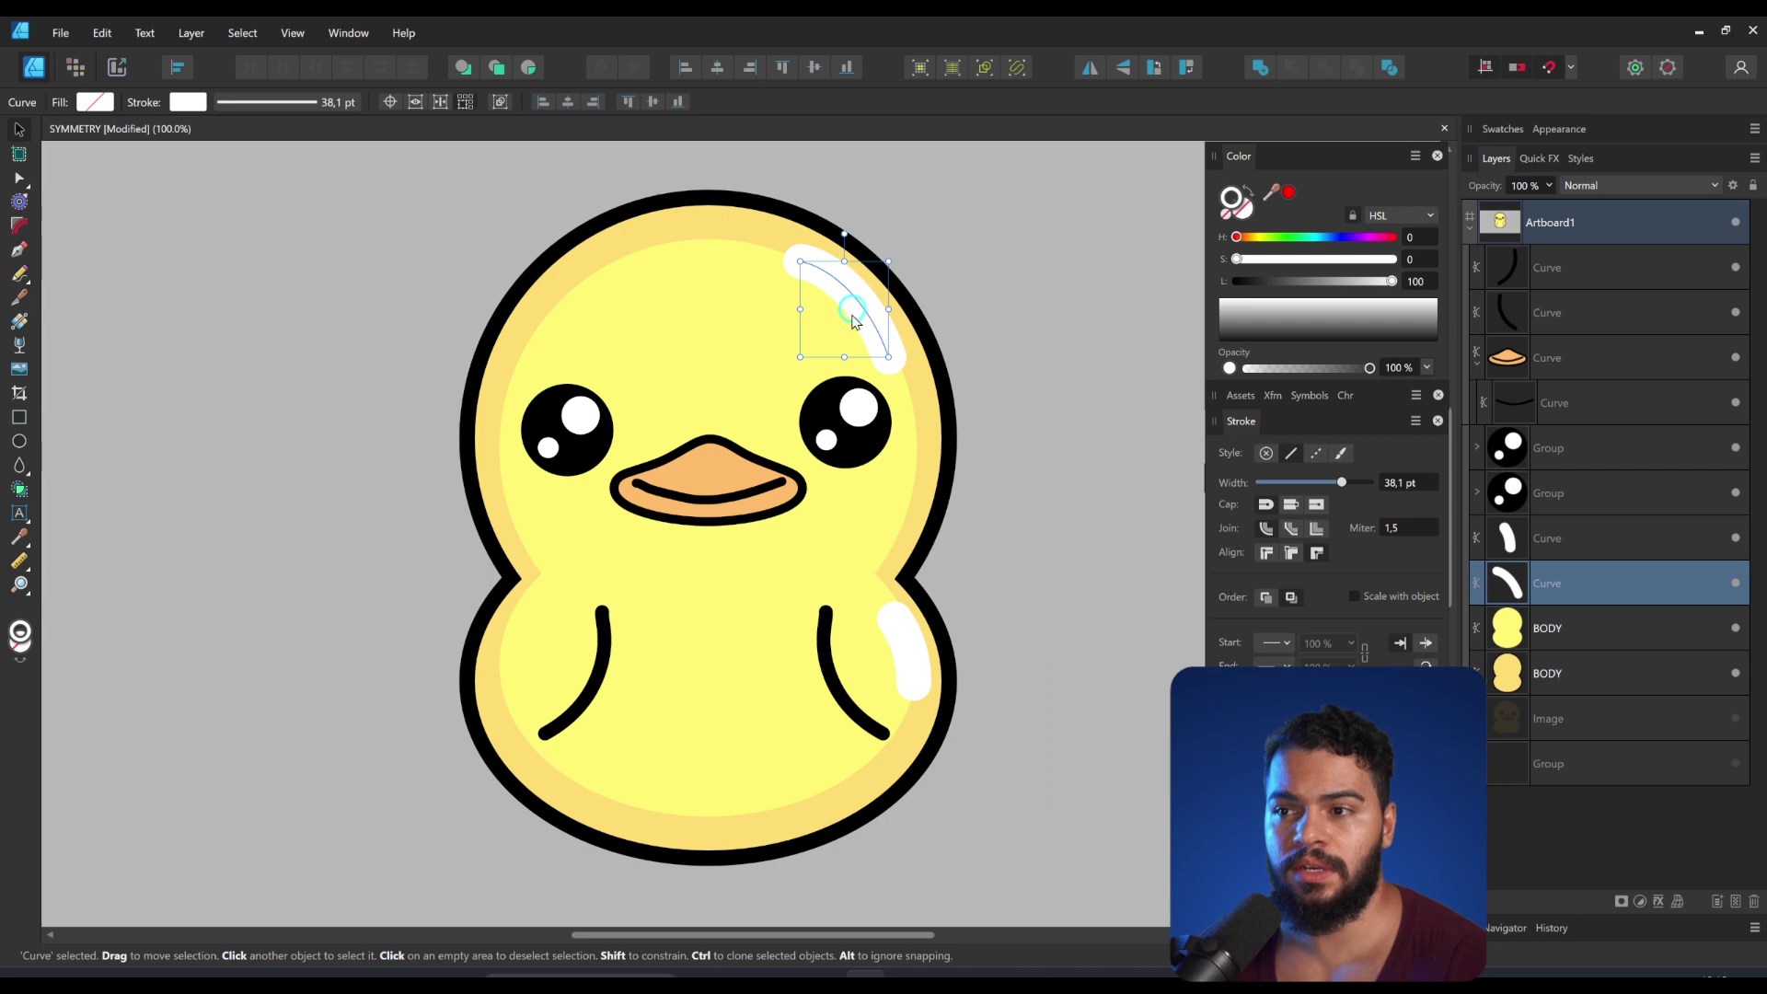
# Step: Draw a white highlight inside the beak along its upper edge, and shift it towards the beak's right side
pyautogui.click(785, 488)
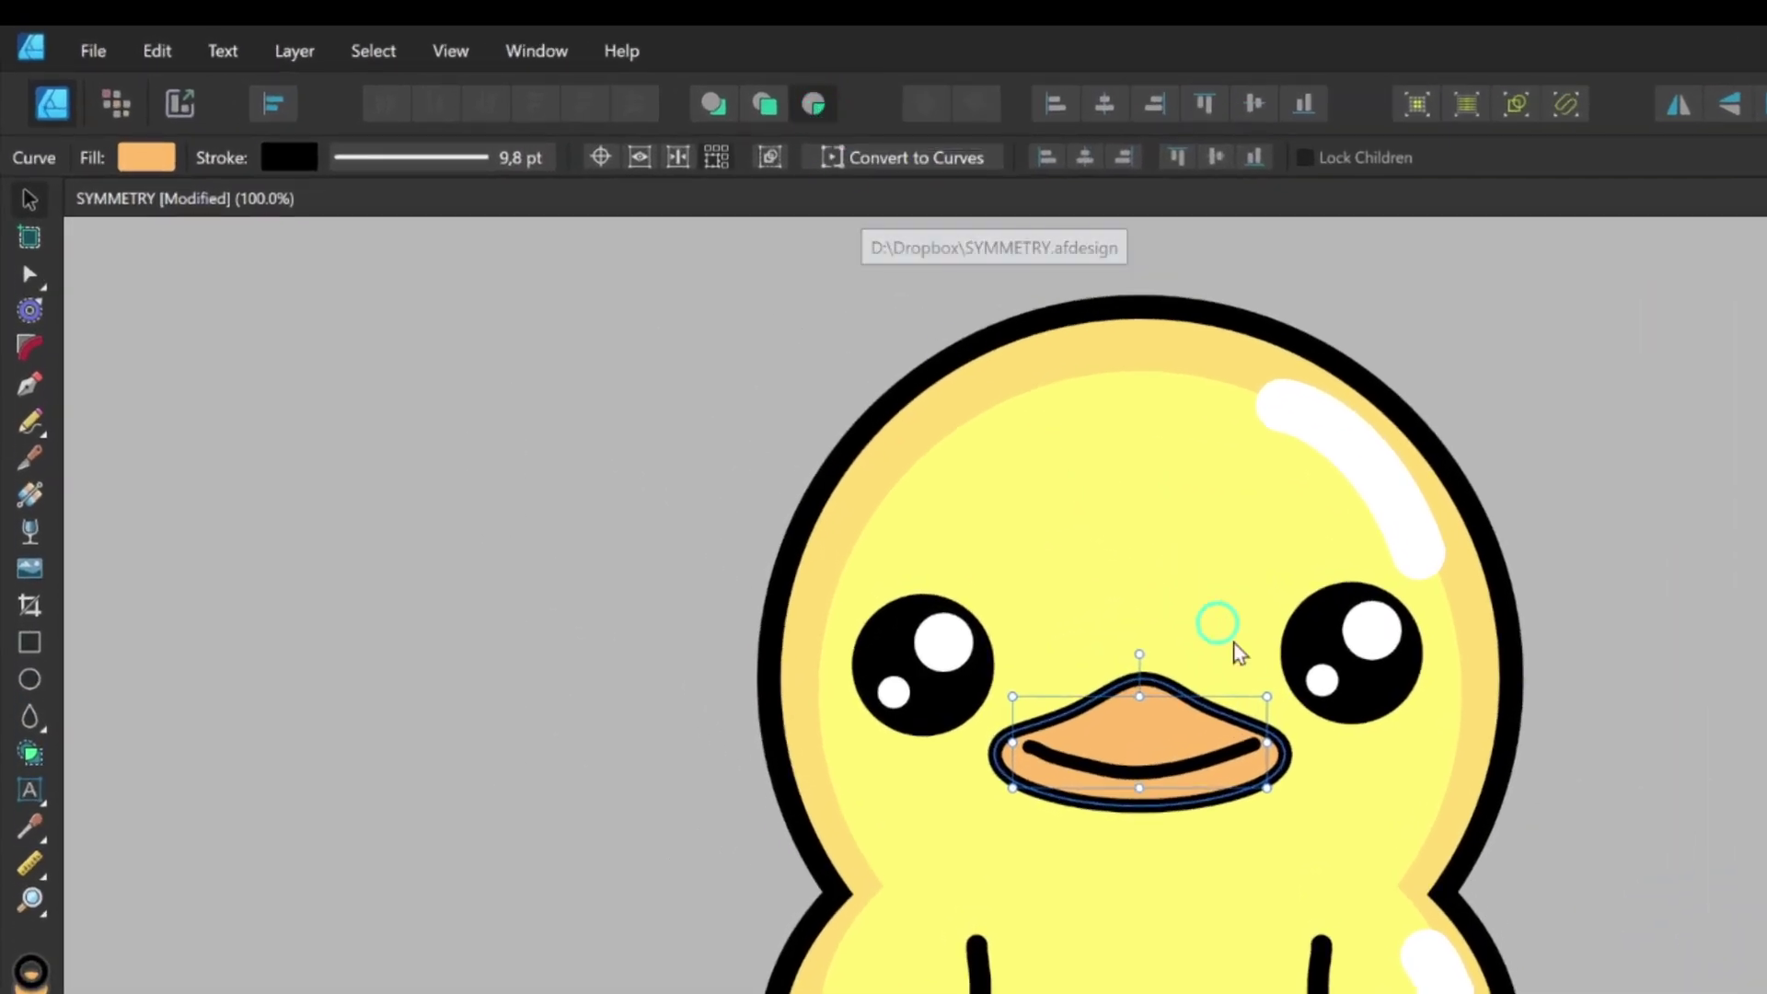
pyautogui.press('n')
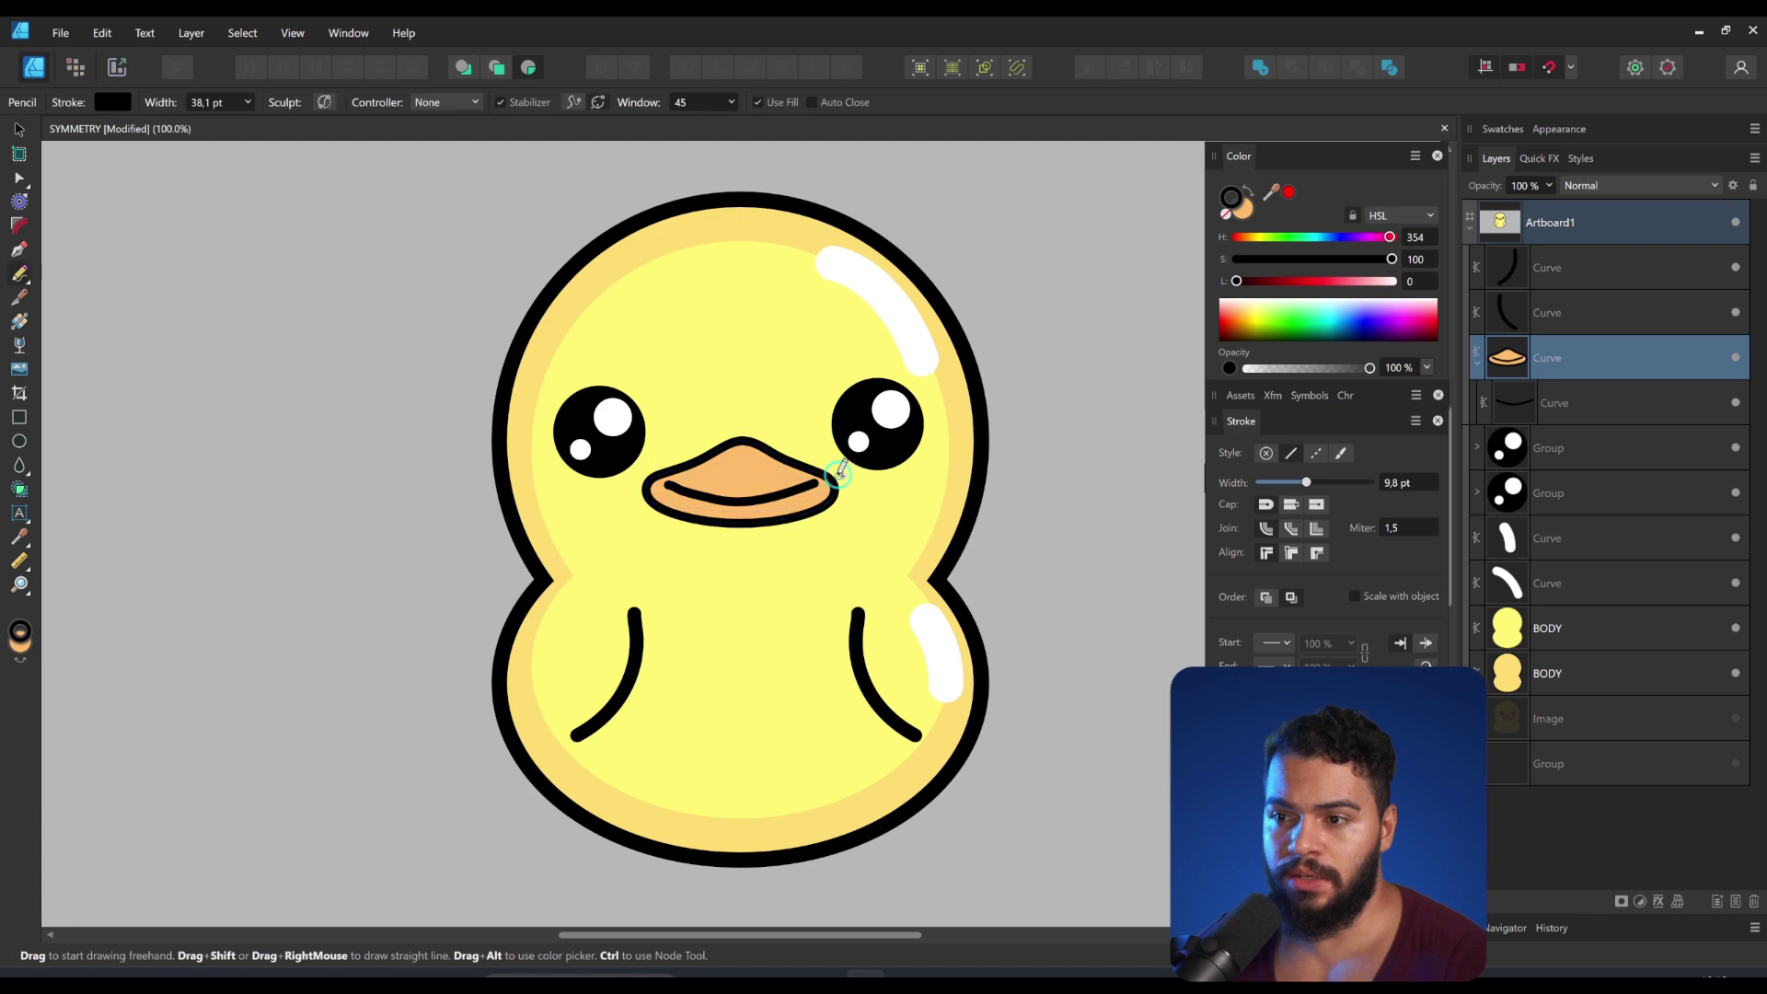
pyautogui.moveTo(639, 457); pyautogui.dragTo(642, 458)
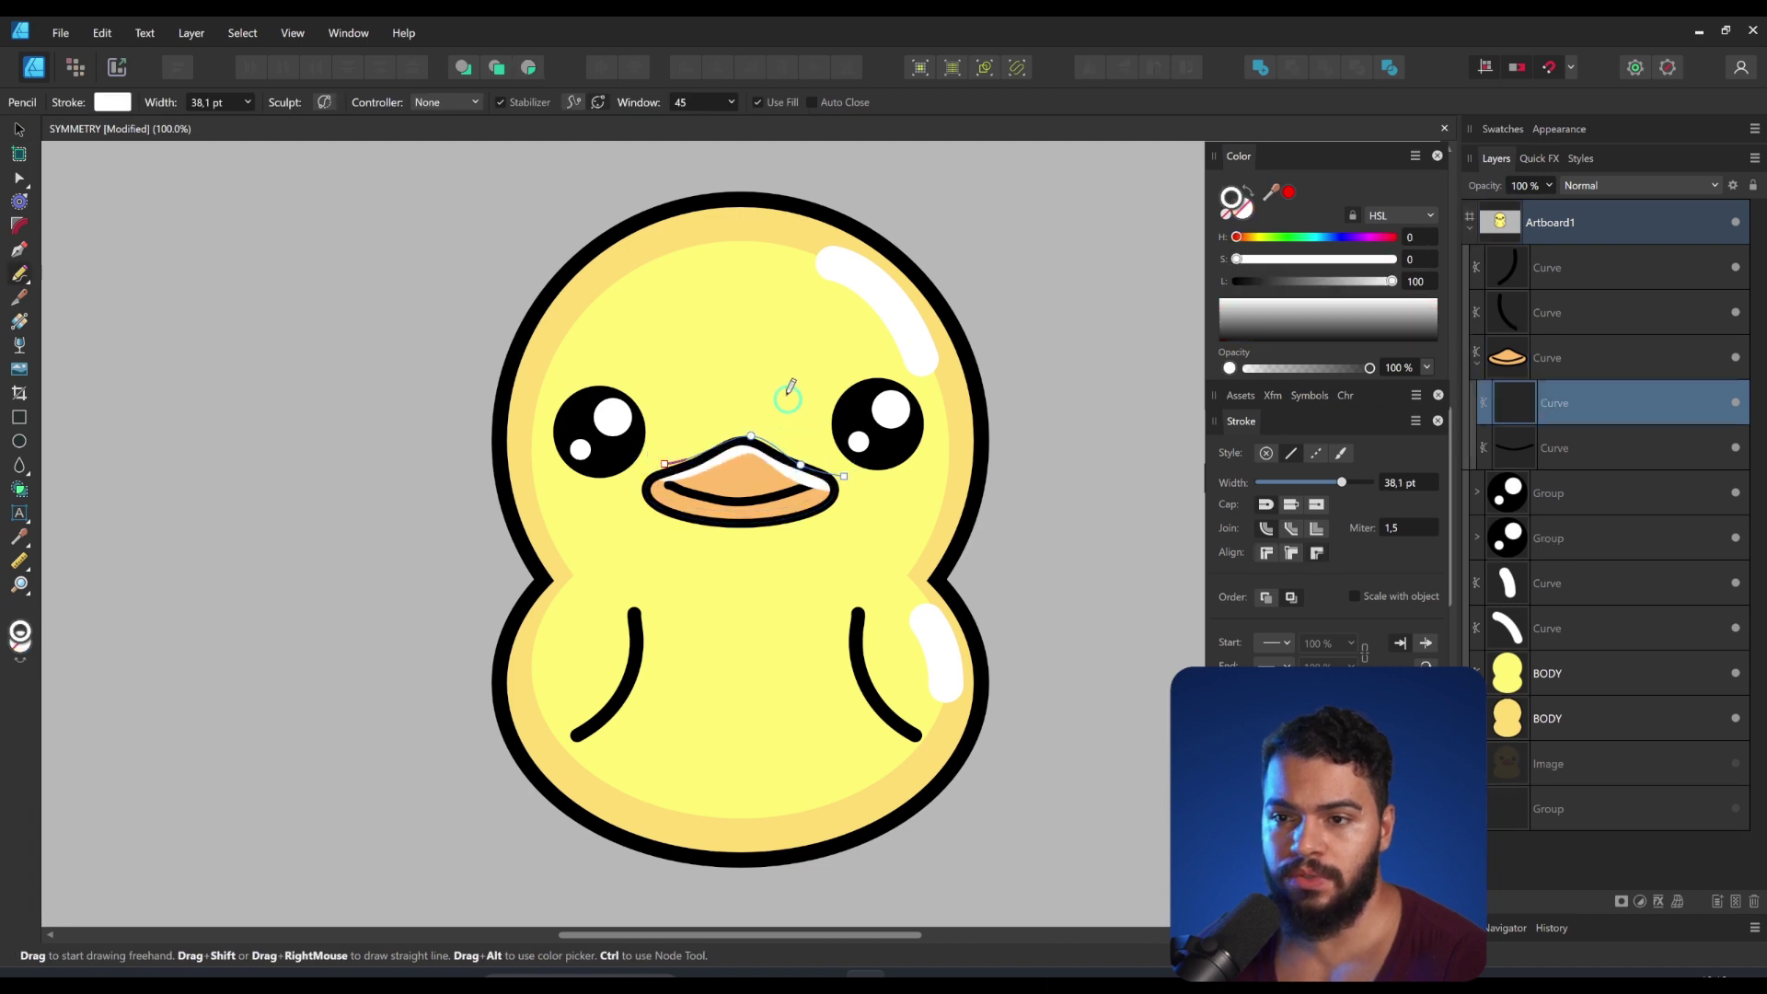
pyautogui.press('v')
pyautogui.moveTo(805, 457); pyautogui.dragTo(795, 452)
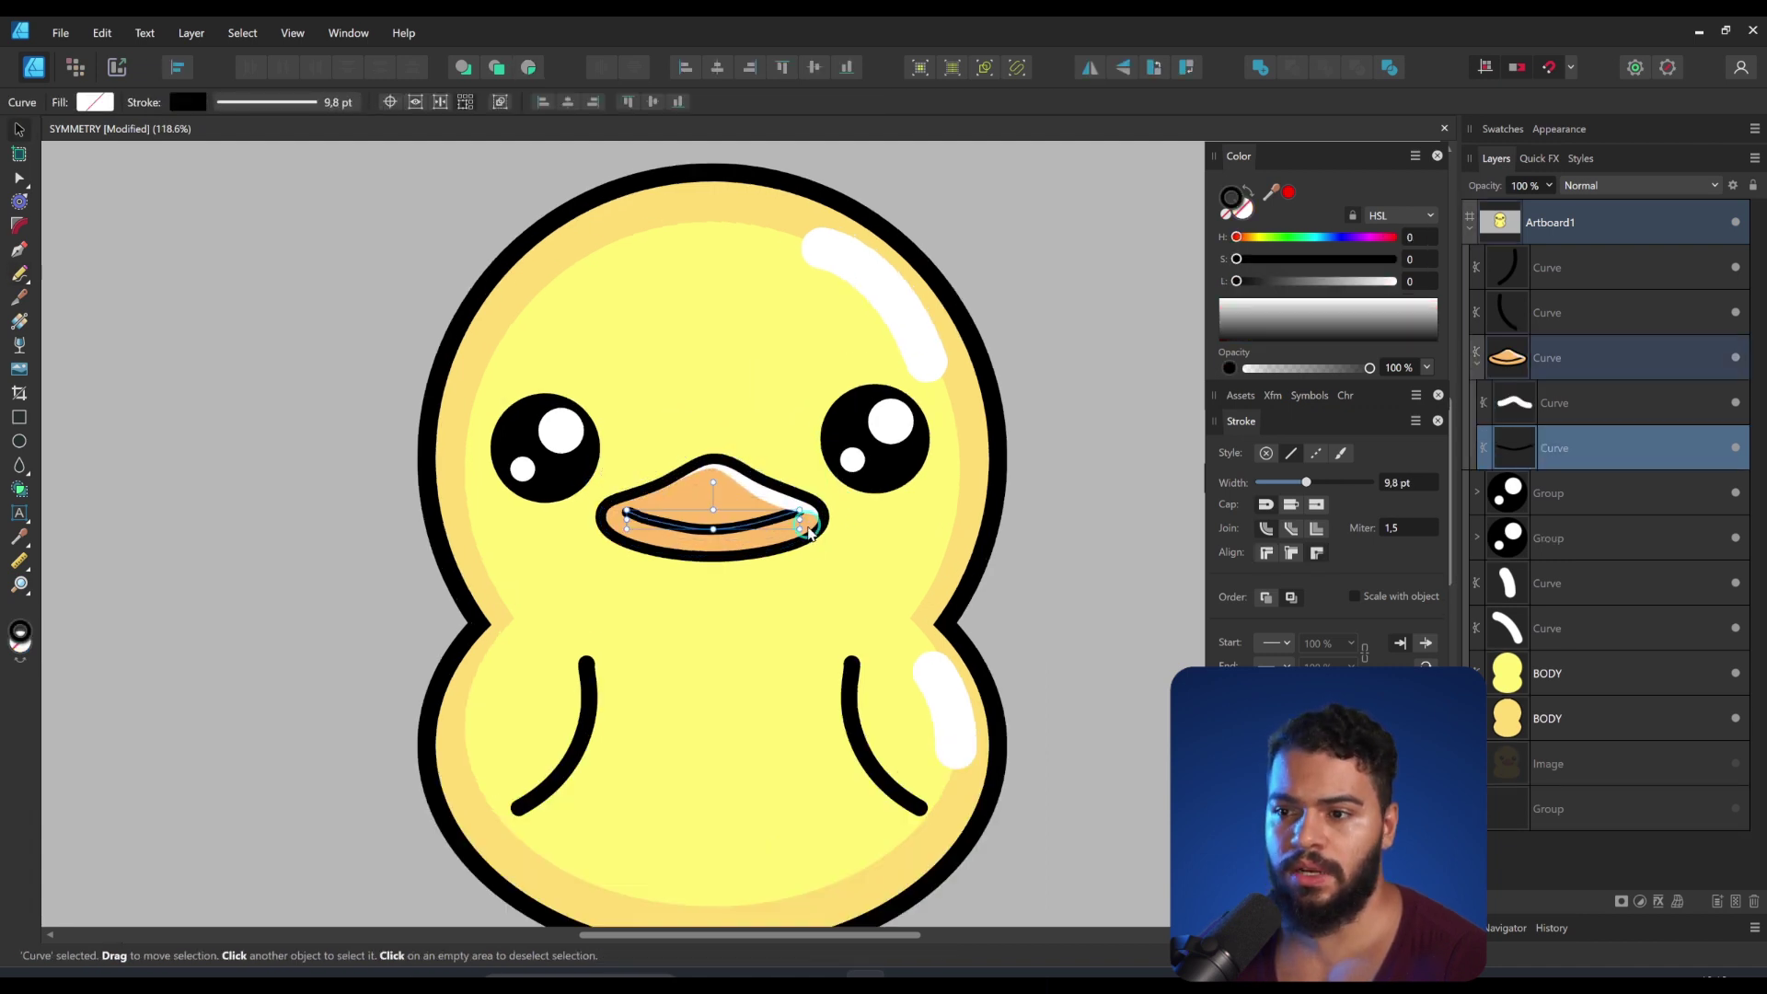
# Step: Scale the whole beak down slightly and reposition it centred between the eyes
pyautogui.click(807, 532)
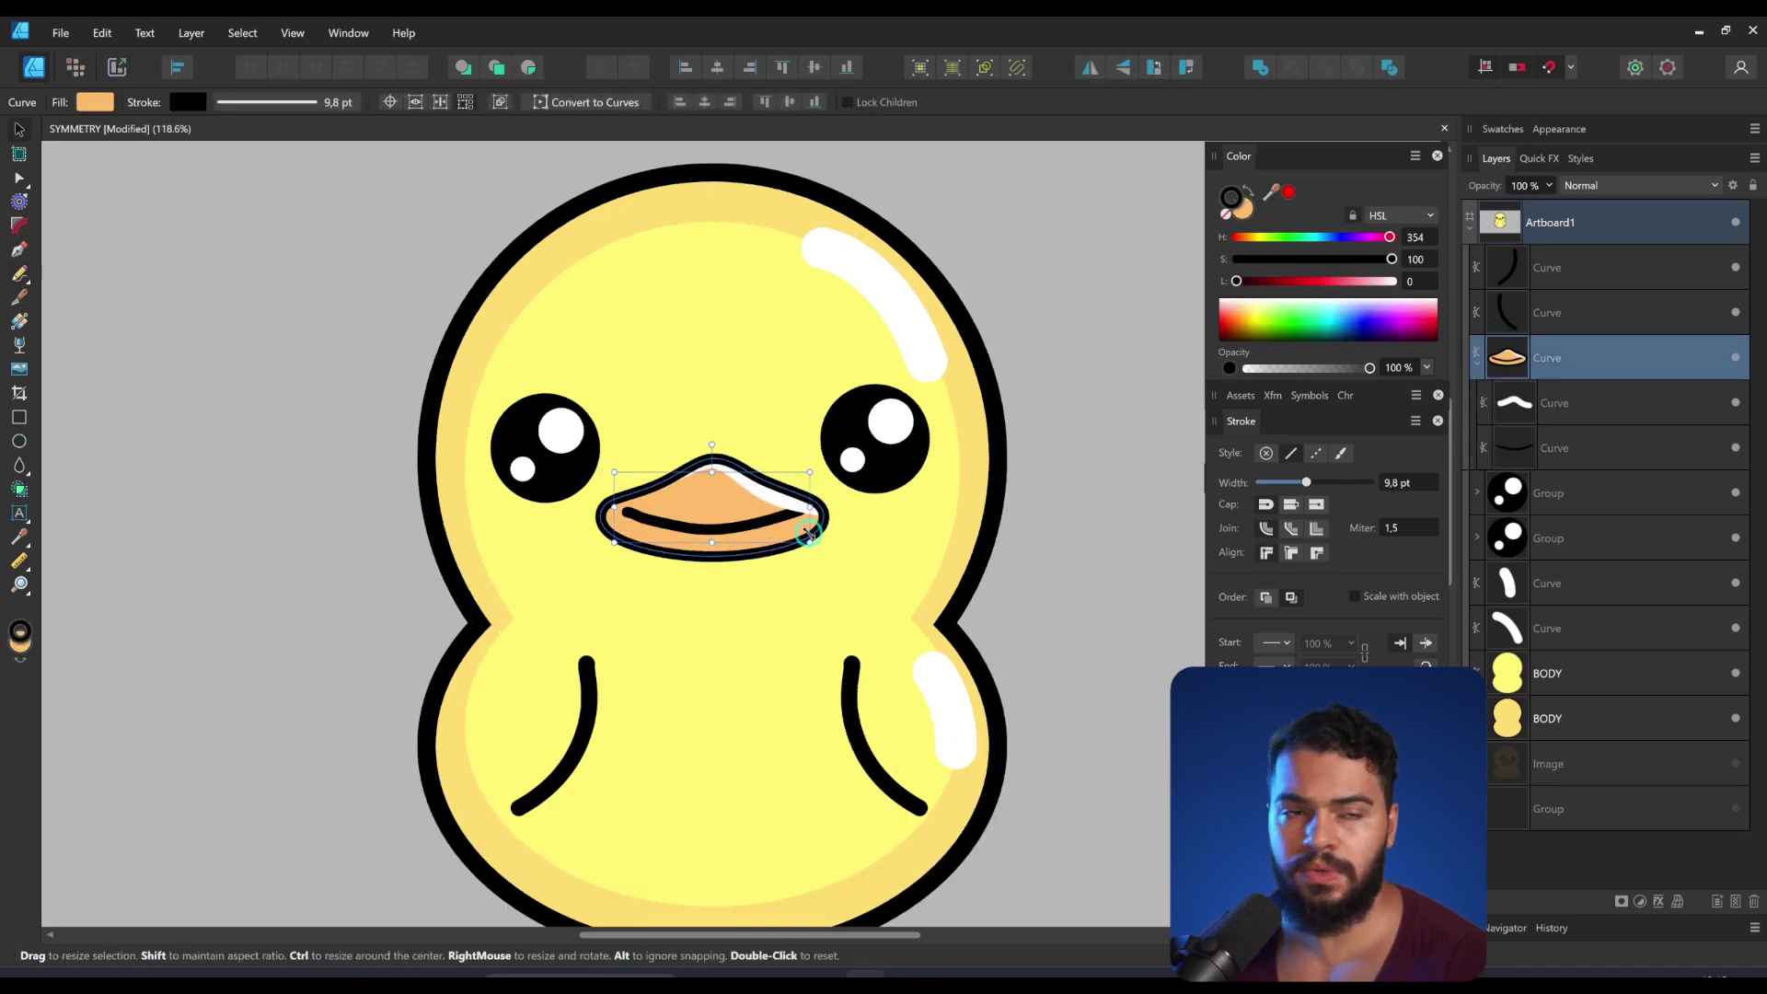
pyautogui.moveTo(808, 540)
pyautogui.mouseDown()
pyautogui.moveTo(789, 513)
pyautogui.moveTo(780, 528)
pyautogui.mouseUp()
pyautogui.moveTo(777, 517); pyautogui.dragTo(818, 477)
pyautogui.scroll(-1, 795, 470)
pyautogui.moveTo(802, 488)
pyautogui.mouseDown()
pyautogui.moveTo(791, 510)
pyautogui.moveTo(831, 495)
pyautogui.moveTo(818, 486)
pyautogui.mouseUp()
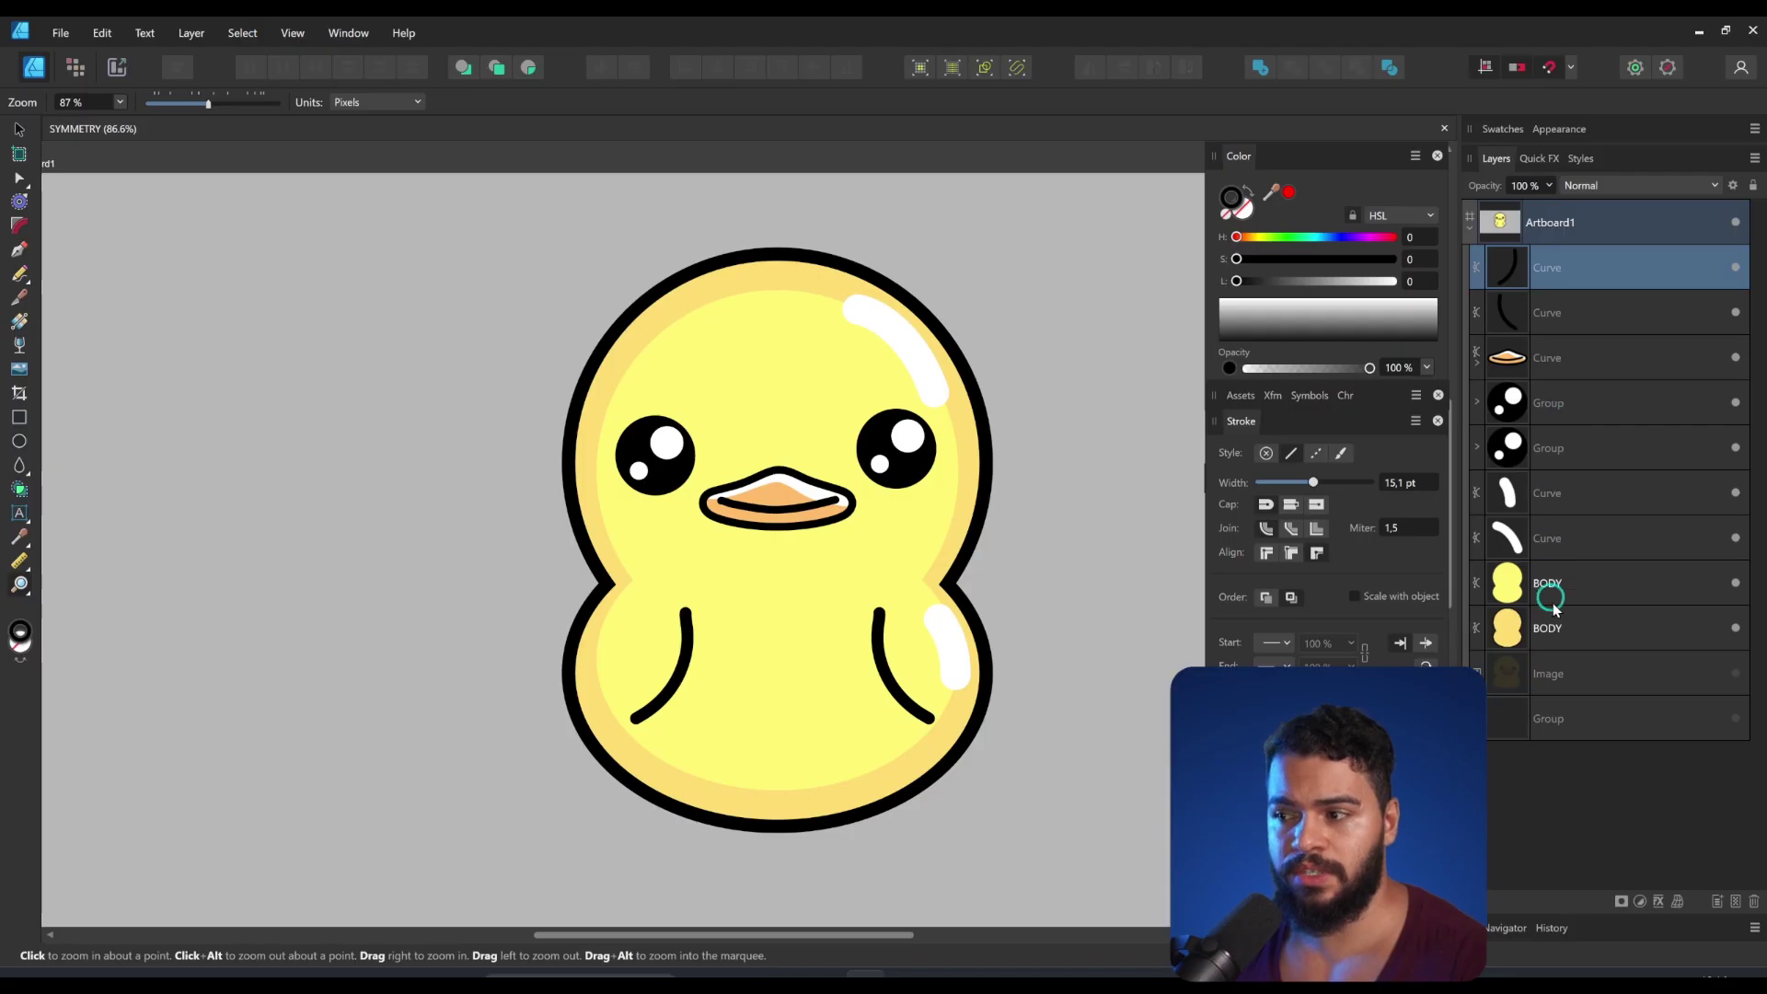
pyautogui.keyDown('shift'); pyautogui.click(1541, 614); pyautogui.keyUp('shift')
pyautogui.press('v')
pyautogui.click(897, 566)
pyautogui.moveTo(897, 567)
pyautogui.mouseDown()
pyautogui.moveTo(917, 546)
pyautogui.moveTo(891, 578)
pyautogui.mouseUp()
pyautogui.hotkey('ctrl', 'z')
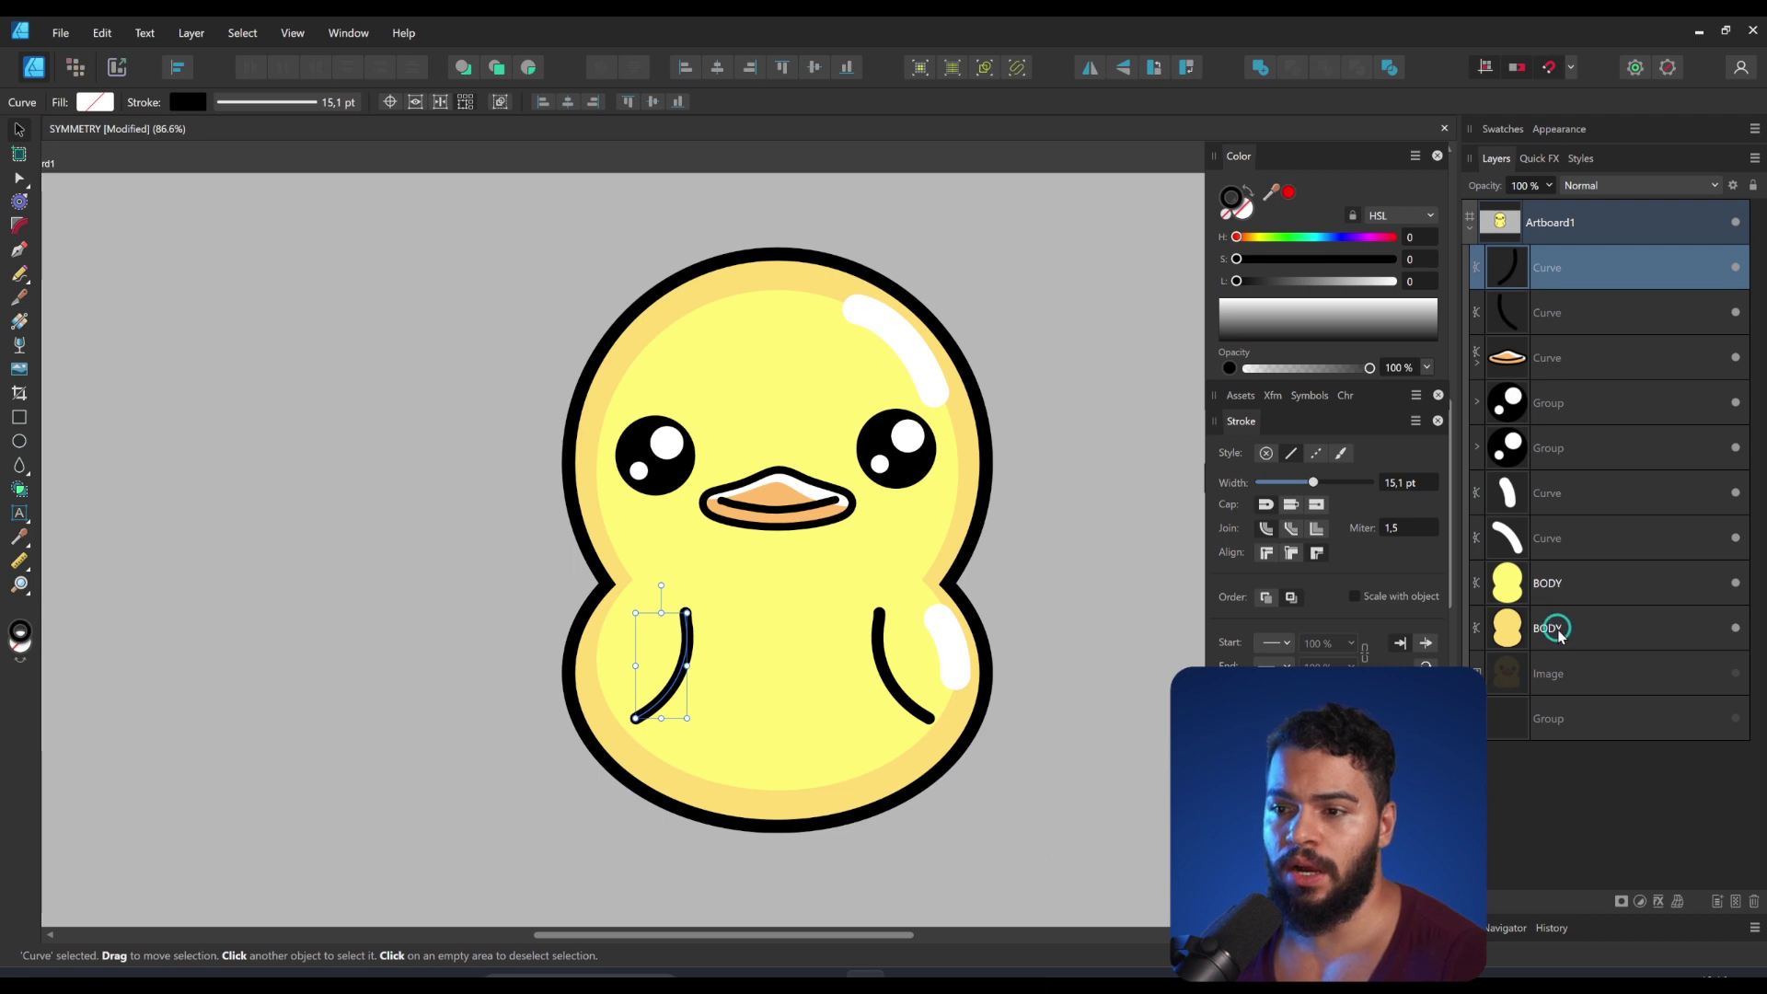
# Step: Group all chick layers from the top wing curve through the lowest BODY layer, and name the group PROJECT
pyautogui.keyDown('shift'); pyautogui.click(1557, 631); pyautogui.keyUp('shift')
pyautogui.hotkey('ctrl', 'g')
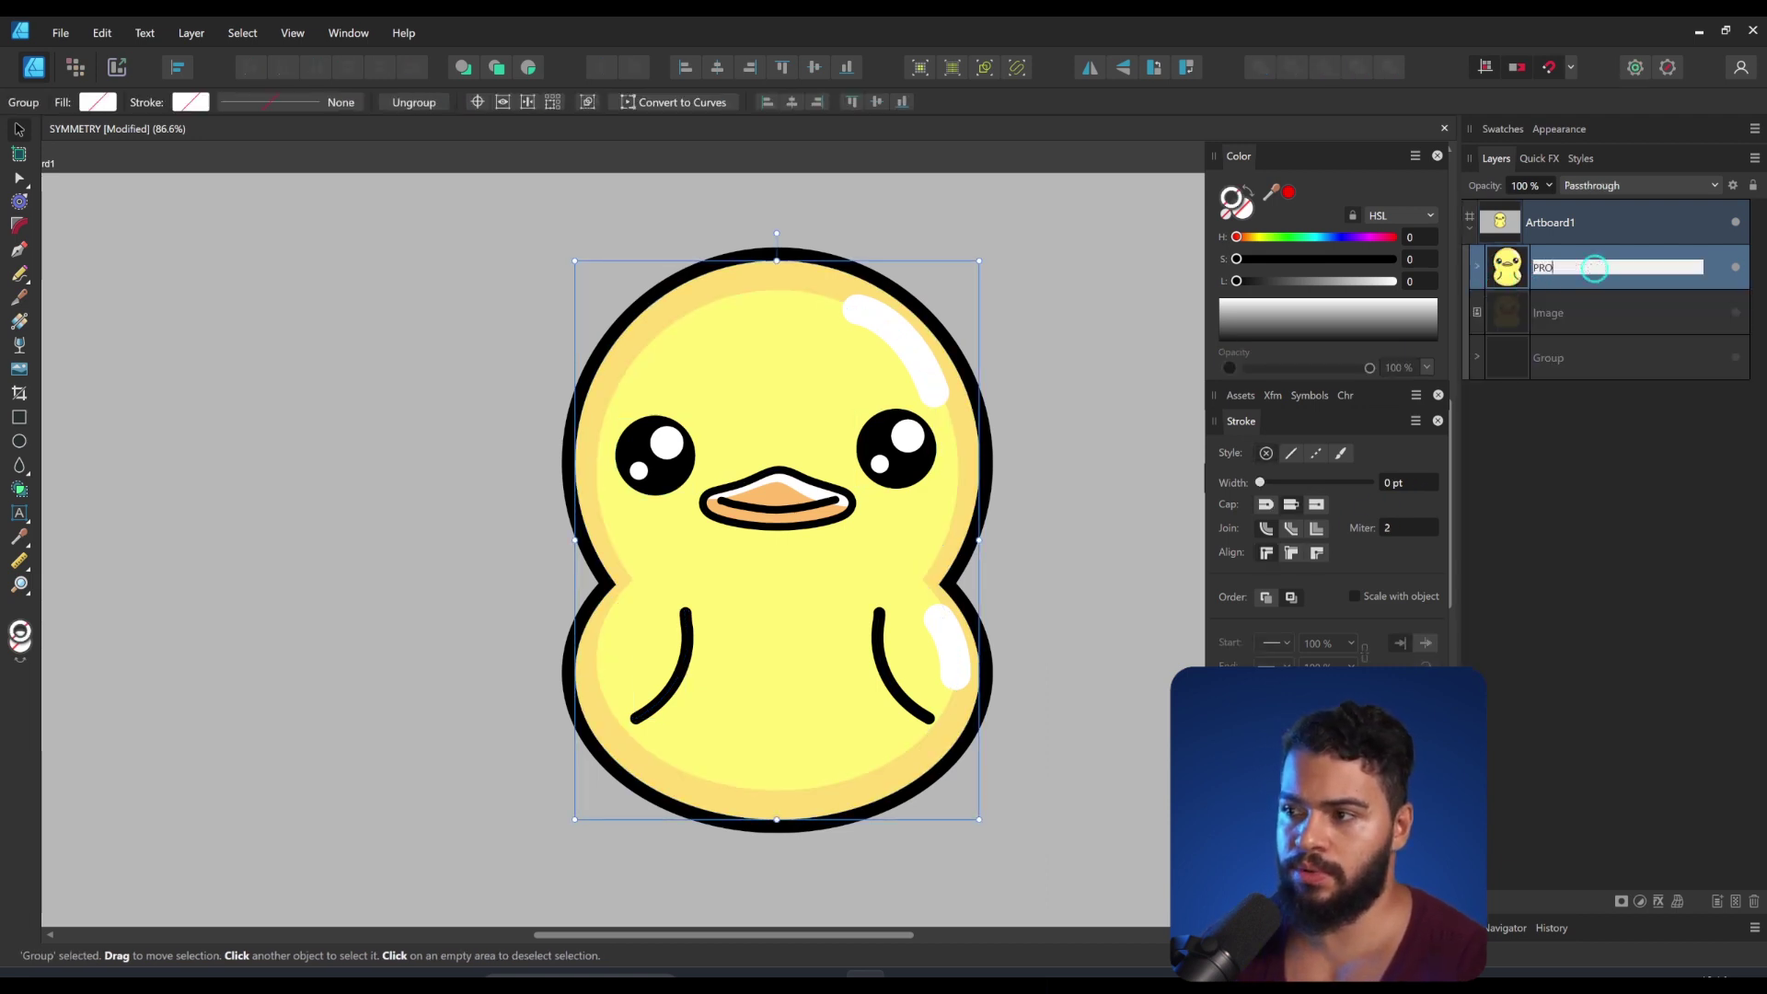
pyautogui.press('Return')
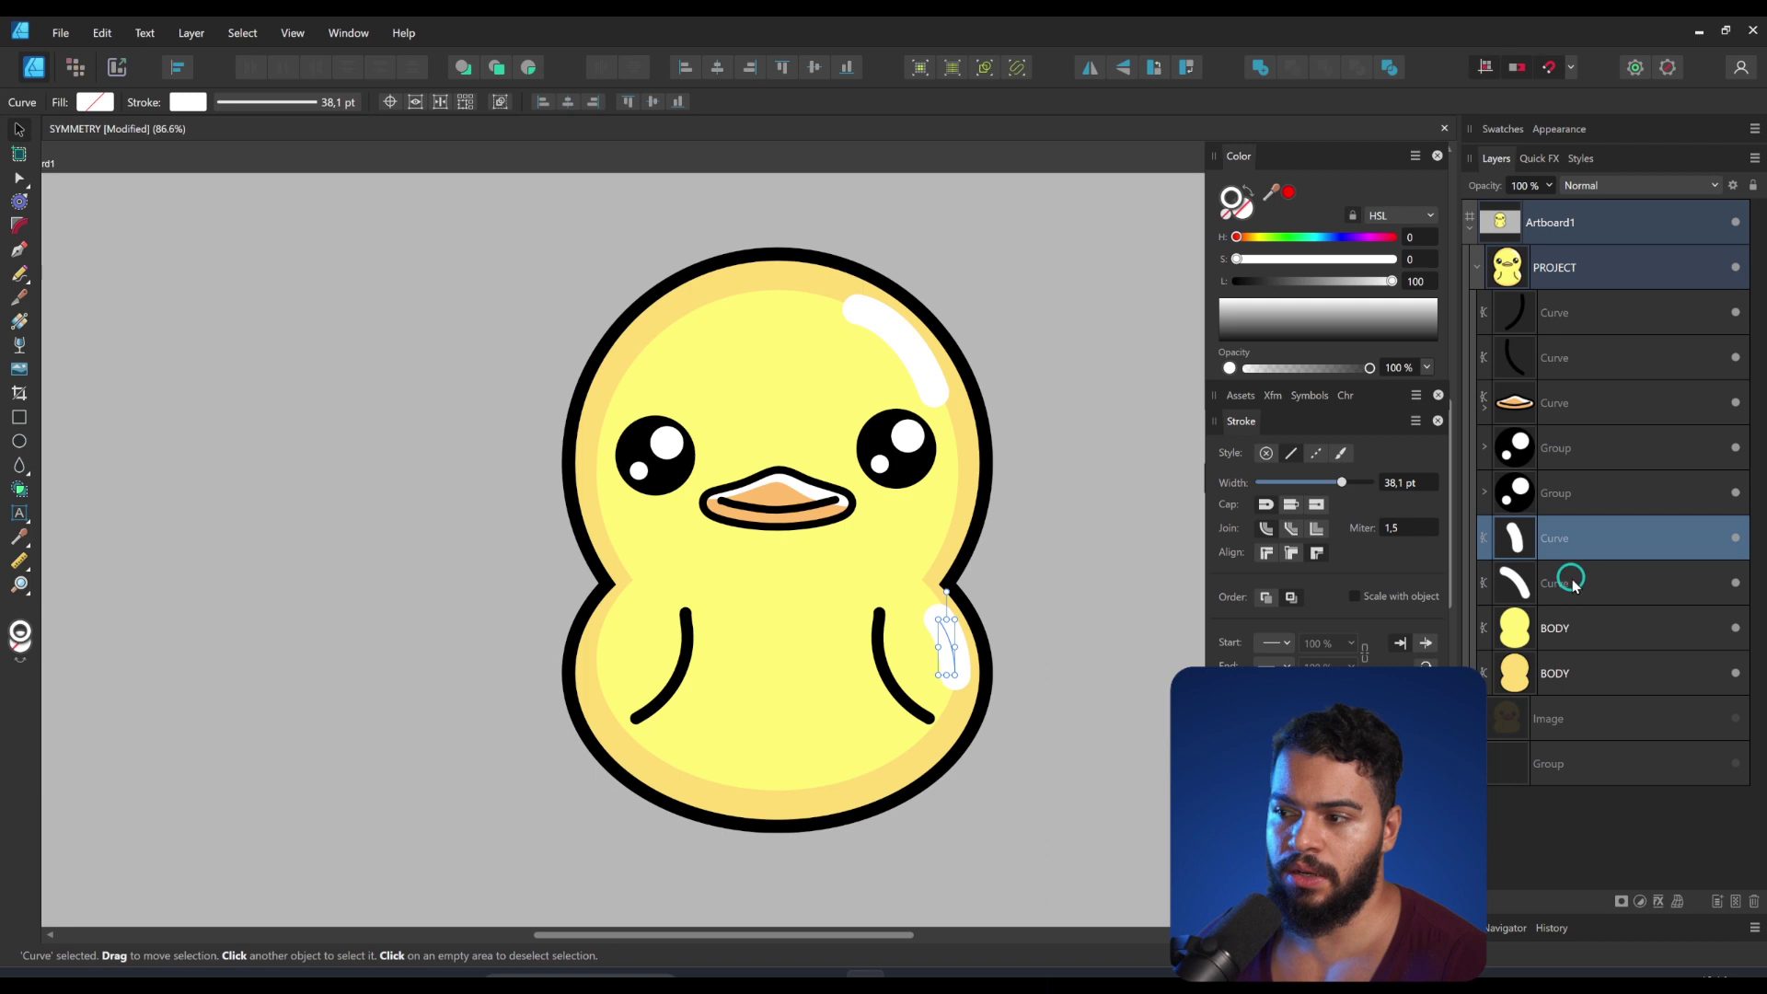
# Step: Inside PROJECT, group both highlights with the body shapes as COMPLETE BODY, and the beak with both eyes as FACE
pyautogui.keyDown('shift'); pyautogui.click(1567, 672); pyautogui.keyUp('shift')
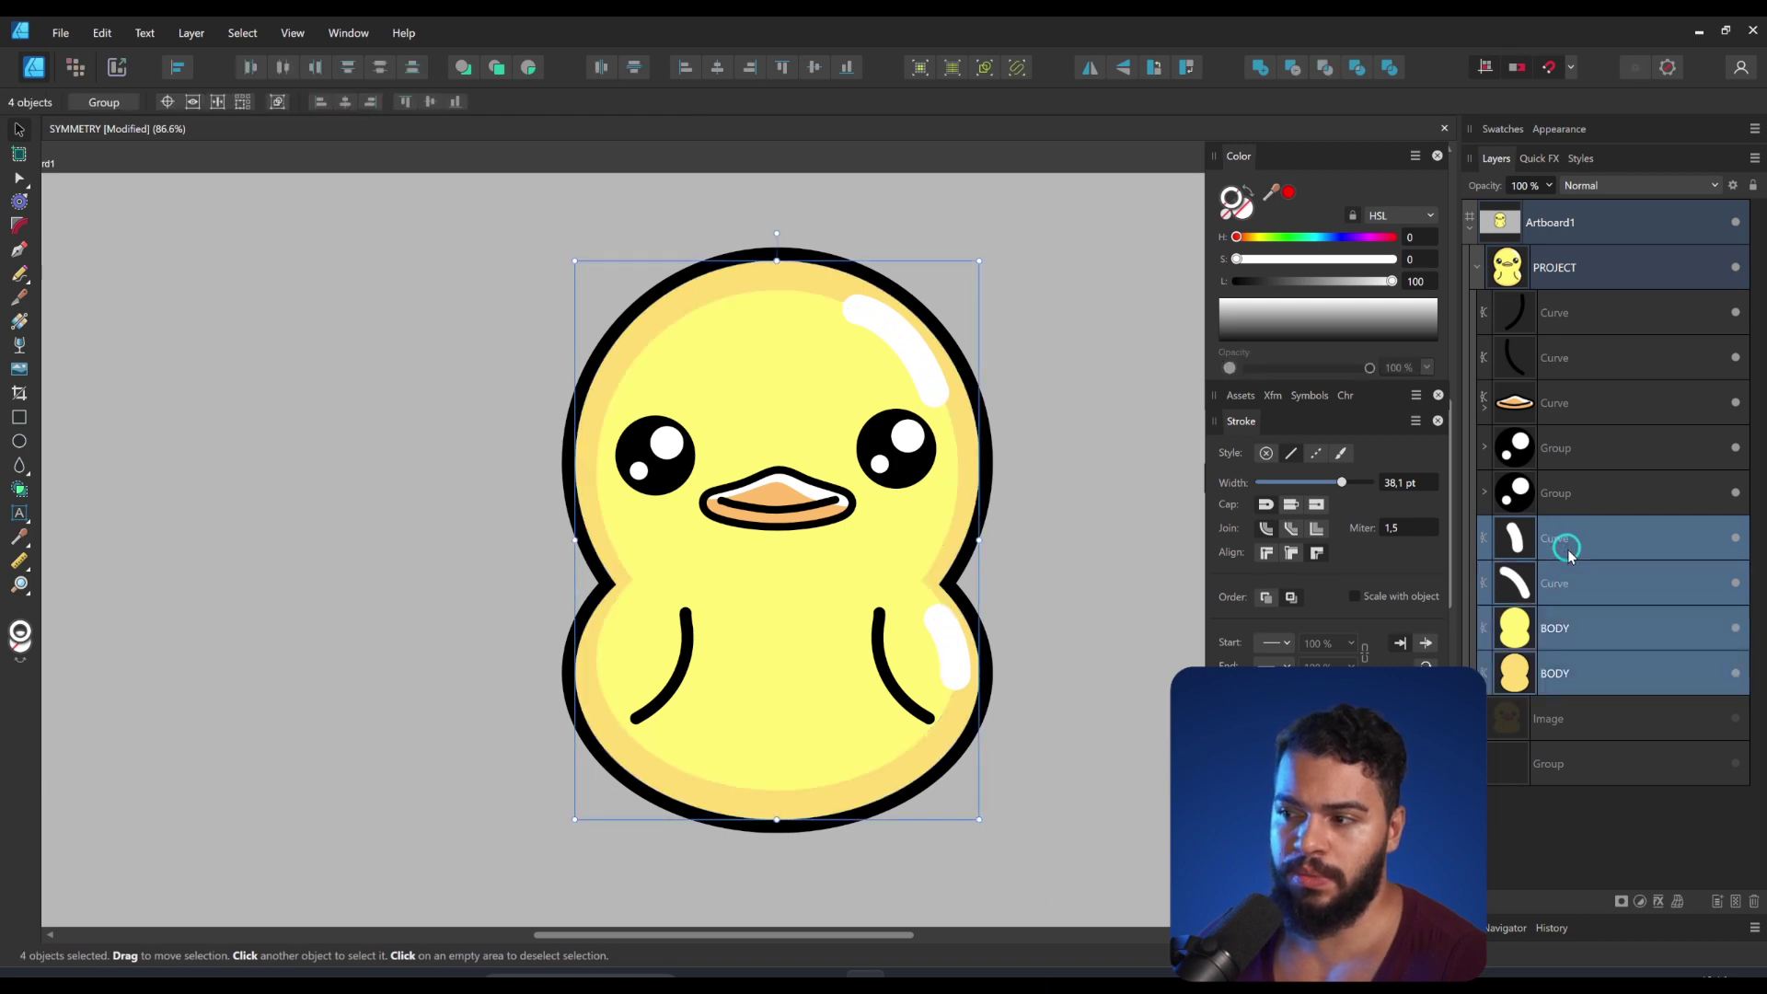
pyautogui.hotkey('ctrl', 'g')
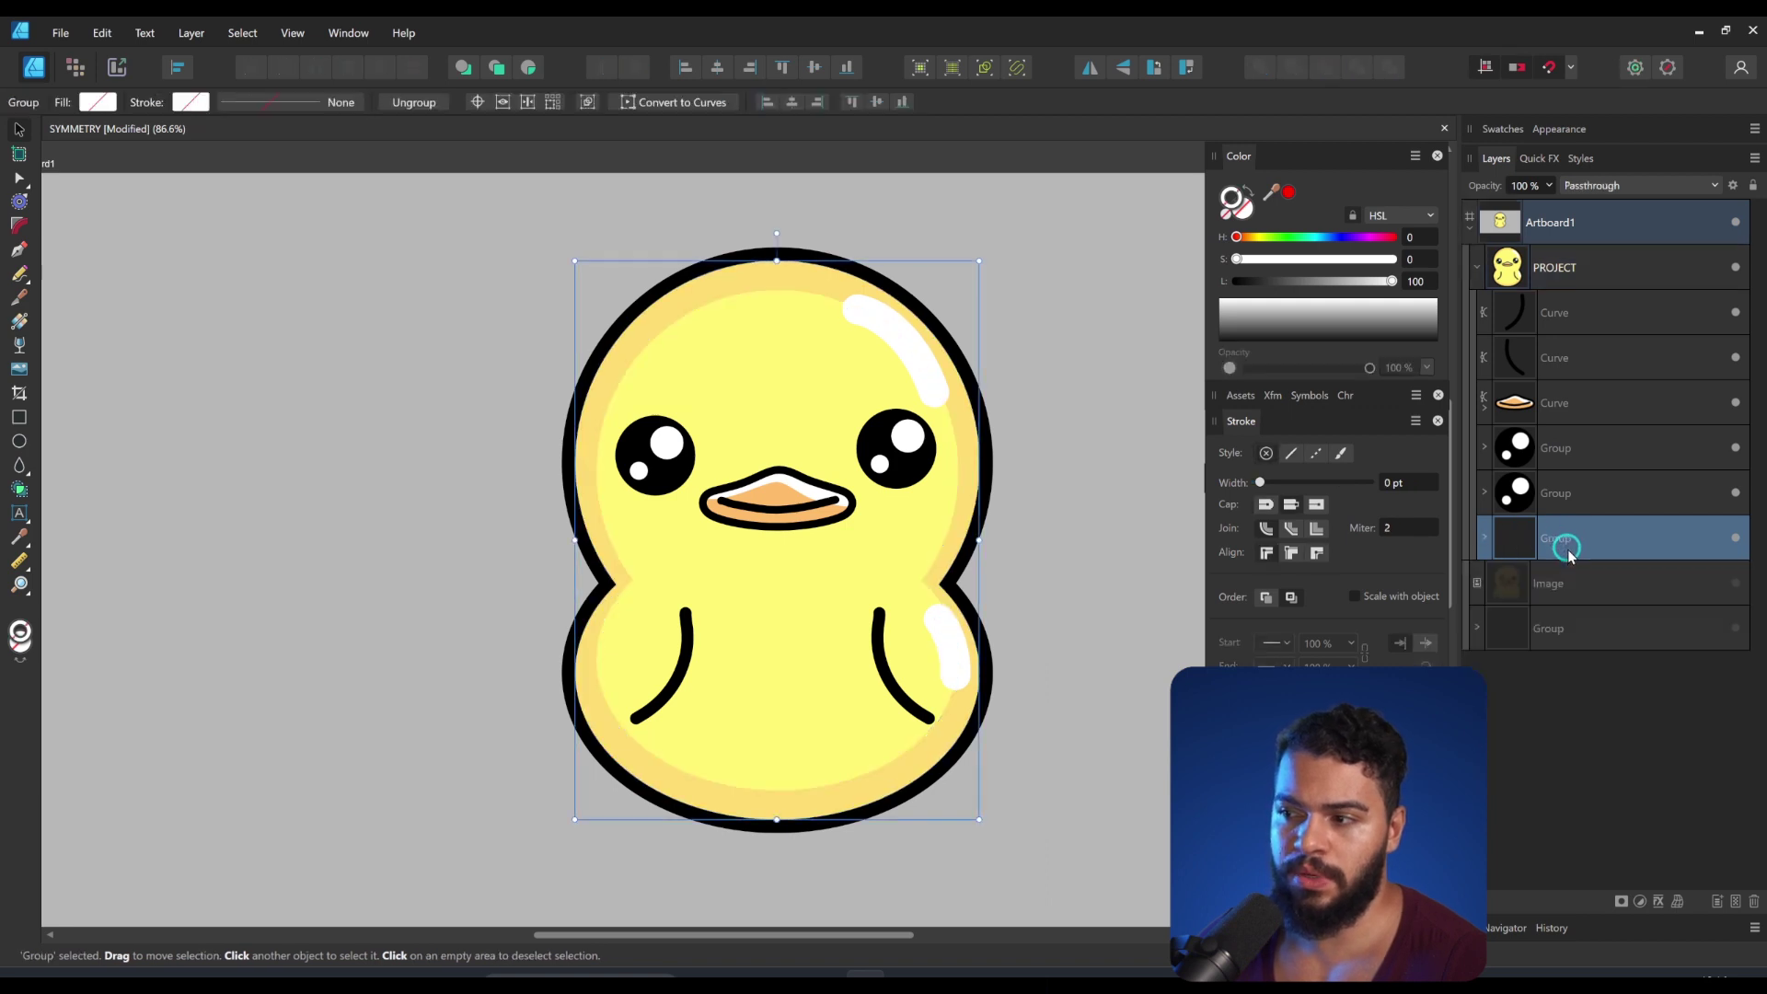
pyautogui.click(1572, 447)
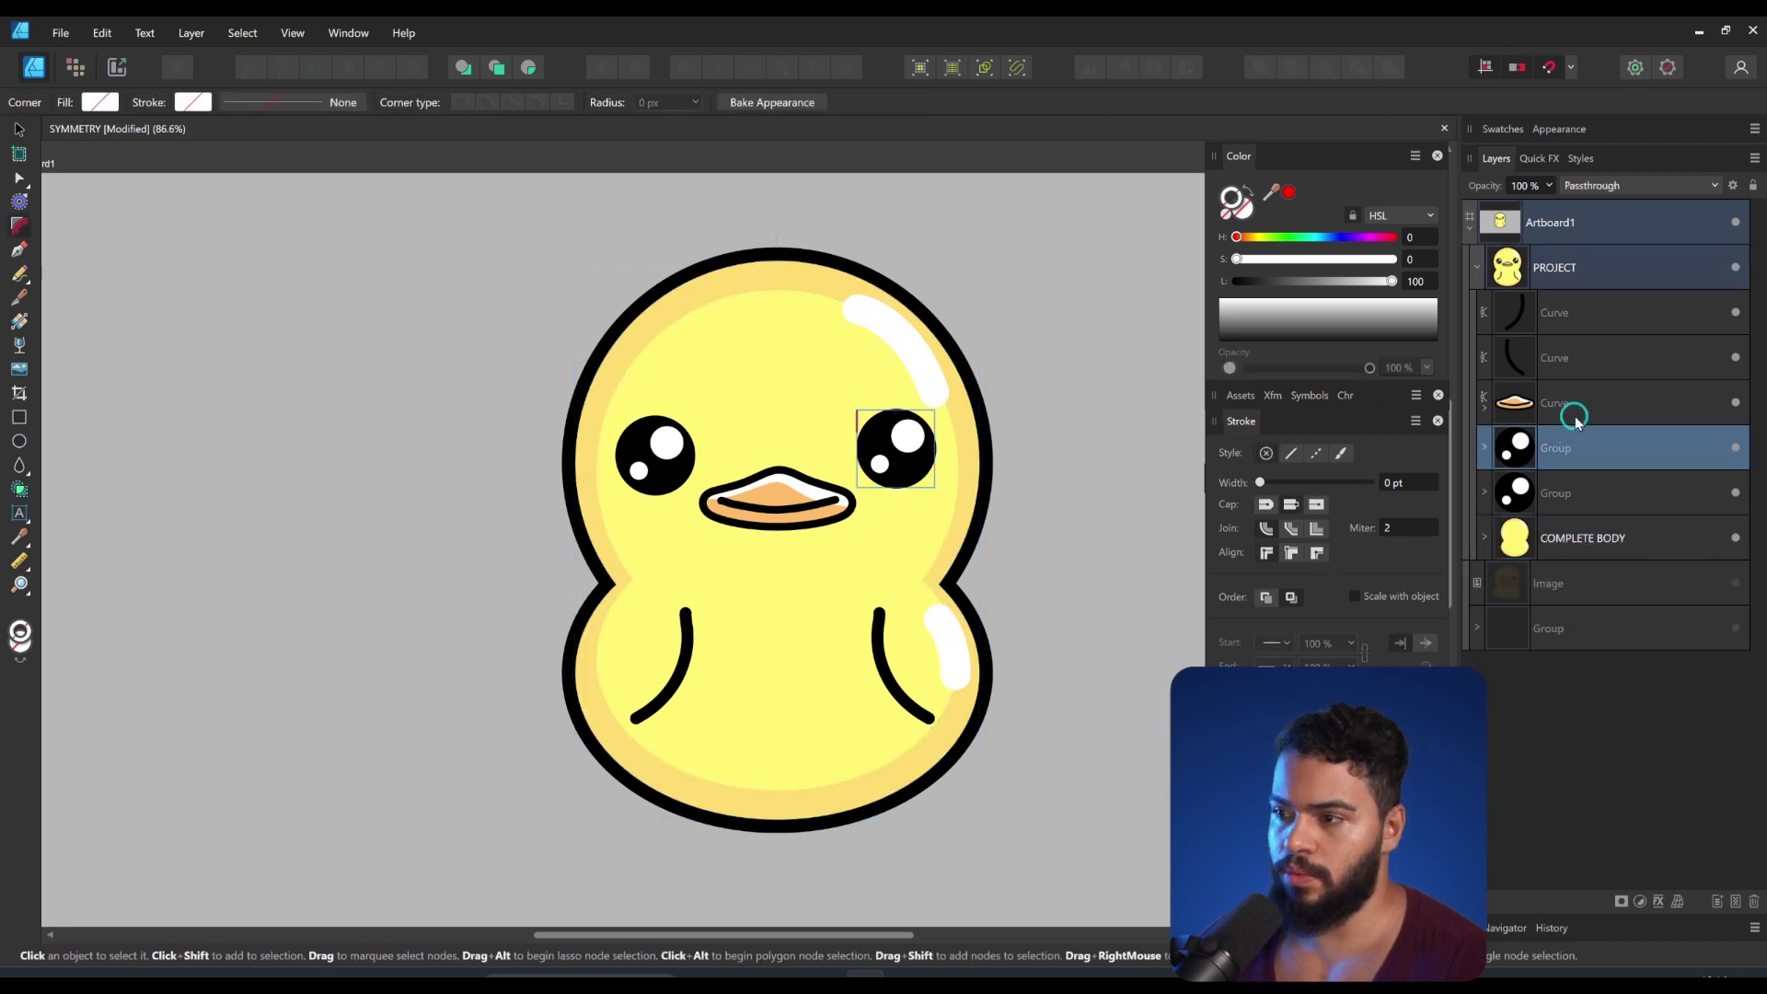
pyautogui.click(1573, 408)
pyautogui.keyDown('shift'); pyautogui.click(1571, 494); pyautogui.keyUp('shift')
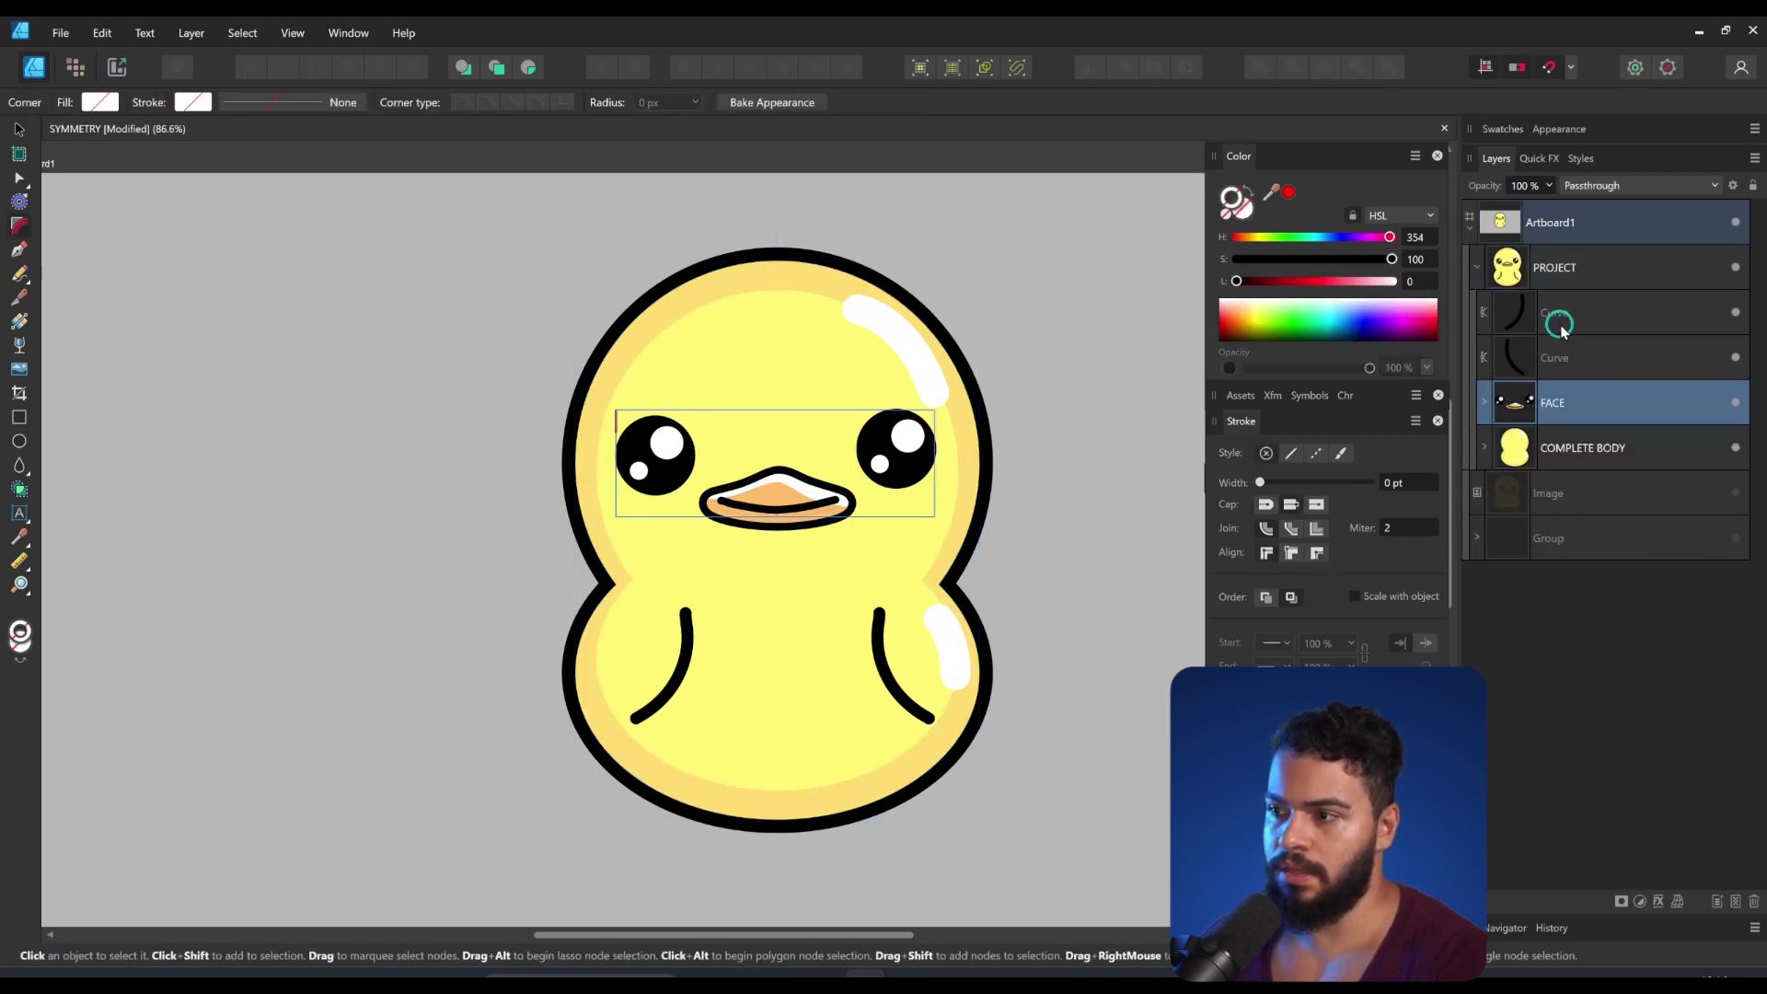
# Step: Group the two wing curves inside PROJECT and name the group ARM
pyautogui.click(1559, 317)
pyautogui.keyDown('shift'); pyautogui.click(1567, 348); pyautogui.keyUp('shift')
pyautogui.hotkey('ctrl', 'g')
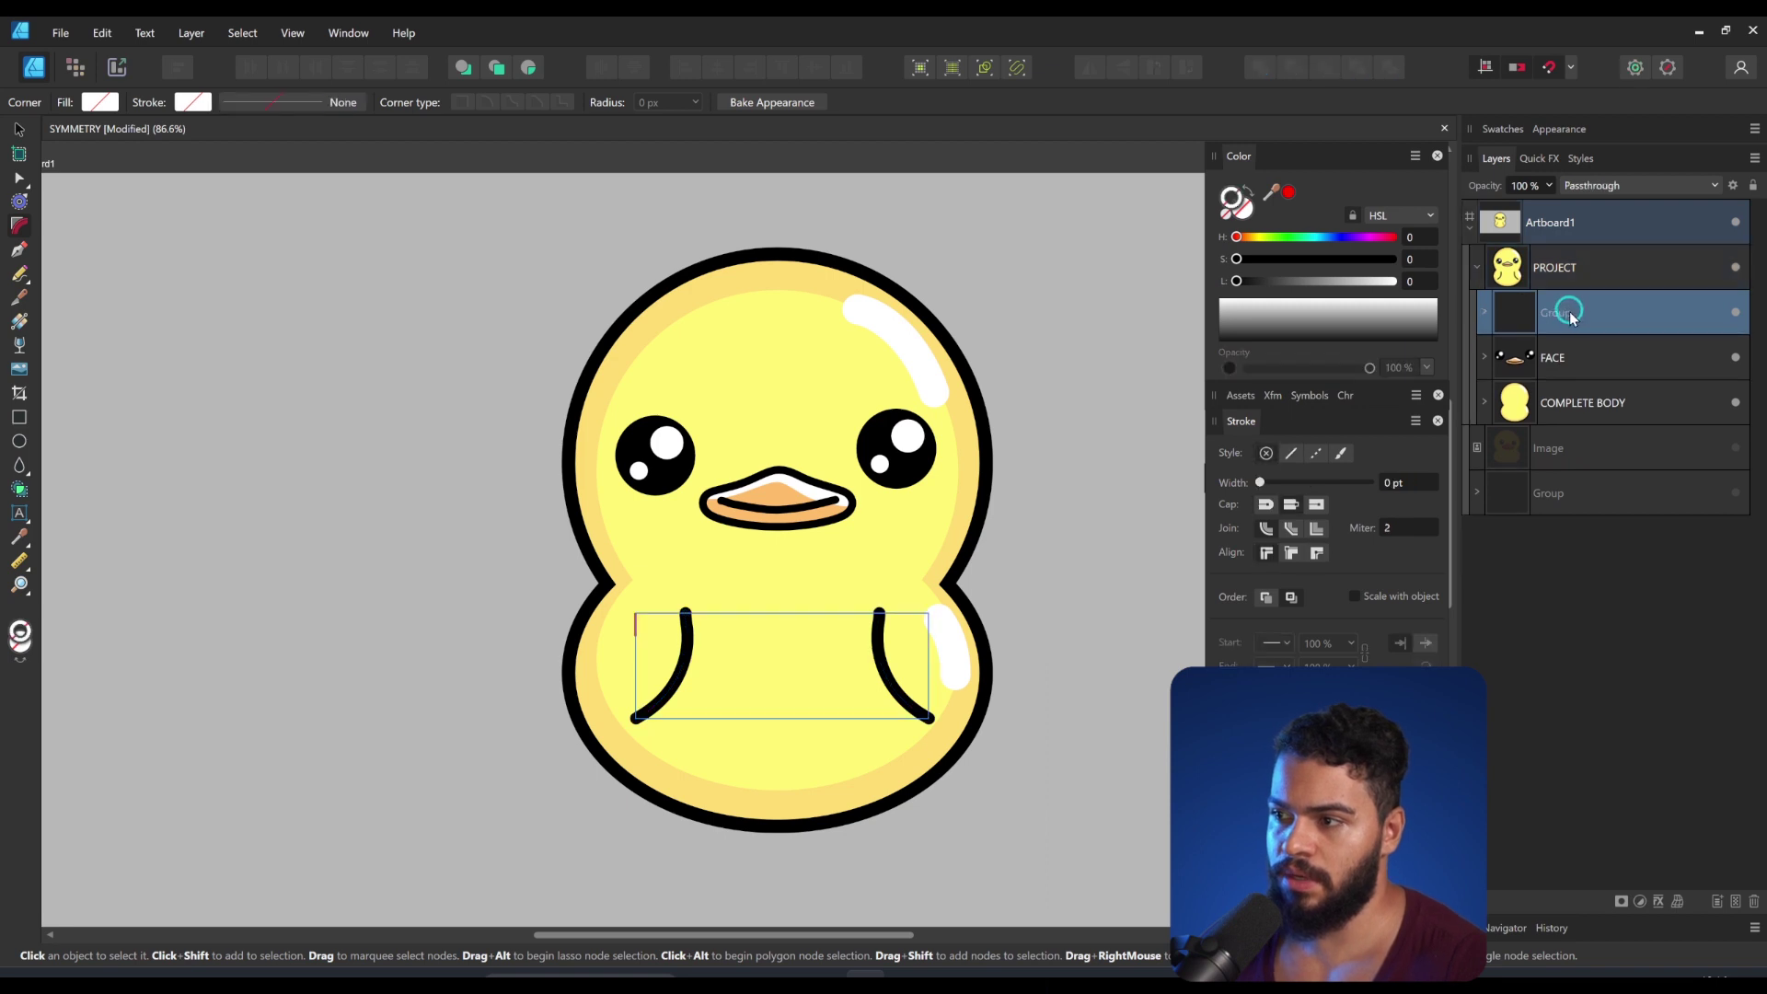
pyautogui.write('ARM')
pyautogui.press('Return')
# Step: Shift the FACE group slightly to the right of the body's centre, and bring the eyes a little closer to the beak
pyautogui.click(1601, 402)
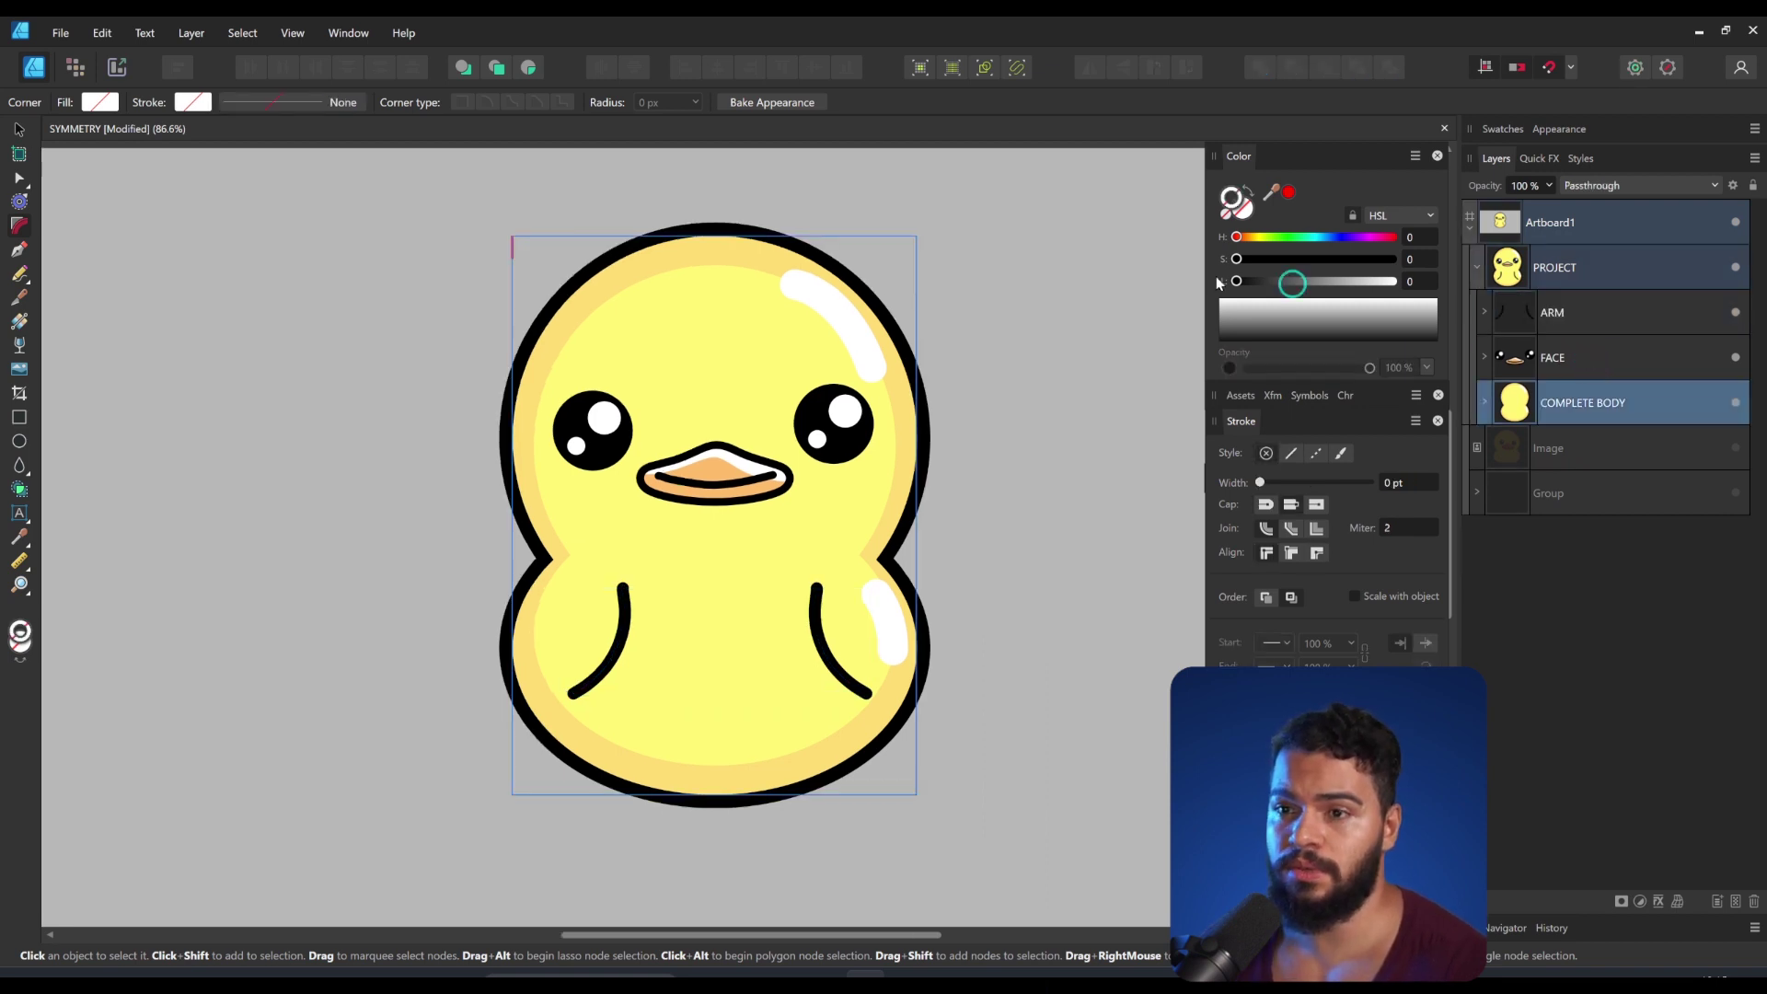
pyautogui.click(18, 130)
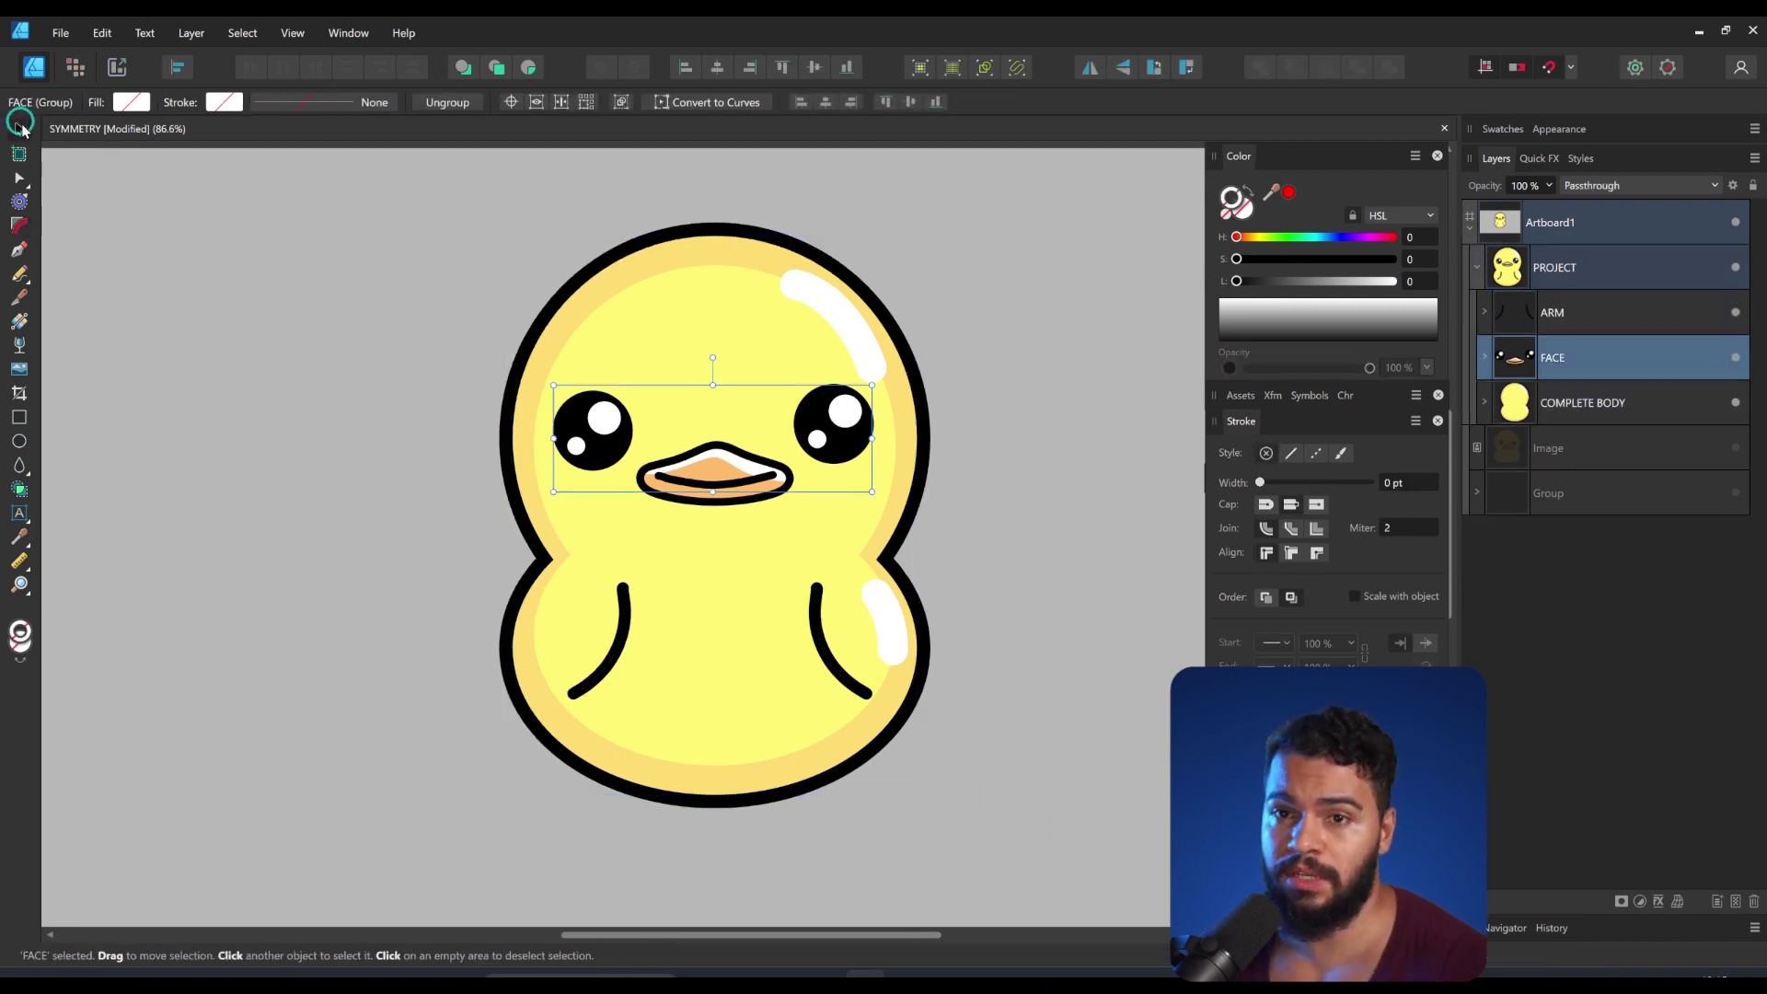
pyautogui.click(163, 179)
pyautogui.click(850, 436)
pyautogui.press('z')
pyautogui.click(770, 443)
pyautogui.press('v')
pyautogui.moveTo(789, 445)
pyautogui.mouseDown()
pyautogui.moveTo(831, 453)
pyautogui.moveTo(773, 457)
pyautogui.mouseUp()
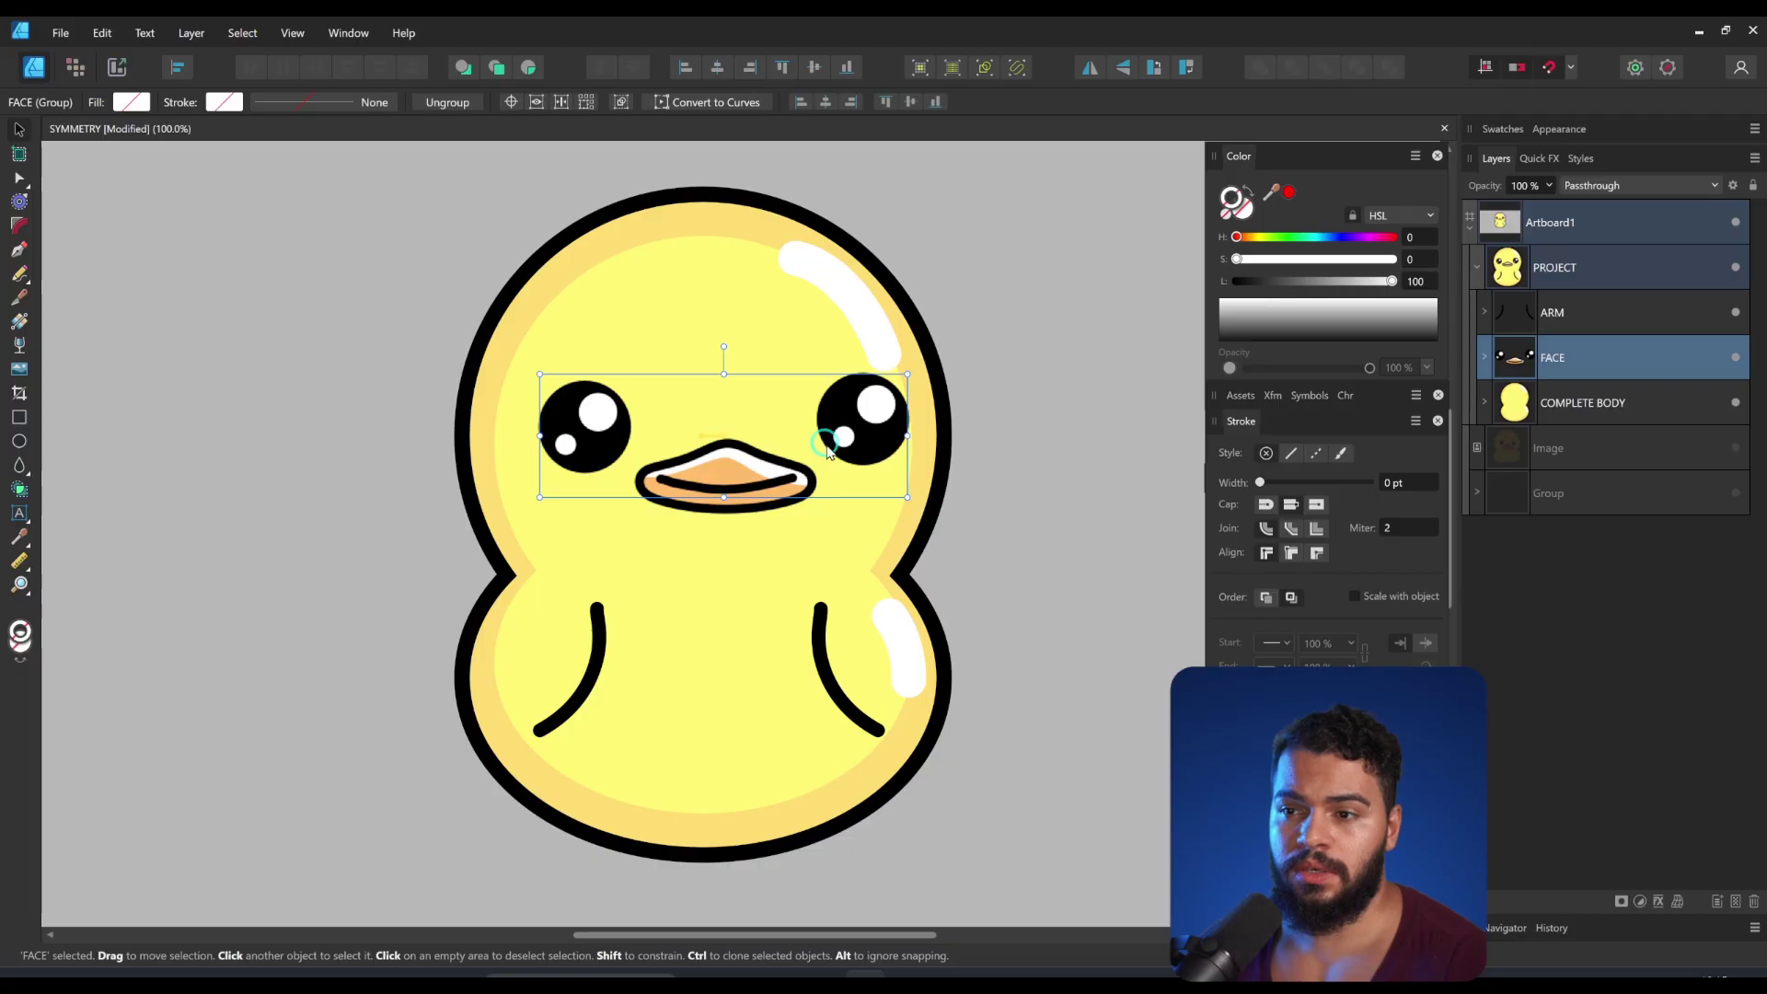
pyautogui.moveTo(826, 447); pyautogui.dragTo(771, 462)
pyautogui.doubleClick(875, 419)
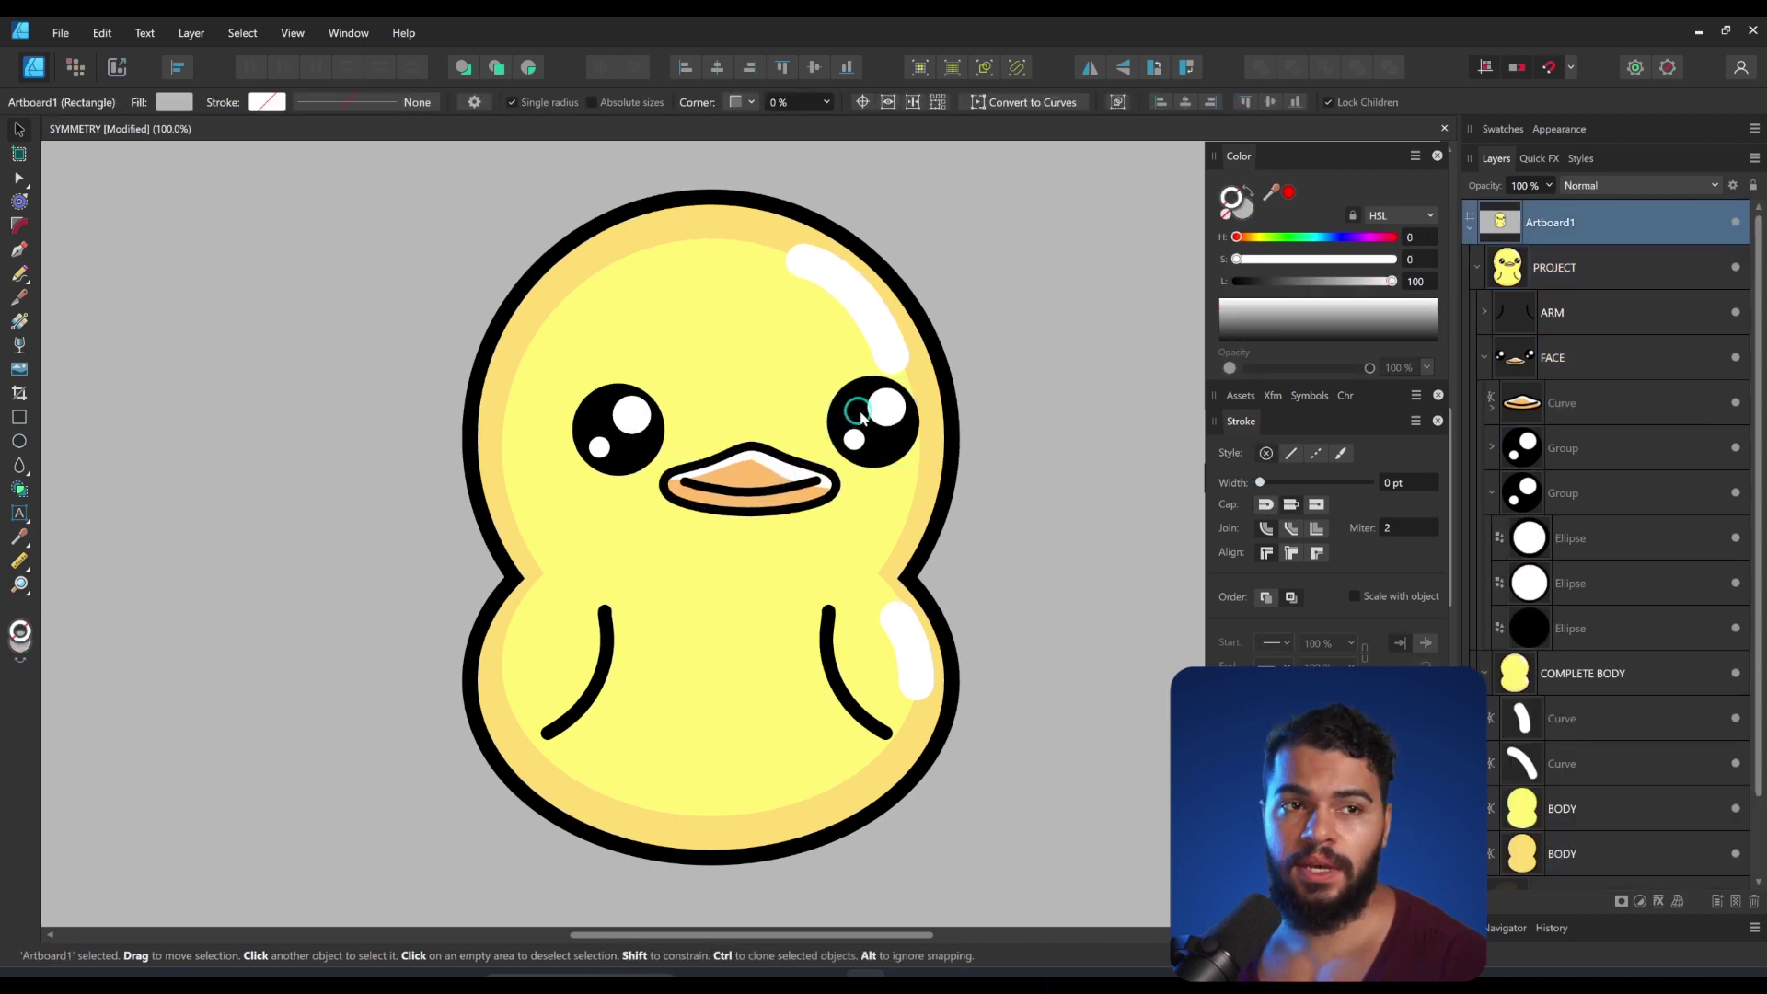
# Step: Recolour the artboard background light blue by setting its fill to hue 200 and saturation 94
pyautogui.moveTo(862, 408); pyautogui.dragTo(962, 379)
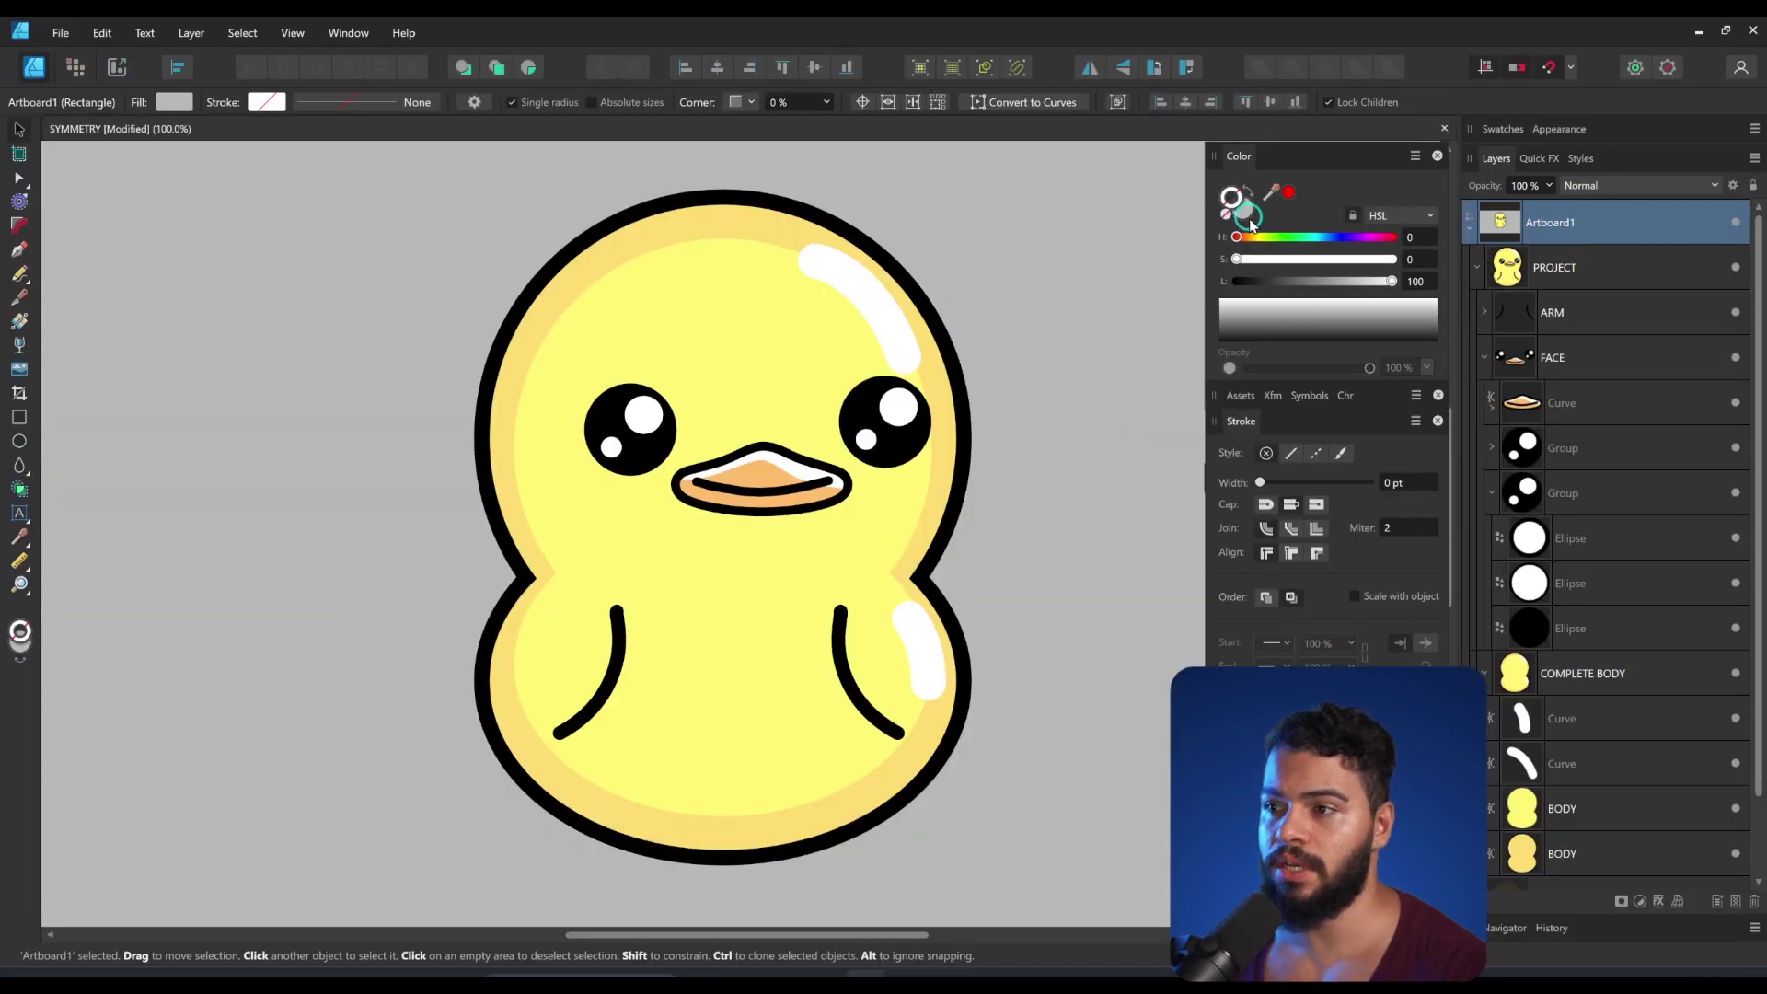
pyautogui.click(1244, 210)
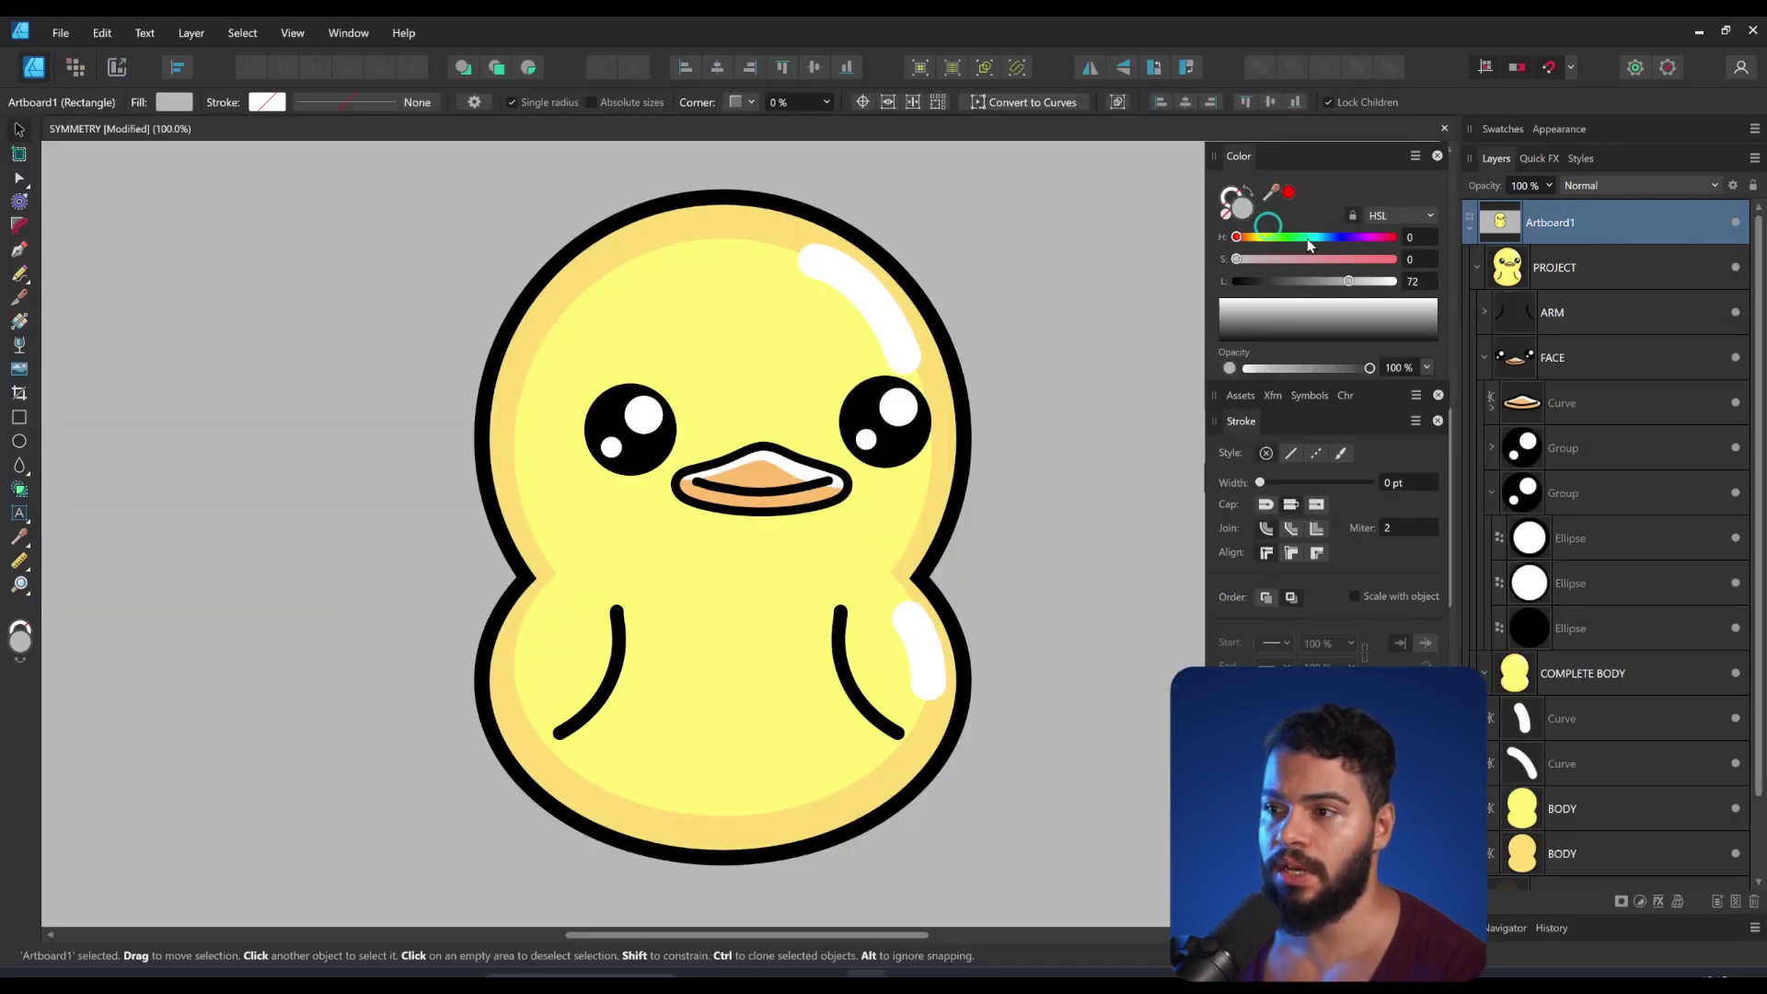
pyautogui.click(1322, 236)
pyautogui.moveTo(1236, 258); pyautogui.dragTo(1349, 259)
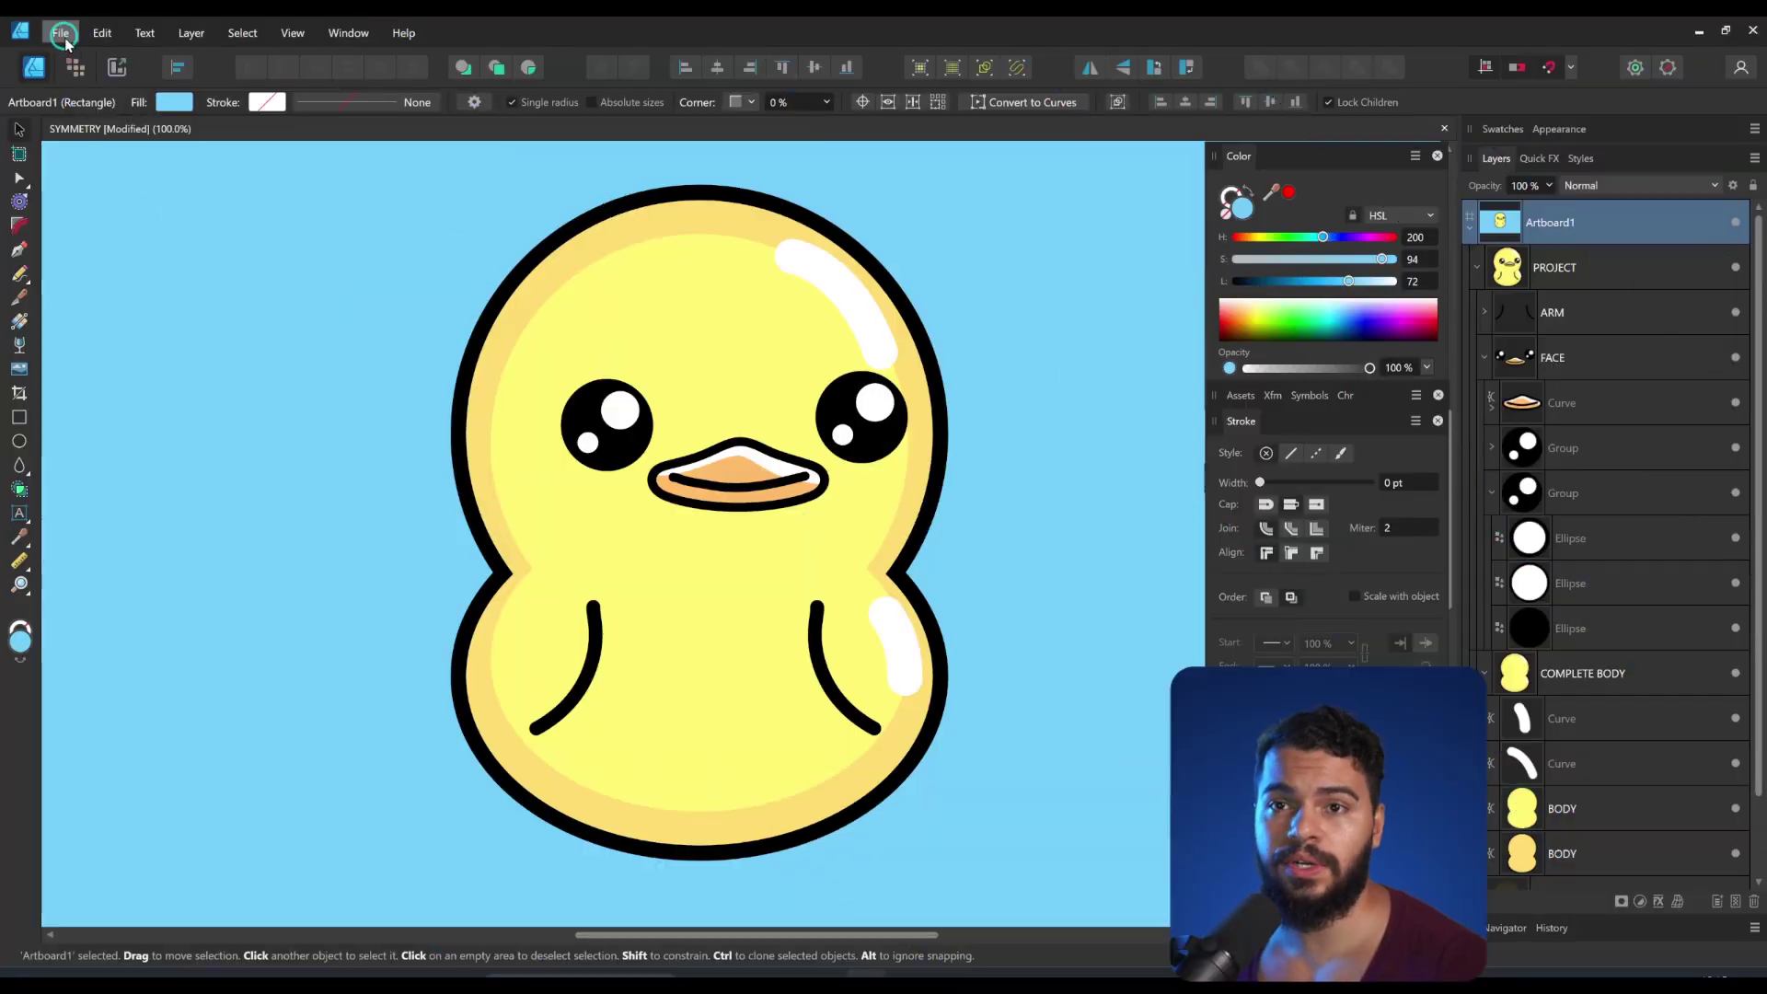
pyautogui.click(61, 33)
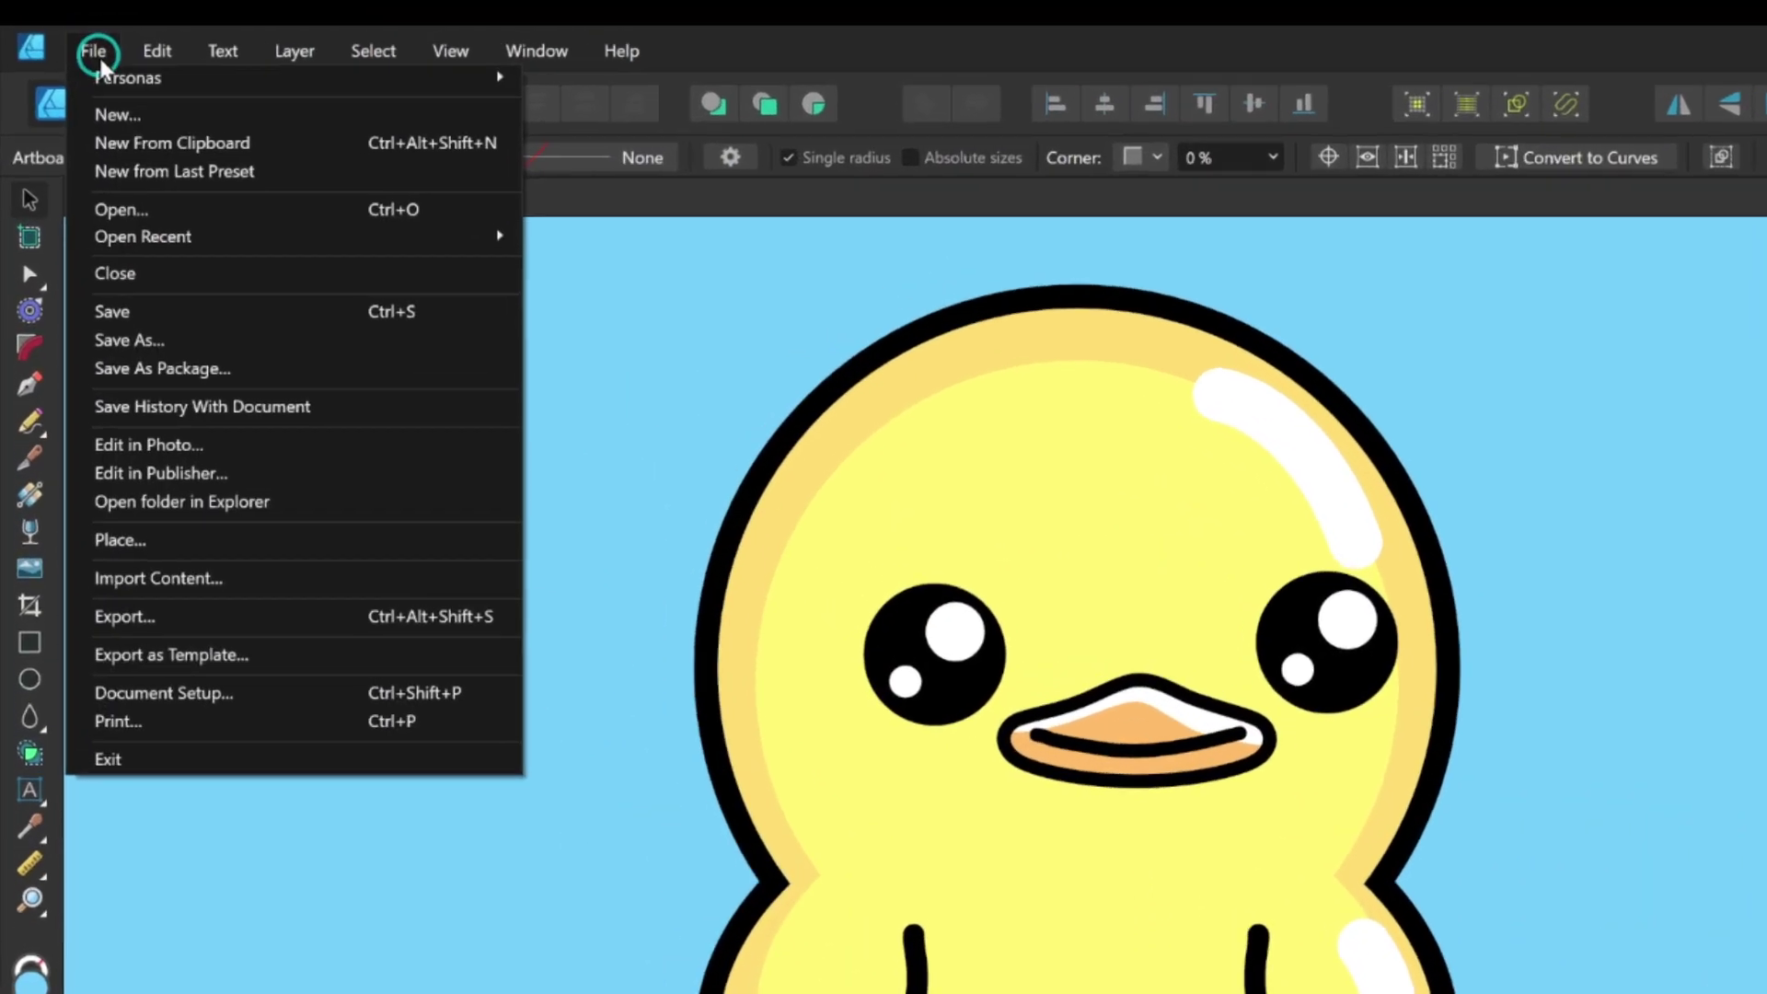
pyautogui.click(127, 615)
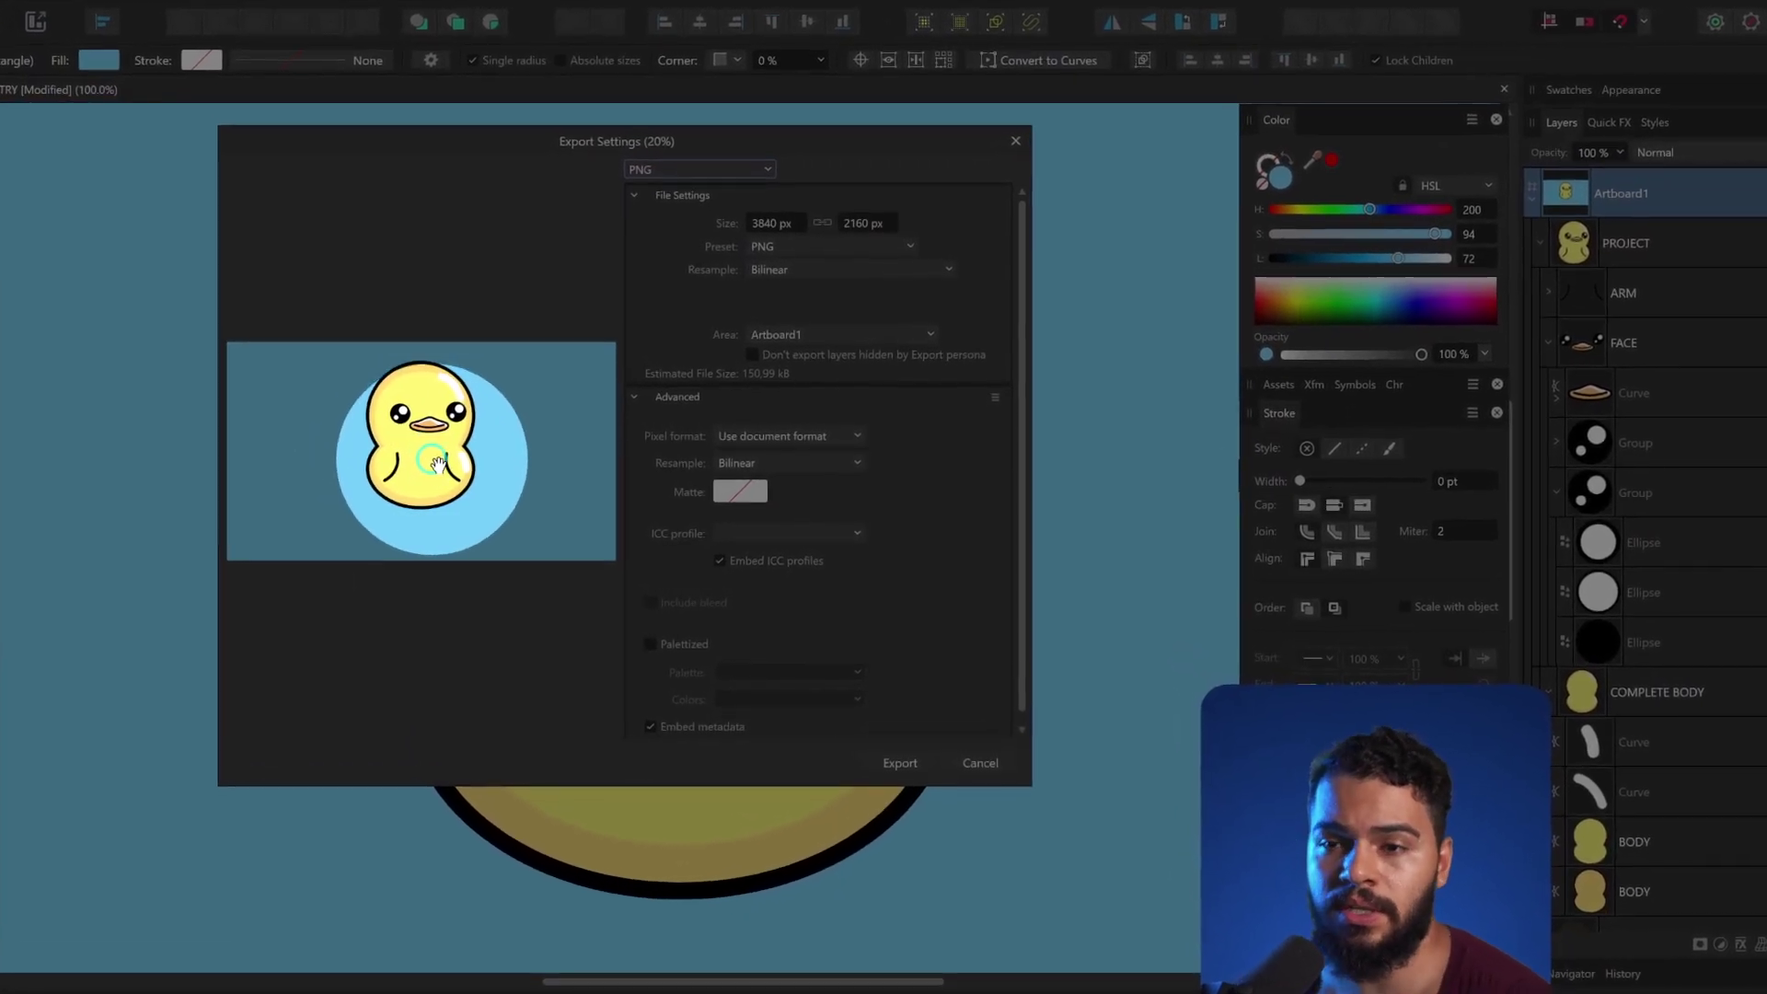
pyautogui.click(981, 766)
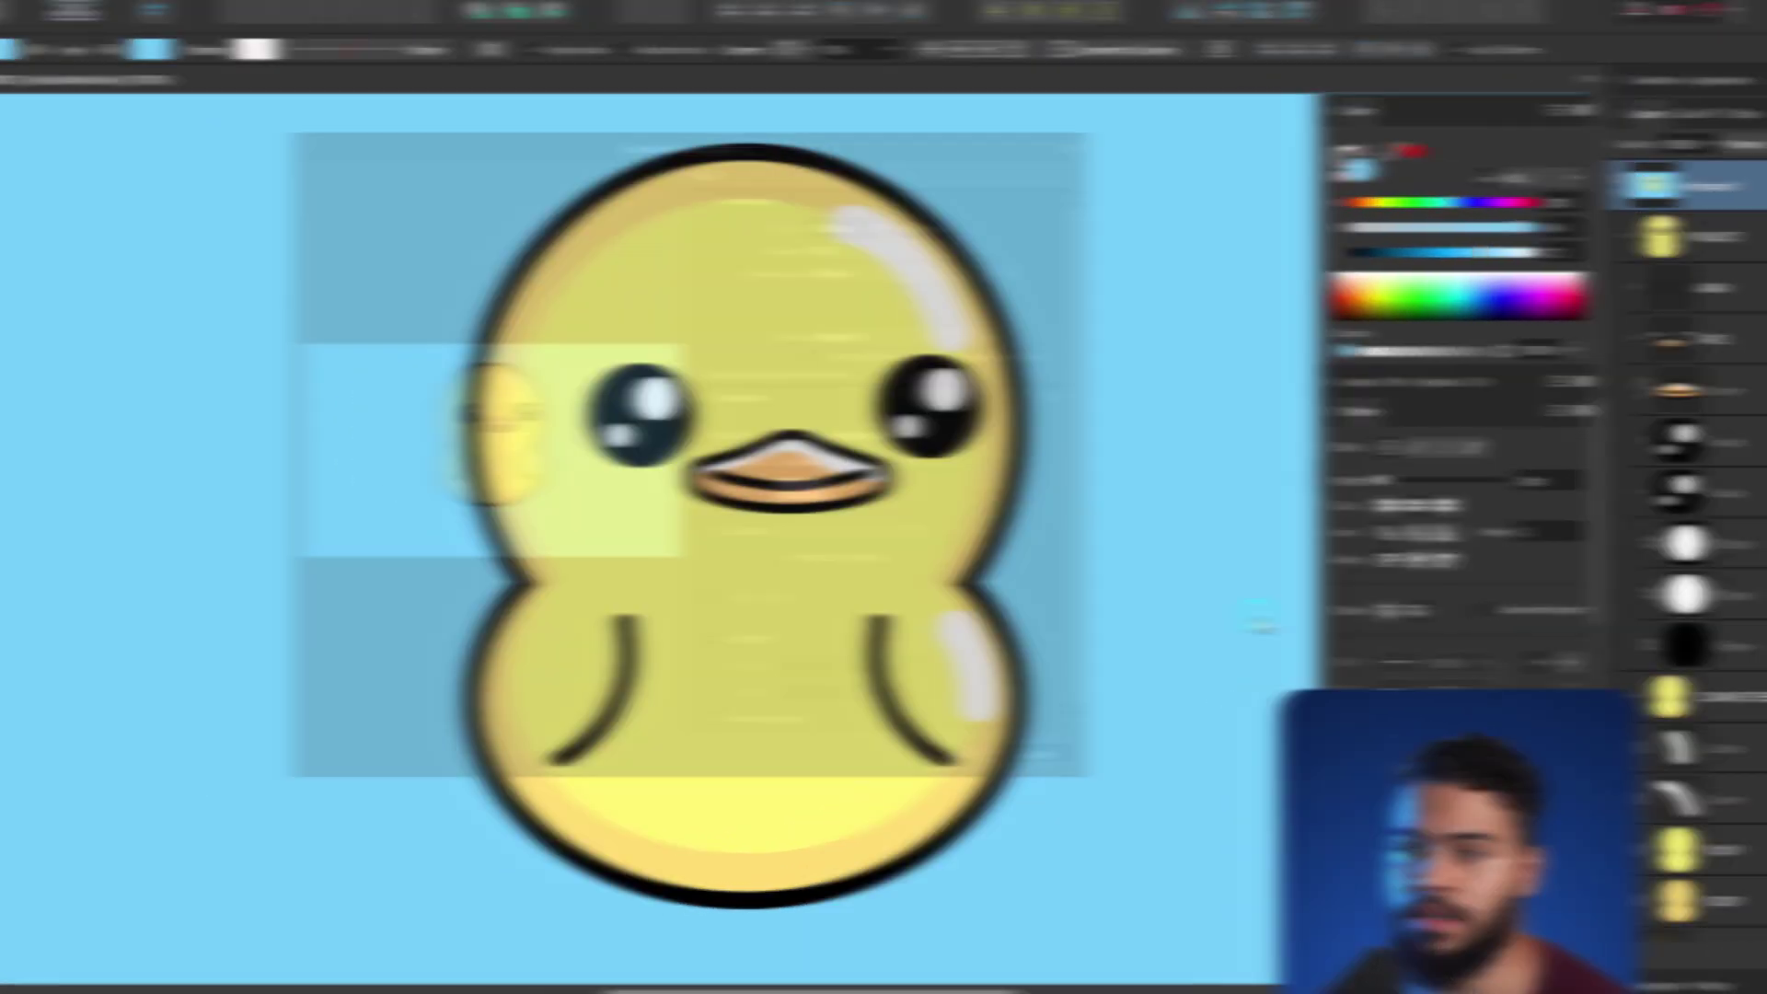
# Step: Export only the PROJECT group as a PNG without the background, with the export area set to Selection Only
pyautogui.click(1638, 244)
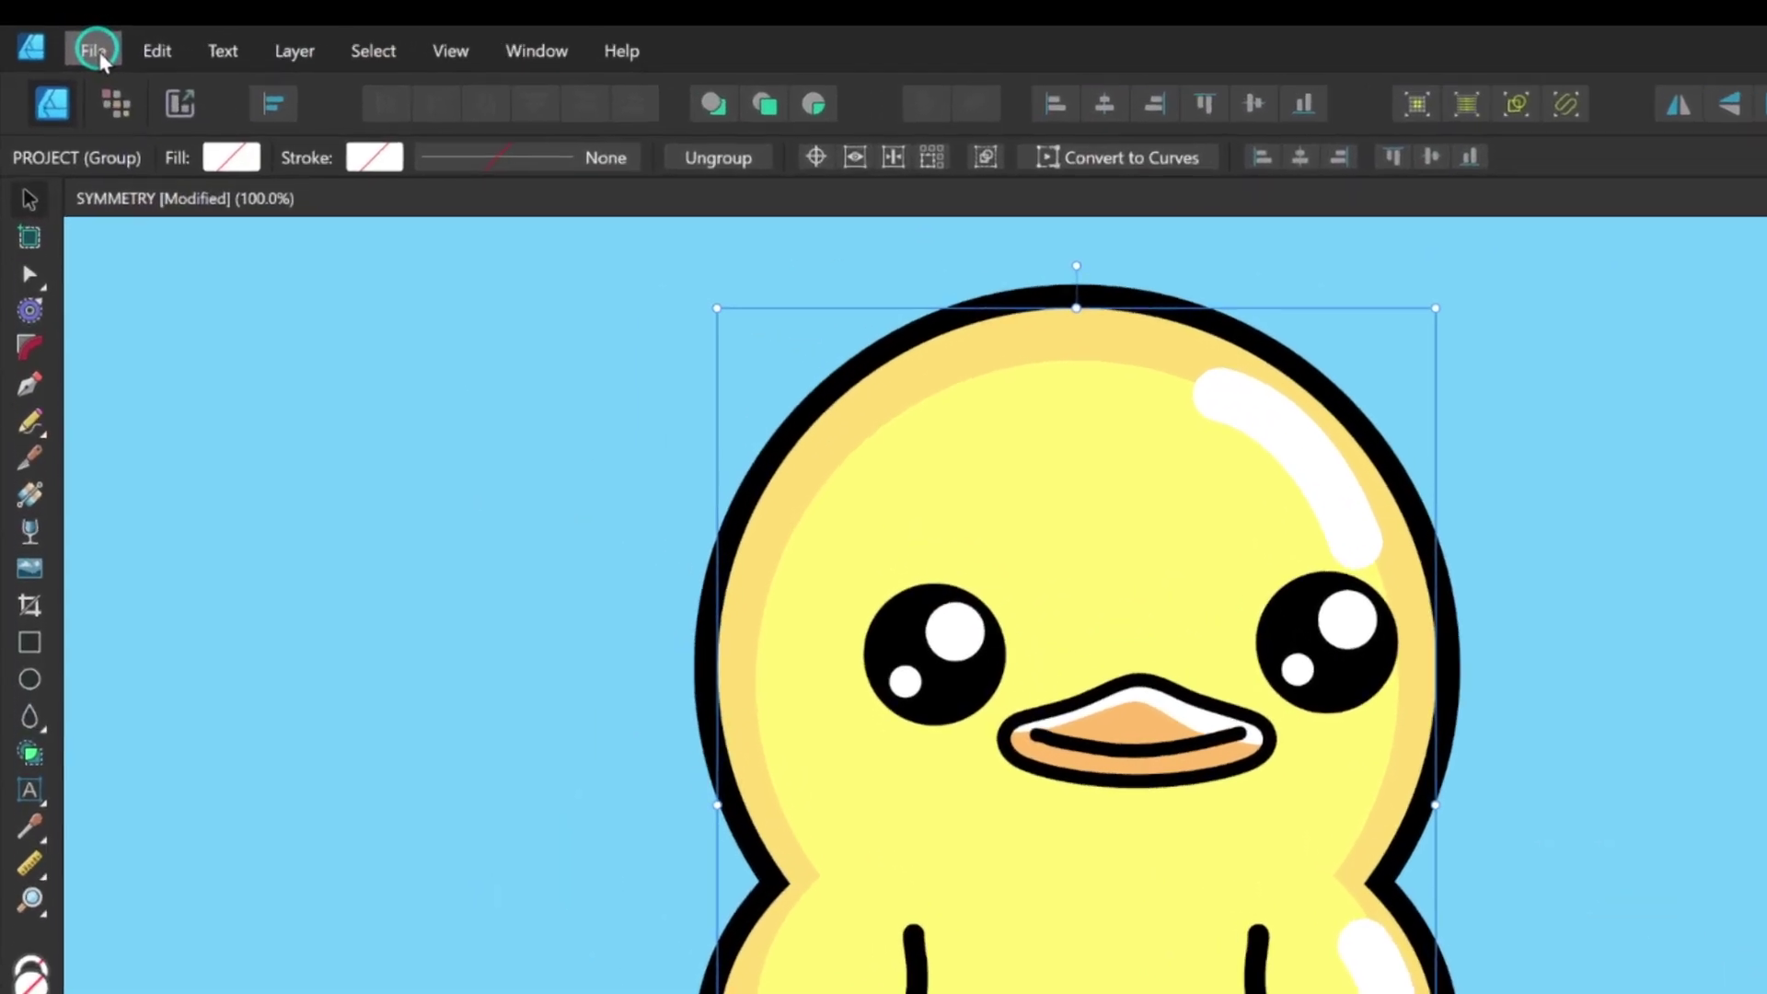
pyautogui.click(96, 51)
pyautogui.click(126, 616)
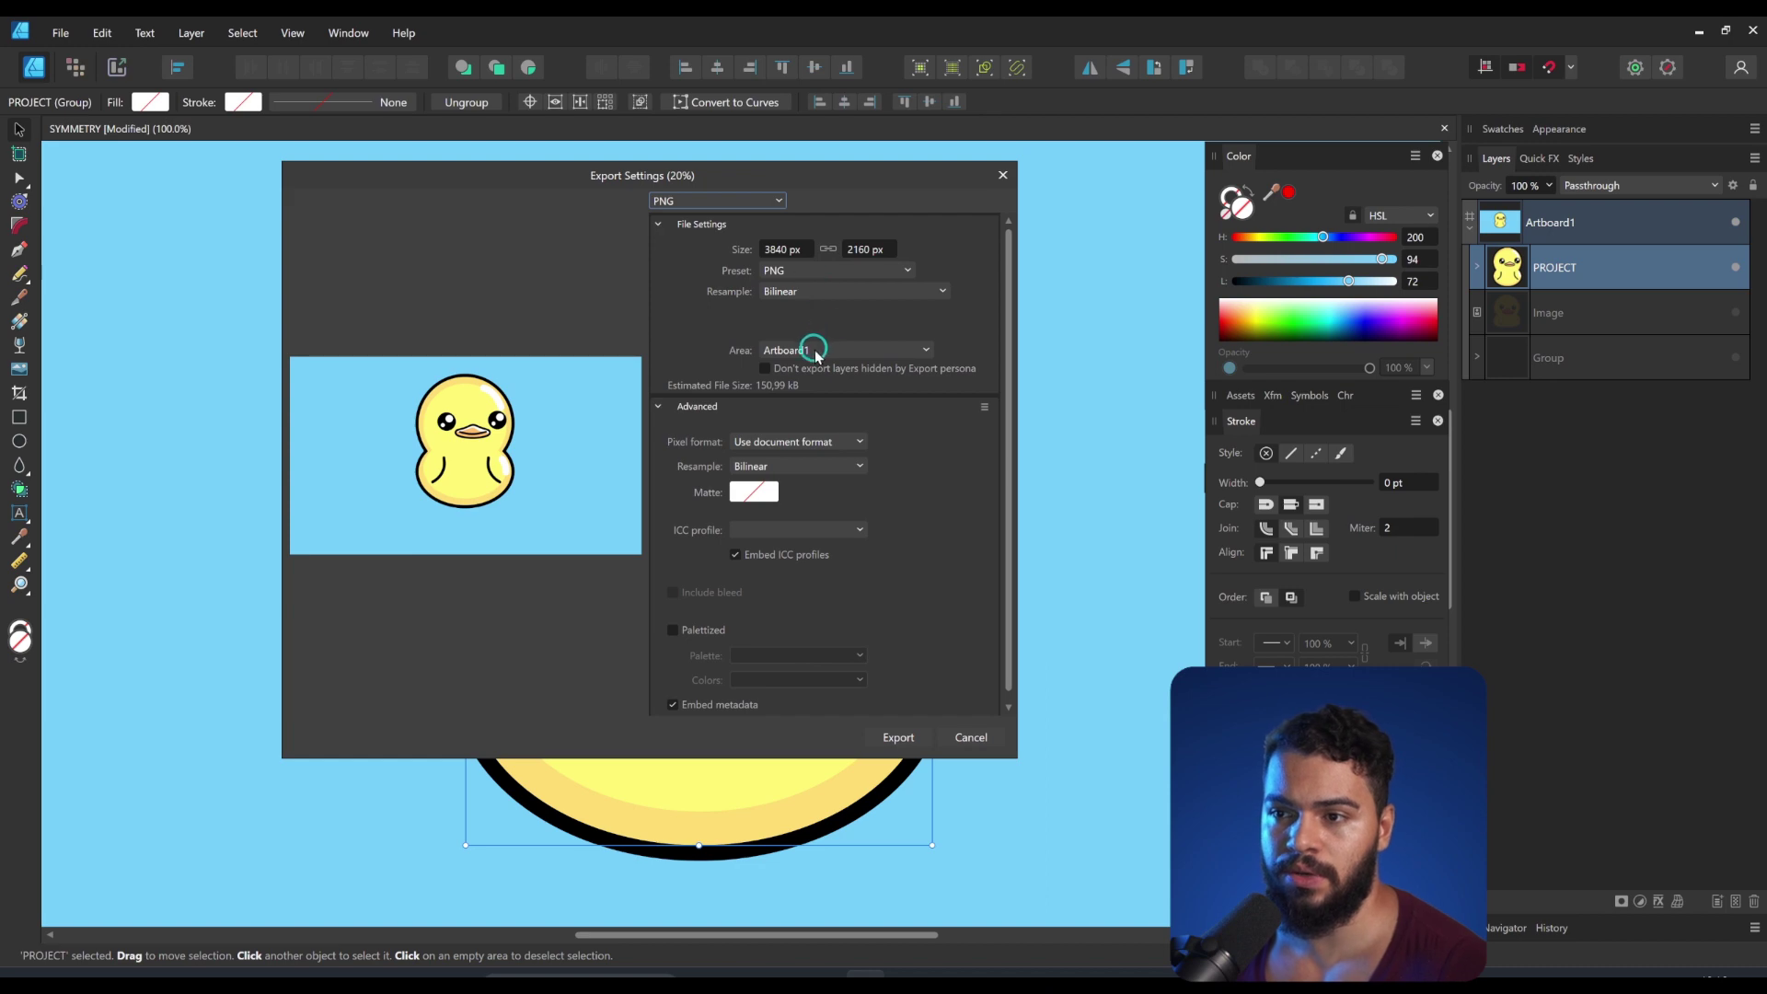
pyautogui.click(815, 351)
pyautogui.click(797, 412)
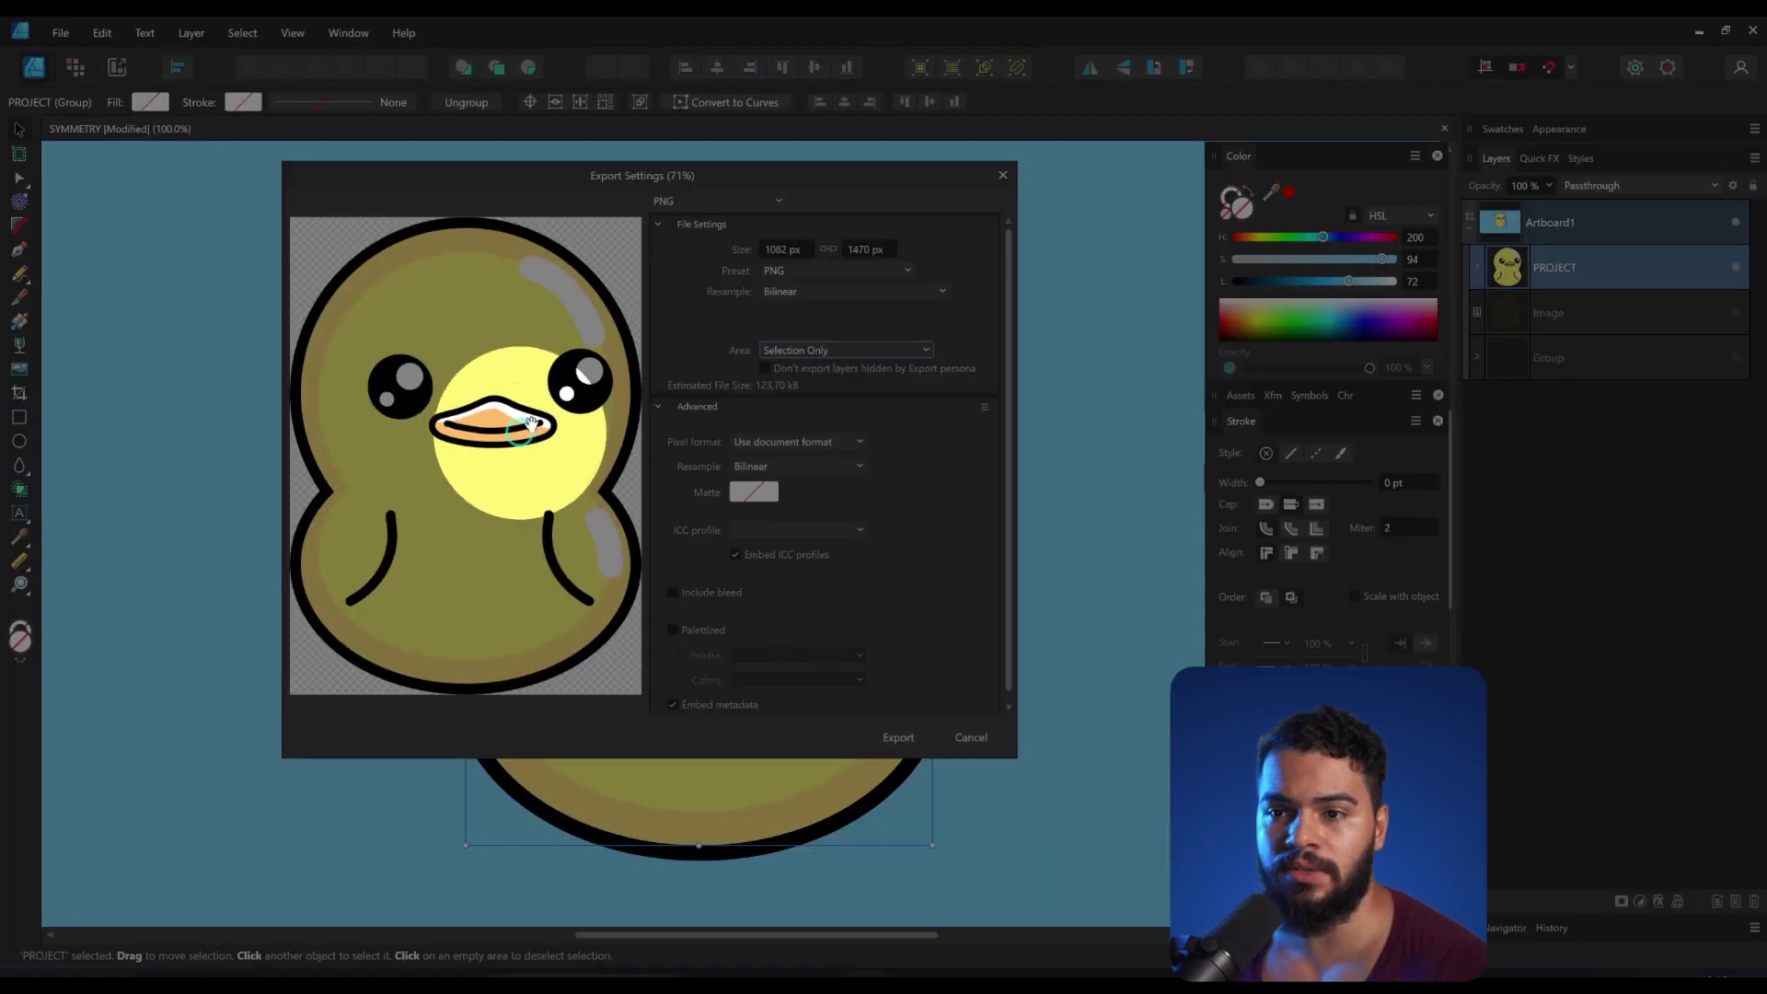
pyautogui.click(482, 476)
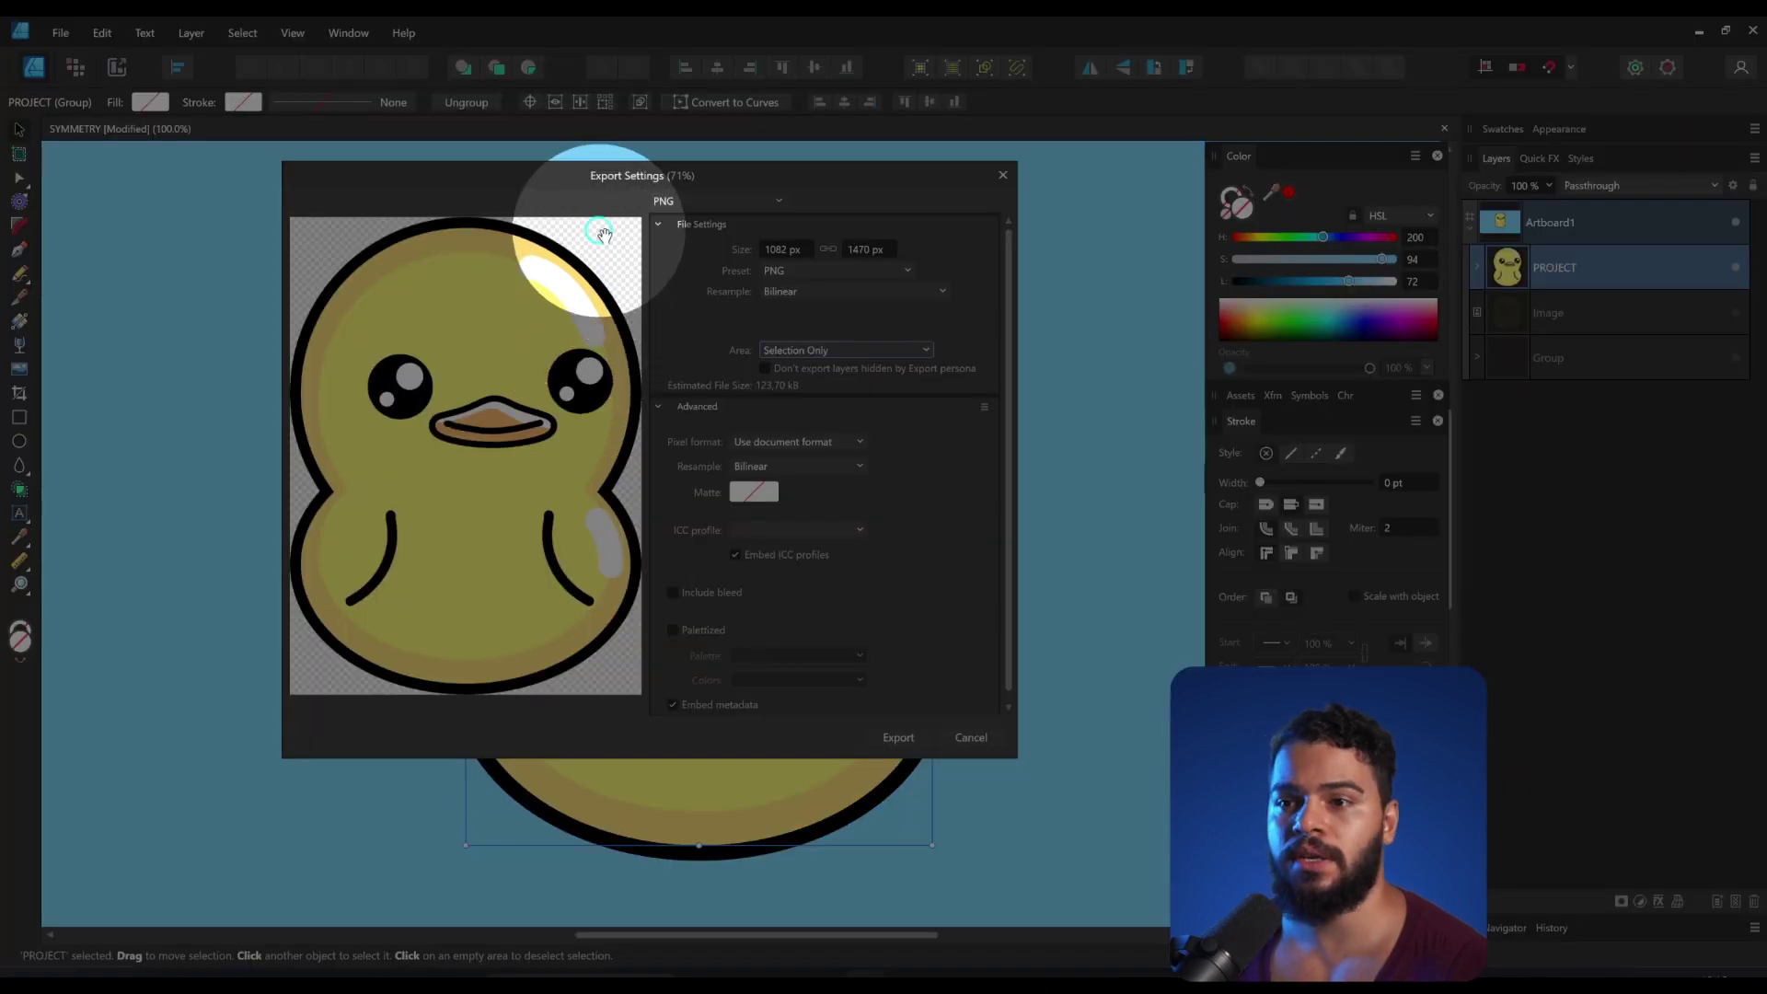
pyautogui.click(602, 255)
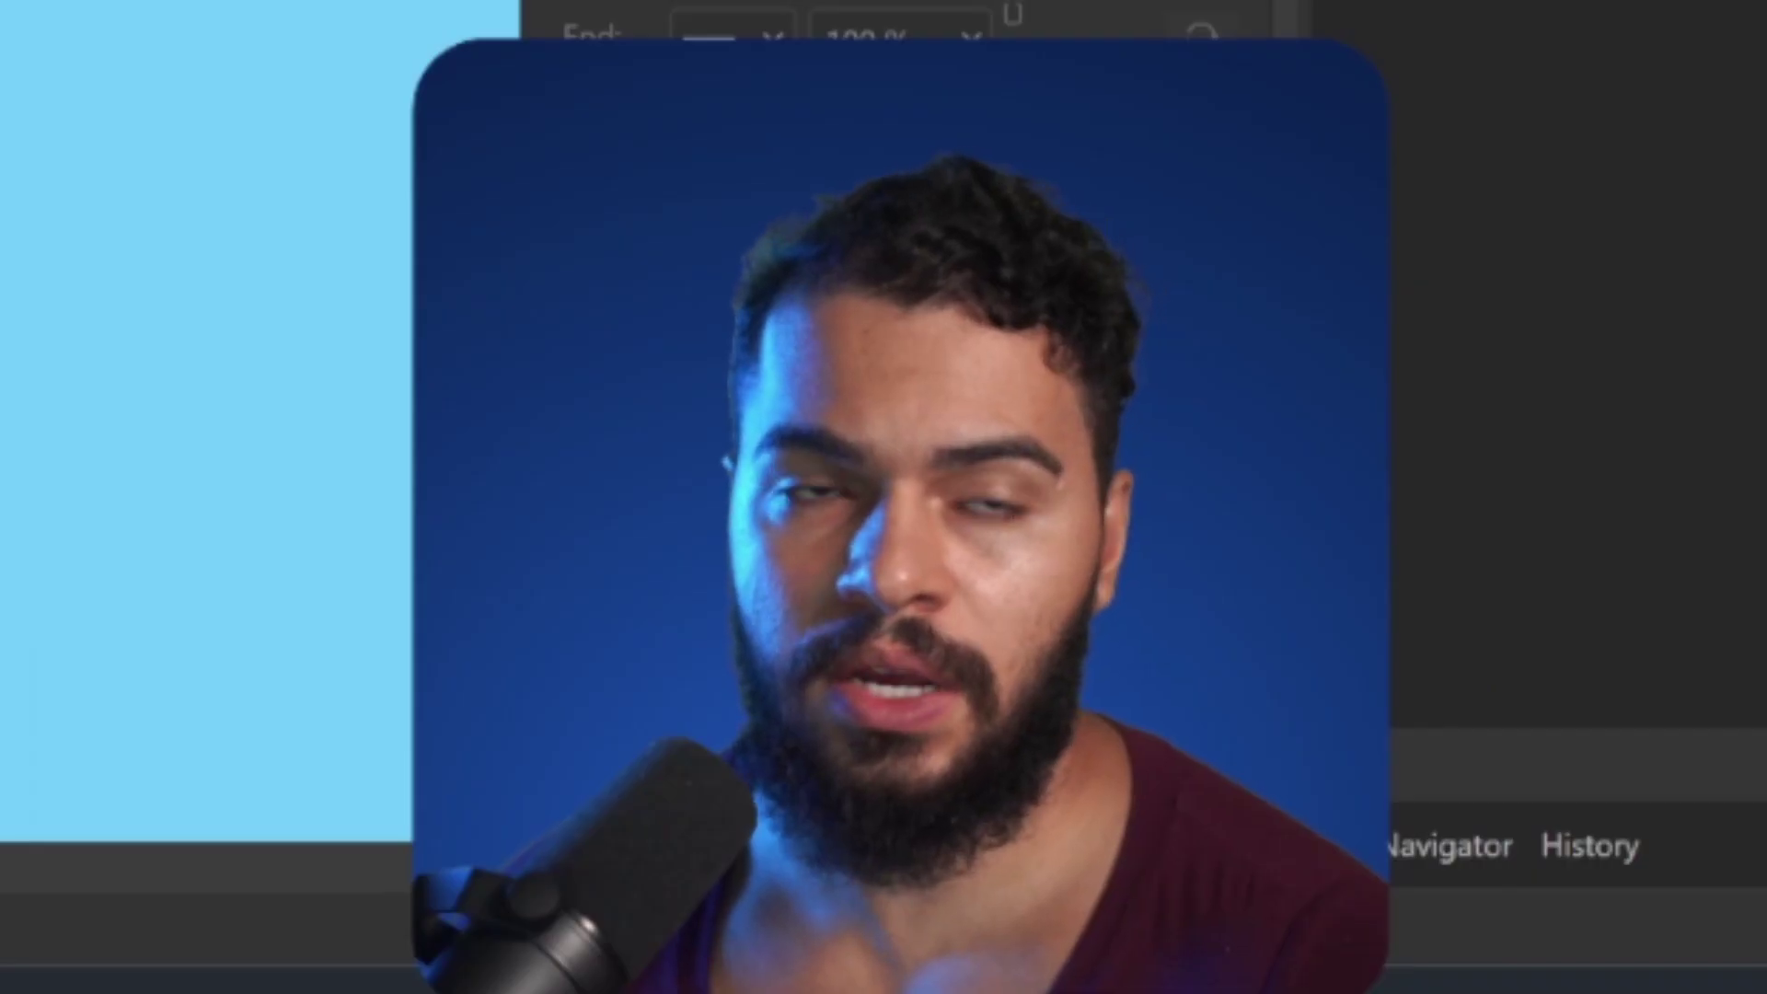
pyautogui.click(898, 738)
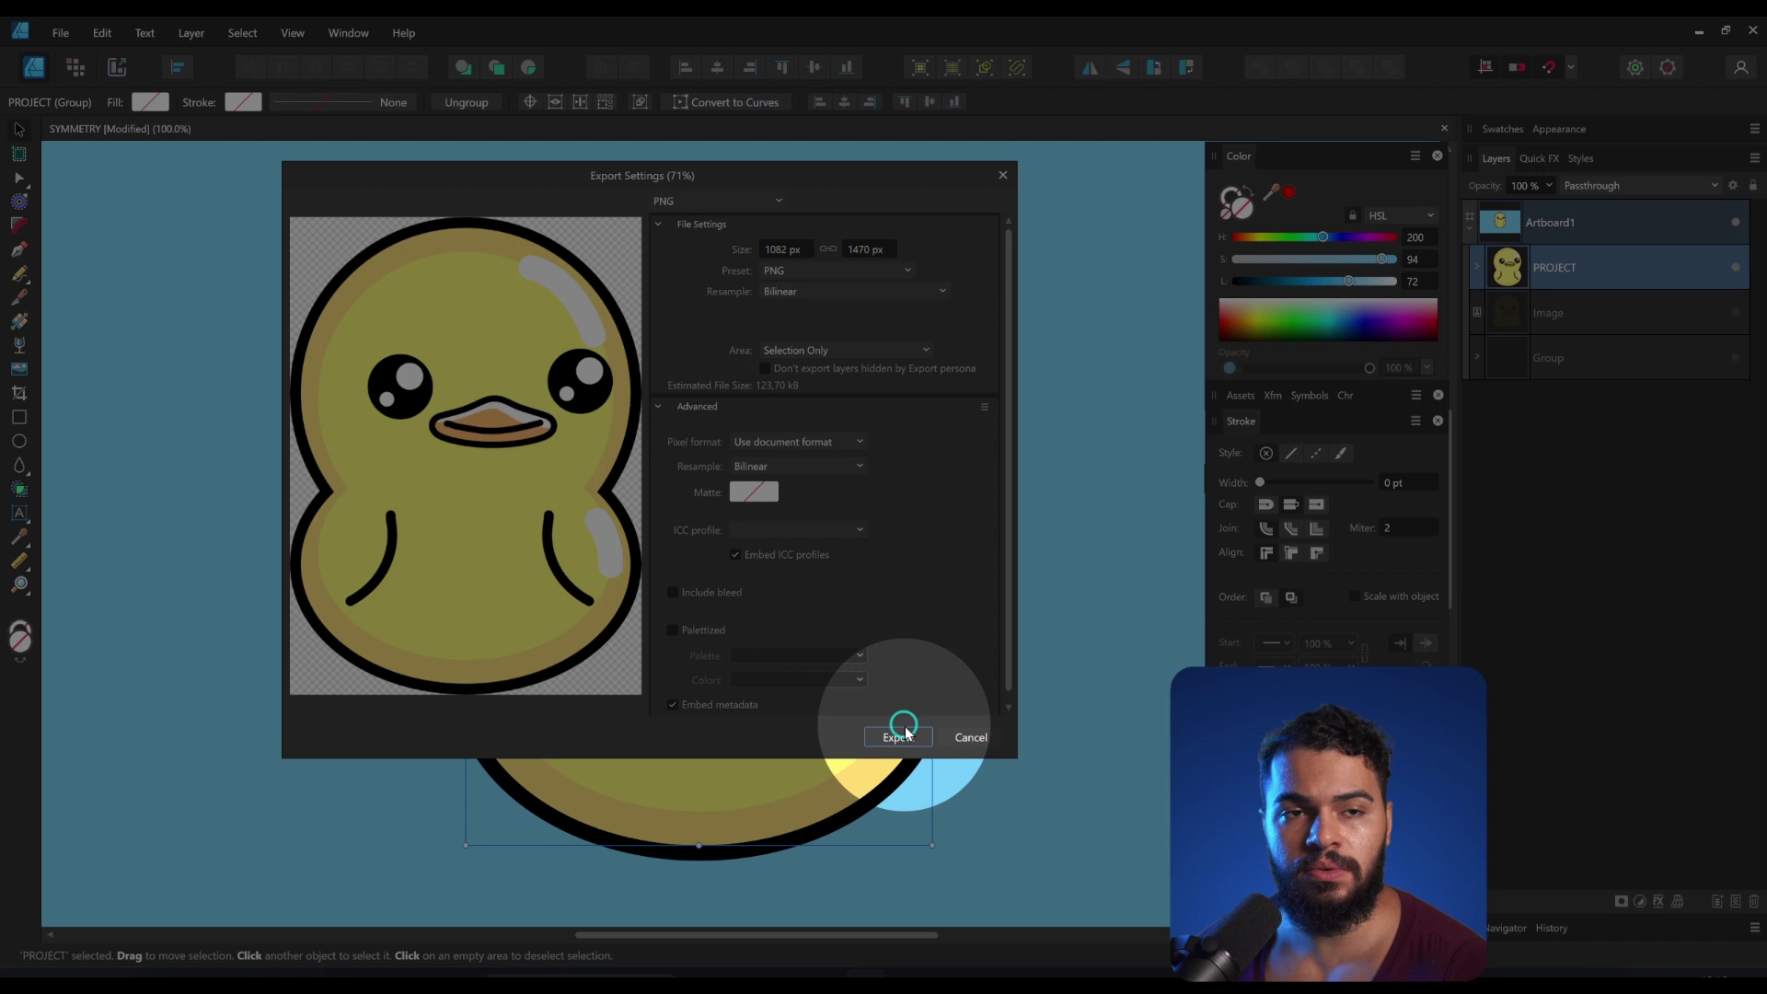